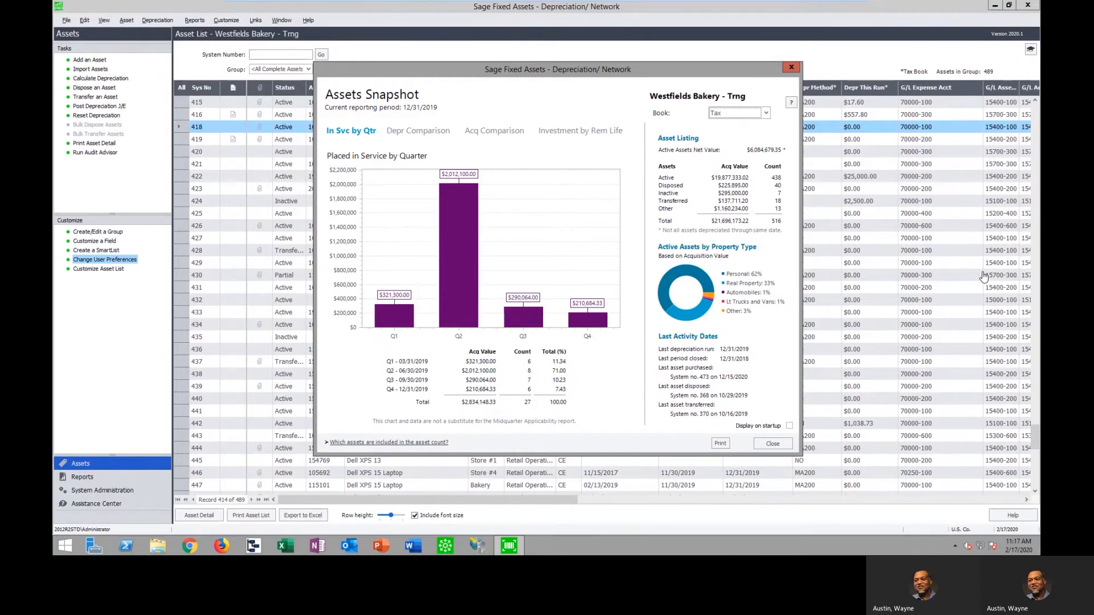
Compare the Assets Snapshot figures between the Tax and Internal books, finishing on the Tax book
click(767, 114)
click(746, 131)
click(766, 113)
click(740, 122)
click(766, 114)
click(753, 131)
click(766, 114)
click(752, 131)
click(765, 114)
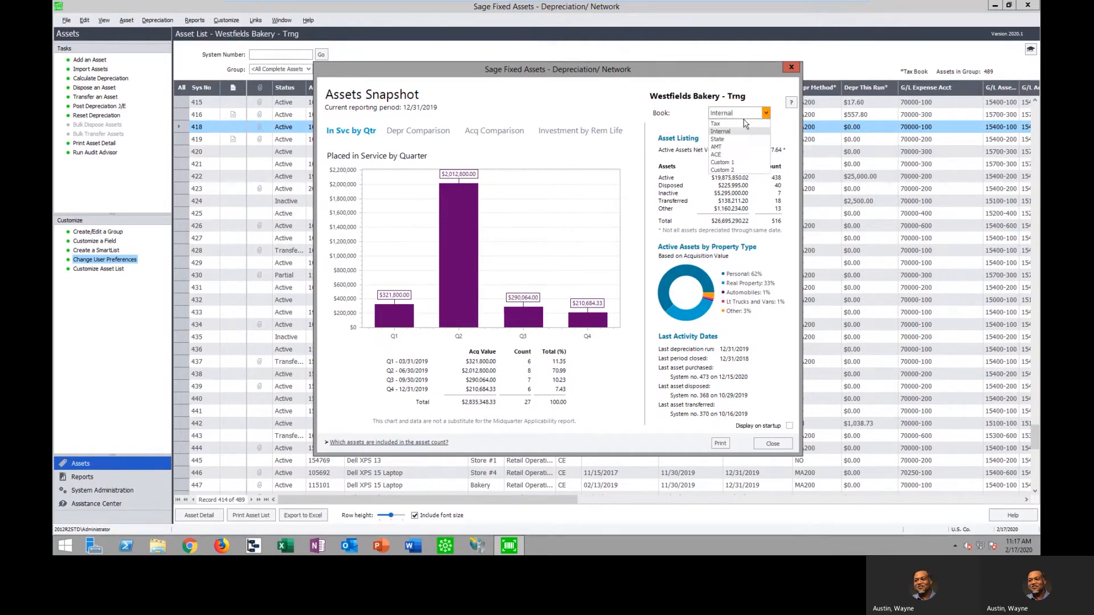
click(727, 123)
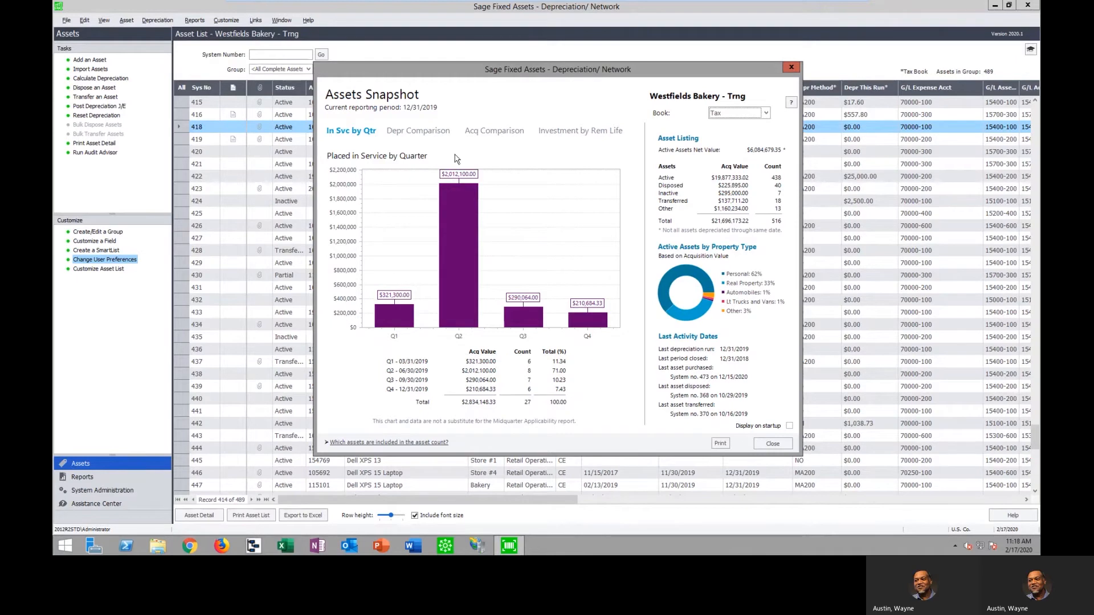
Review the snapshot's depreciation, five-year acquisition and remaining-life charts for the Tax book, and close the snapshot
click(432, 131)
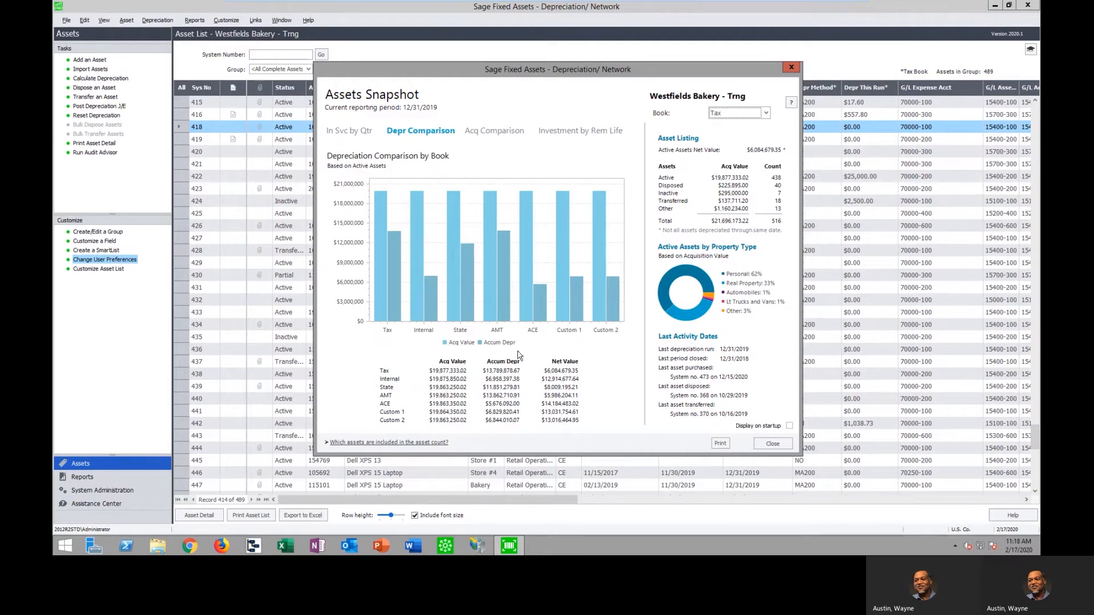
click(502, 132)
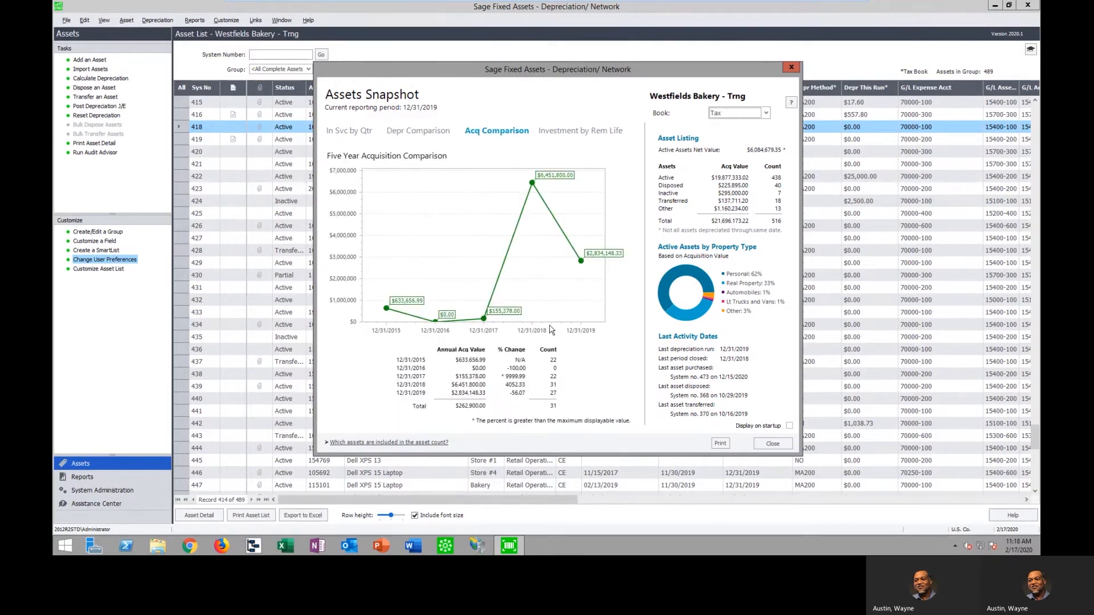
click(606, 133)
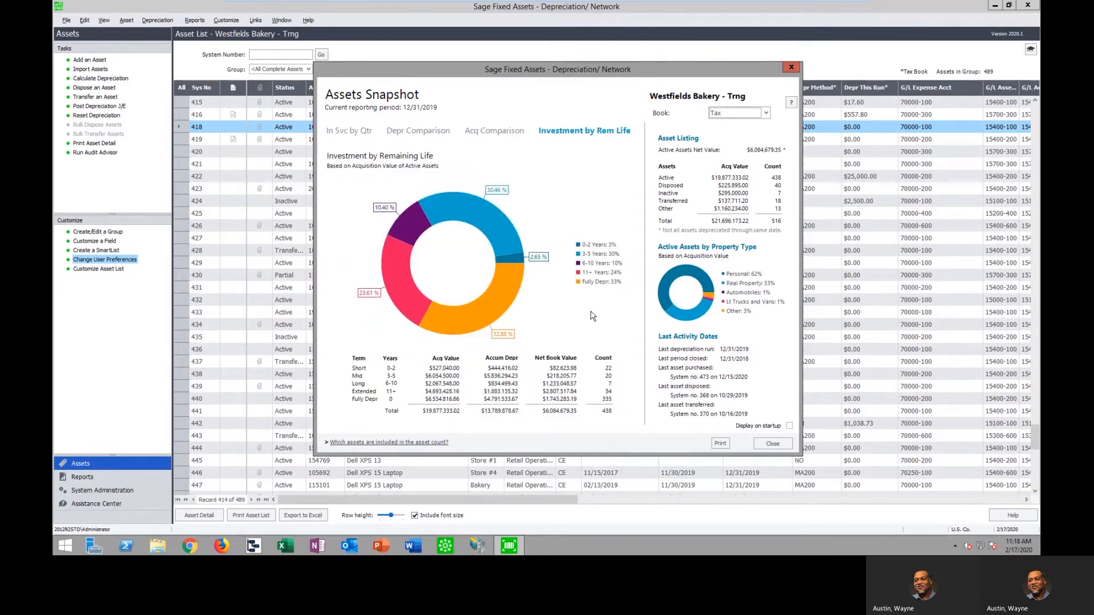
click(357, 132)
click(773, 443)
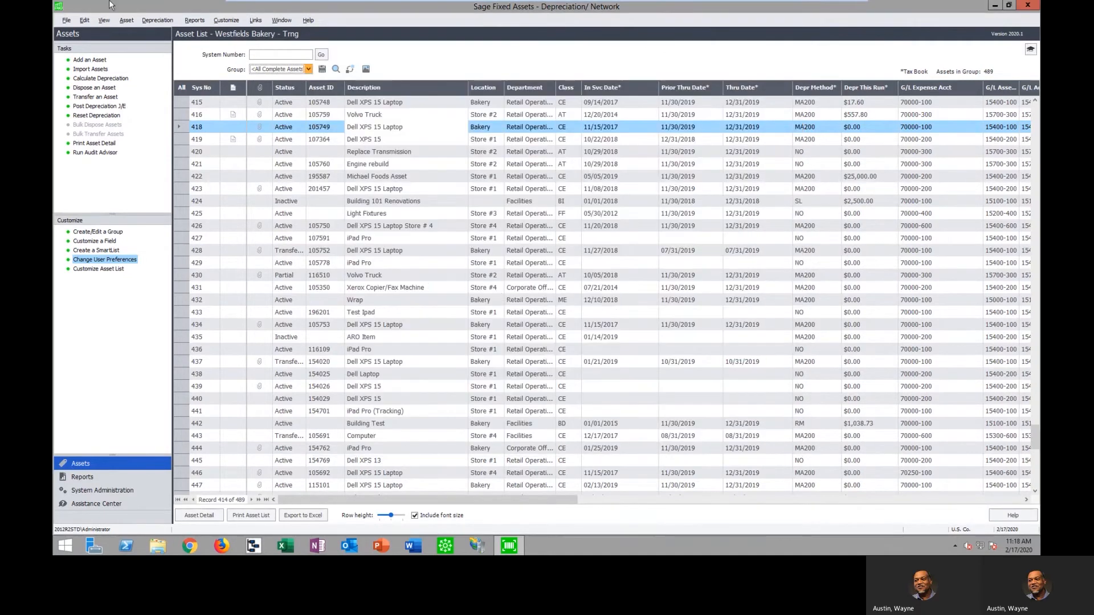
Open the company setup for Westfields Bakery - Trng and examine the book titles of State, AMT, Custom 1 and Custom 2
click(66, 21)
key(Escape)
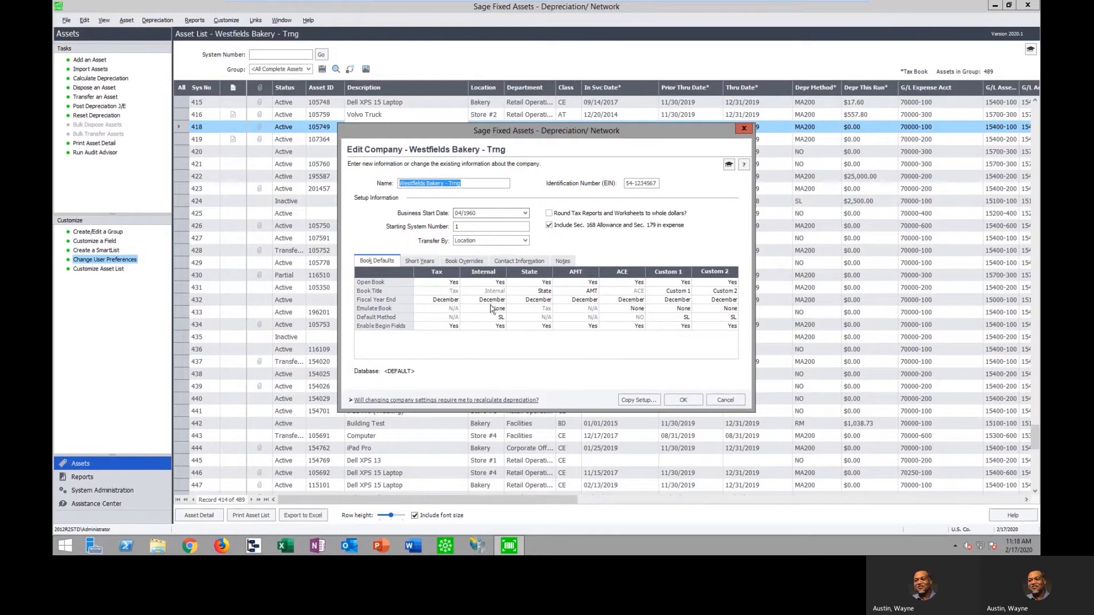
click(679, 292)
click(726, 292)
click(540, 292)
click(587, 291)
click(677, 293)
click(713, 292)
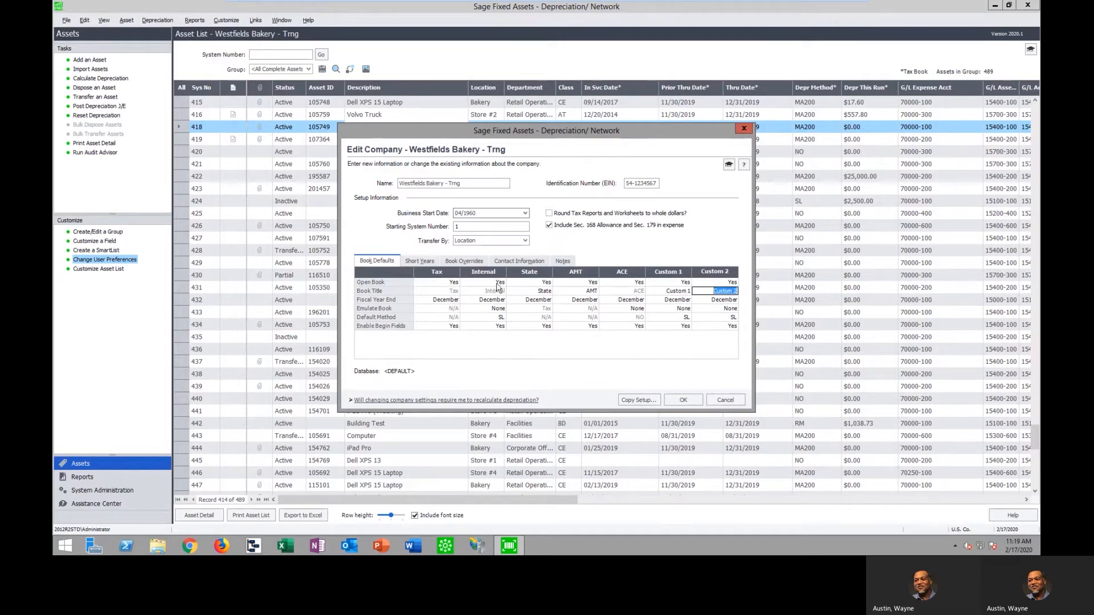
Check the State book's open setting and the company's short years and book overrides, and leave the setup without saving
click(544, 283)
click(548, 283)
click(548, 283)
click(419, 261)
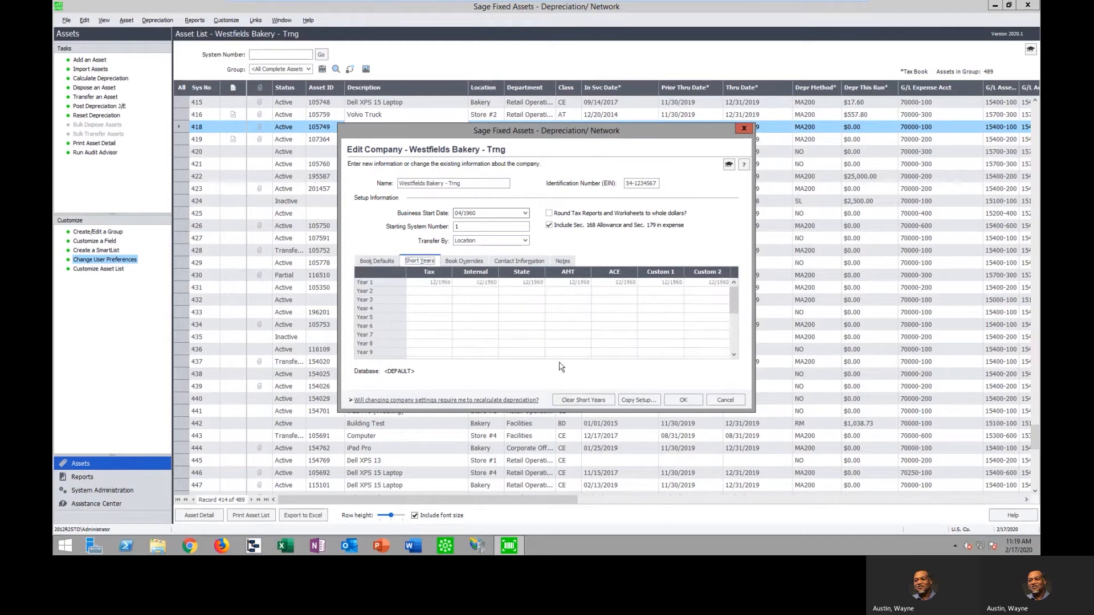
click(471, 264)
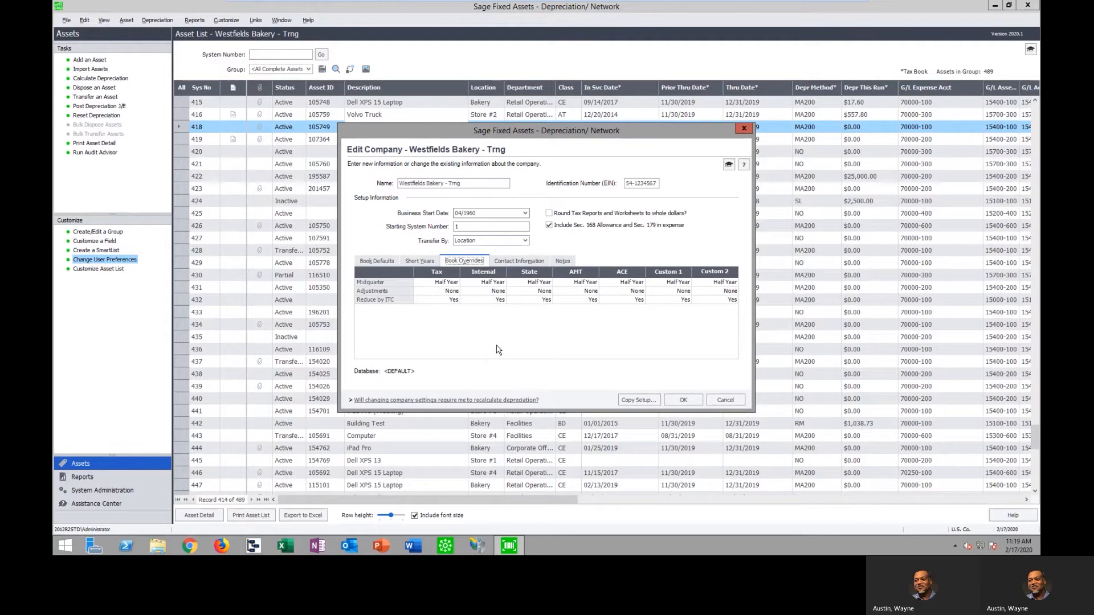
click(376, 261)
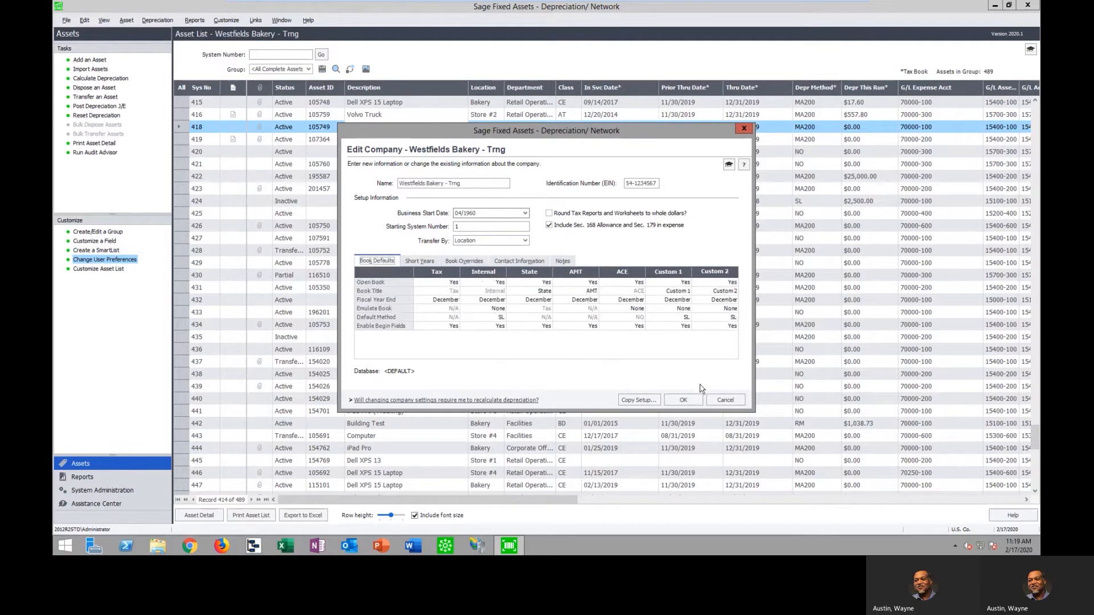
click(733, 402)
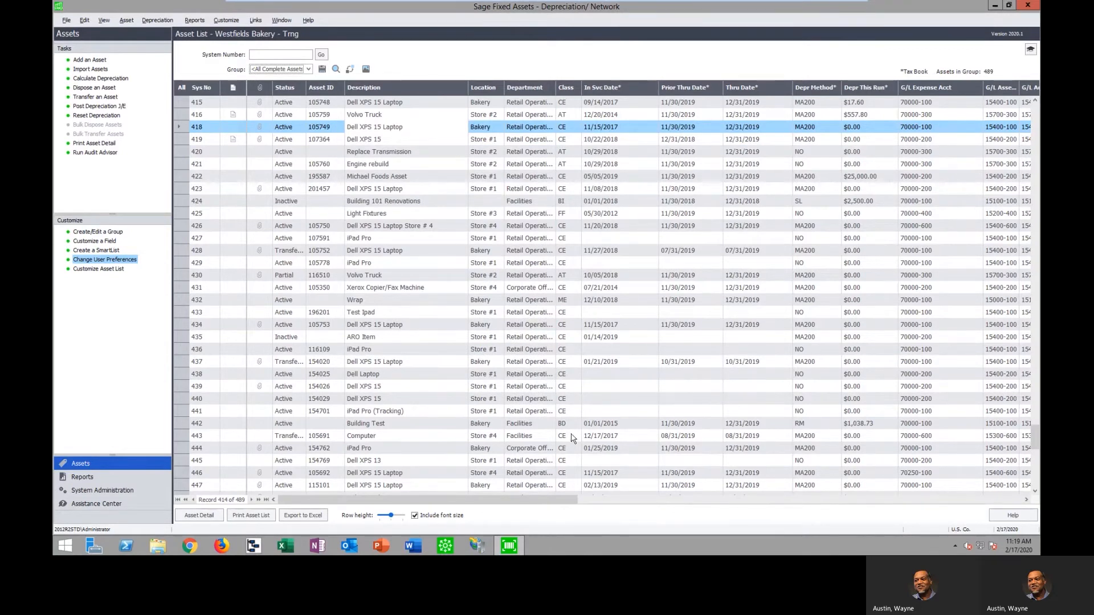
Look through the groups available for filtering the asset list, keeping all complete assets
click(309, 69)
mouse_move(329, 97)
mouse_down()
mouse_move(330, 129)
mouse_move(328, 94)
mouse_up()
click(398, 67)
View the asset list's field customization and its Excel export dialog, cancelling both
click(102, 268)
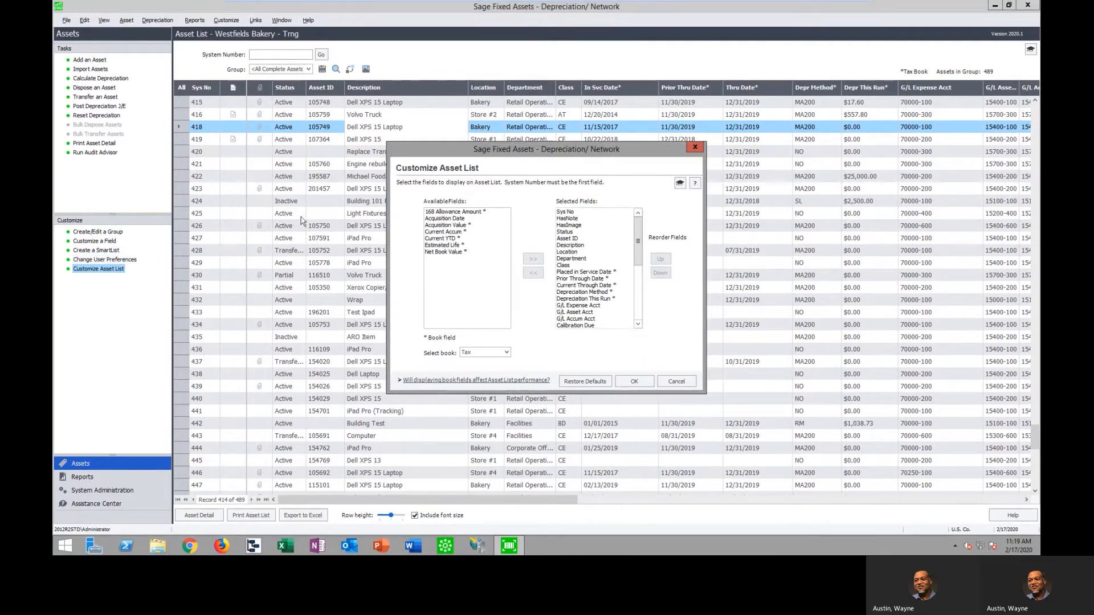
click(676, 381)
click(319, 516)
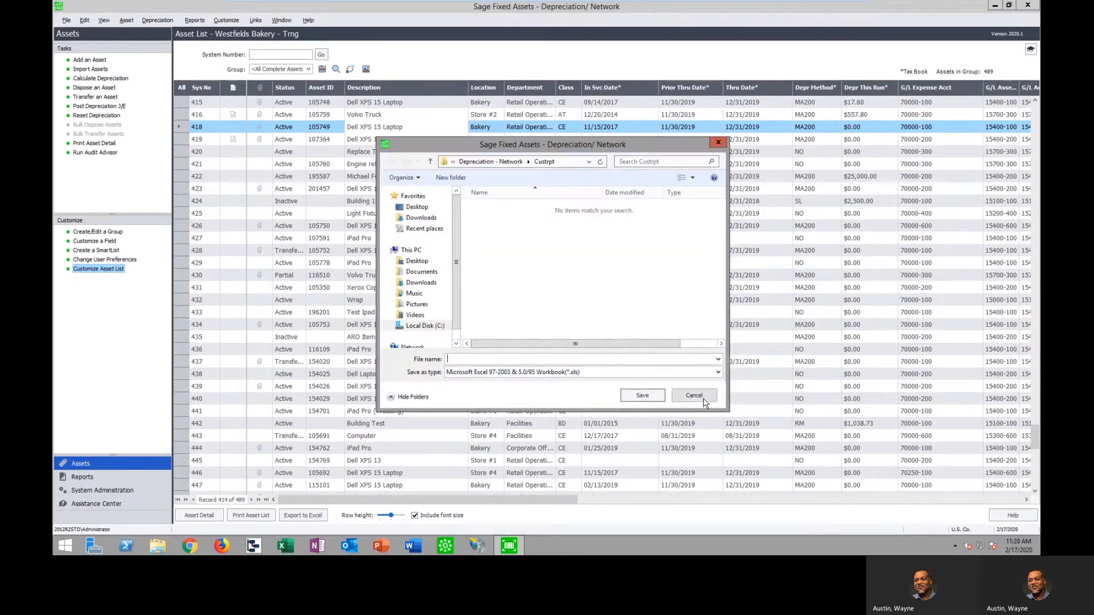
click(710, 398)
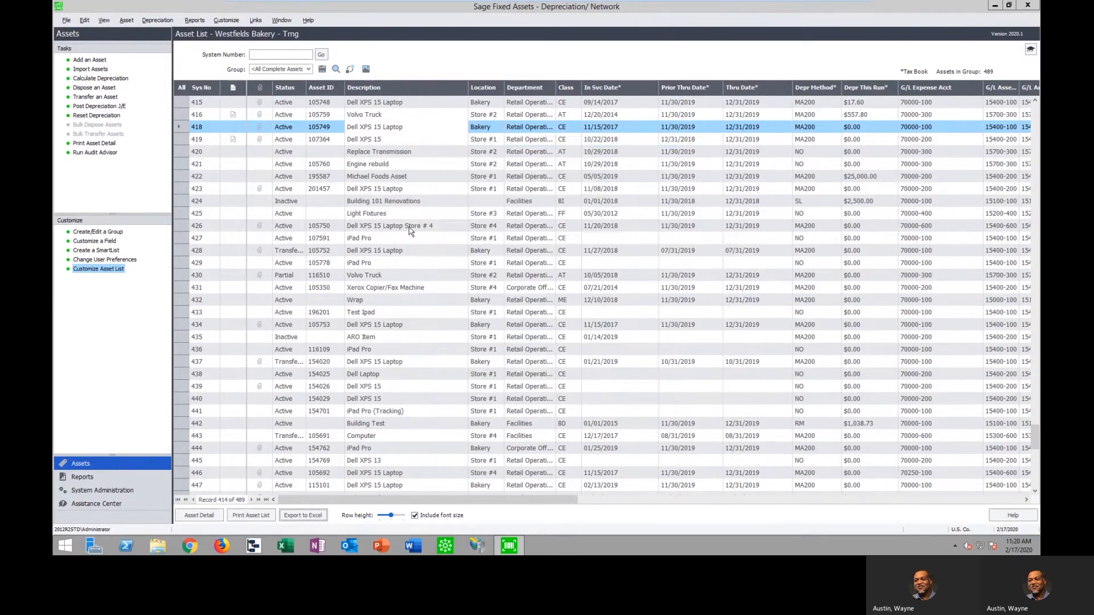
Open asset 418, Dell XPS 15 Laptop, and examine its G/L asset account, description, location, department and class entries
click(408, 126)
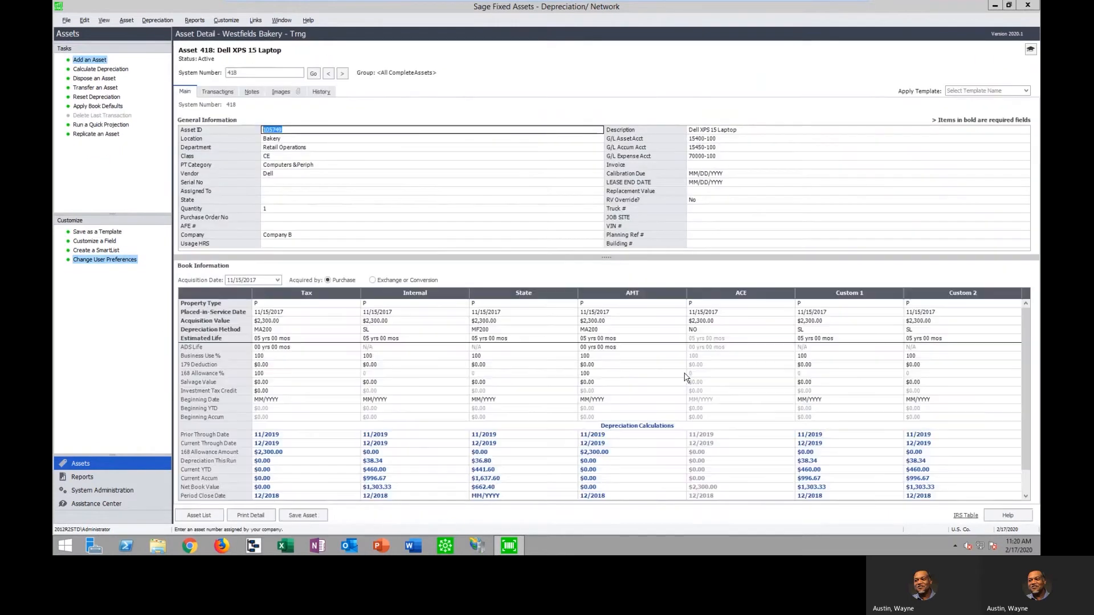
drag(665, 257, 664, 263)
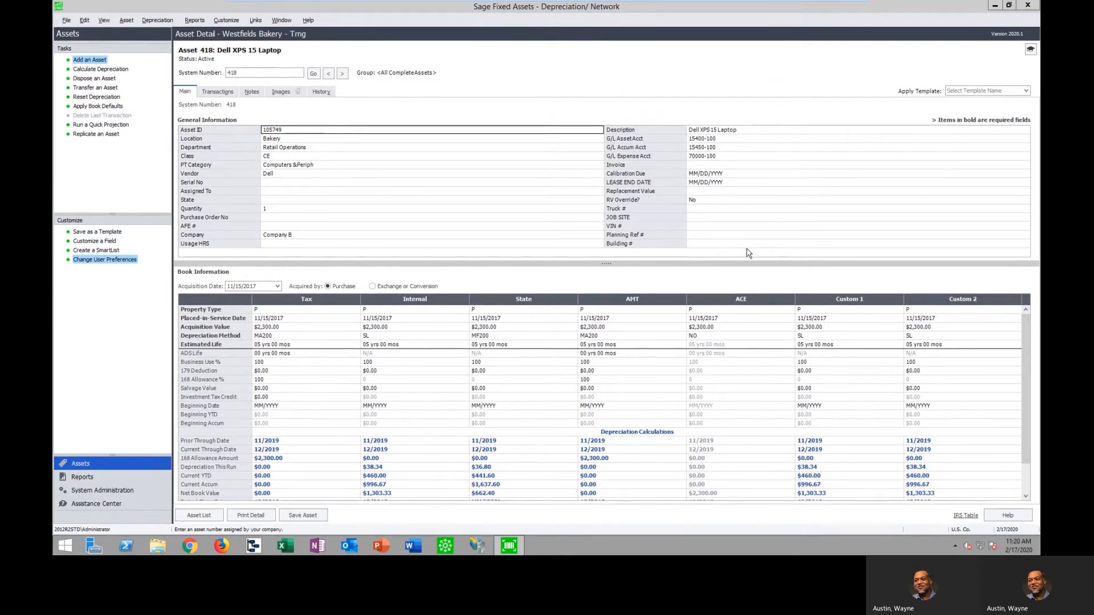
click(724, 139)
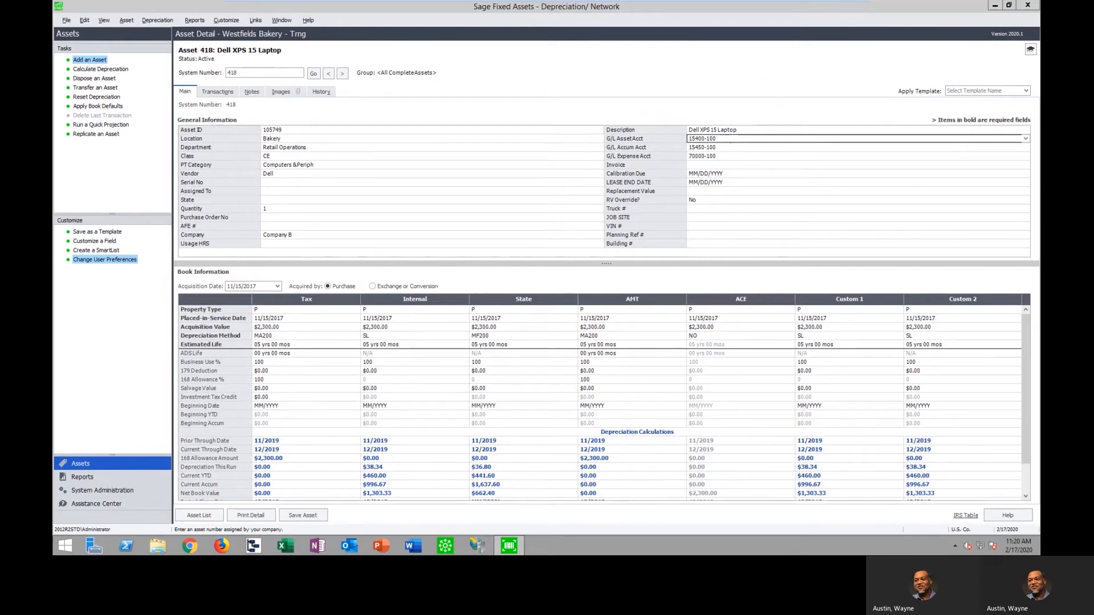
click(732, 130)
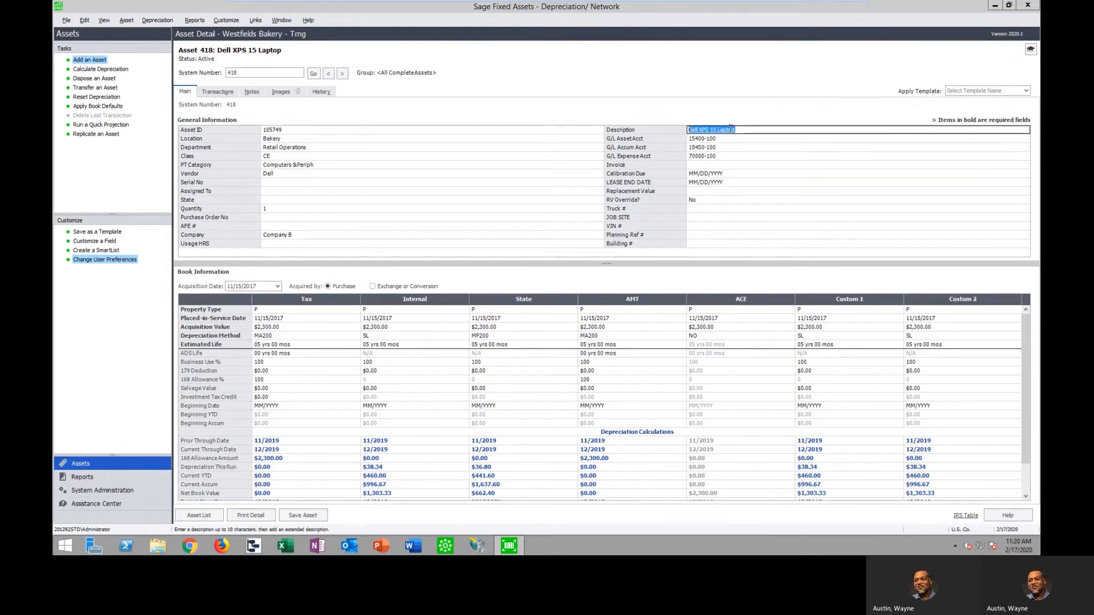
click(300, 139)
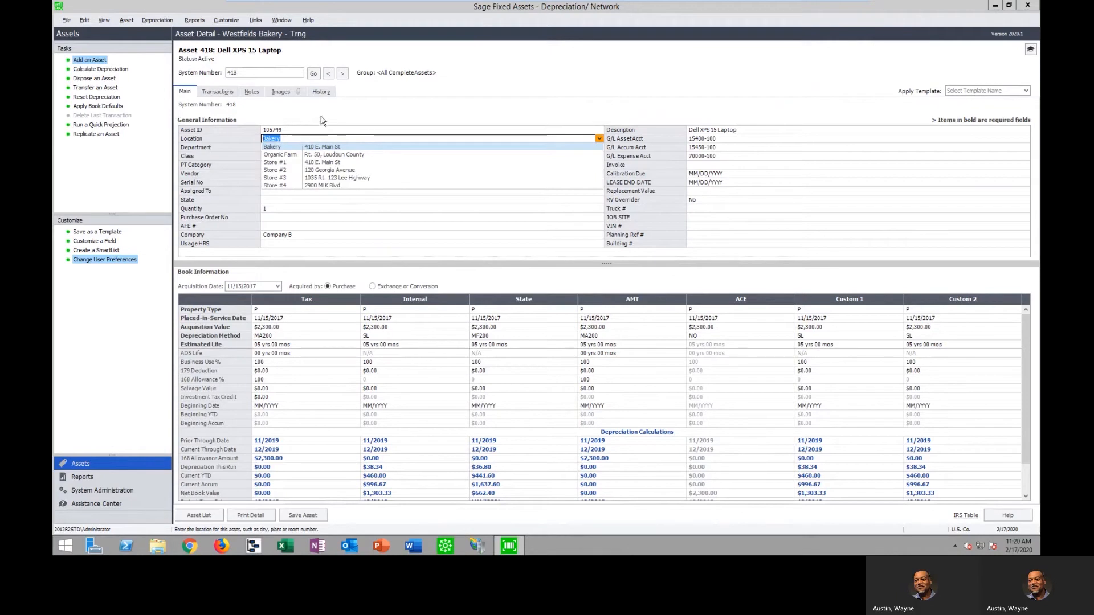
click(312, 148)
click(305, 157)
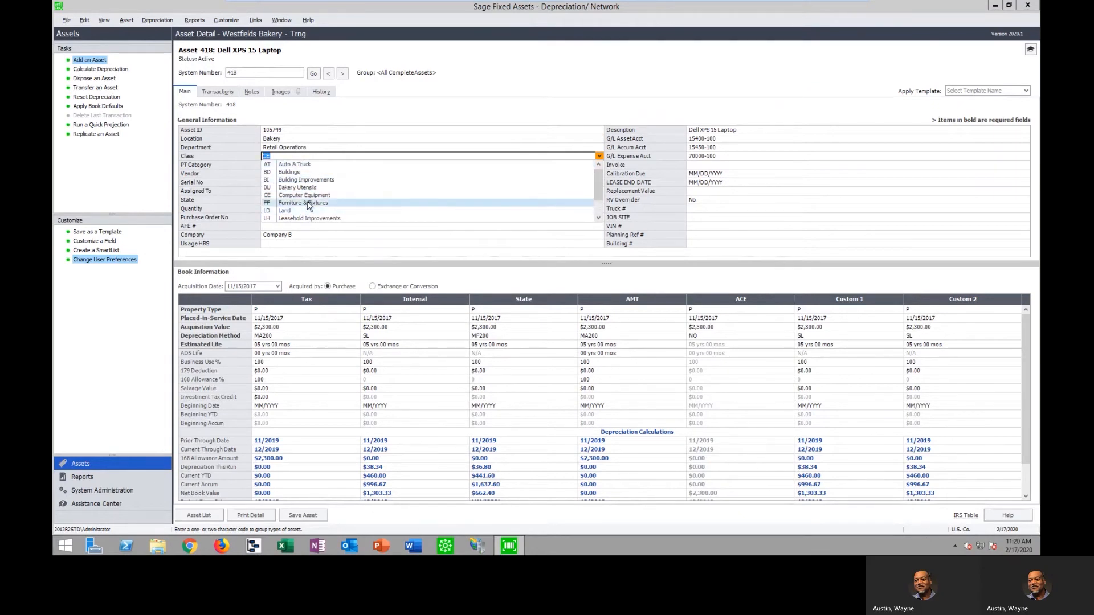
View the property type choices for the laptop's Tax book and the choices for its vendor
click(322, 310)
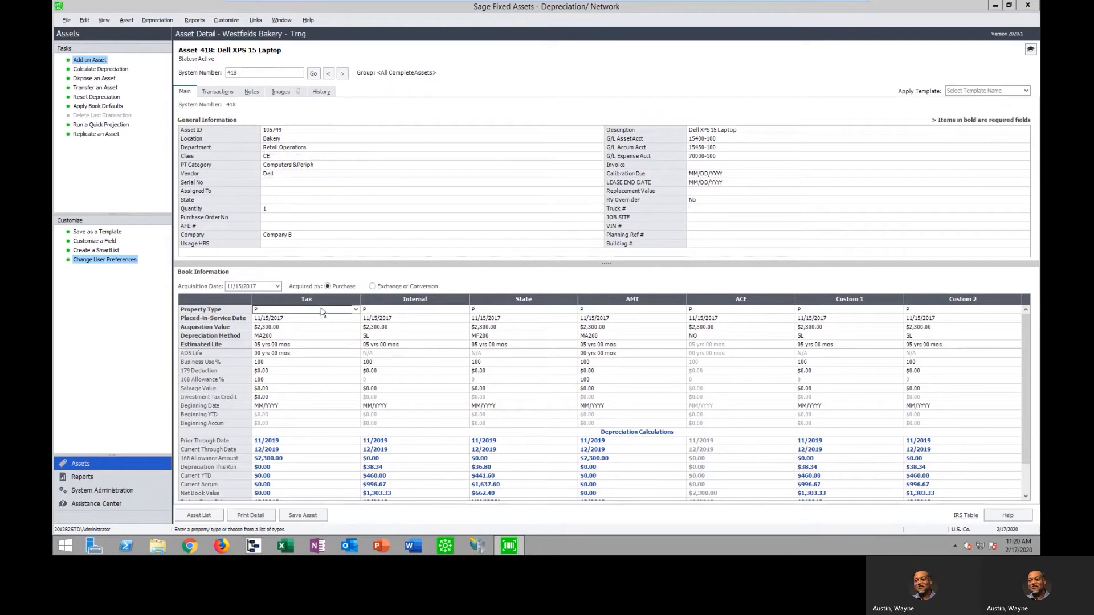
click(356, 310)
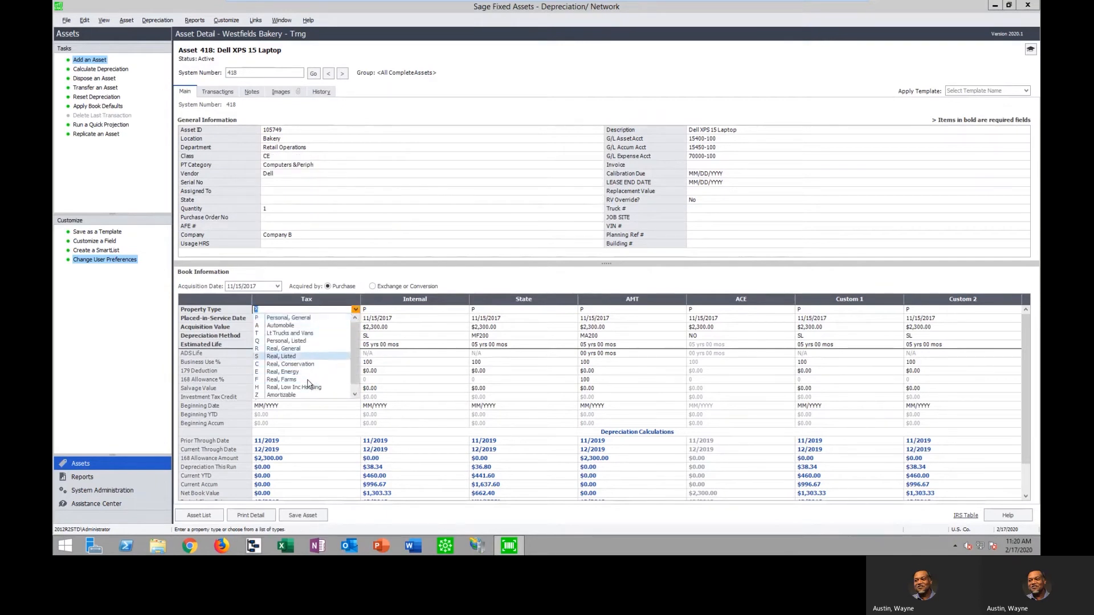
click(299, 173)
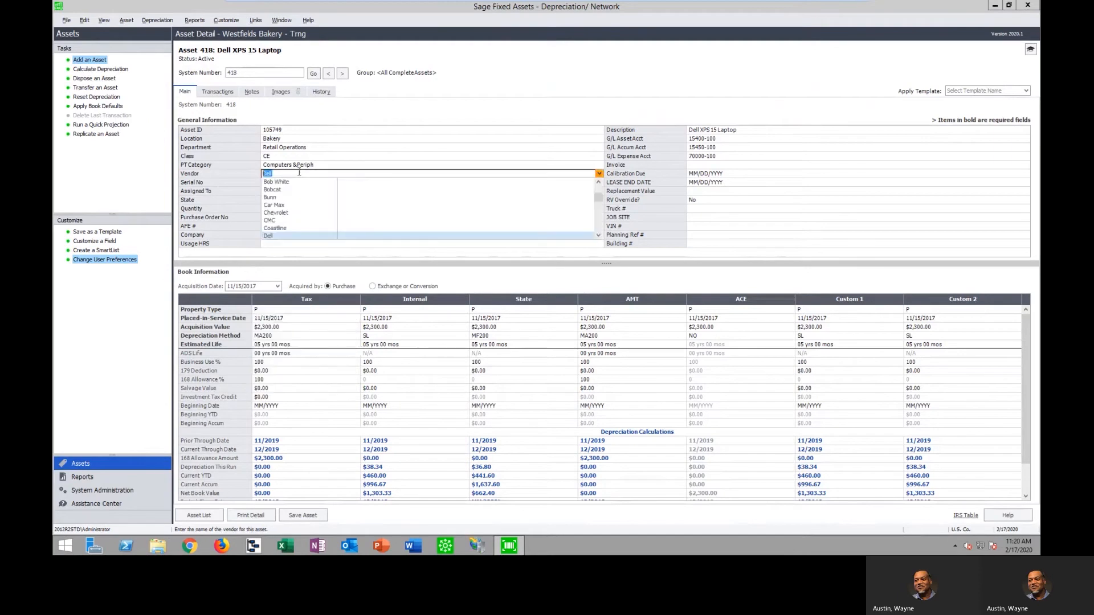
click(340, 126)
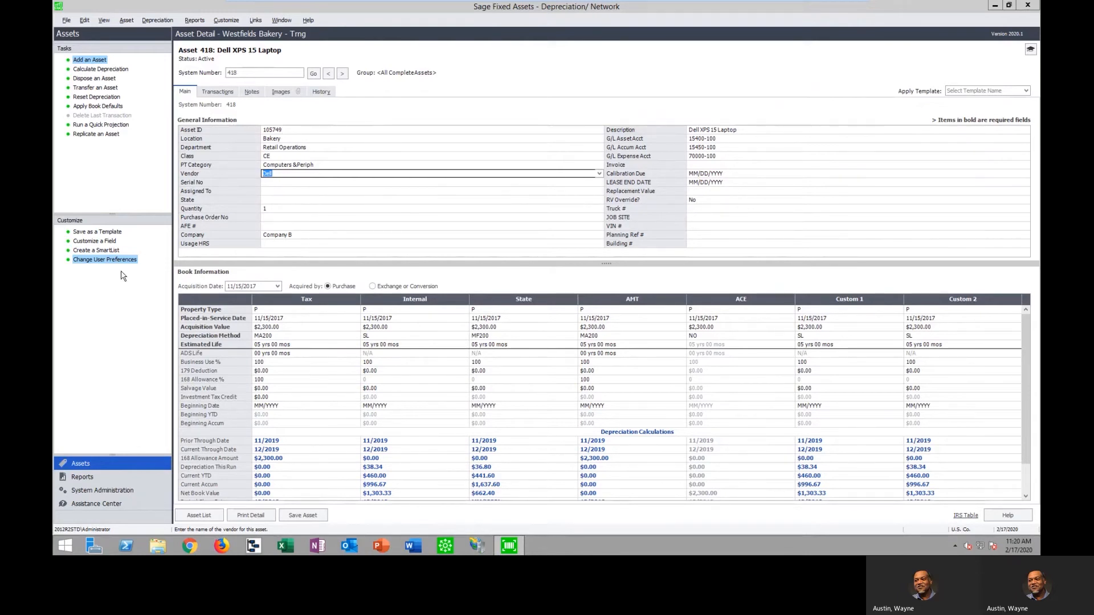
Open the field customization for G/L Asset Account and review its SmartList entries and options
click(97, 241)
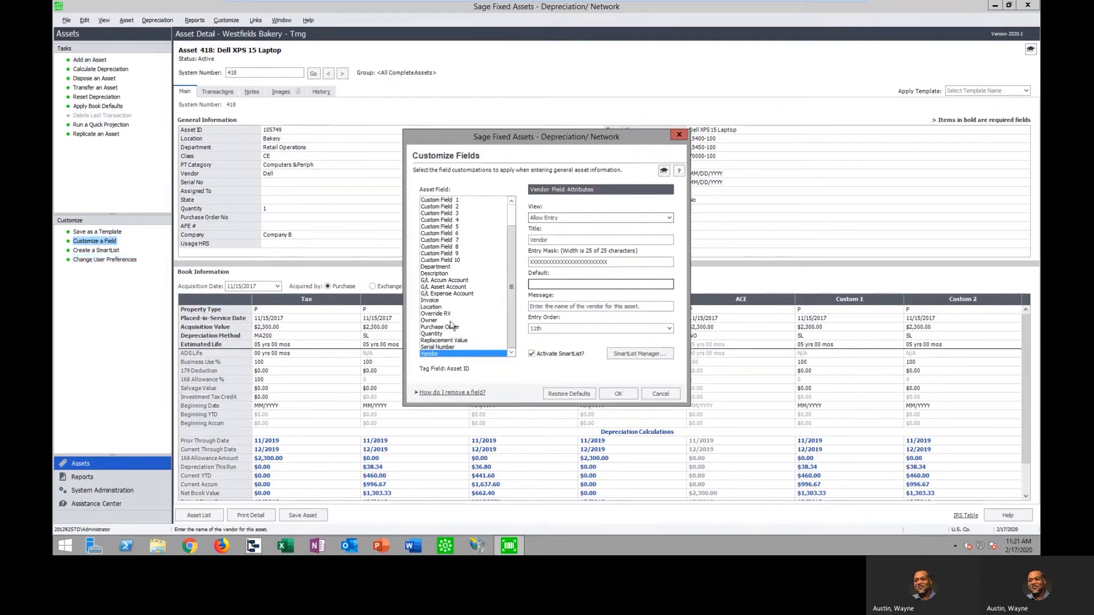
click(454, 287)
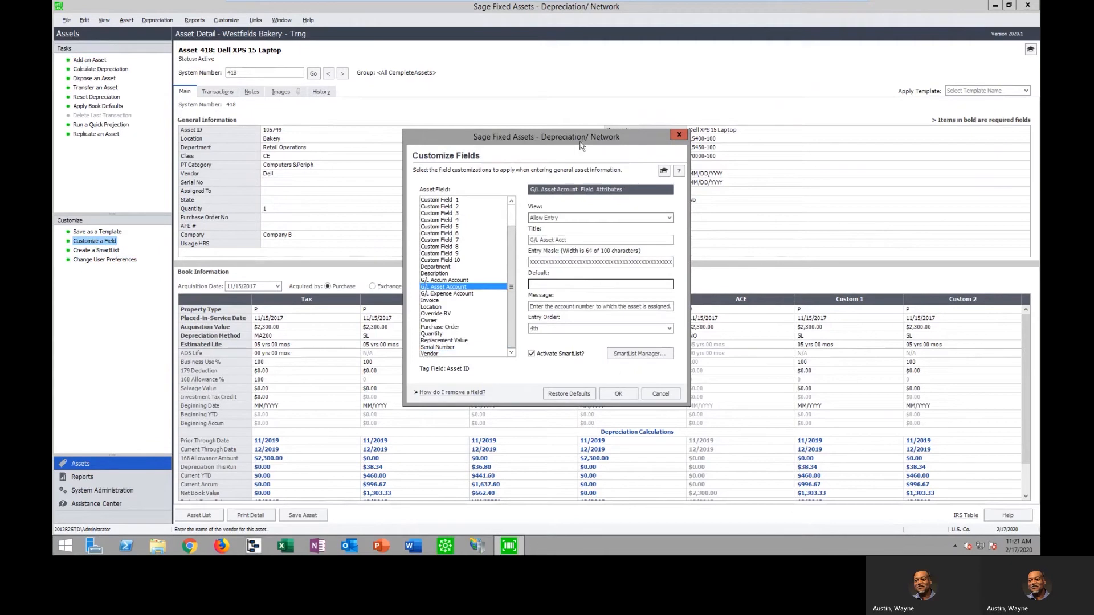
drag(583, 142, 538, 143)
click(558, 360)
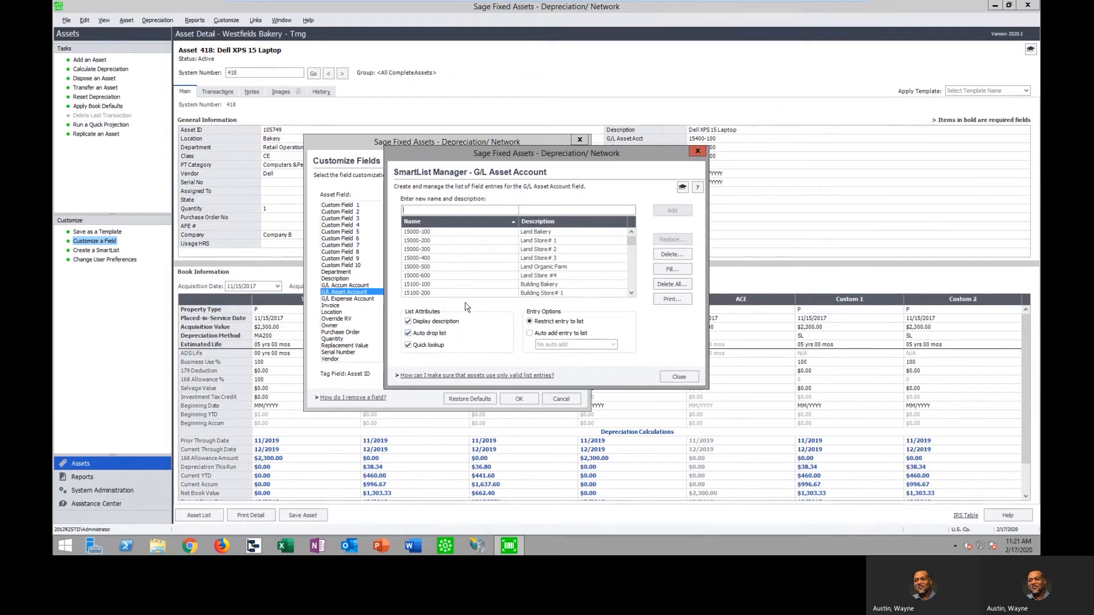
click(678, 376)
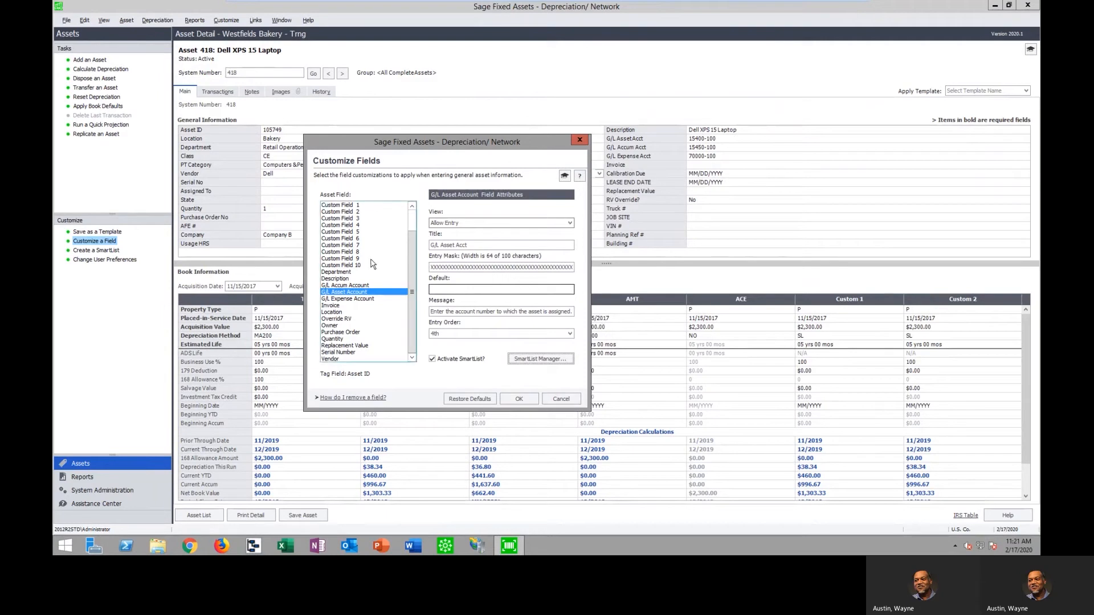
Examine the field attributes of Custom Field 6, Description, G/L Asset Account and Asset ID, including the Asset ID title
click(343, 238)
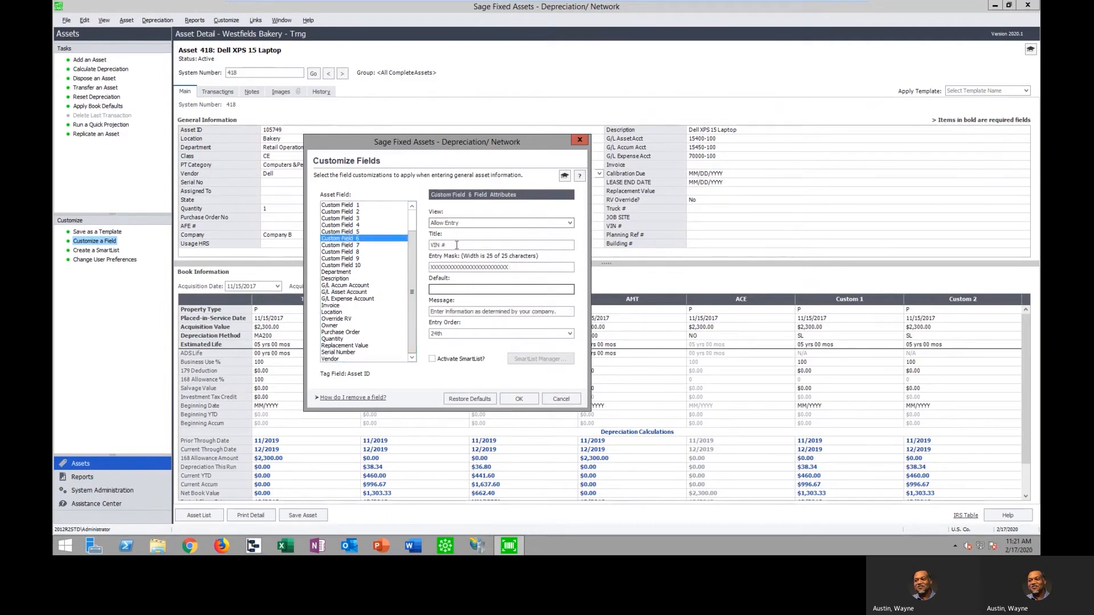
key(Tab)
click(345, 279)
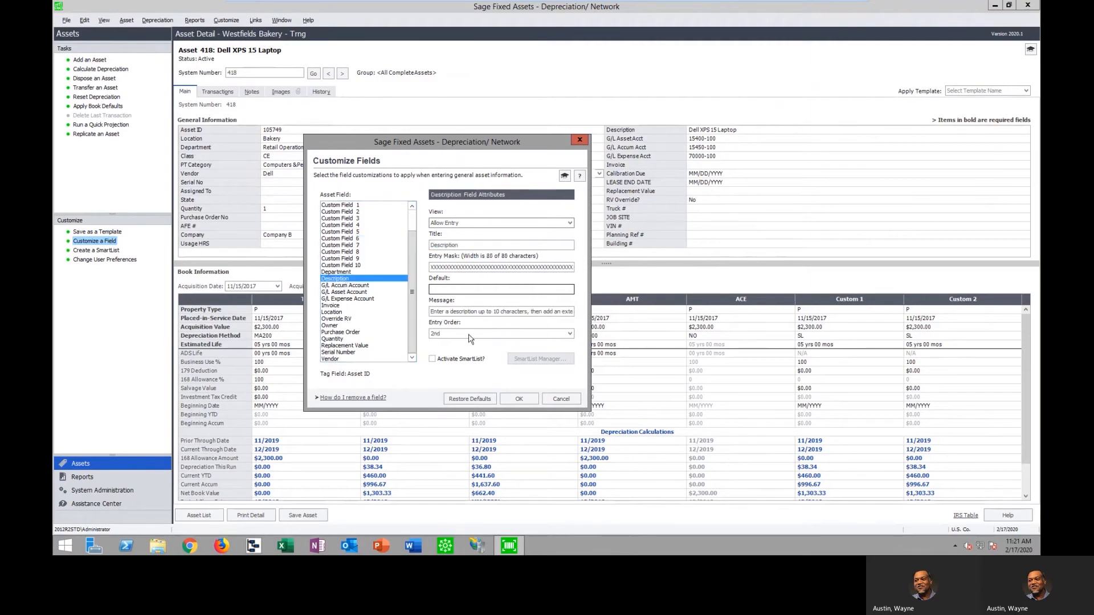
click(354, 291)
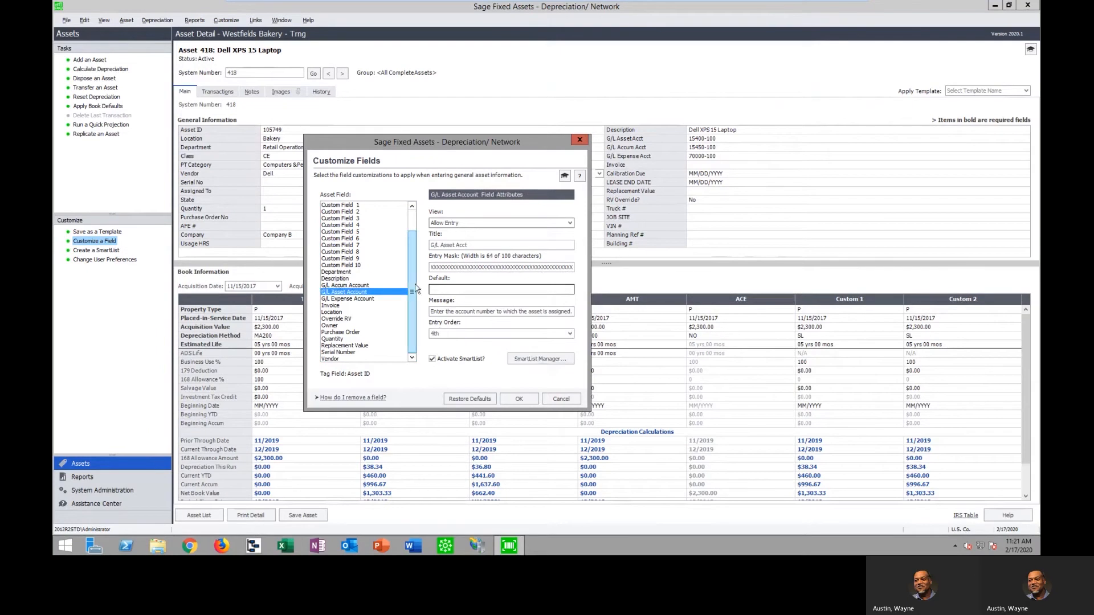
drag(412, 274, 410, 206)
click(396, 205)
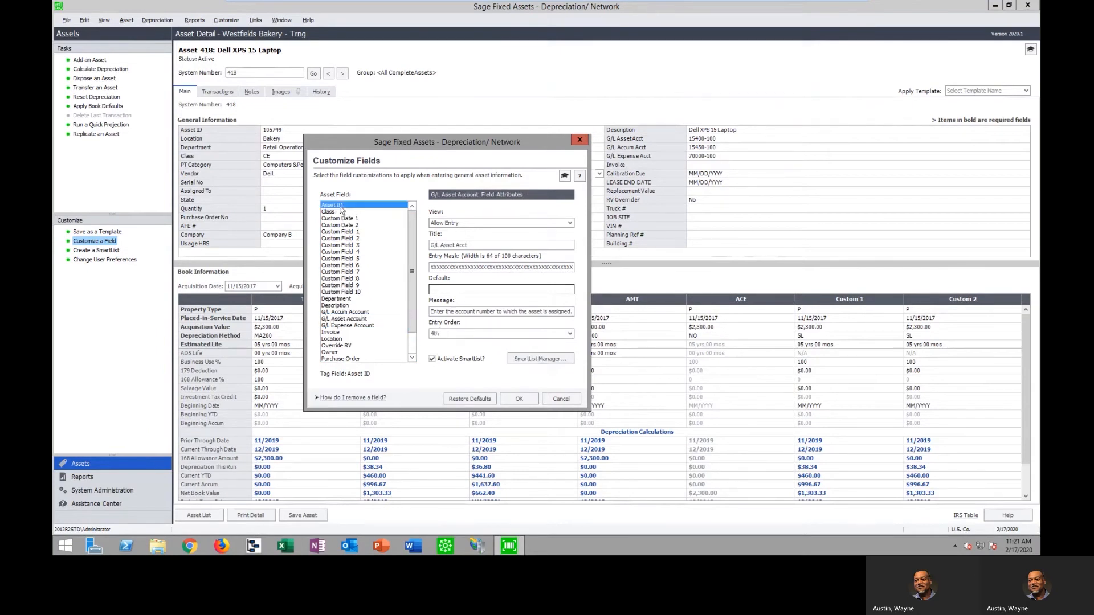
double_click(471, 244)
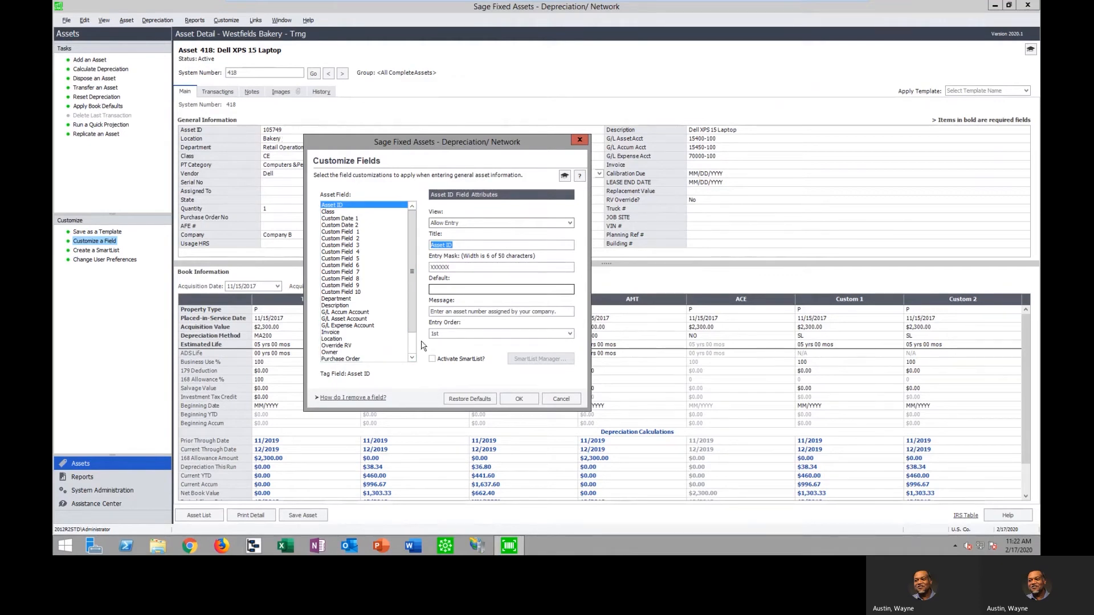
Close the field customization without changes and view the laptop's transactions, notes and linked images
click(561, 398)
click(225, 93)
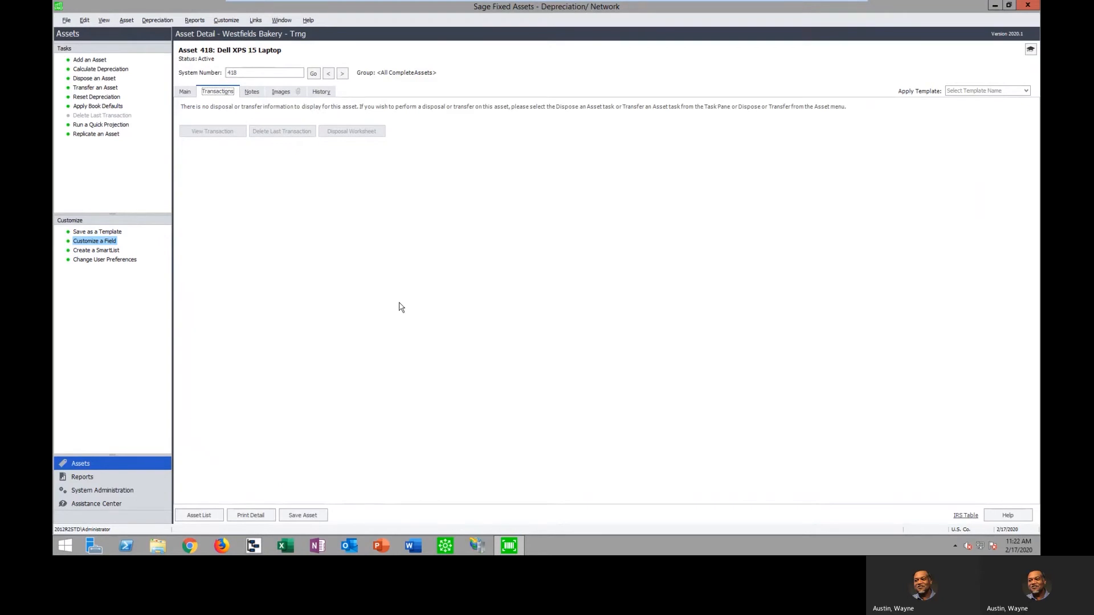
click(251, 92)
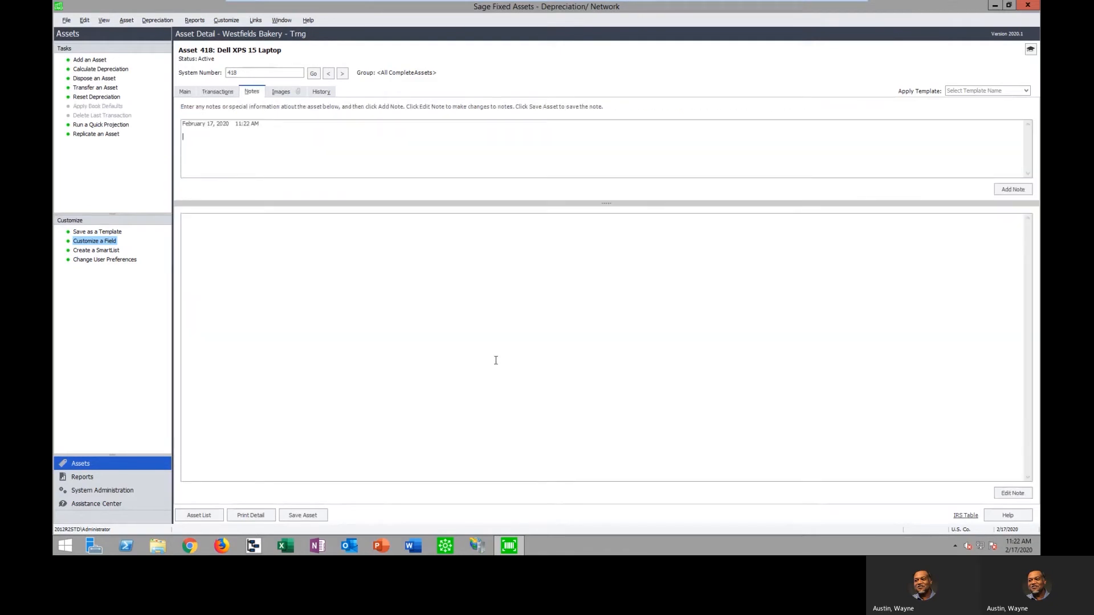
click(281, 92)
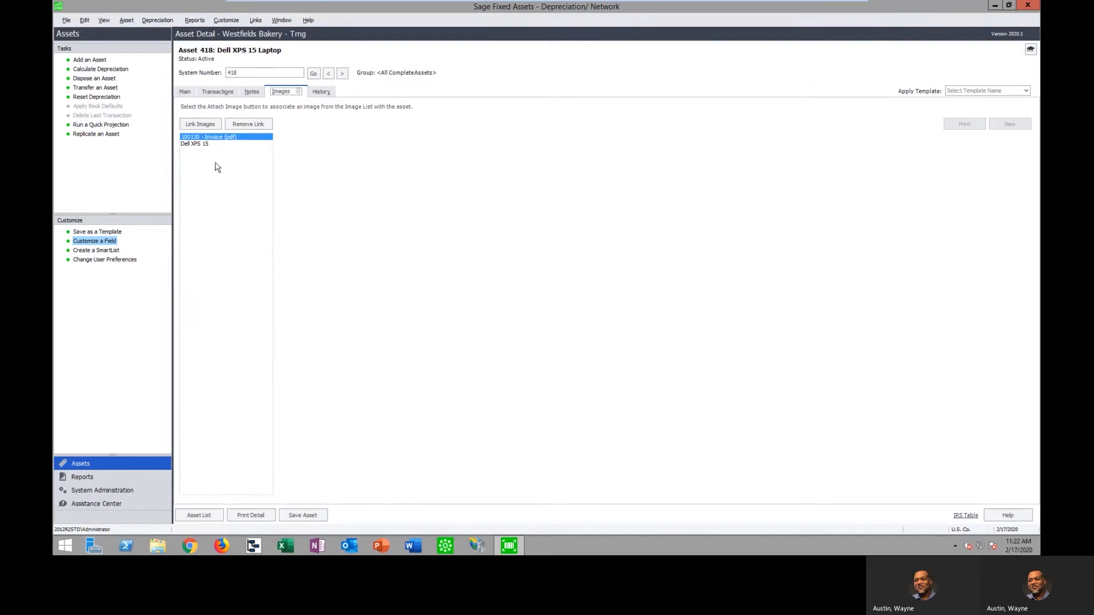
Open the Image Manager and view the graphics file types available when browsing for an image to add
click(206, 124)
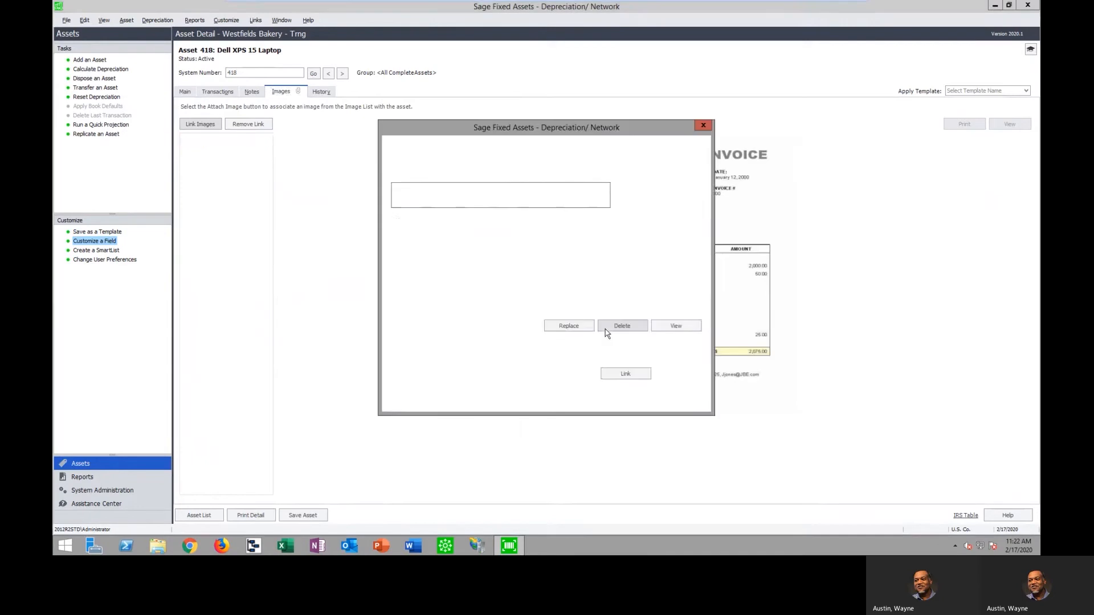
click(681, 195)
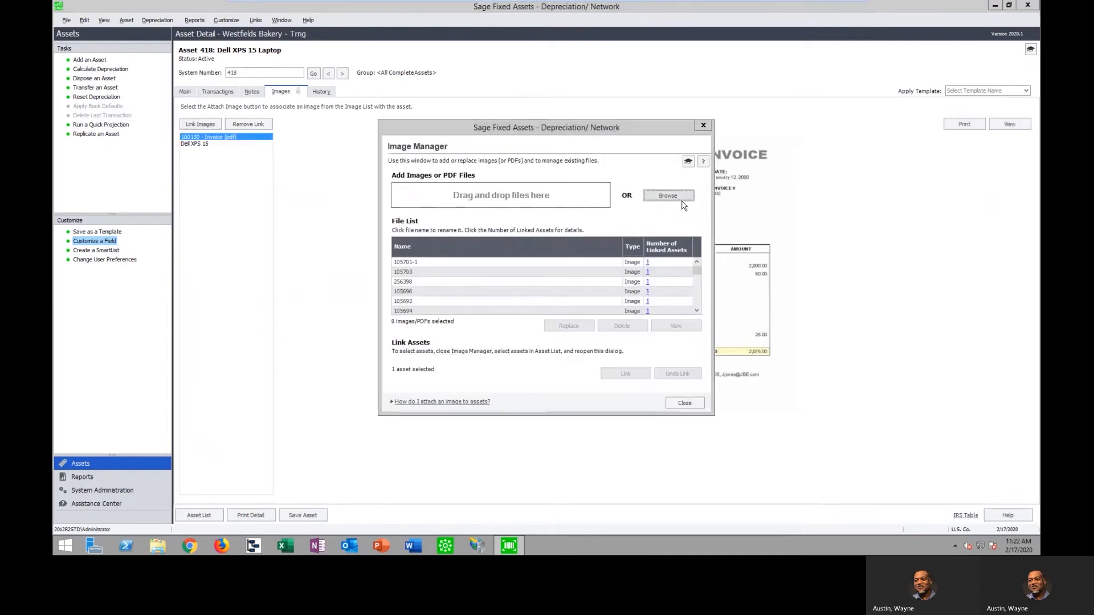
click(712, 380)
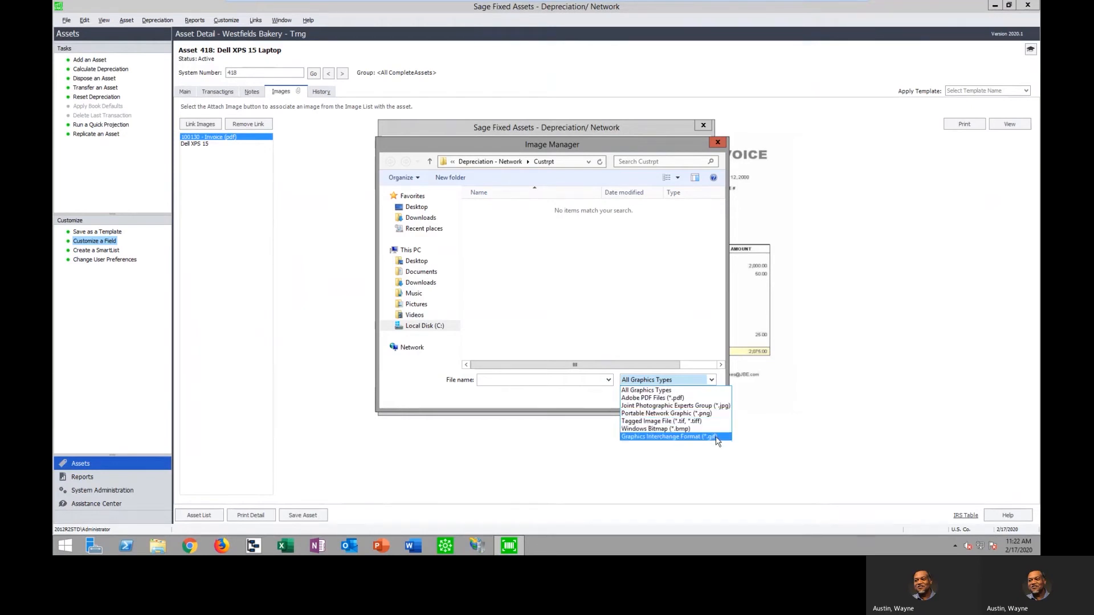
click(734, 434)
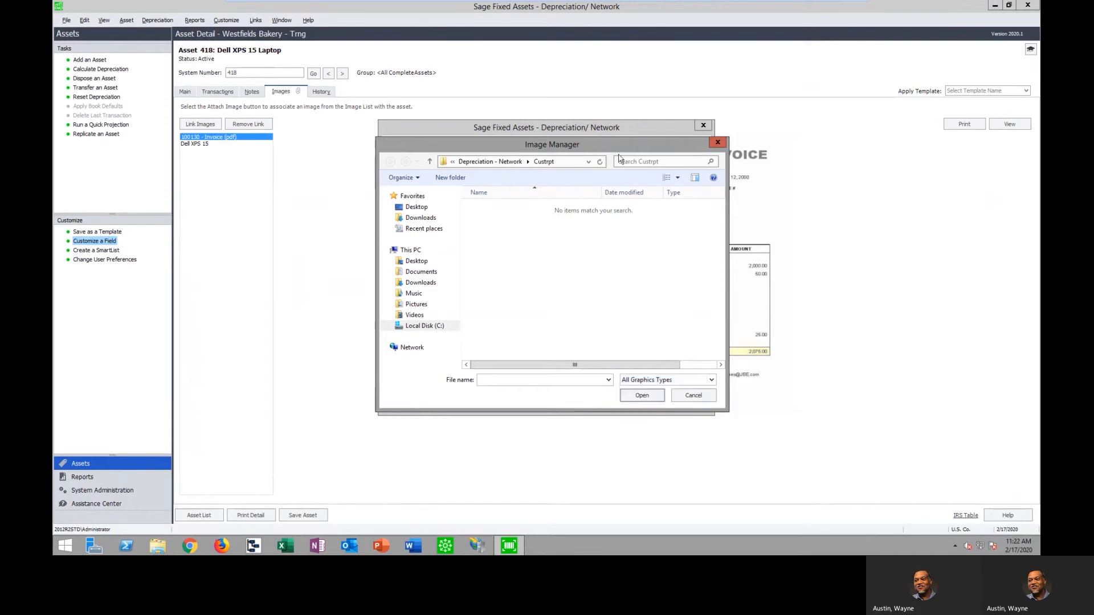
click(711, 395)
View the linked assets report for the Forklift image, and display the Dell XPS 15 picture linked to the laptop
drag(697, 273, 697, 283)
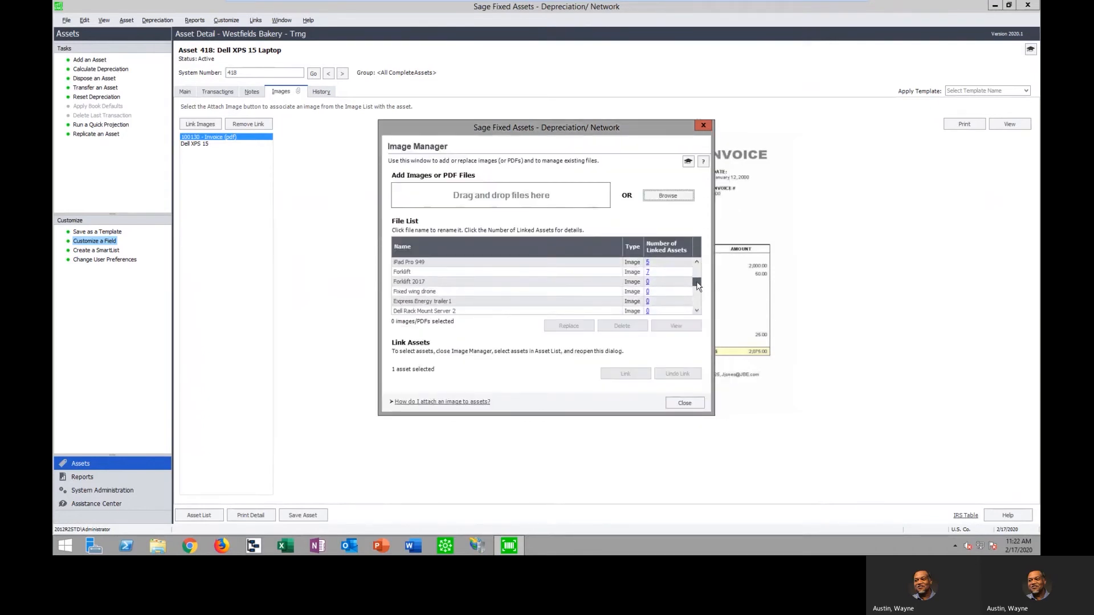
click(647, 273)
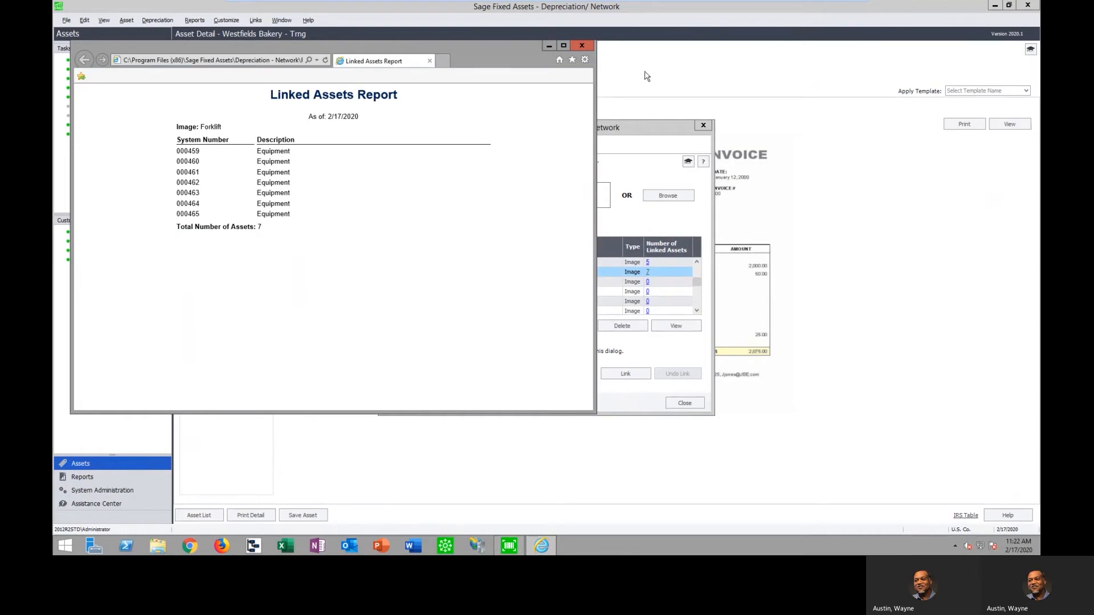
click(586, 47)
click(688, 403)
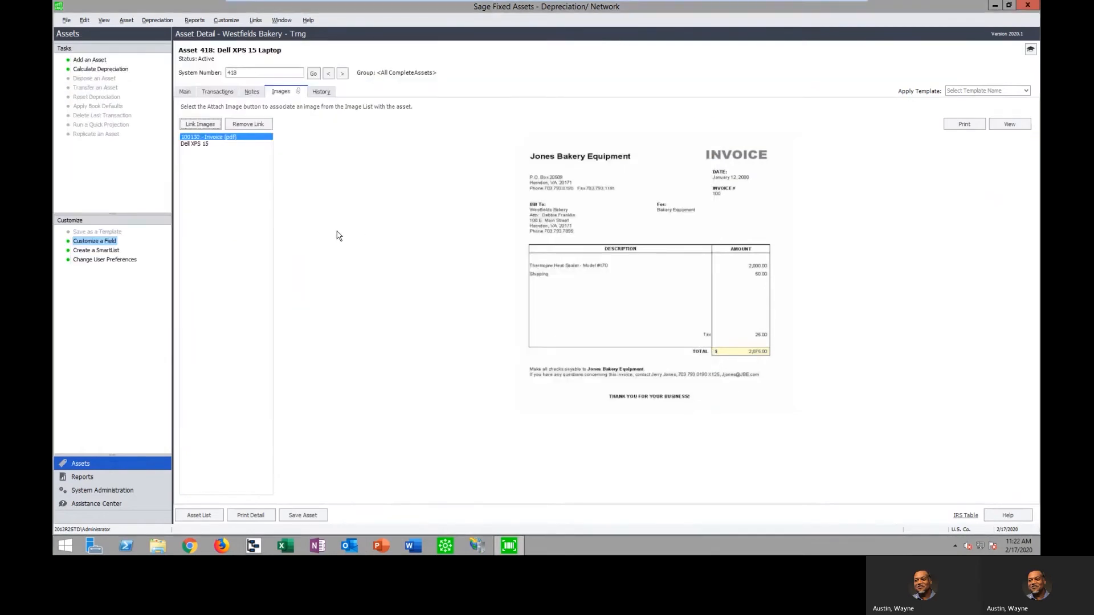
click(200, 144)
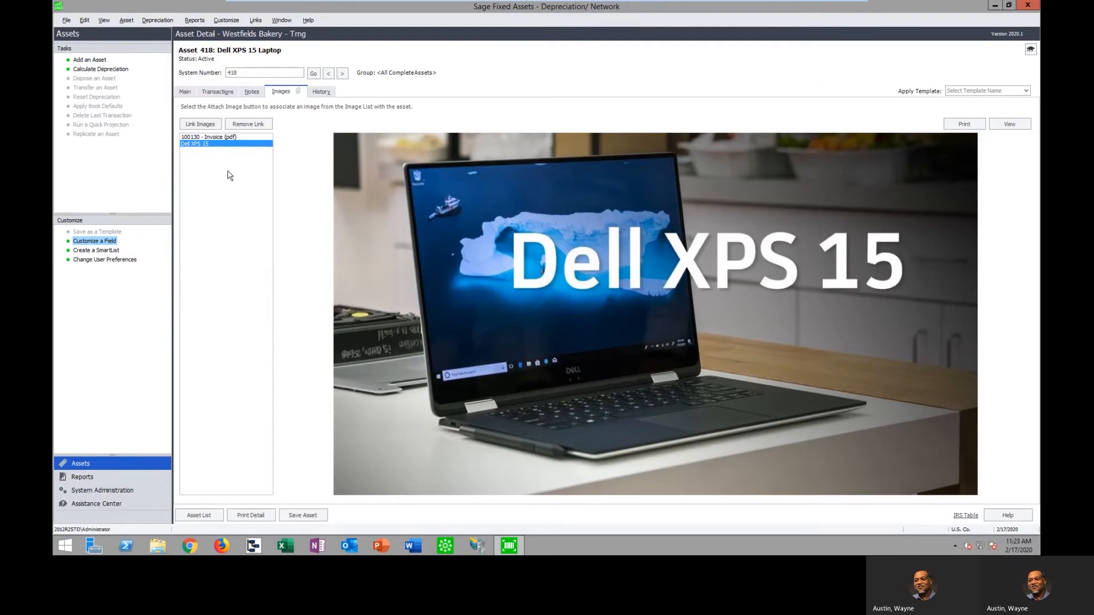
Return to the laptop's main details and view the property type choices for its Tax book
click(185, 92)
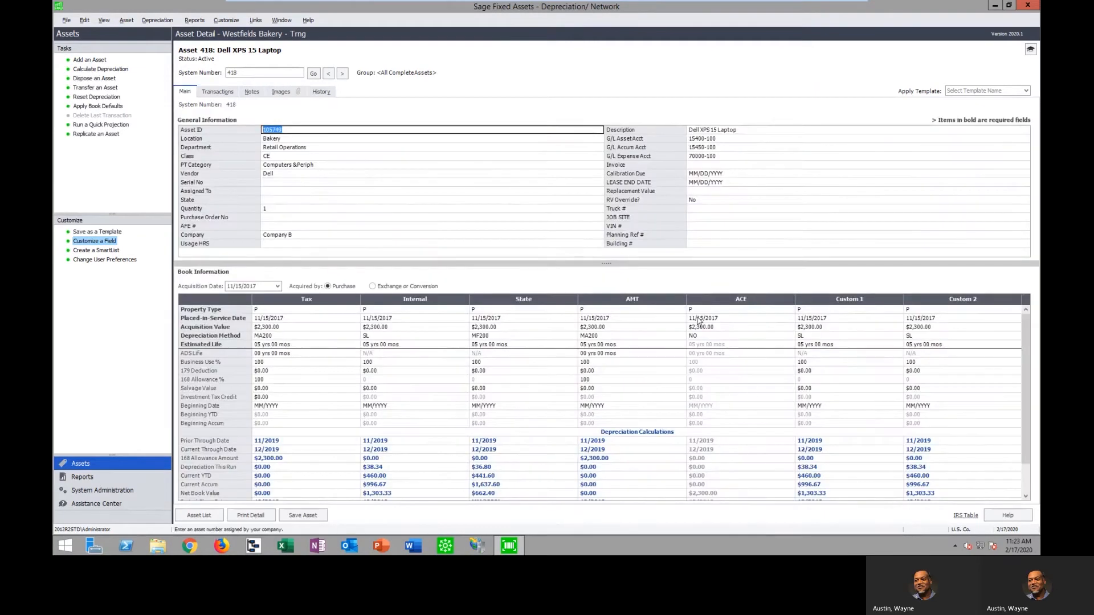
drag(674, 261, 682, 248)
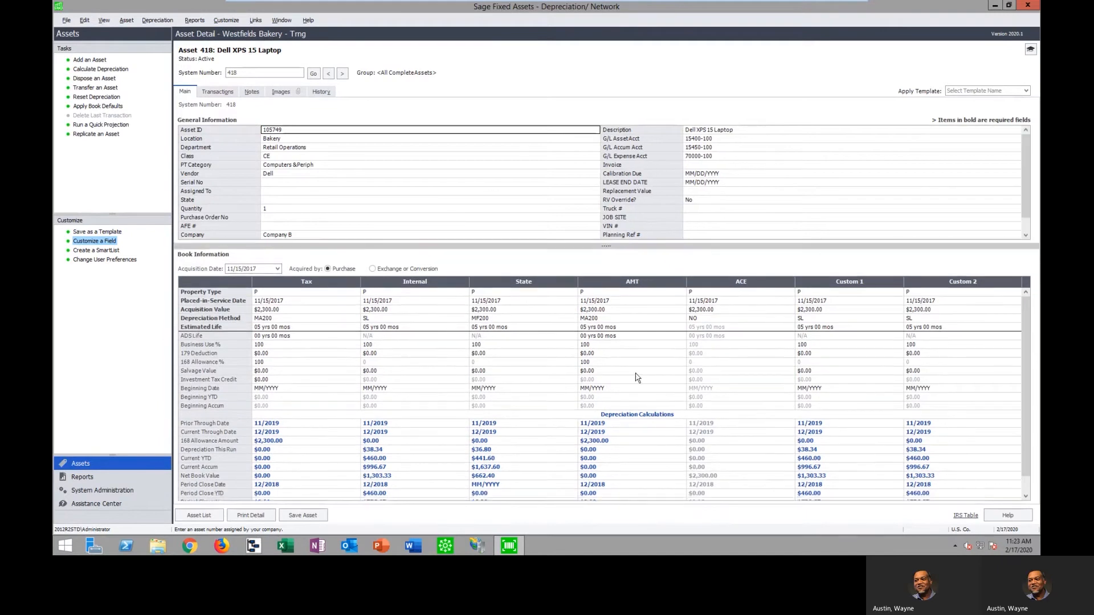
click(341, 292)
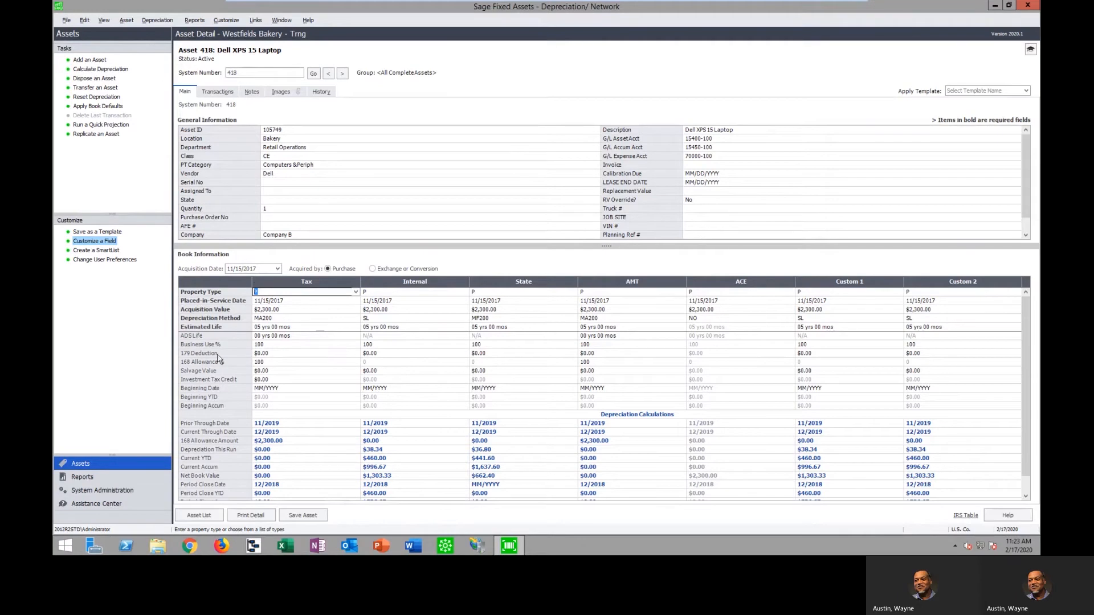
click(356, 292)
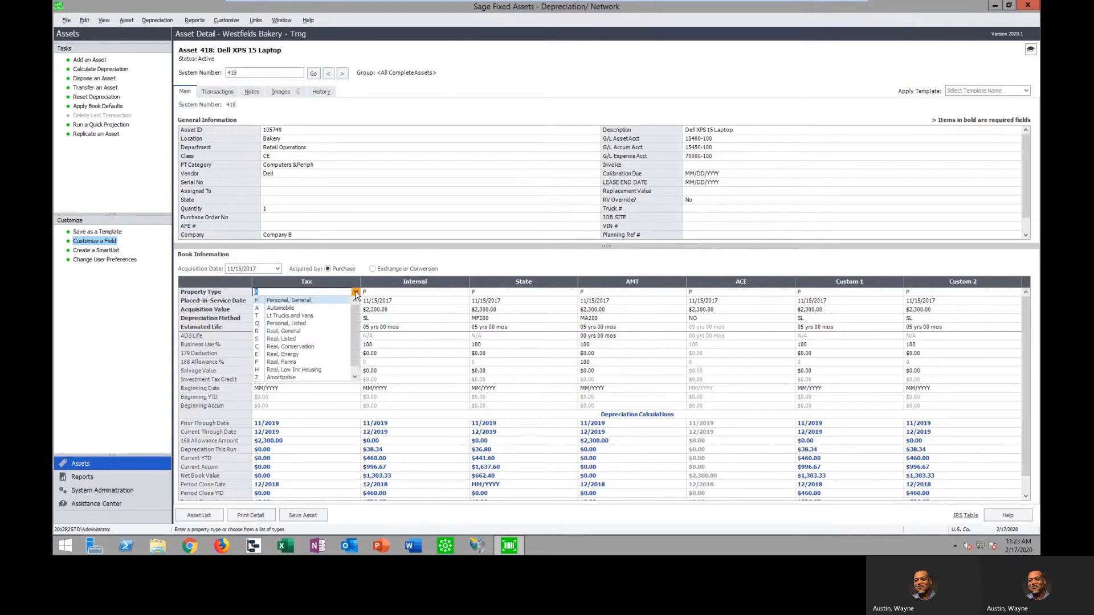
click(356, 292)
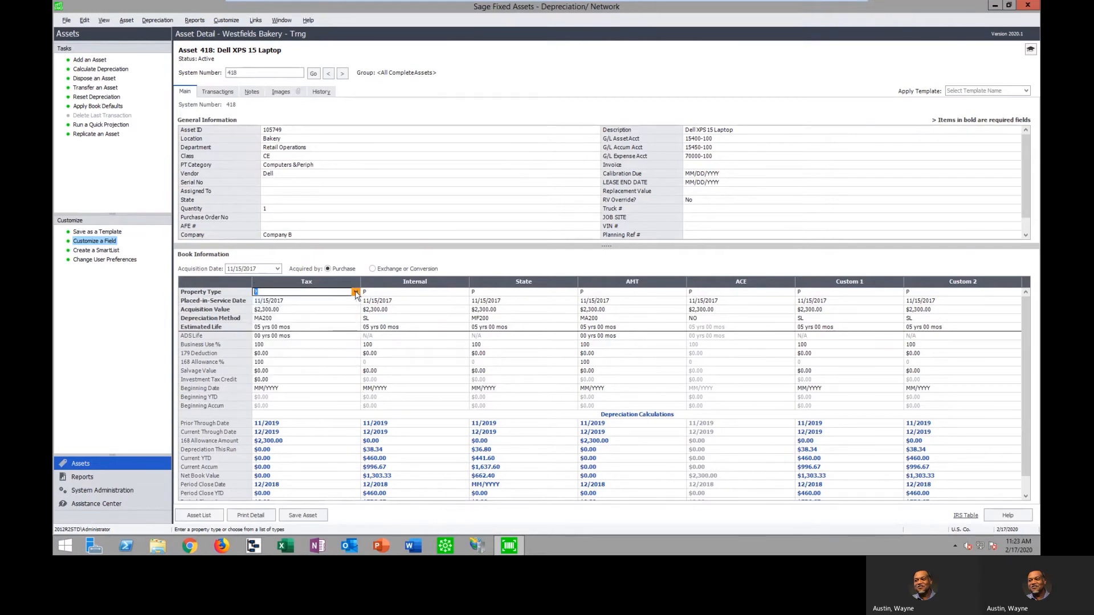
Examine the Tax book's placed-in-service date, acquisition value, depreciation method and estimated life
click(274, 302)
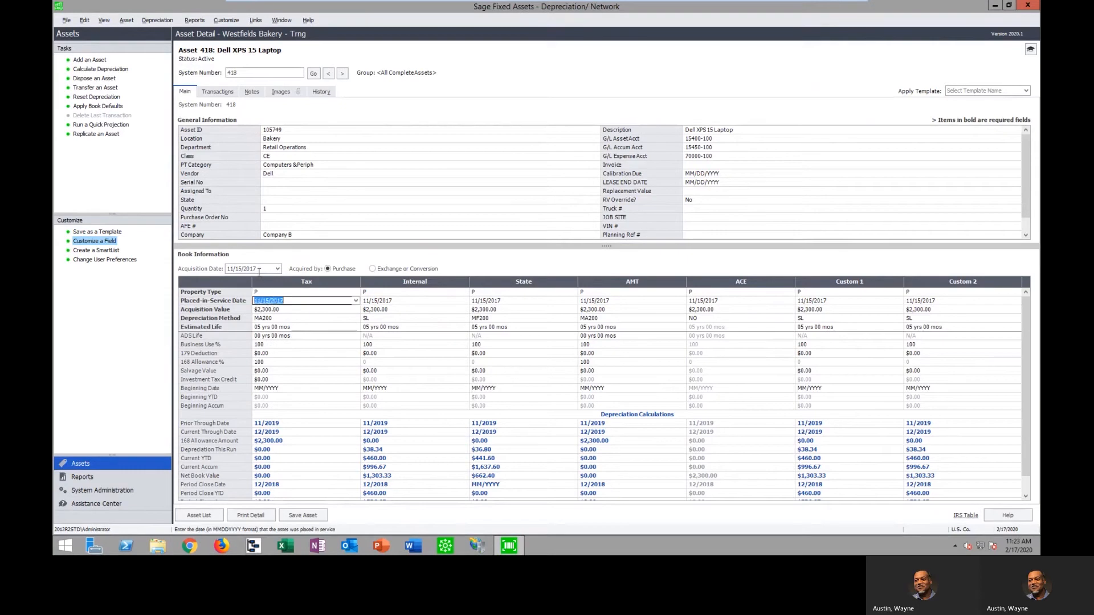
click(285, 309)
click(285, 318)
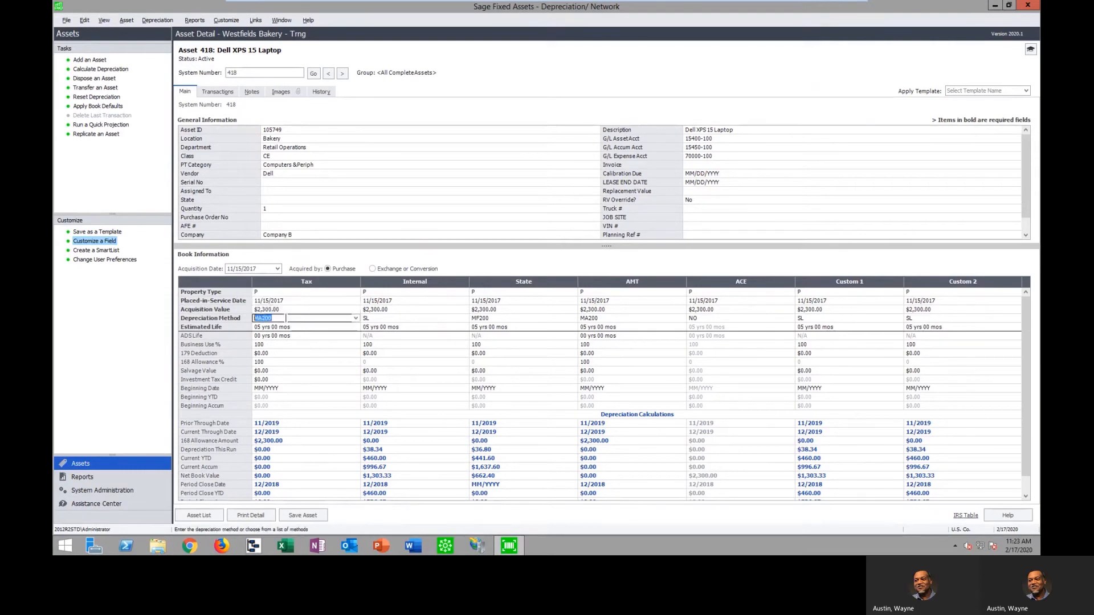
click(287, 325)
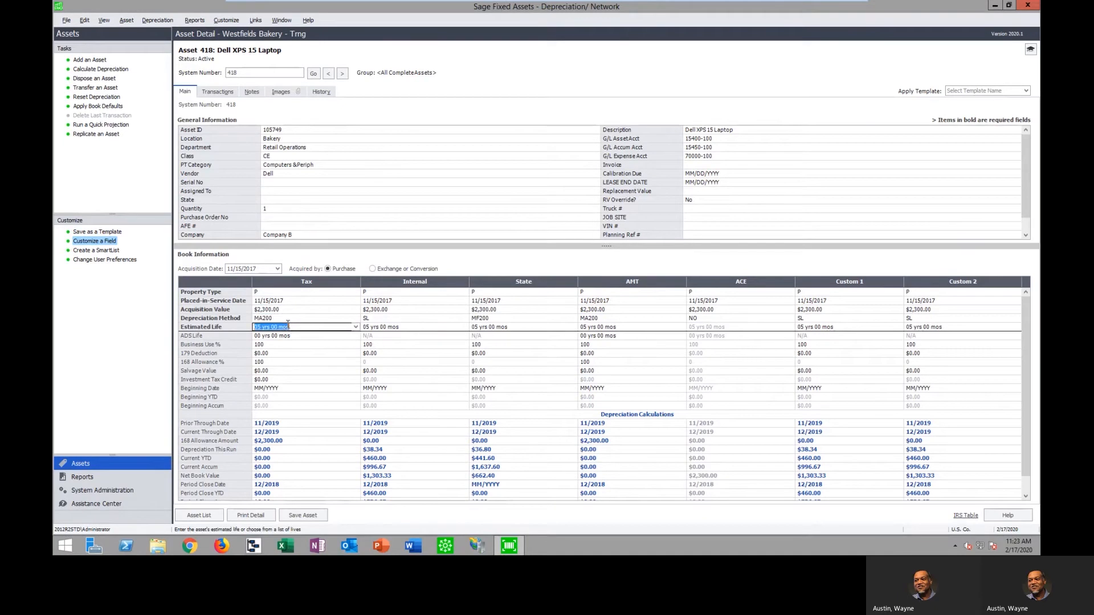
Review the full list of depreciation methods for the Tax book, including the custom methods, without changing the selection
click(299, 319)
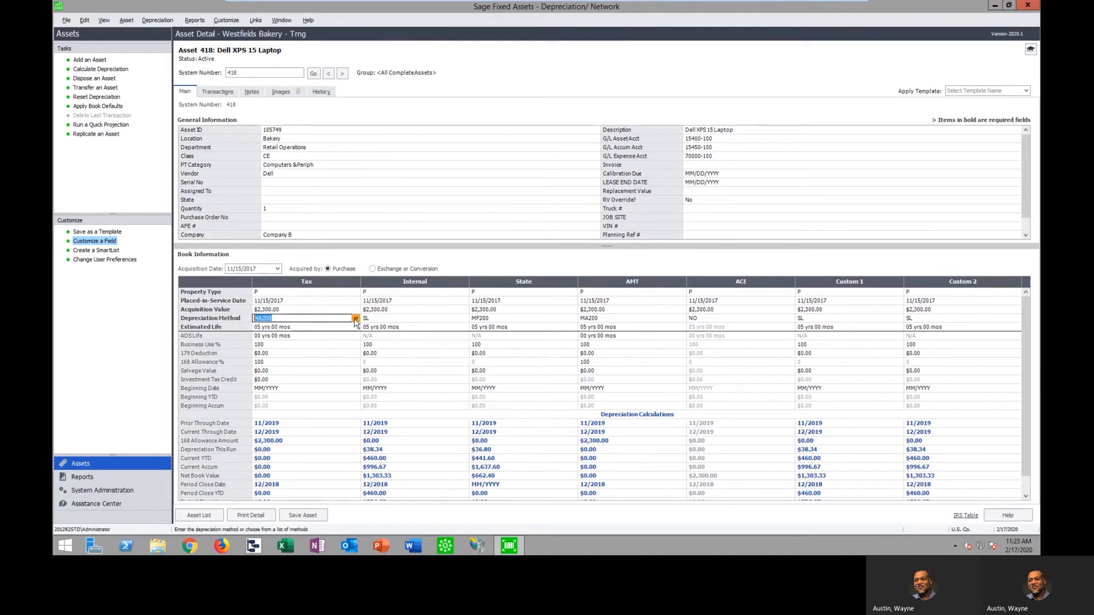
click(356, 320)
drag(367, 345, 367, 427)
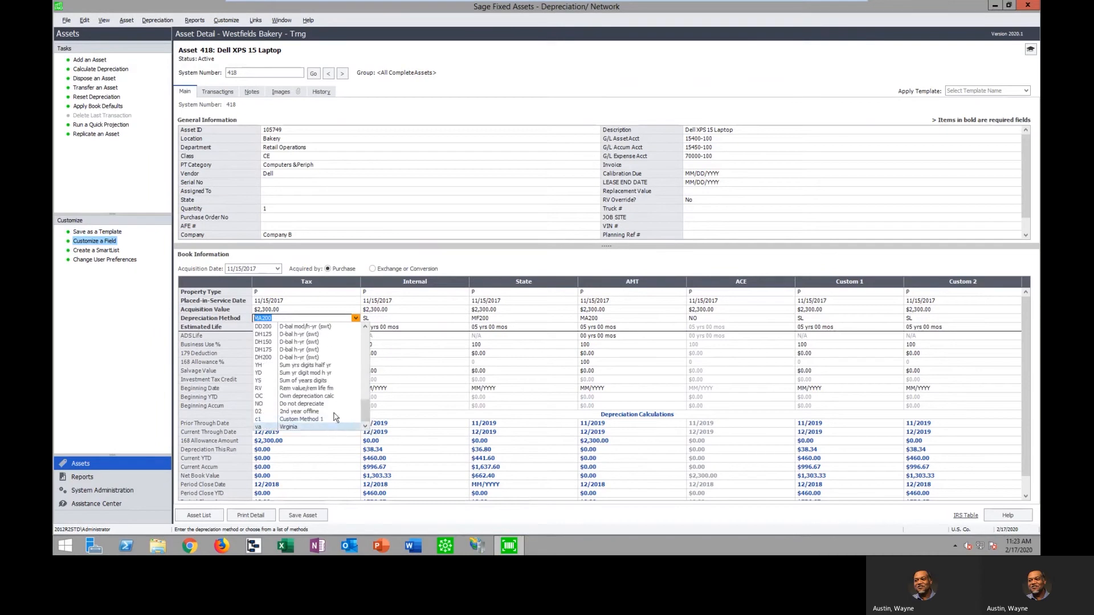
click(465, 257)
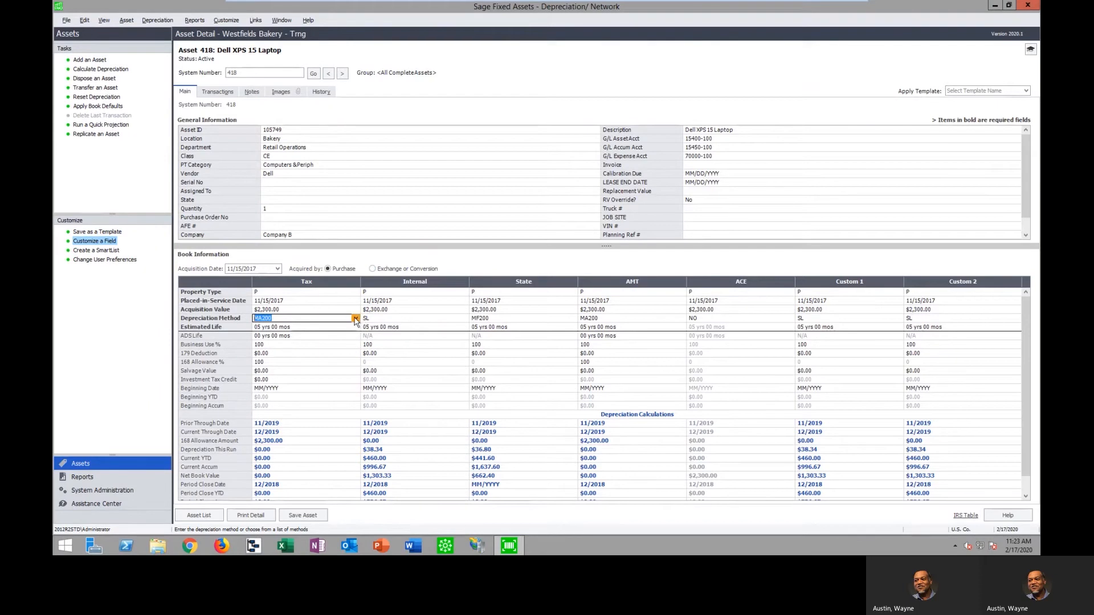
View the 168 Allowance % choices for the Tax book and examine its beginning date entry
click(297, 362)
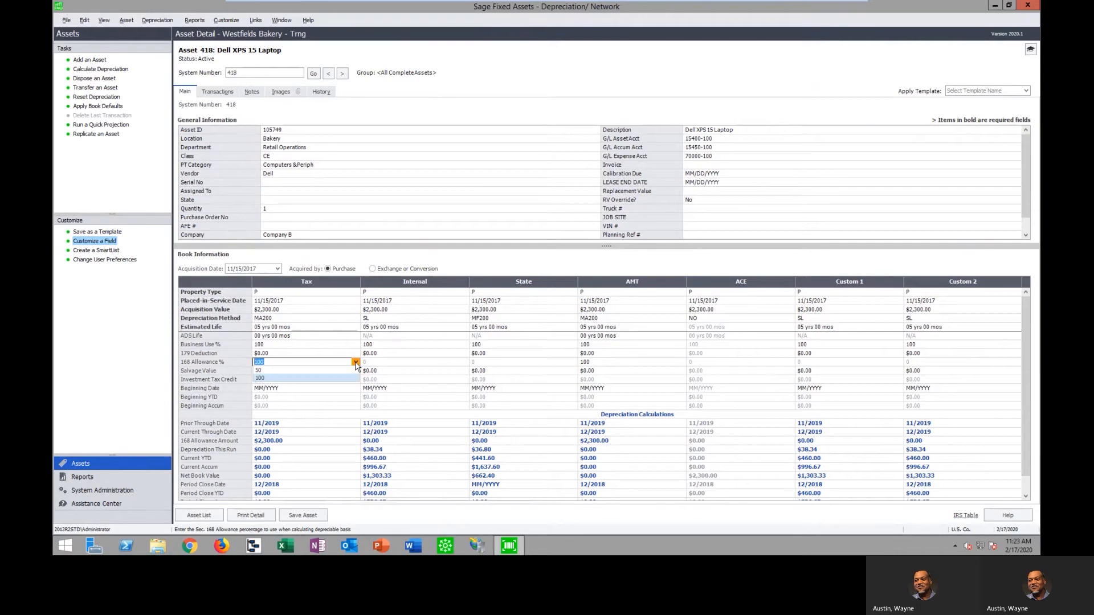
click(355, 363)
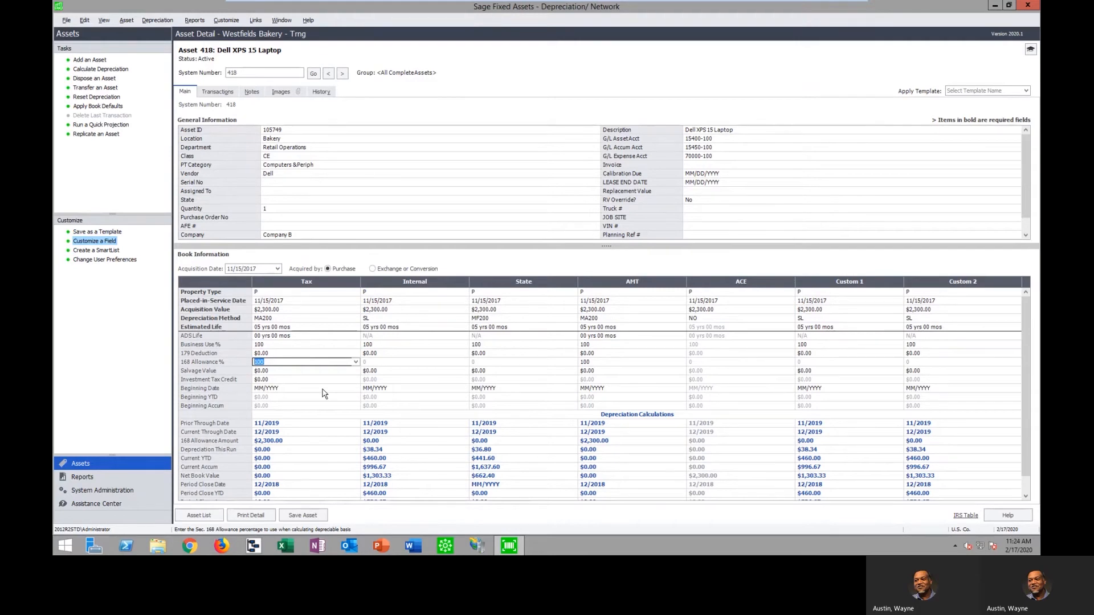
click(281, 388)
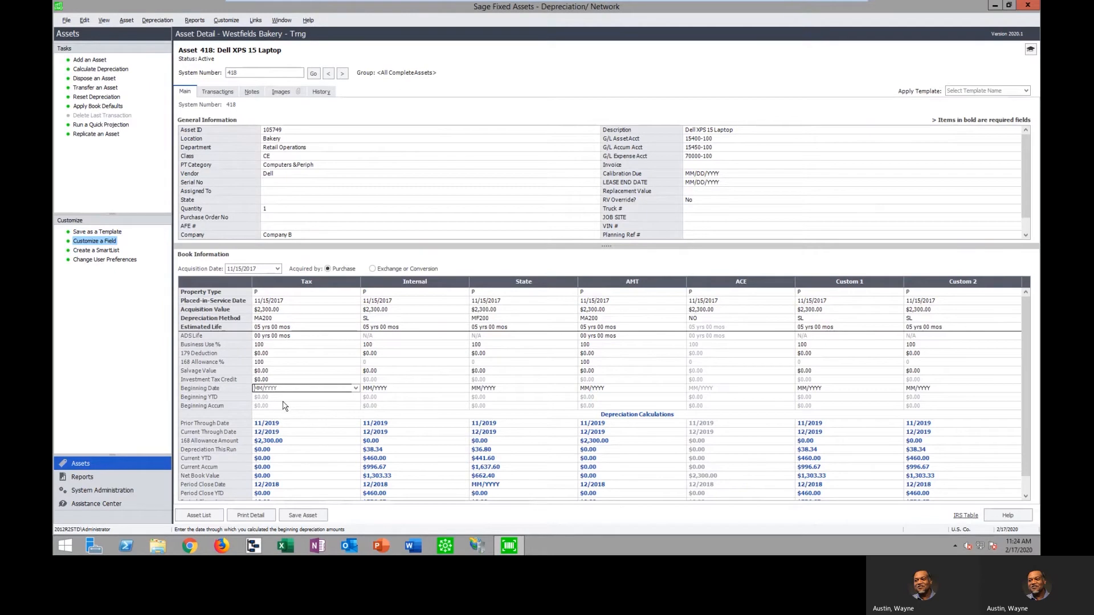
Compare the acquisition values of the Tax and Internal books and adjust the split between general and book information
click(282, 311)
click(386, 313)
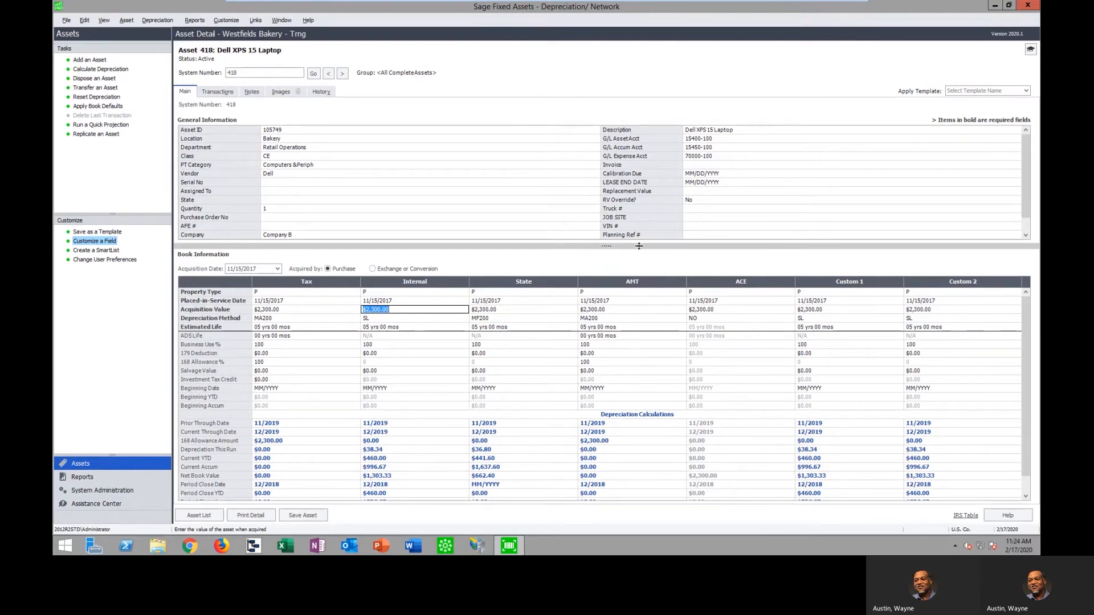
drag(638, 246, 634, 260)
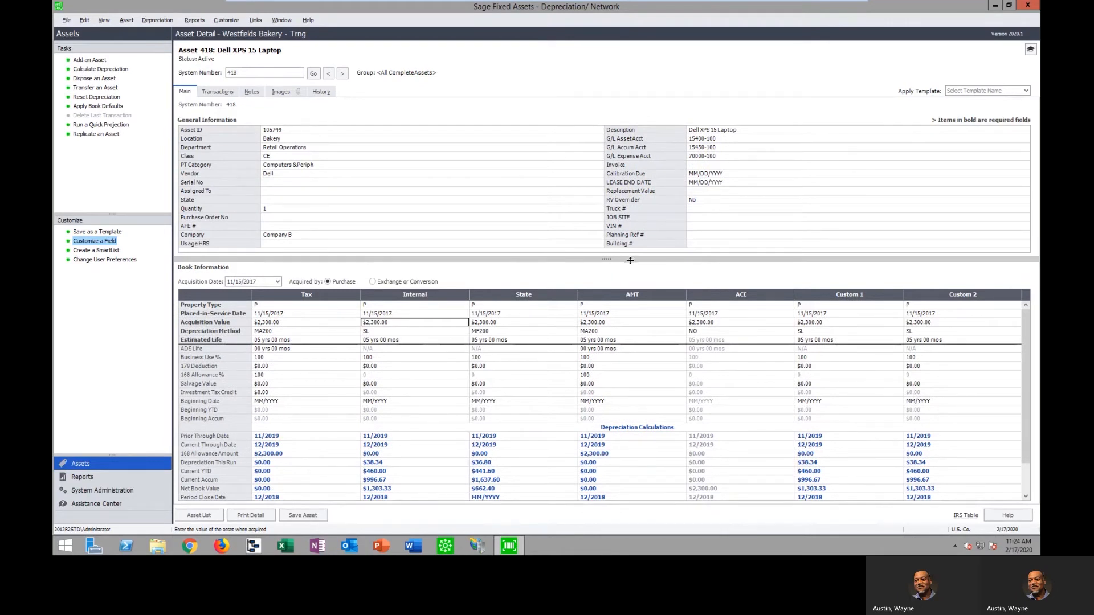
drag(628, 258, 628, 251)
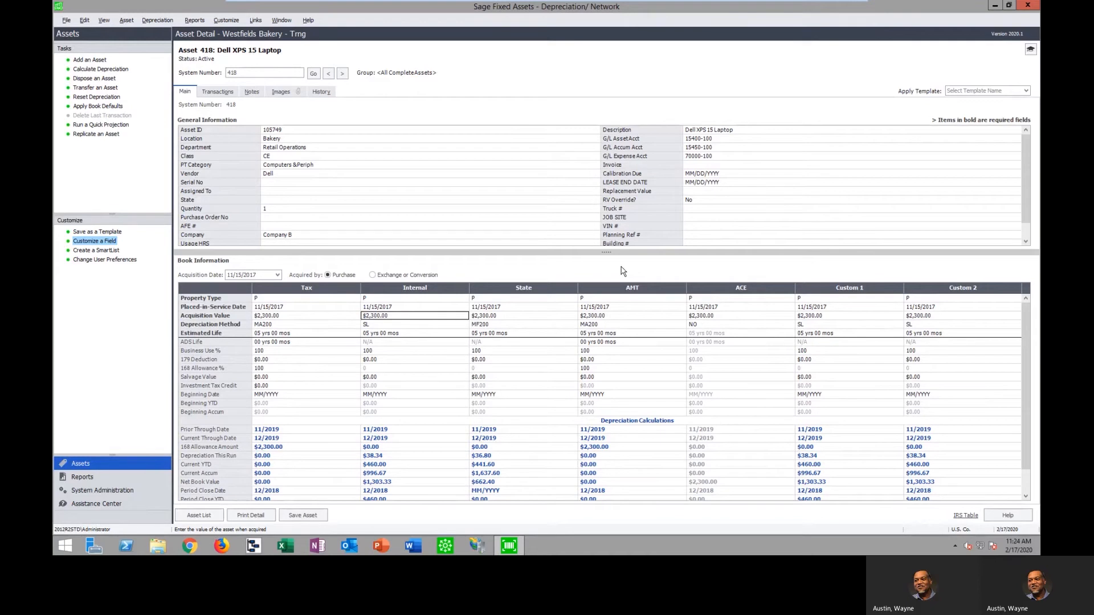
Open the IRS table of commonly used assets, review the MACRS lives for computers and related property, and close it
click(966, 516)
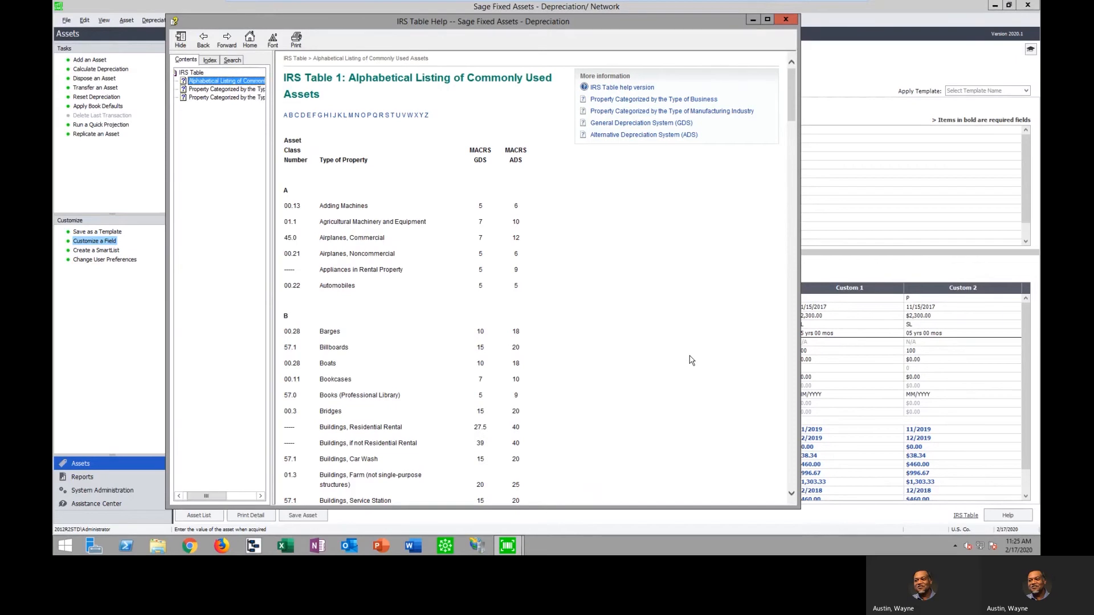
scroll(480, 342, down, 5)
scroll(481, 342, down, 10)
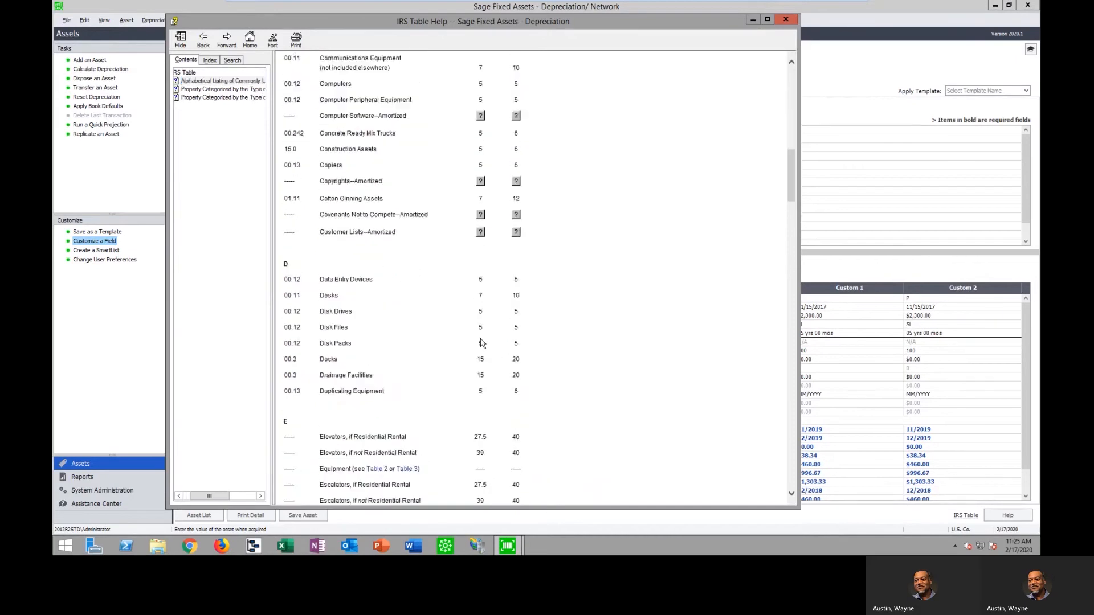
scroll(480, 342, up, 8)
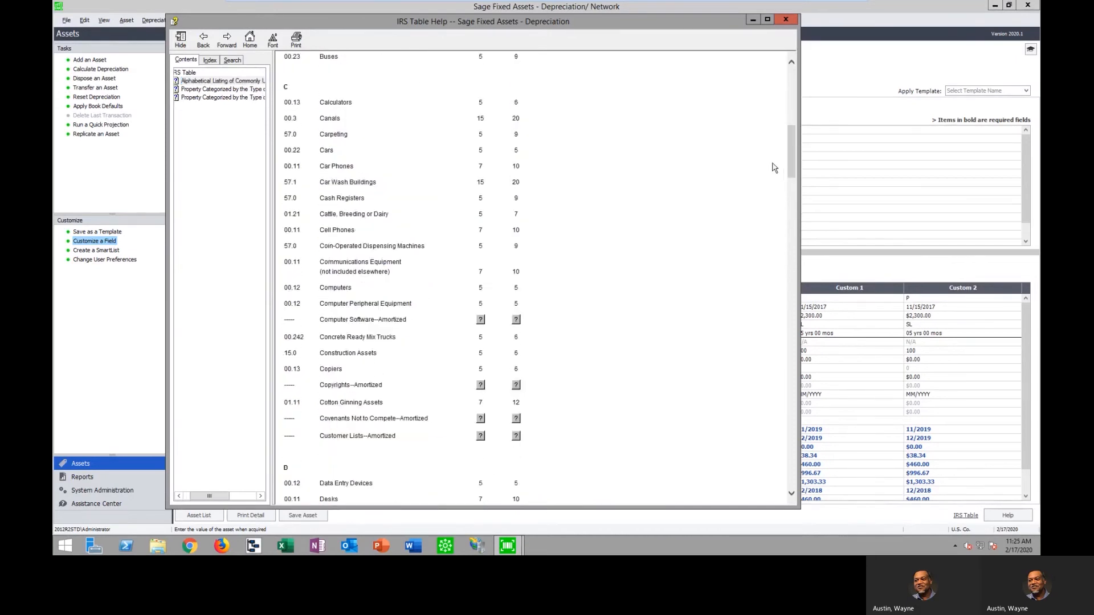
click(794, 20)
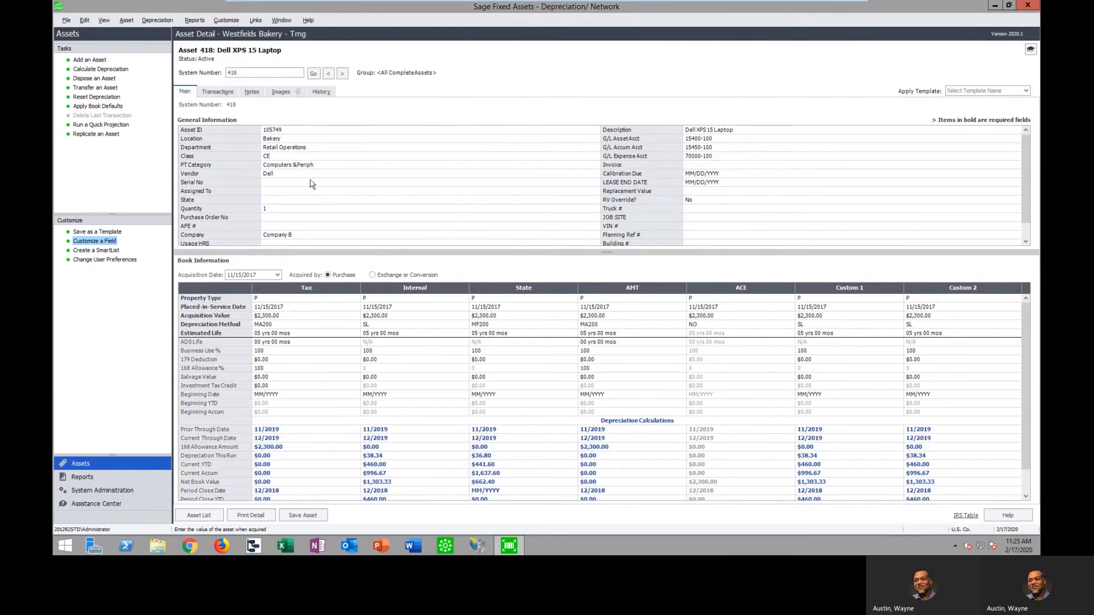
Open the What's New summary for release 2020.1 and its detailed help page
click(308, 21)
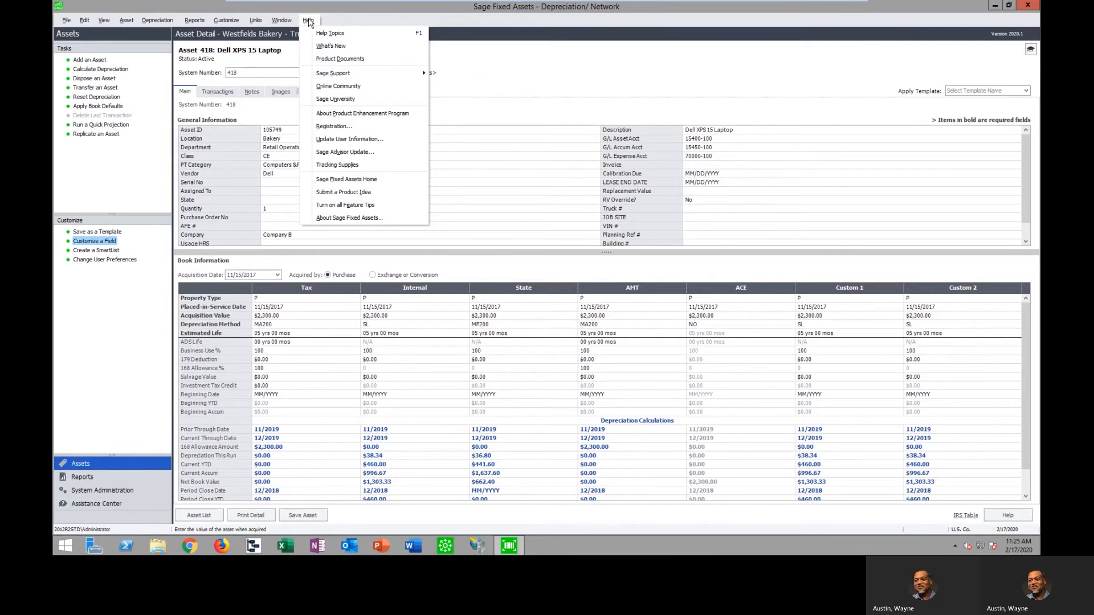
click(339, 46)
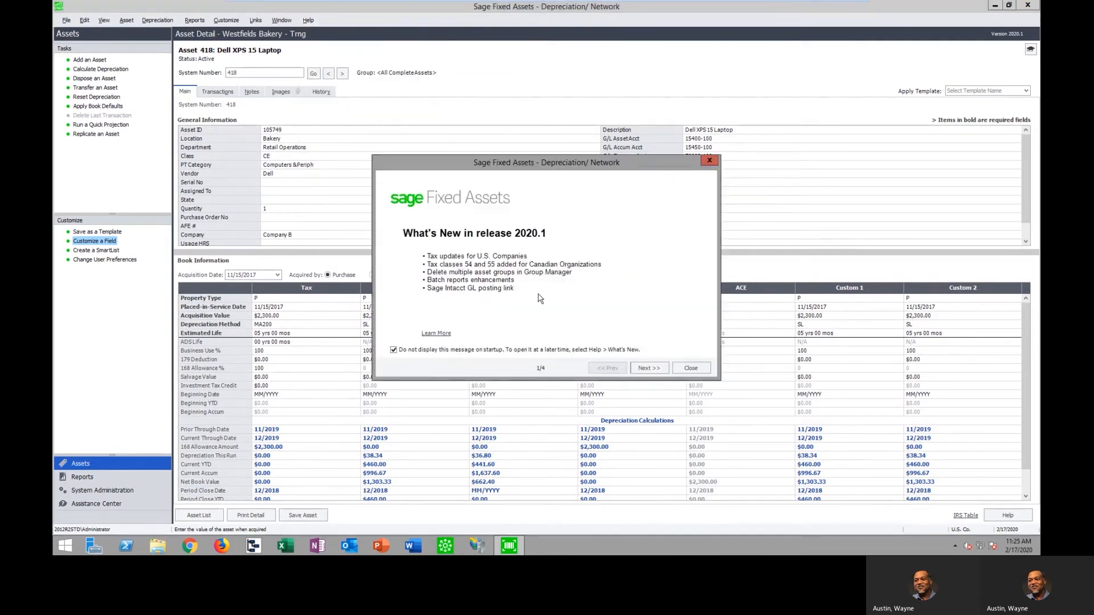
click(442, 334)
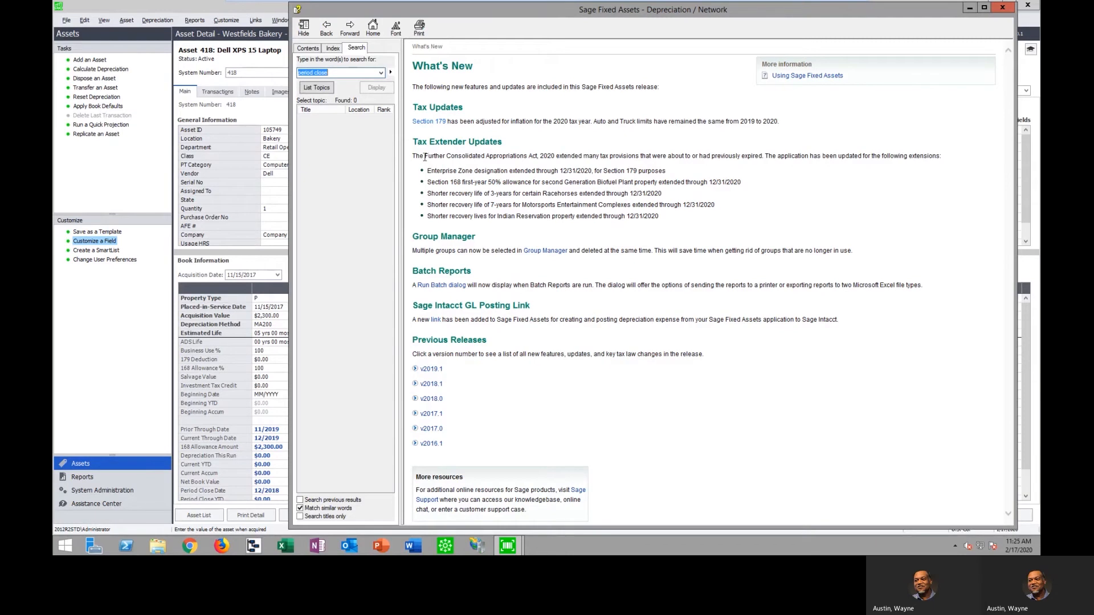
Review the Tax Extender Updates, read the Section 179 yearly limits for 2019 and 2020, and return to What's New
drag(425, 156, 563, 161)
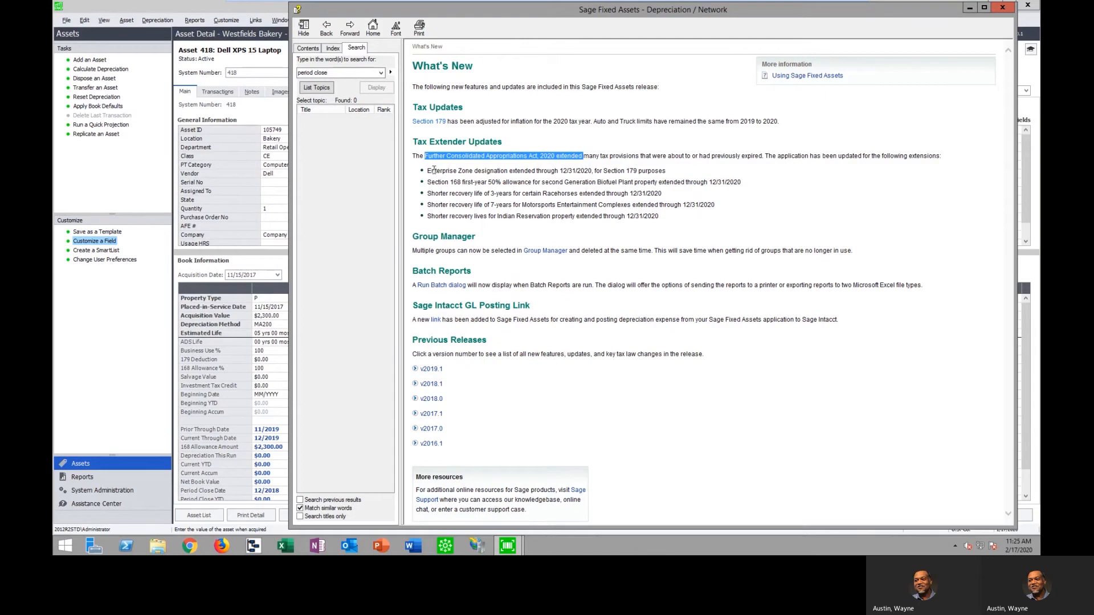
drag(427, 170, 662, 217)
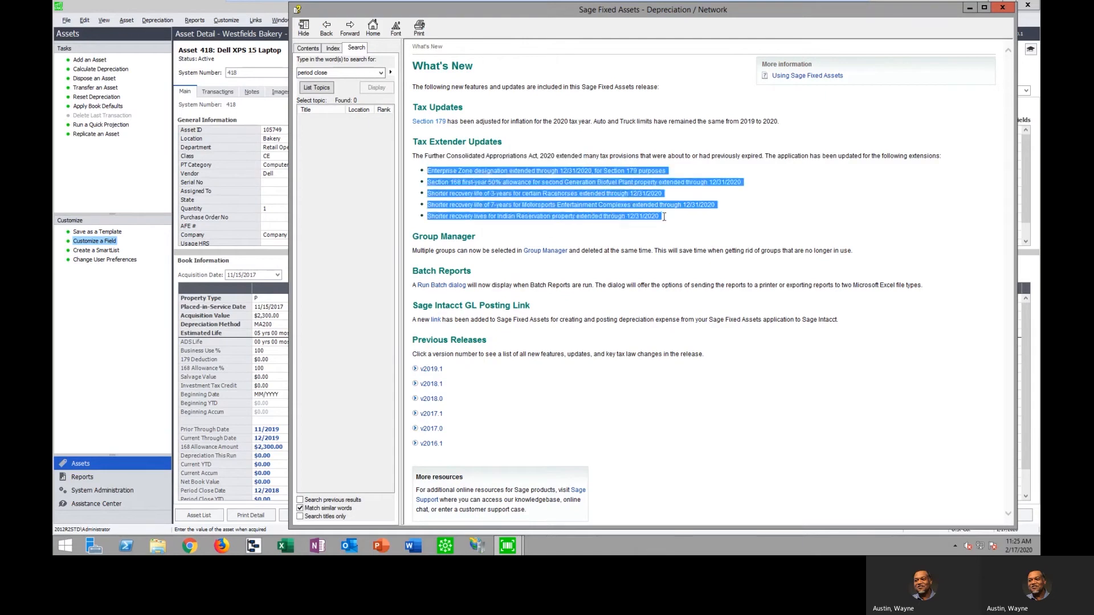
click(433, 123)
click(433, 123)
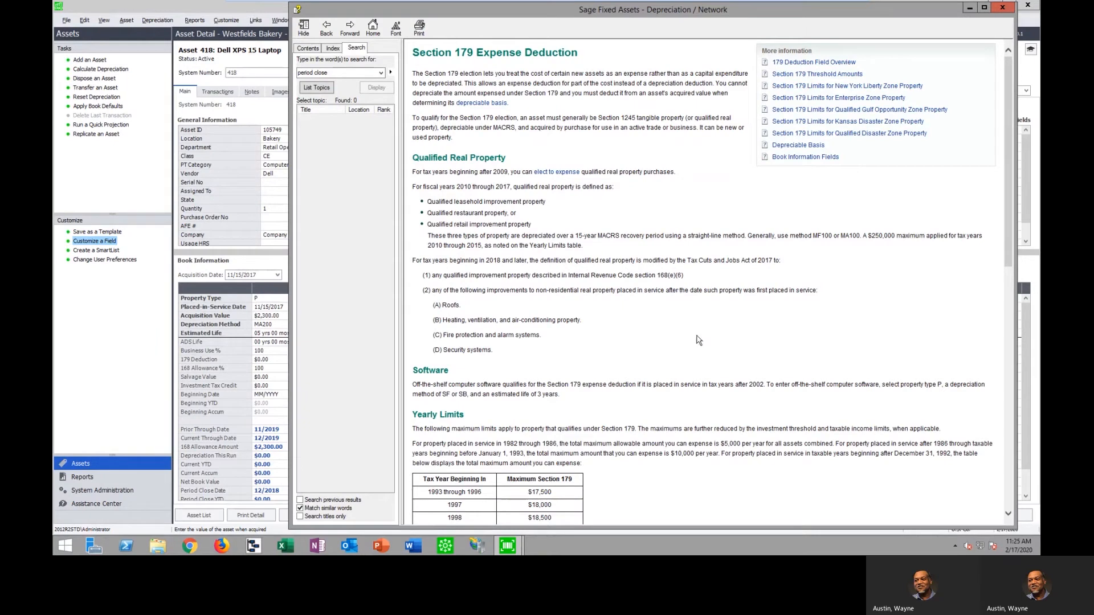
scroll(699, 340, down, 12)
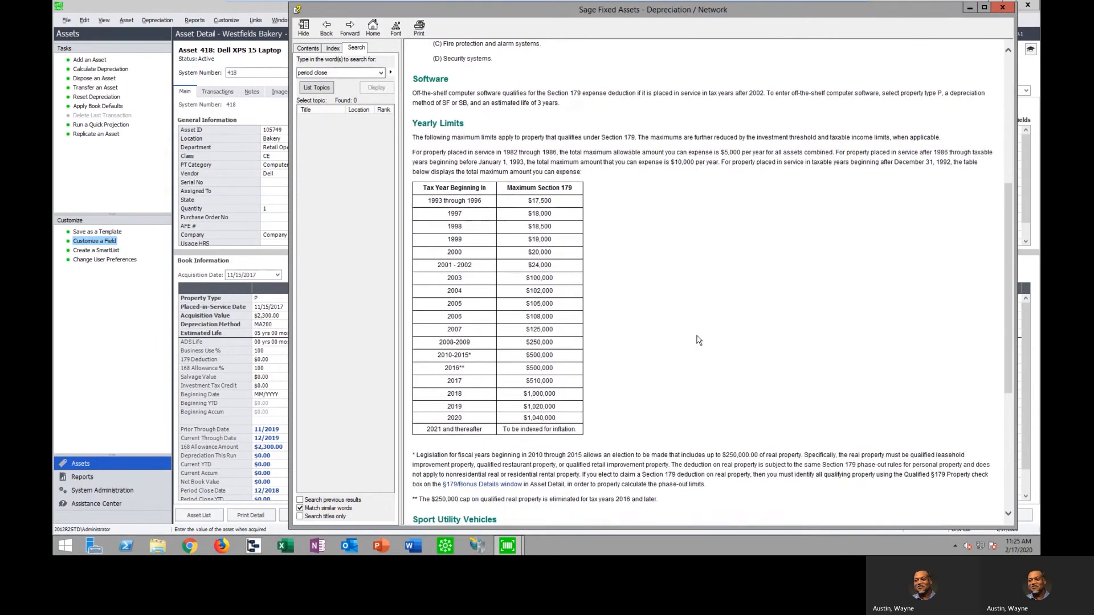
drag(561, 323, 516, 336)
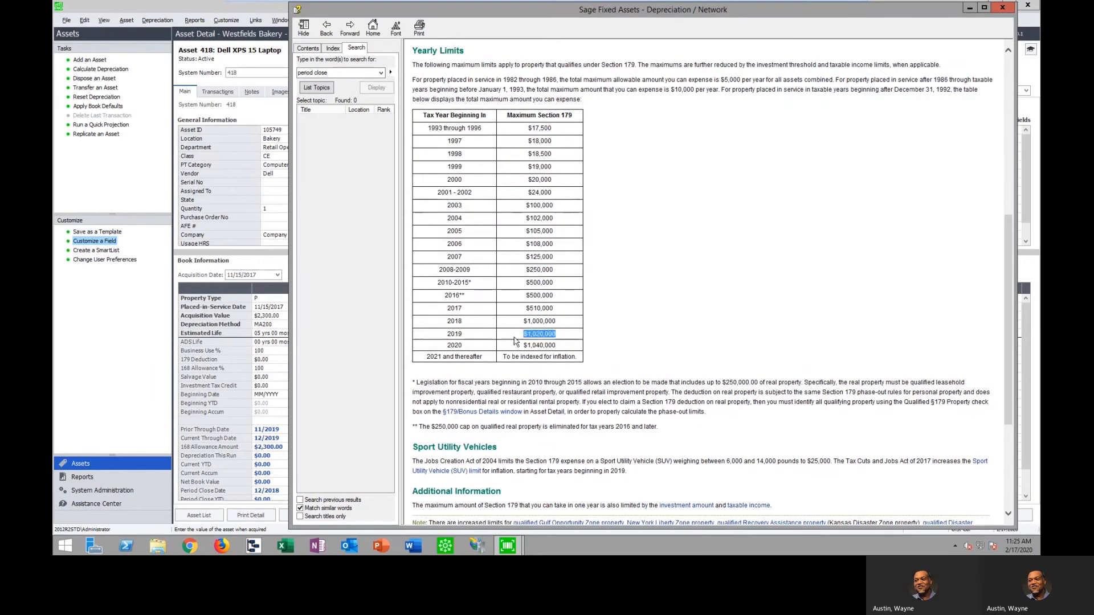
scroll(740, 380, up, 10)
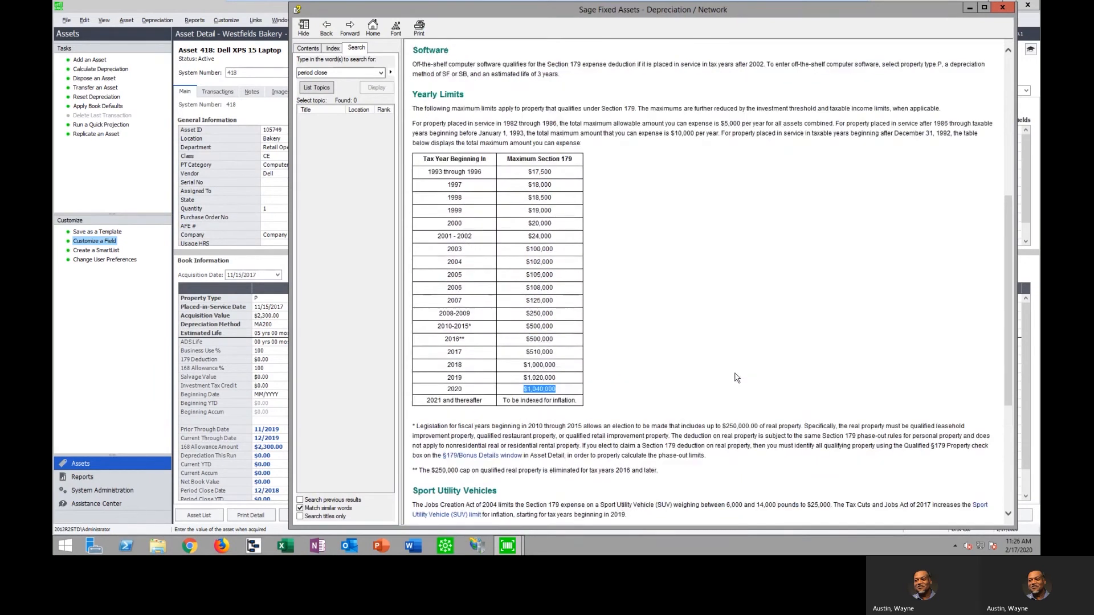
click(327, 27)
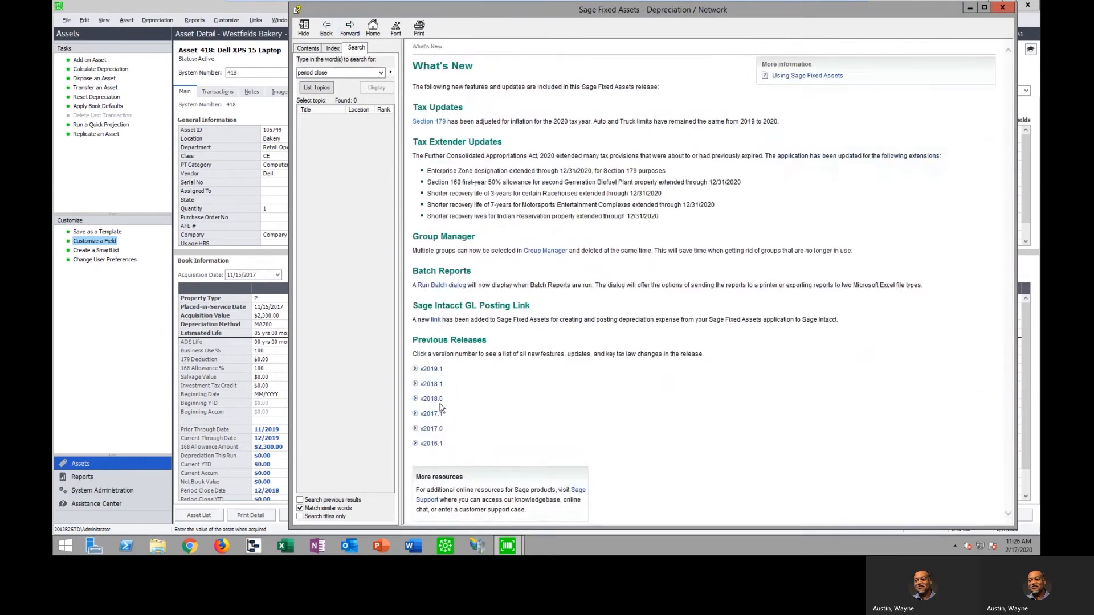
Expand the v2018.1 release notes, compare the old and new law in the 100% bonus depreciation topic, and return to What's New
click(415, 384)
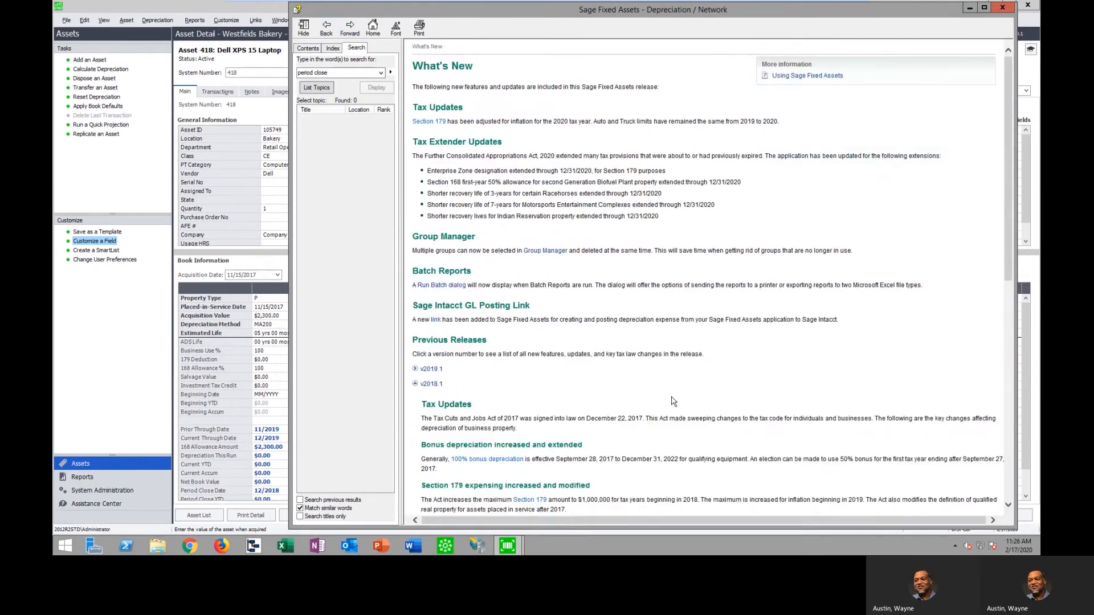
scroll(710, 403, down, 2)
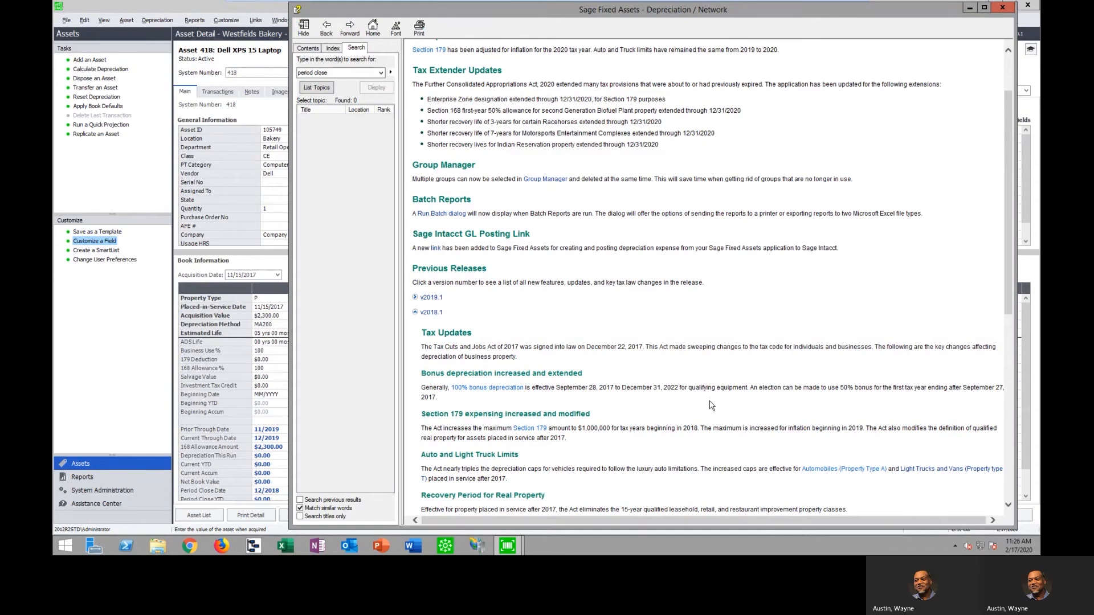
scroll(686, 375, down, 2)
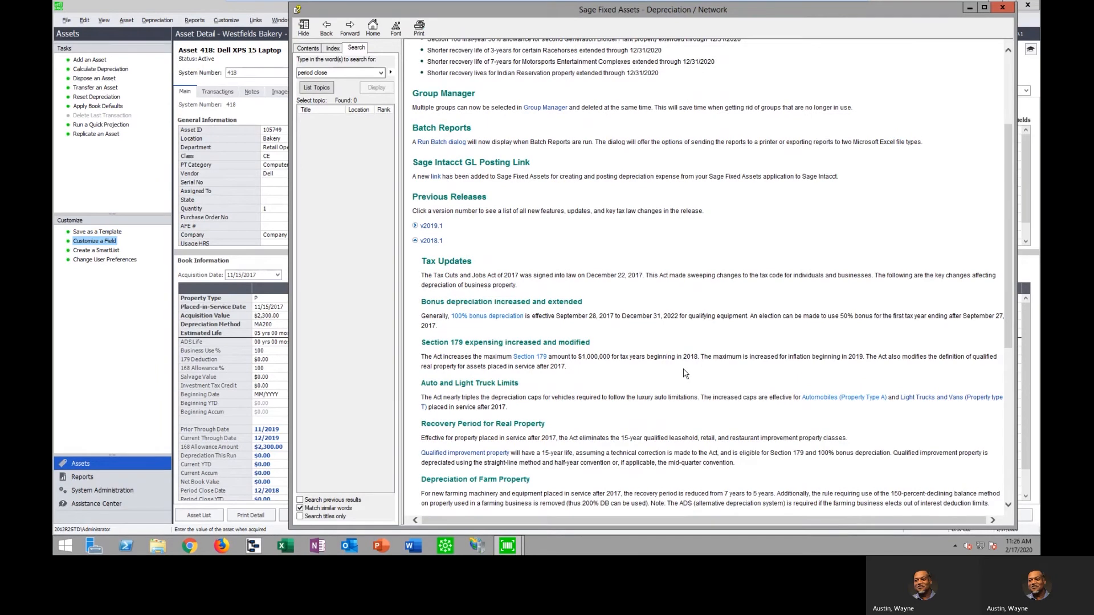
click(501, 317)
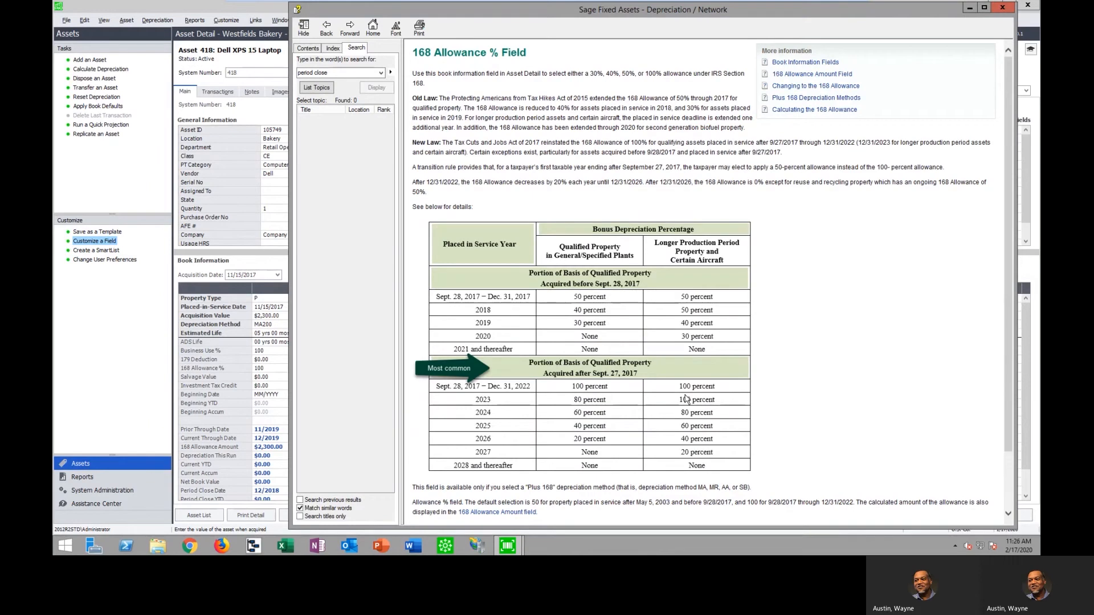
drag(413, 142, 444, 152)
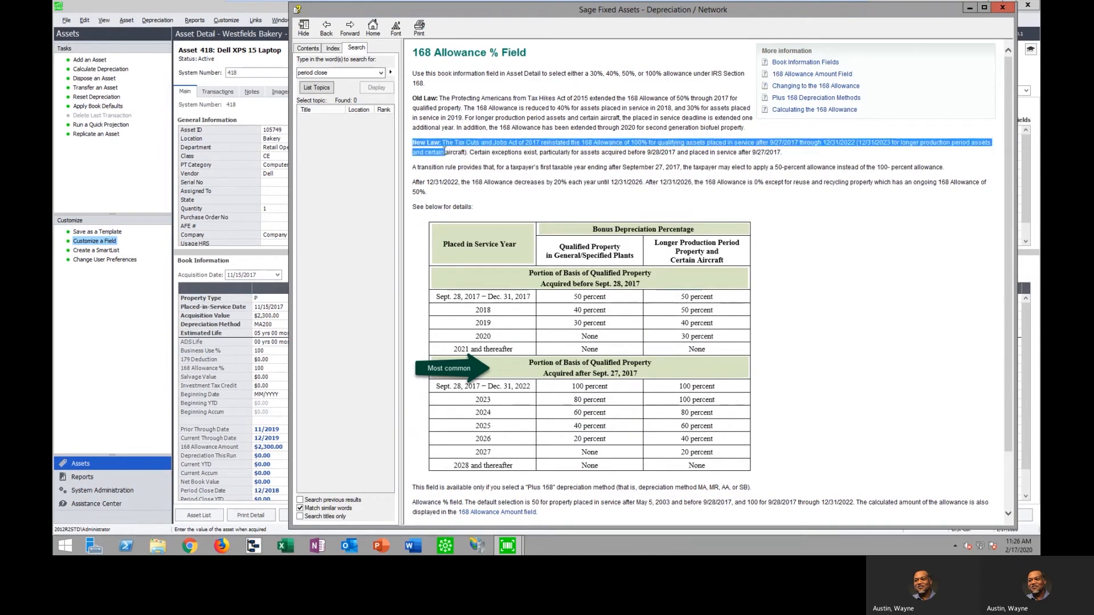
drag(411, 98, 480, 143)
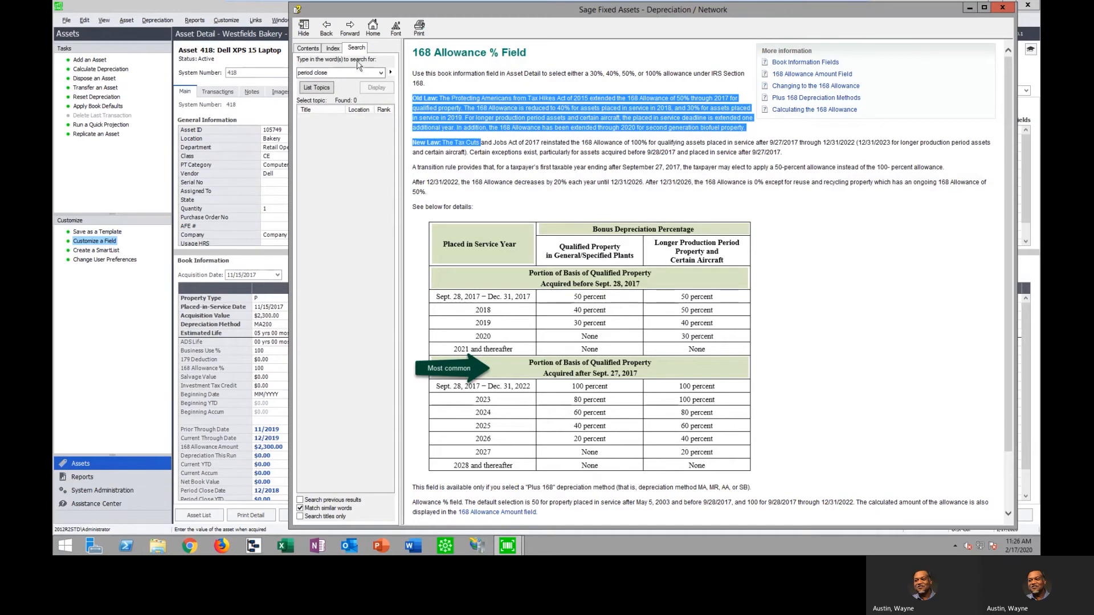
click(326, 27)
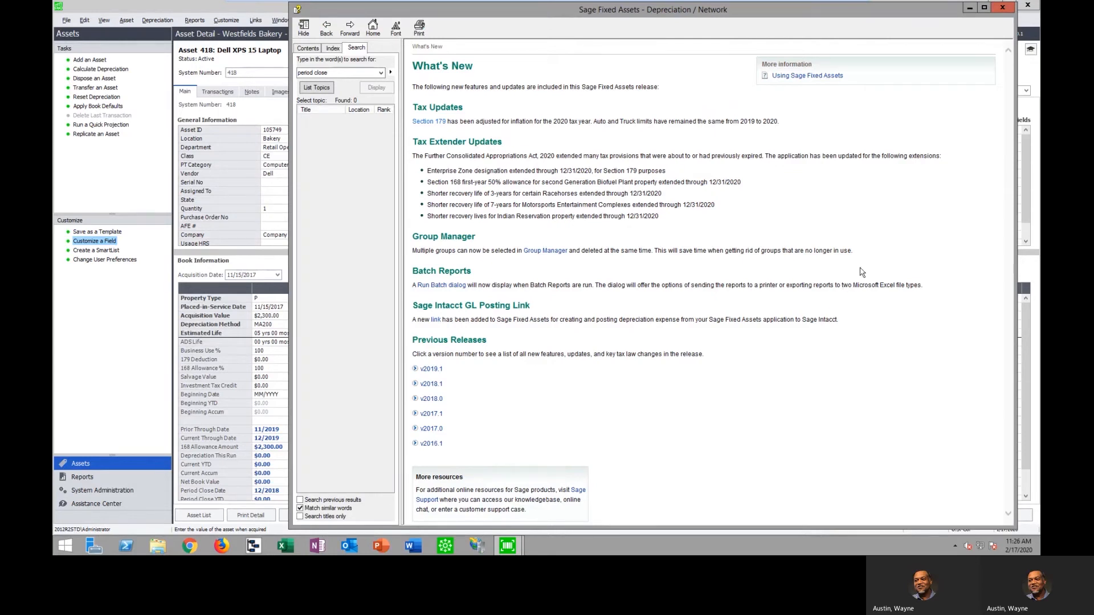
Close the release help and look at the Tax book's depreciation method and 168 Allowance % for the laptop asset
click(1003, 9)
click(692, 369)
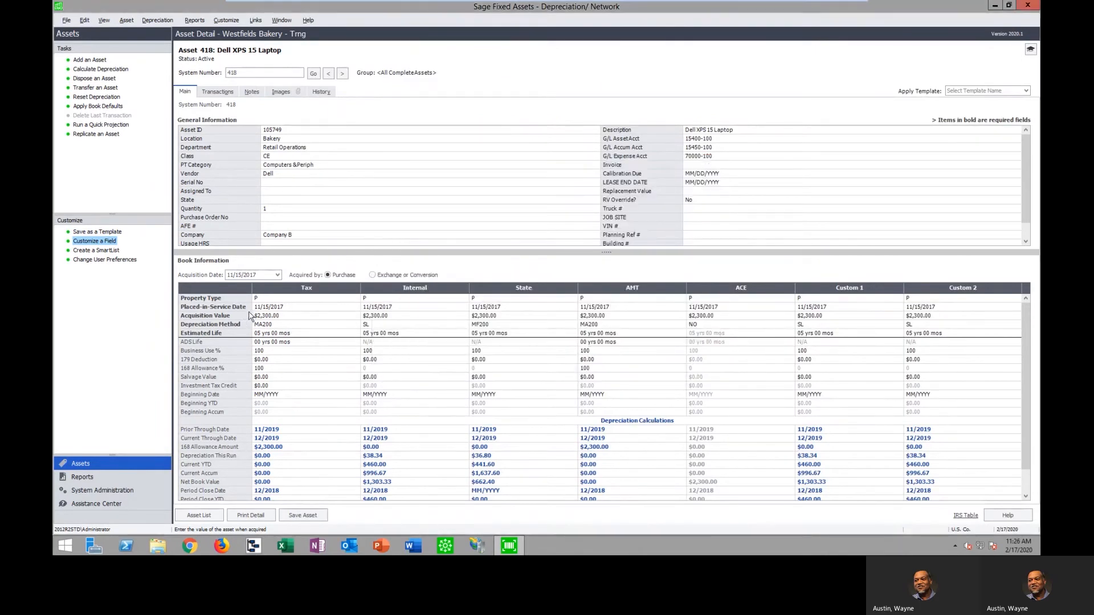
click(283, 325)
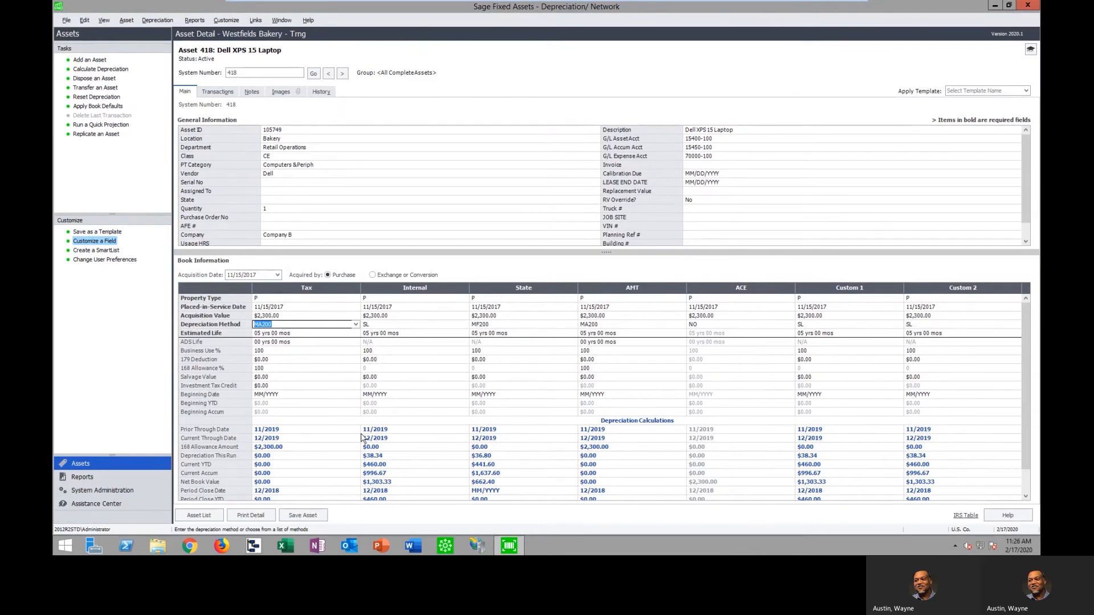
click(279, 369)
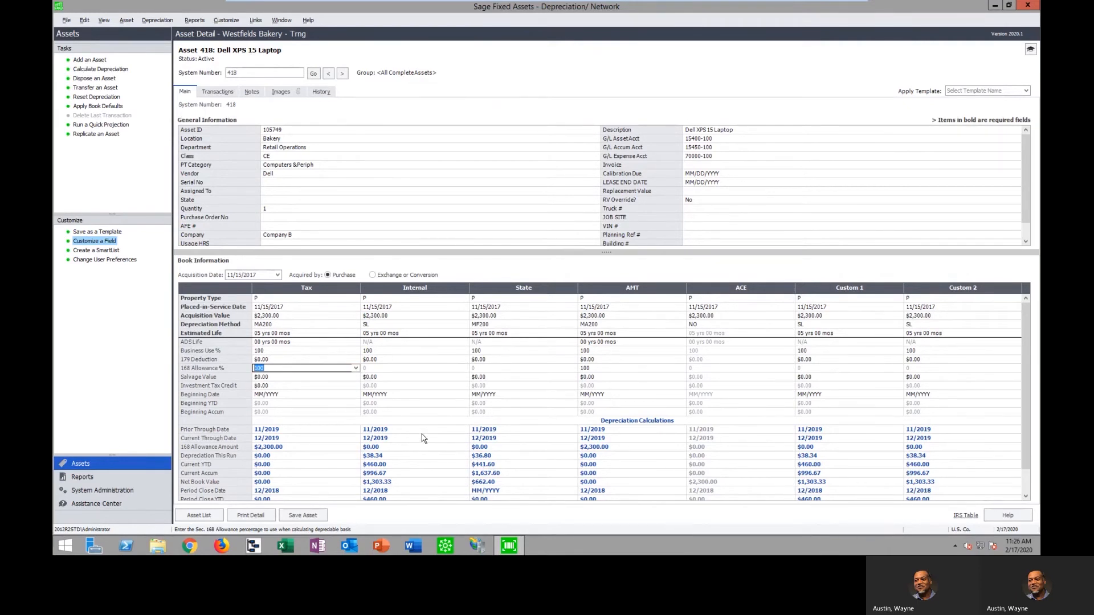
Examine the 168 Allowance Switch and its asset groups, cancel it, and view the Tax book's 168 Allowance % choices
click(157, 22)
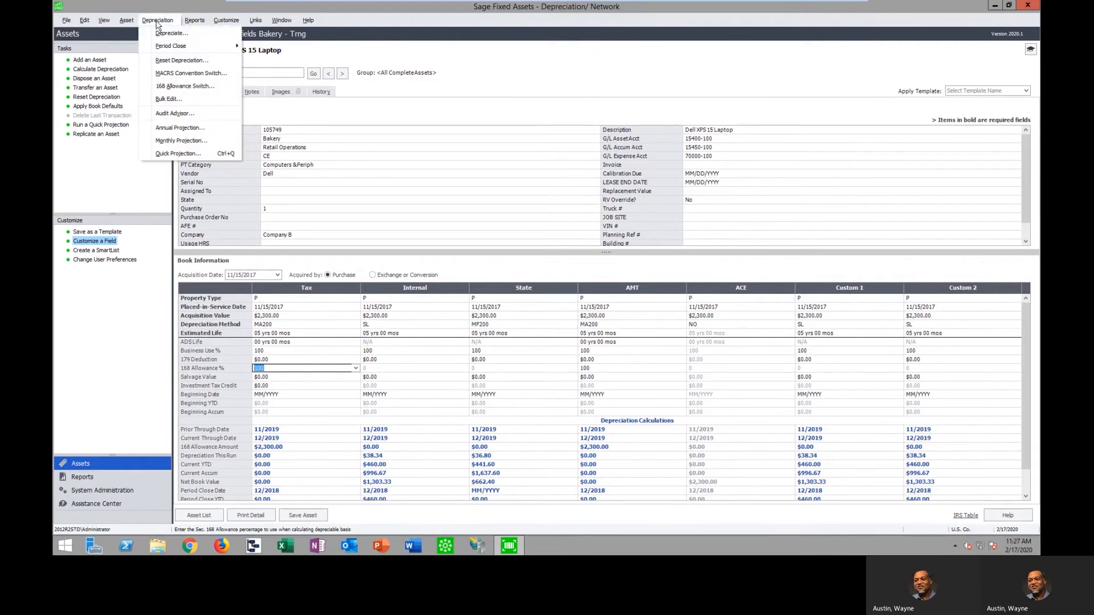
click(191, 87)
click(490, 296)
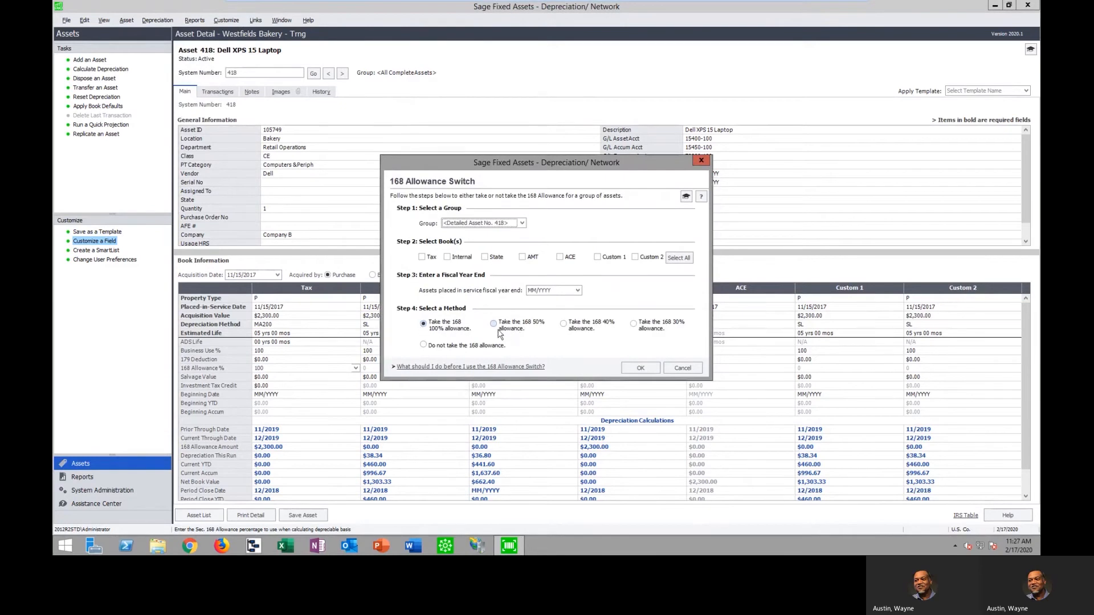
click(539, 290)
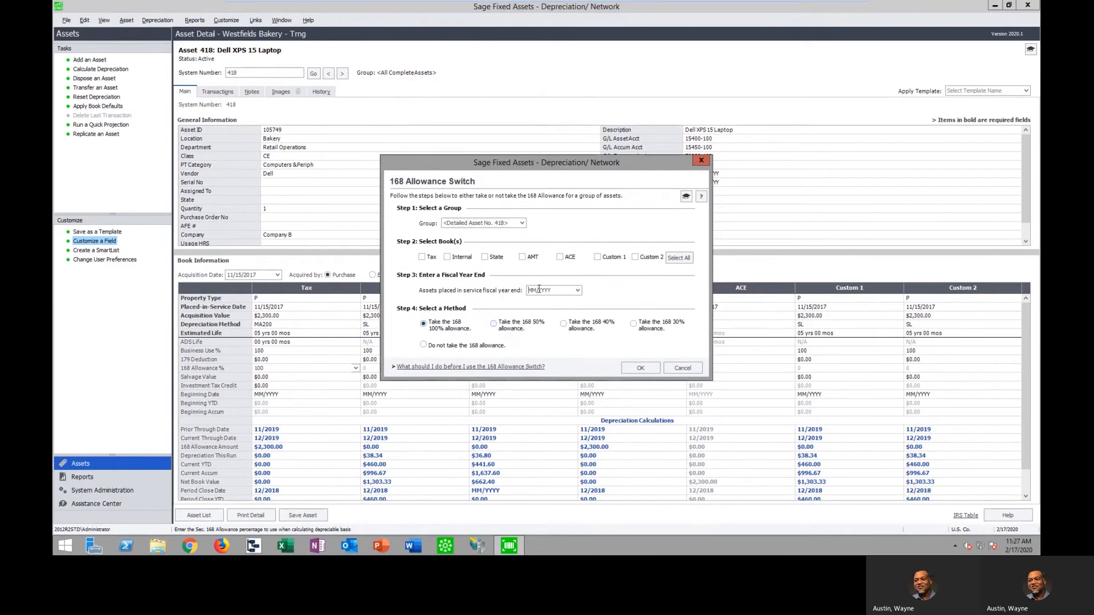
click(522, 223)
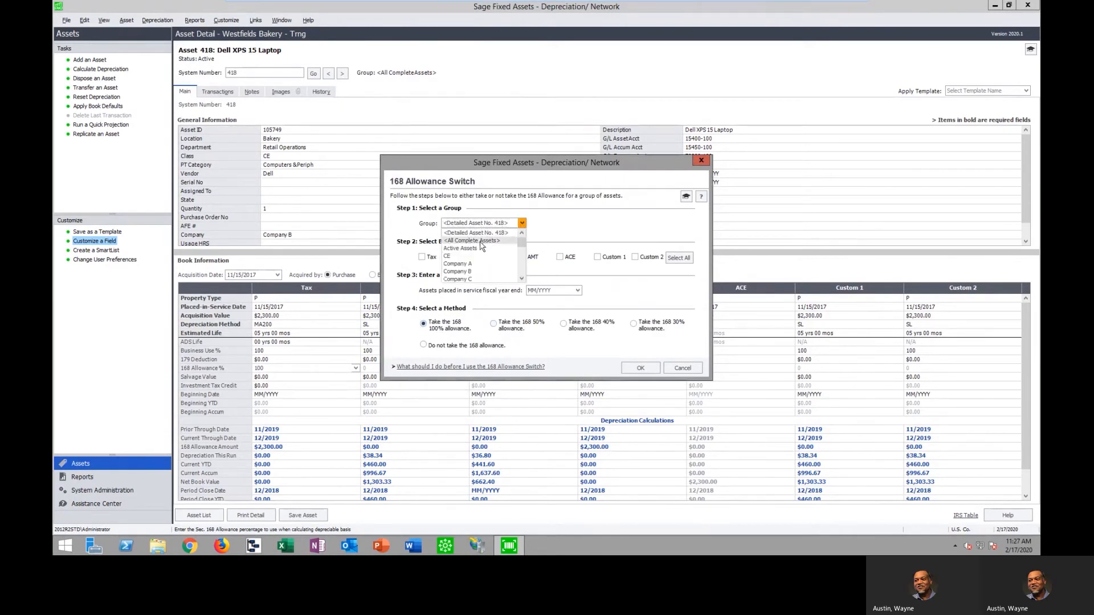
click(566, 222)
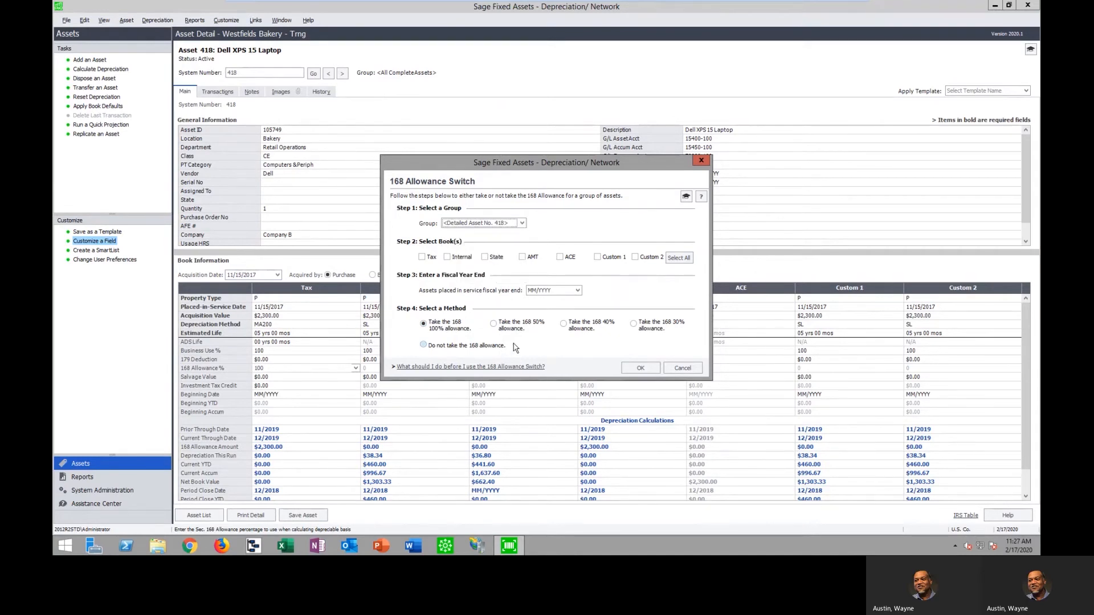
click(691, 368)
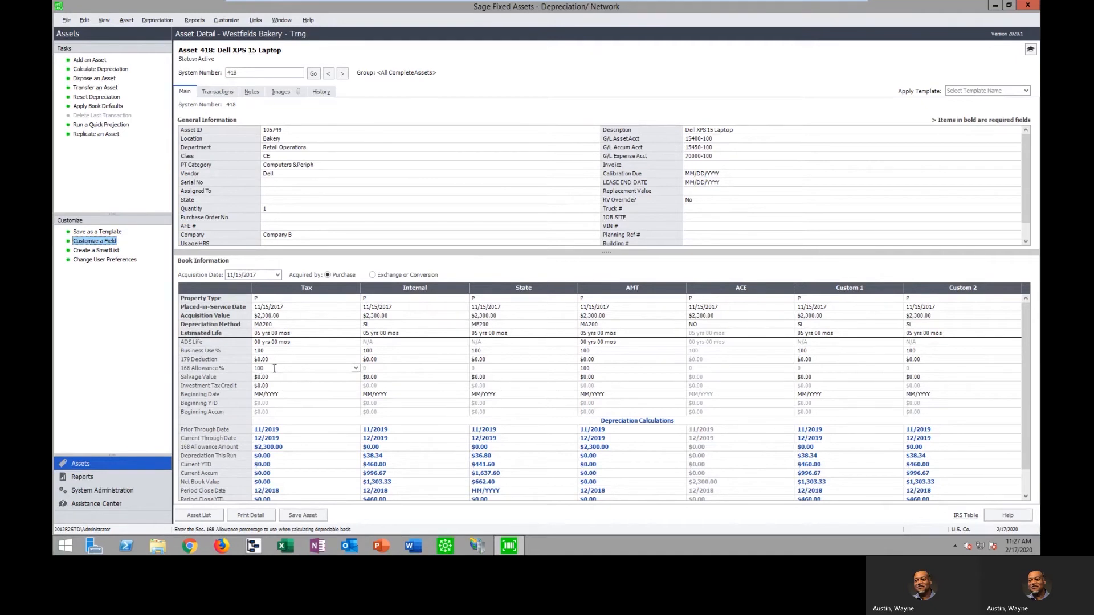
click(355, 368)
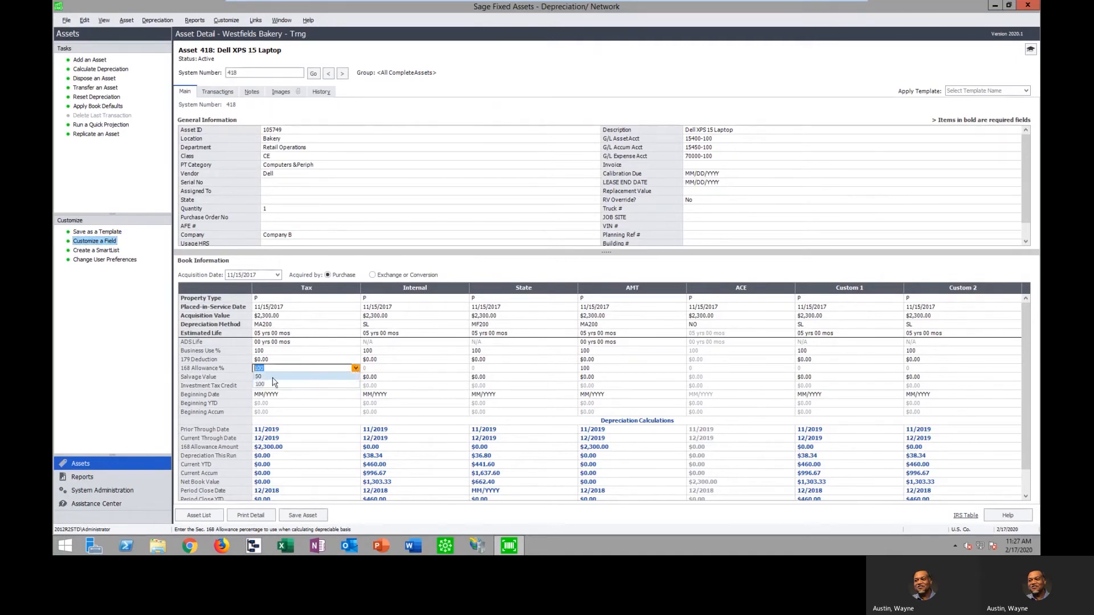
click(497, 272)
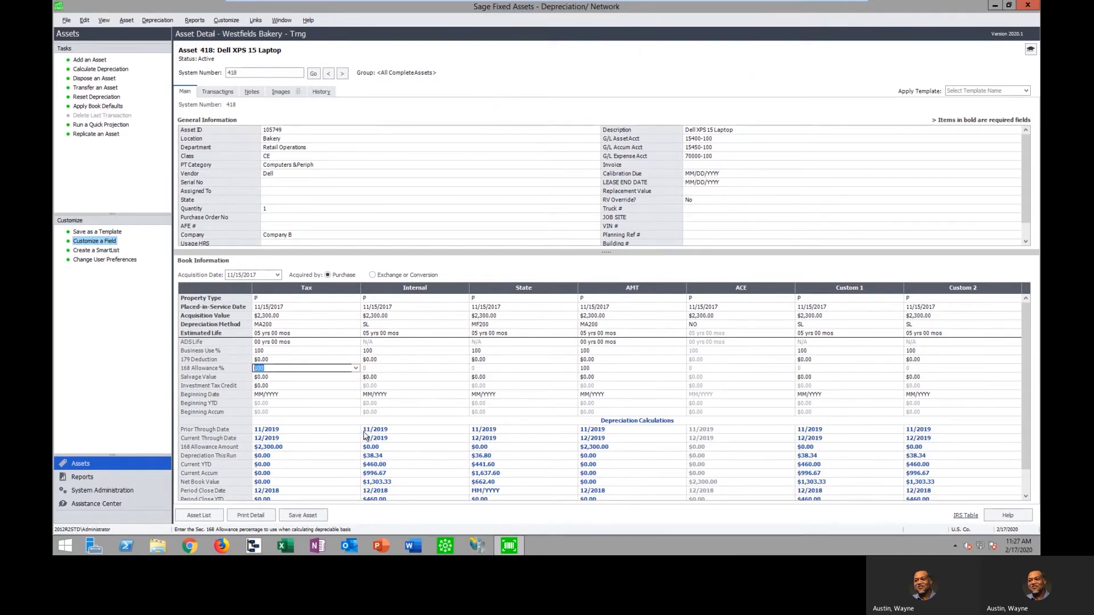
Open the MACRS Convention Switch, examine its book, fiscal year end and convention options, and cancel it
click(158, 21)
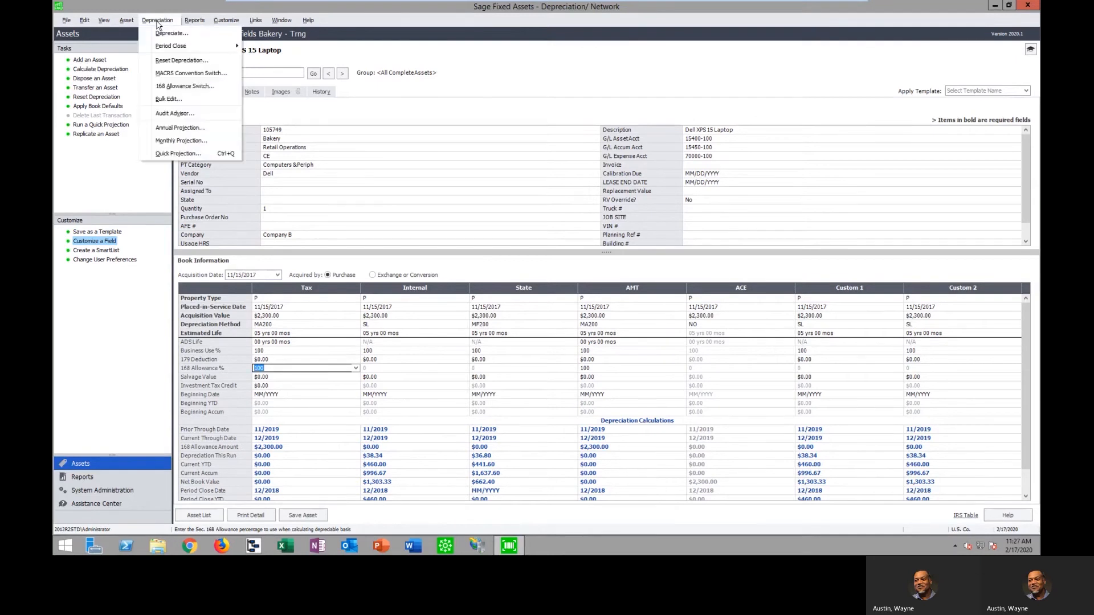
click(190, 74)
click(494, 296)
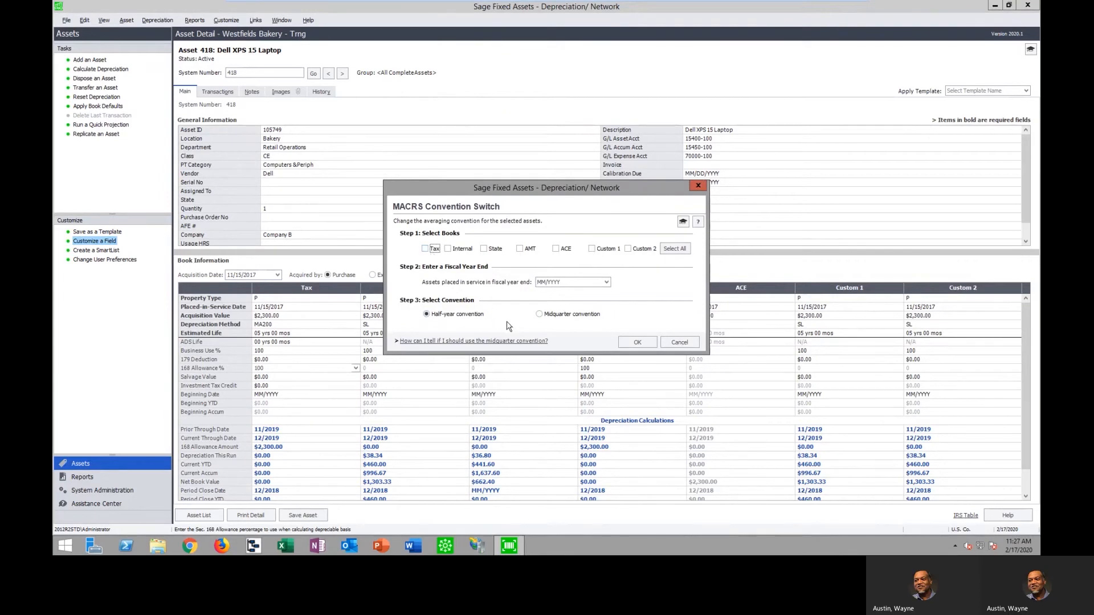
click(689, 344)
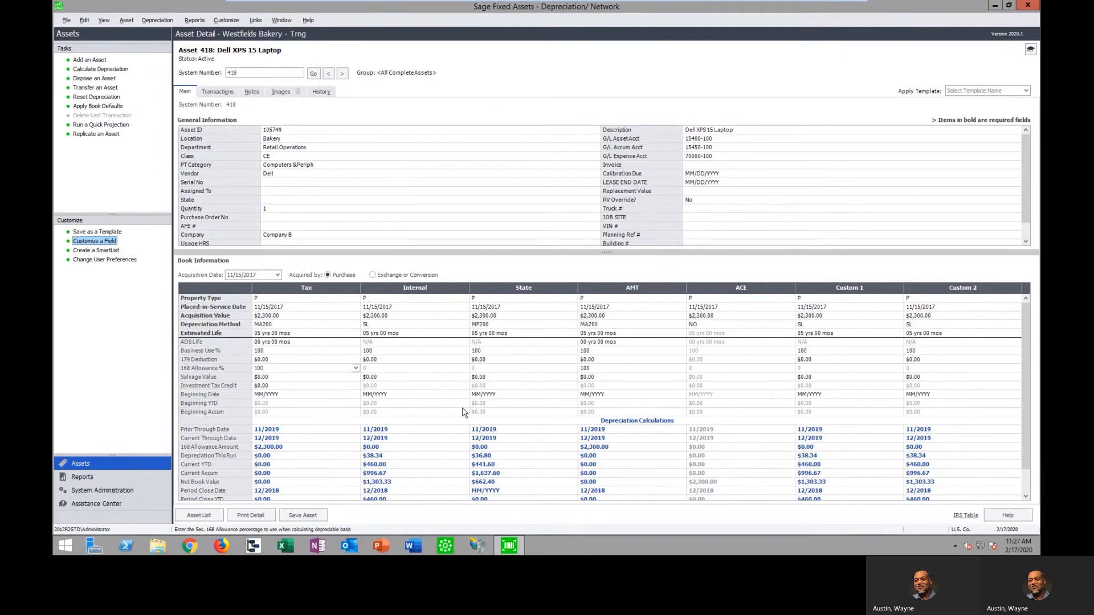
Look at the Tax book's depreciation method and compare the estimated lives of the Tax and Internal books
click(273, 325)
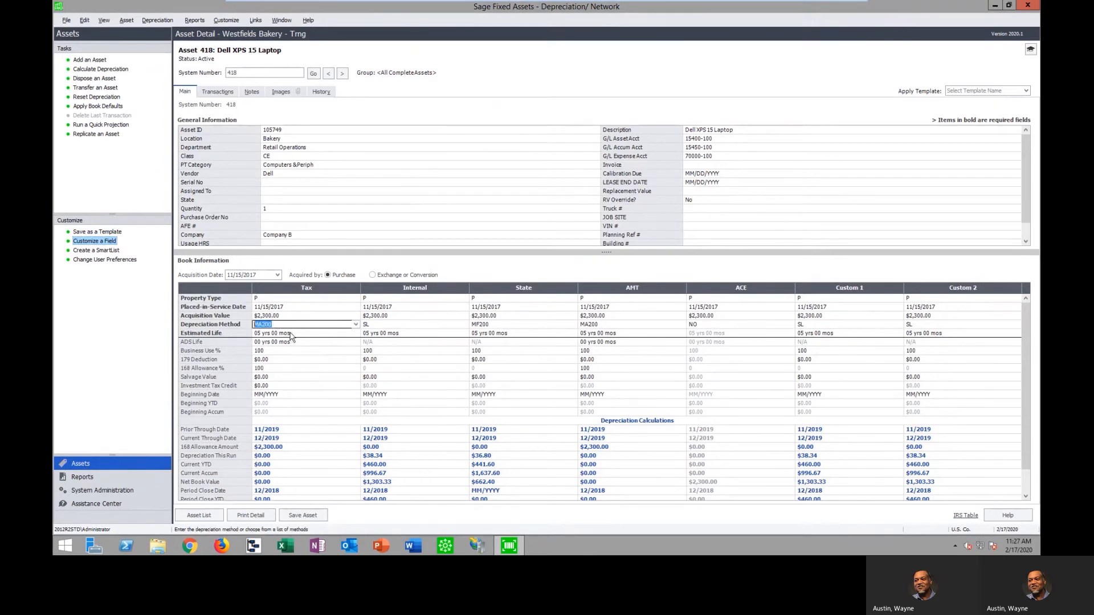
click(290, 334)
click(395, 334)
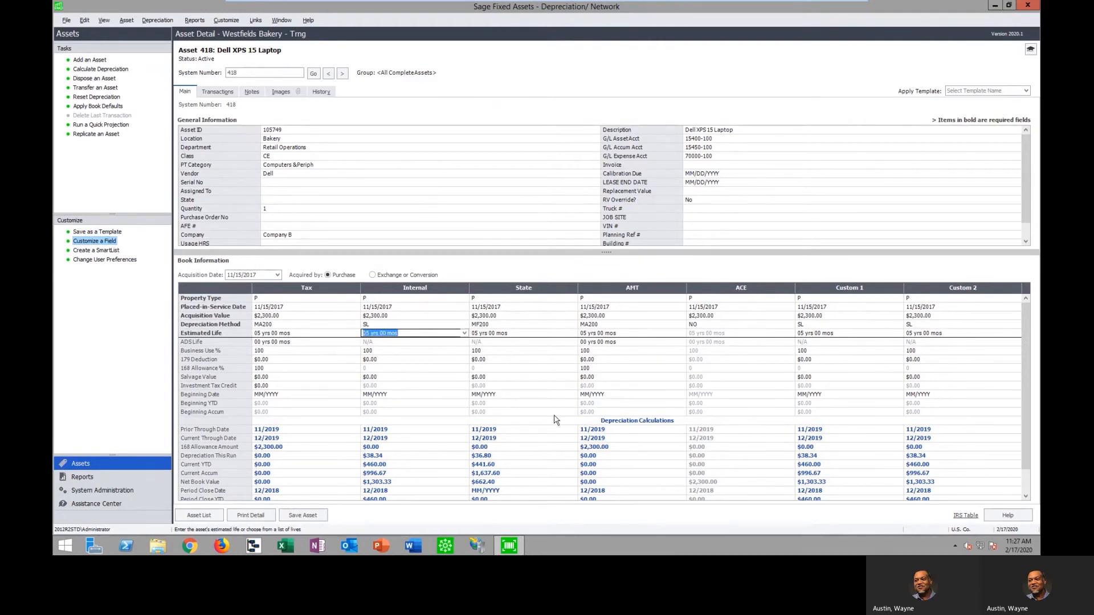
Start Bulk Edit, confirm that a current backup exists, and continue to the group and book selection
click(158, 21)
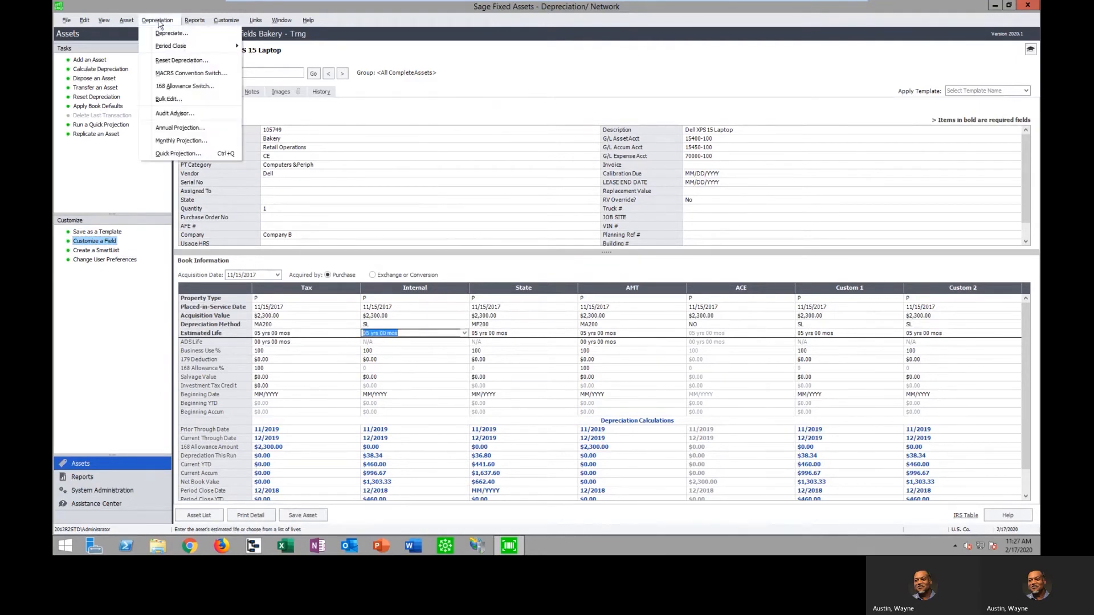
click(183, 100)
click(491, 297)
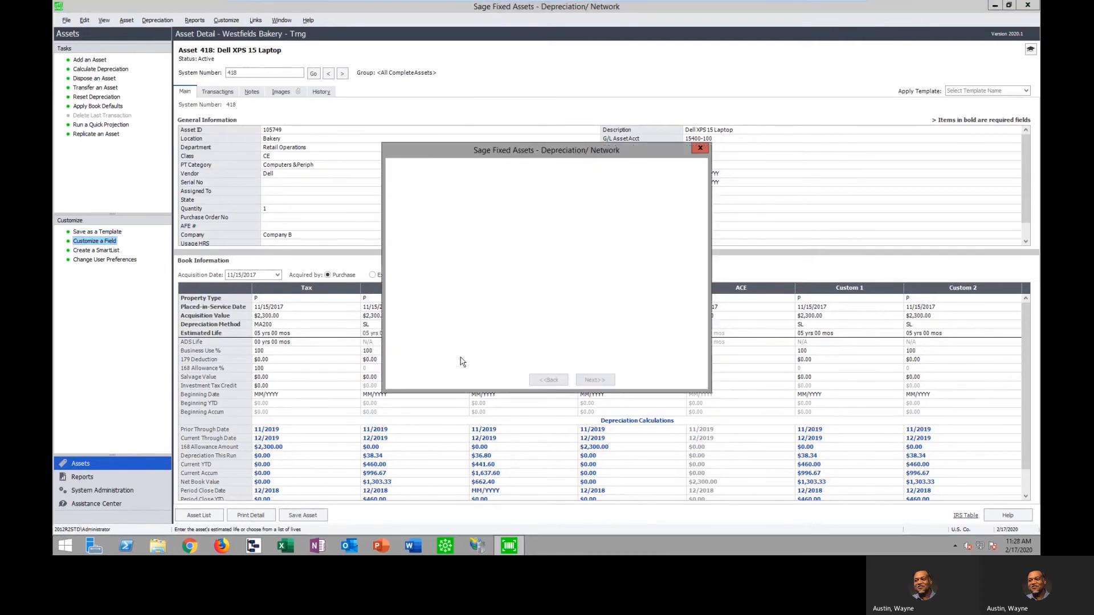
click(489, 303)
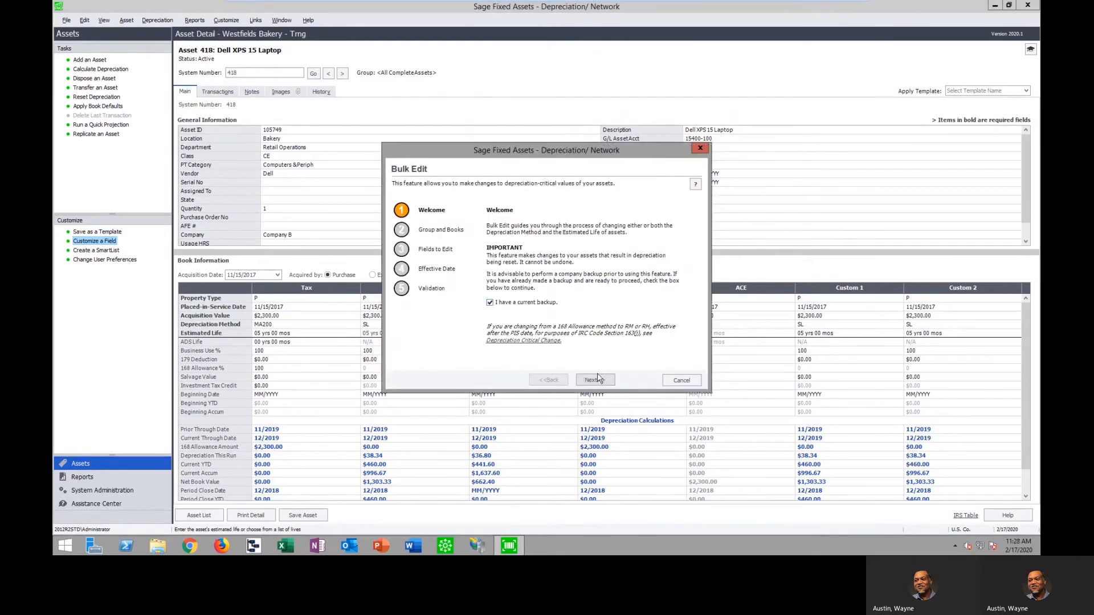
click(593, 380)
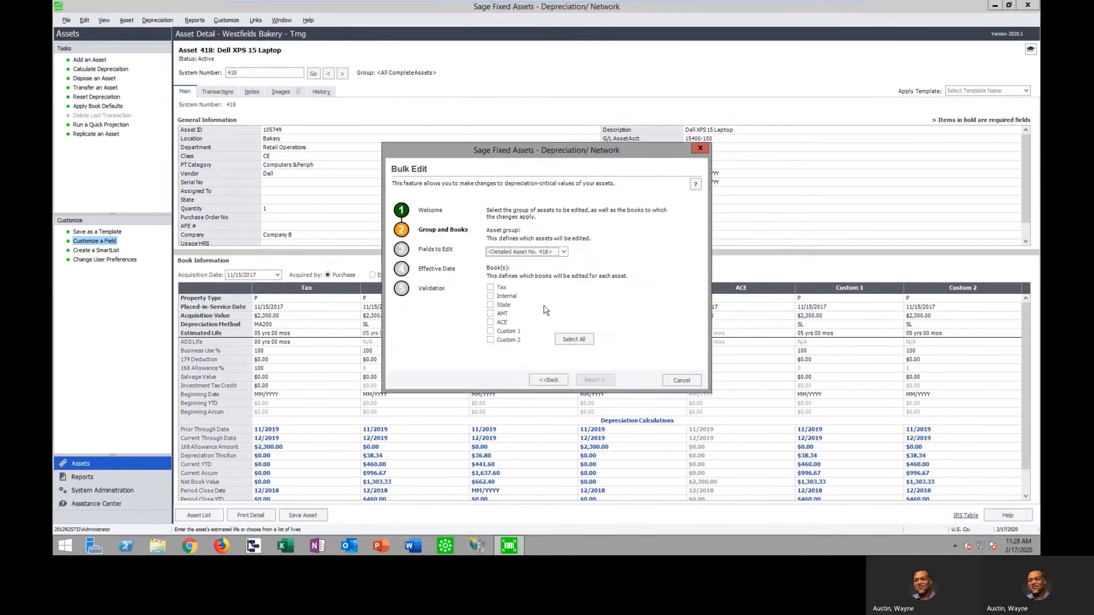
Choose Active Assets as the Bulk Edit asset group with the Tax and Internal books, and continue to the fields to edit
click(490, 288)
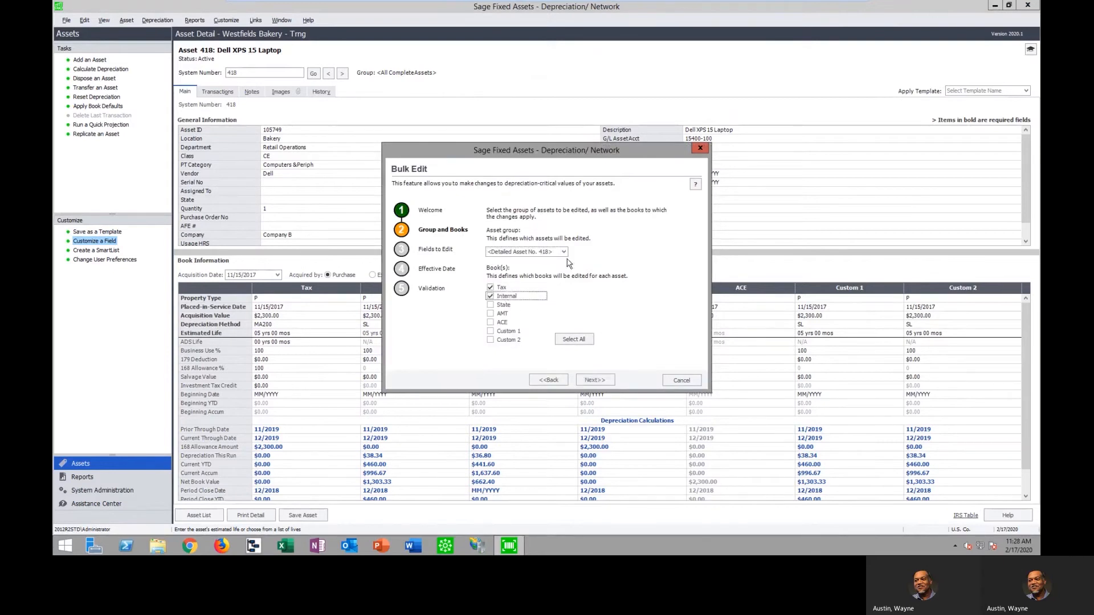
click(564, 252)
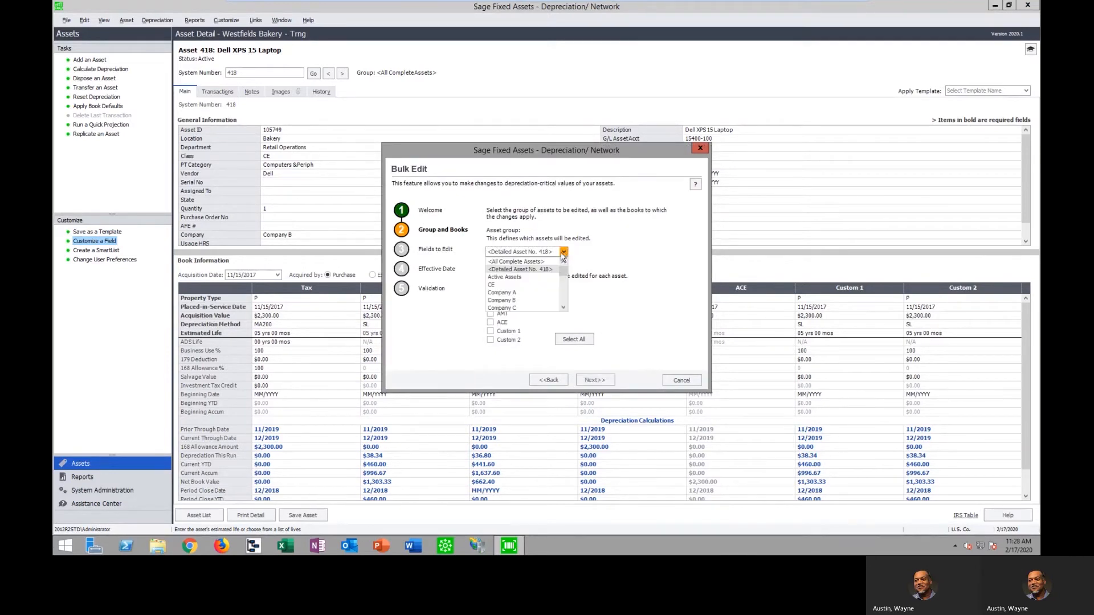
click(520, 278)
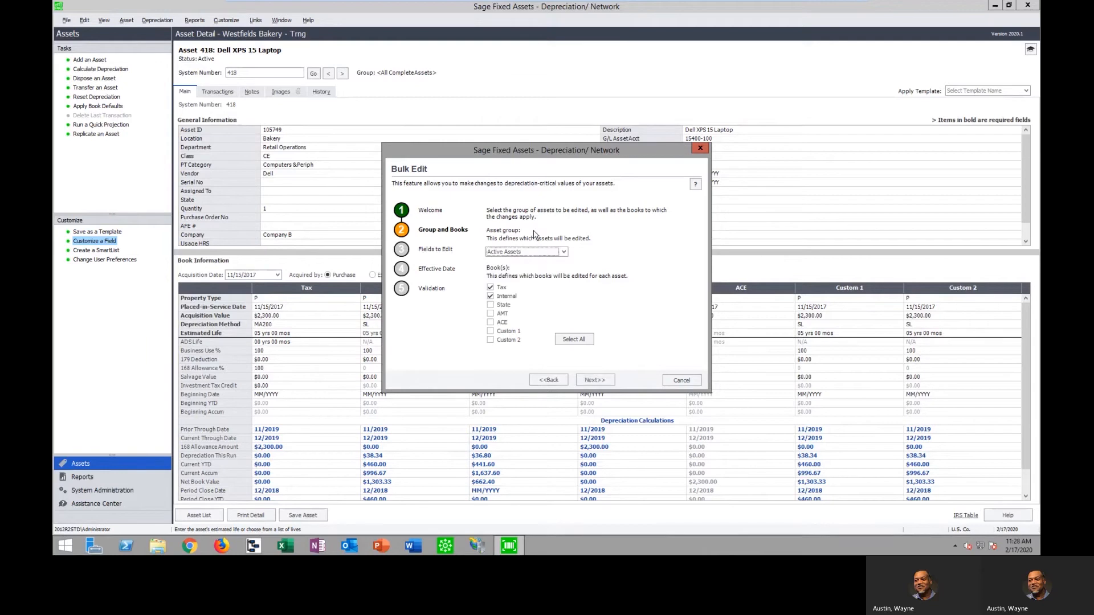
click(595, 379)
Enable the Depreciation Method change, look through its From and To choices, try DB150 as the From method, and disable the change again
click(503, 233)
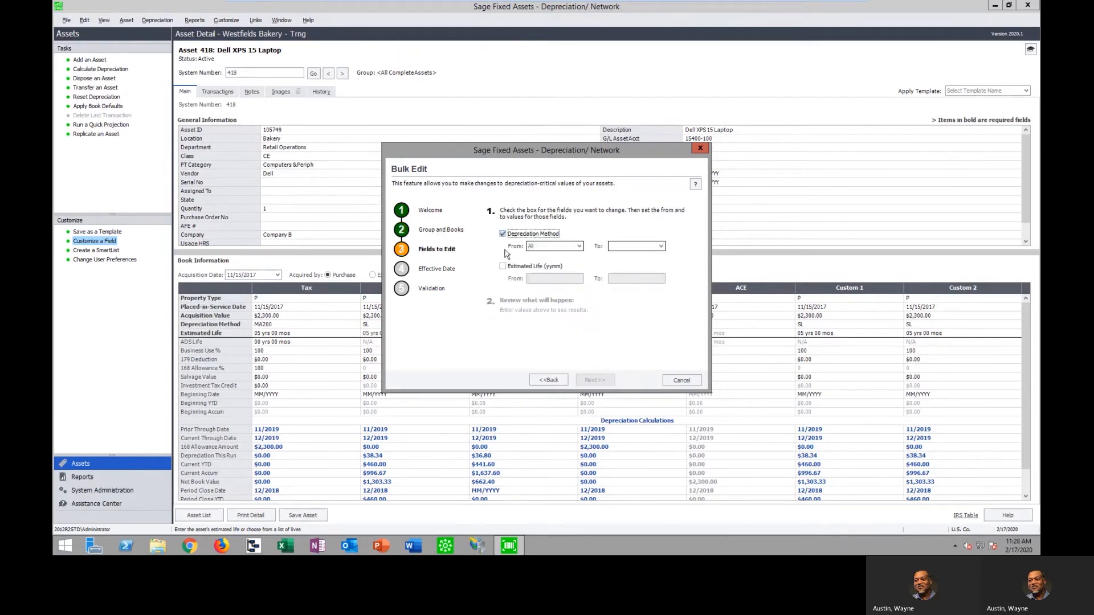
click(579, 246)
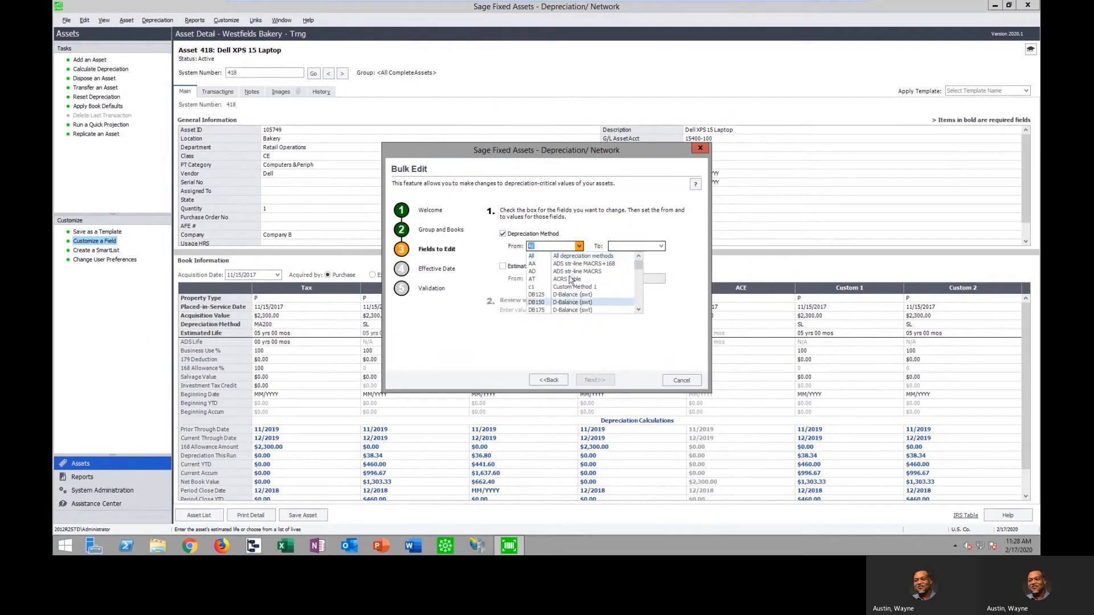
click(578, 256)
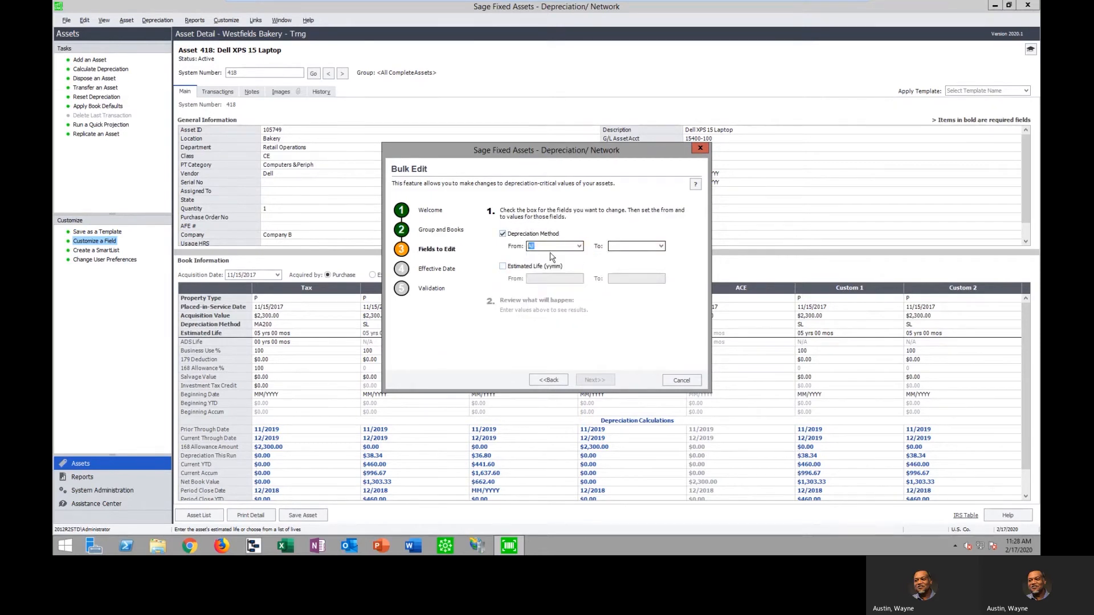
click(662, 247)
scroll(661, 296, down, 5)
scroll(662, 295, down, 1)
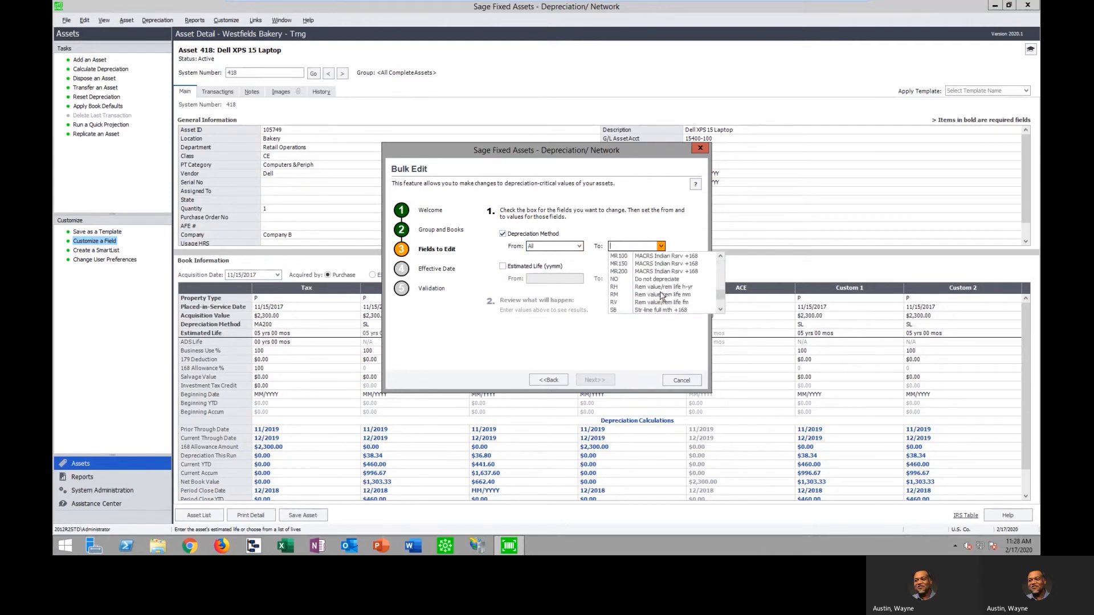
click(578, 249)
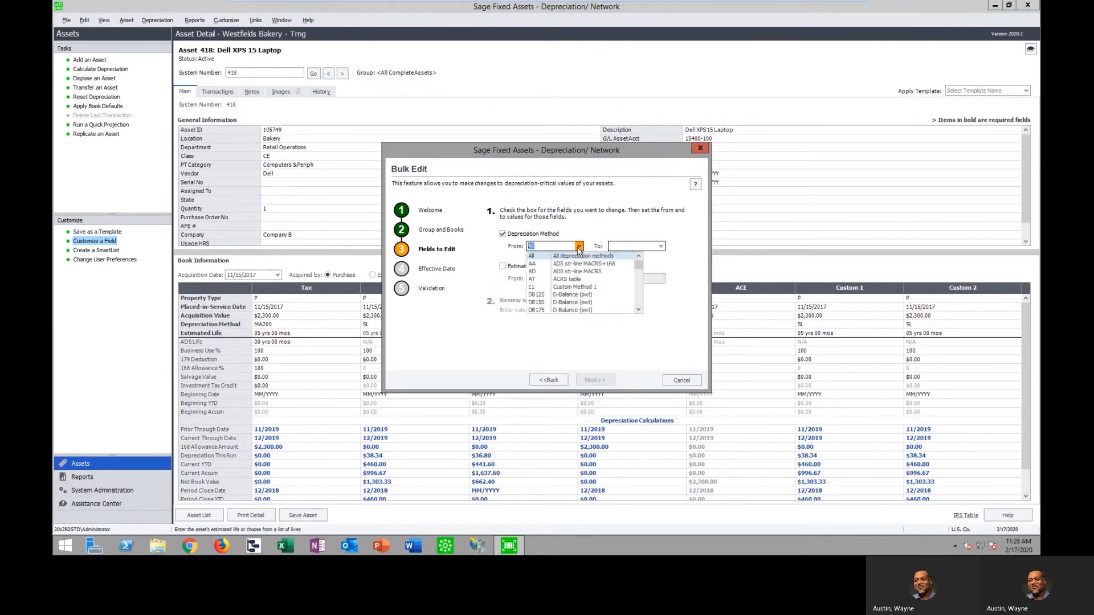
click(571, 306)
click(661, 246)
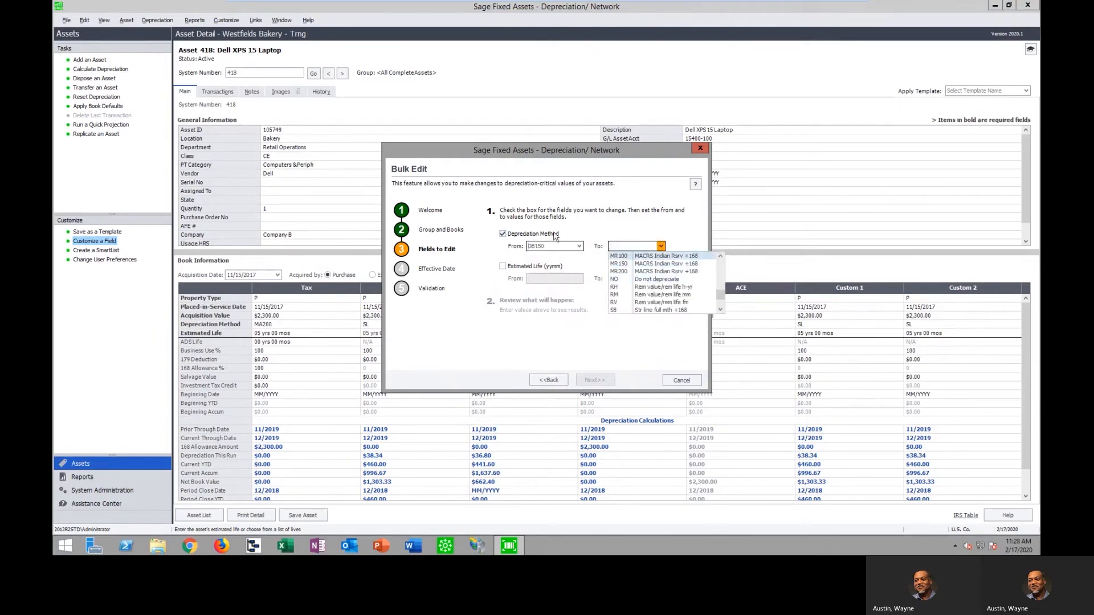
click(502, 233)
Set the Estimated Life change from 05 yrs 00 mos to 19 yrs 00 mos and continue to the effective date
click(502, 266)
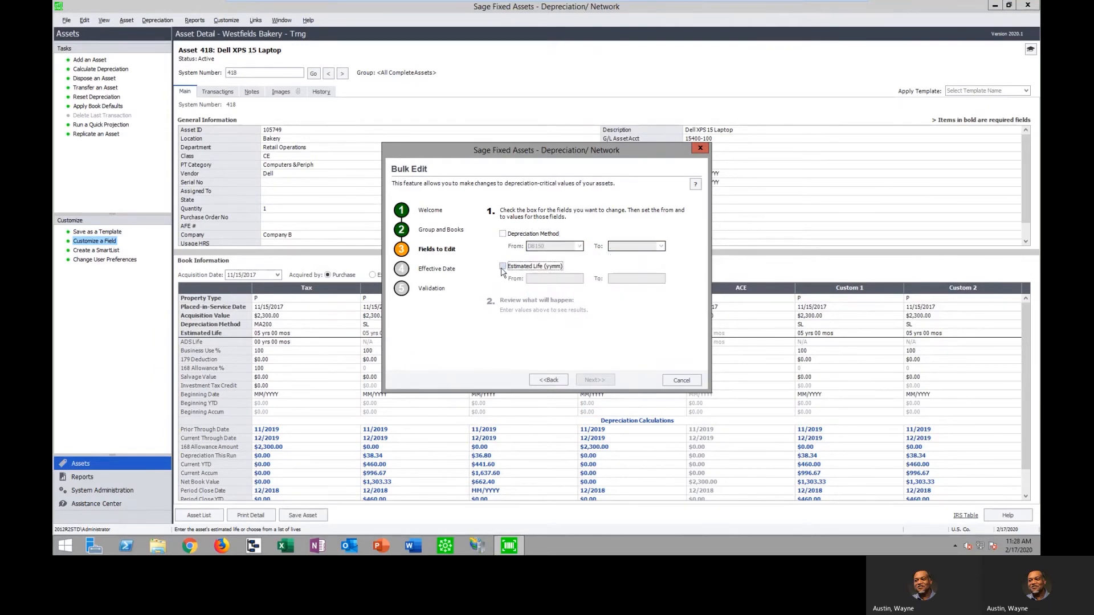
text(0500)
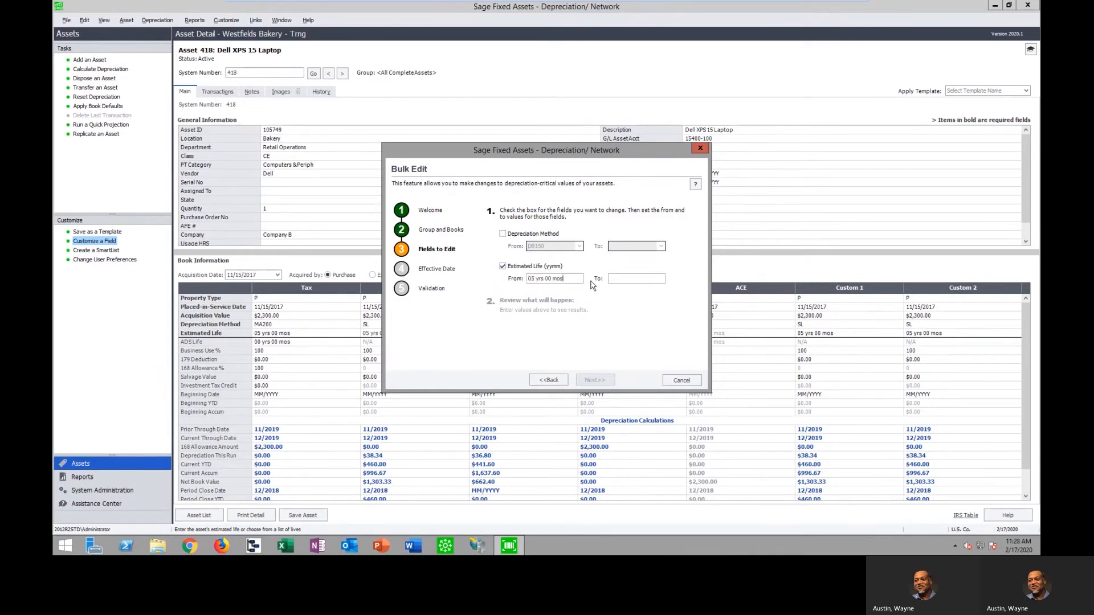
text(10)
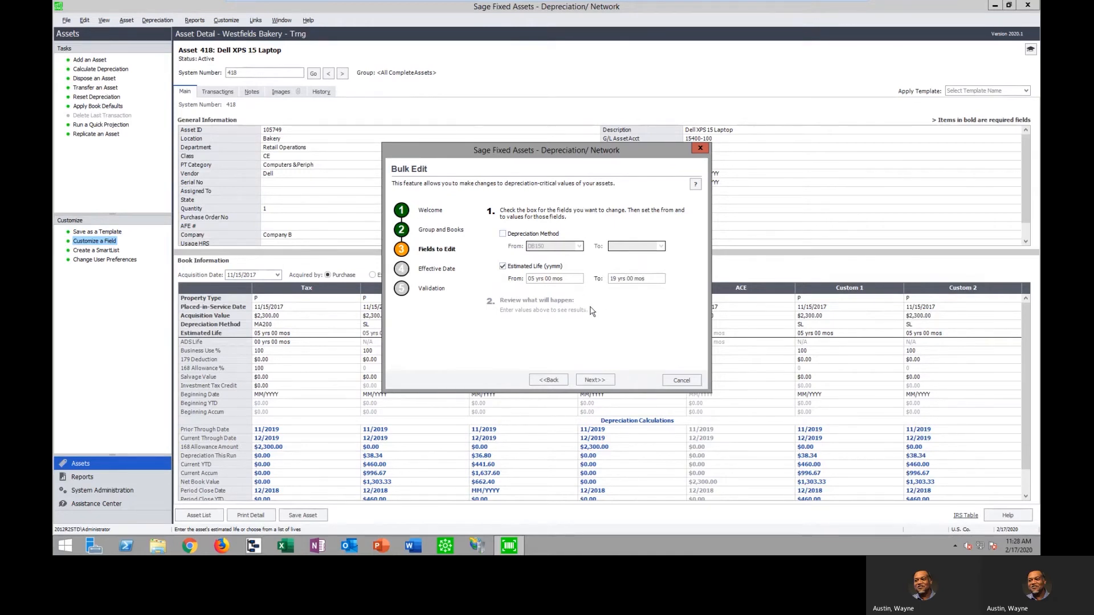
click(605, 385)
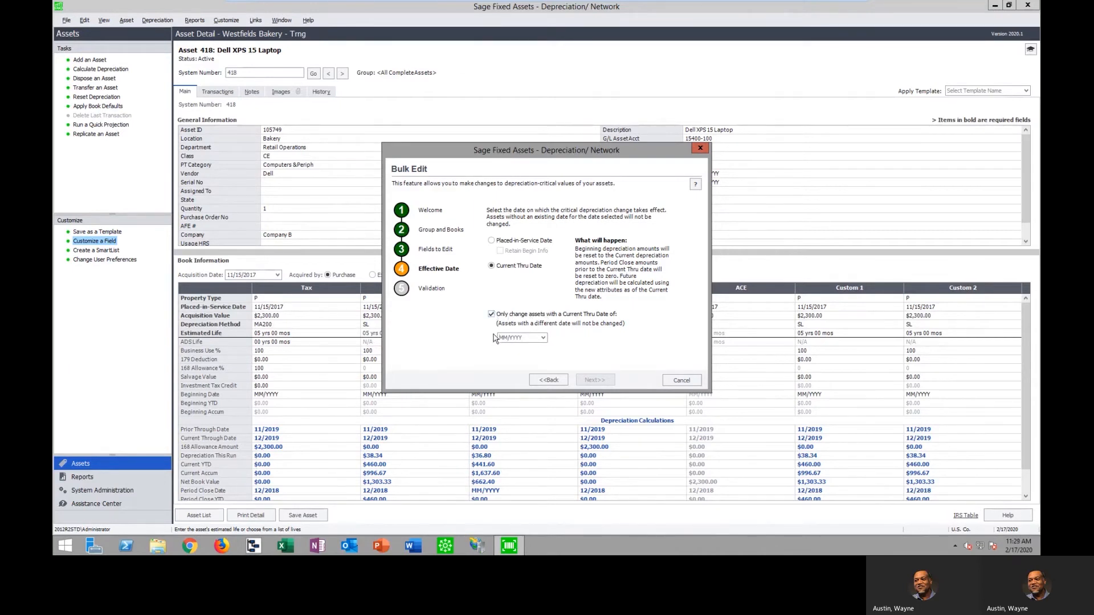
Make the change effective from the Placed-in-Service Date with Retain Begin Info, without a date restriction, and continue to validation
click(492, 315)
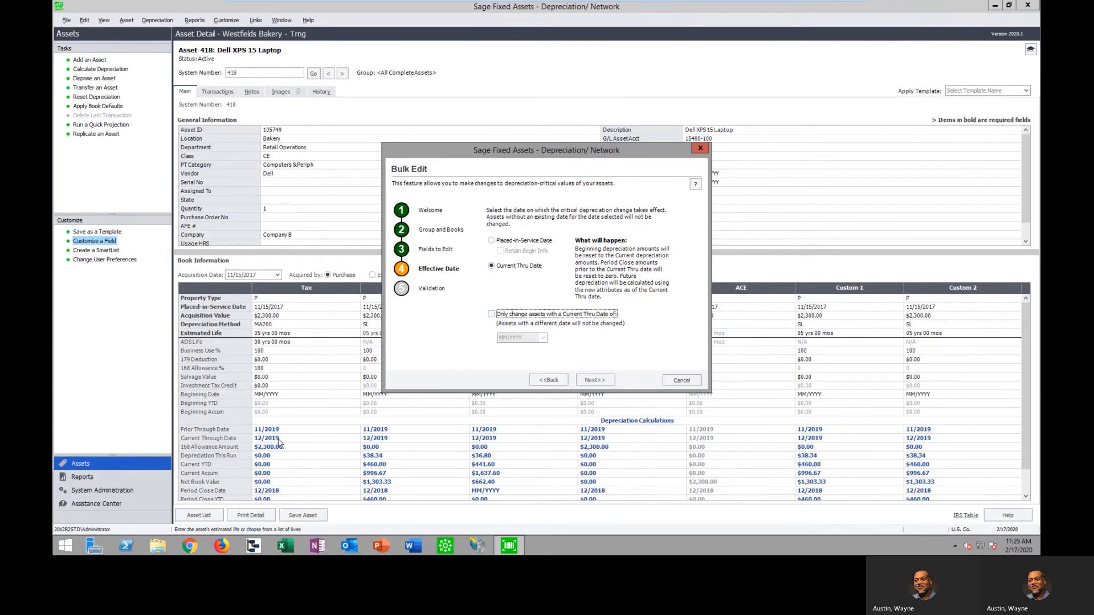
click(491, 241)
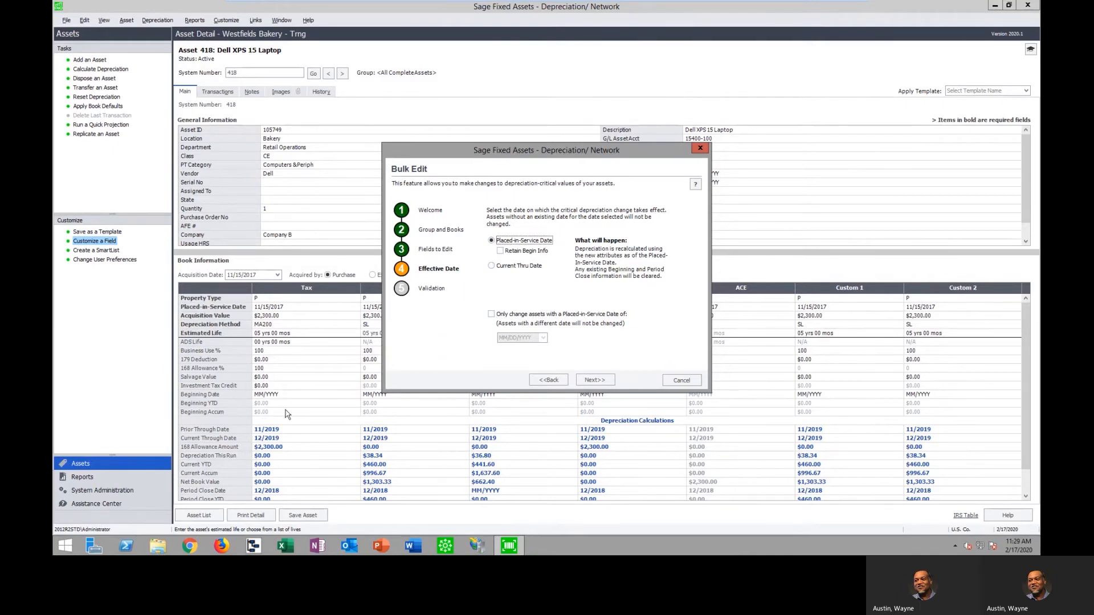
click(501, 251)
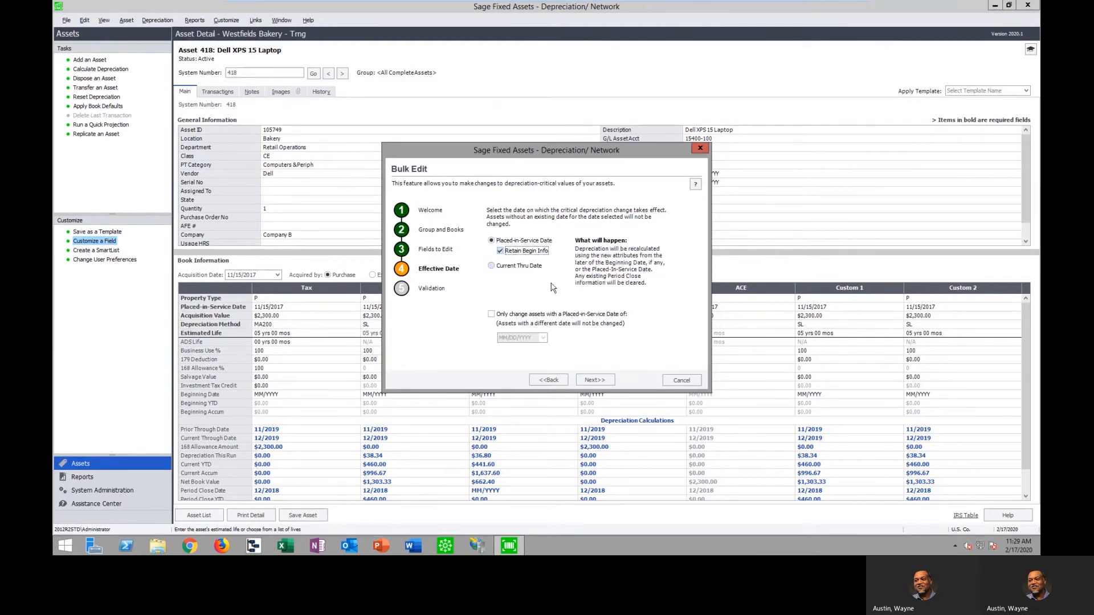
click(500, 250)
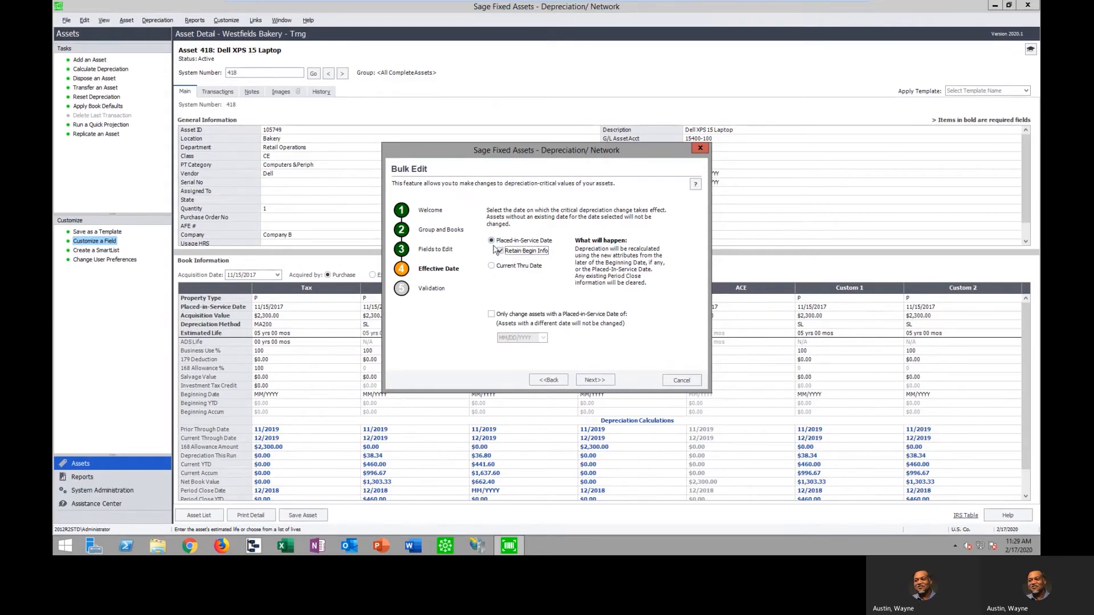
click(602, 381)
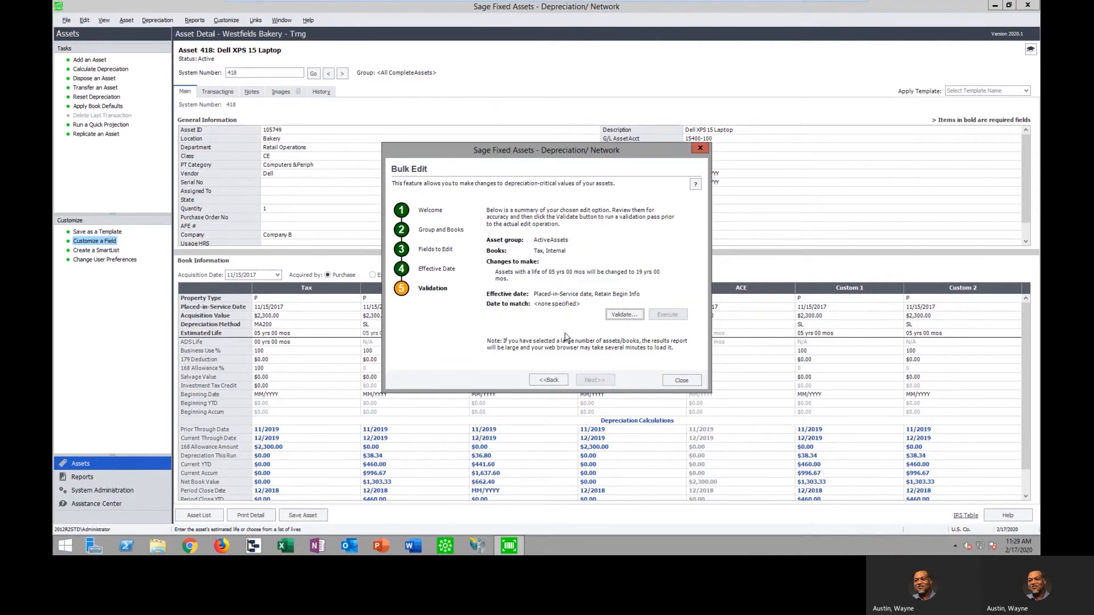
Validate the bulk edit and enlarge the resulting validation report to 200%
click(622, 315)
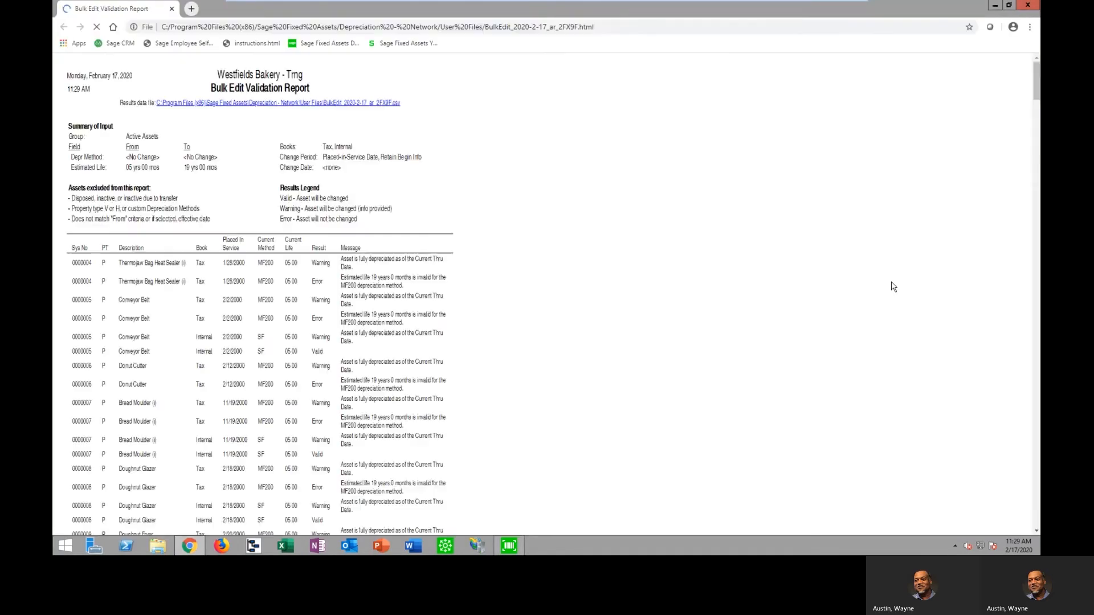
key(ctrl+plus)
key(ctrl+plus)
key(ctrl+plus)
key(ctrl+plus)
key(ctrl+plus)
key(ctrl+plus)
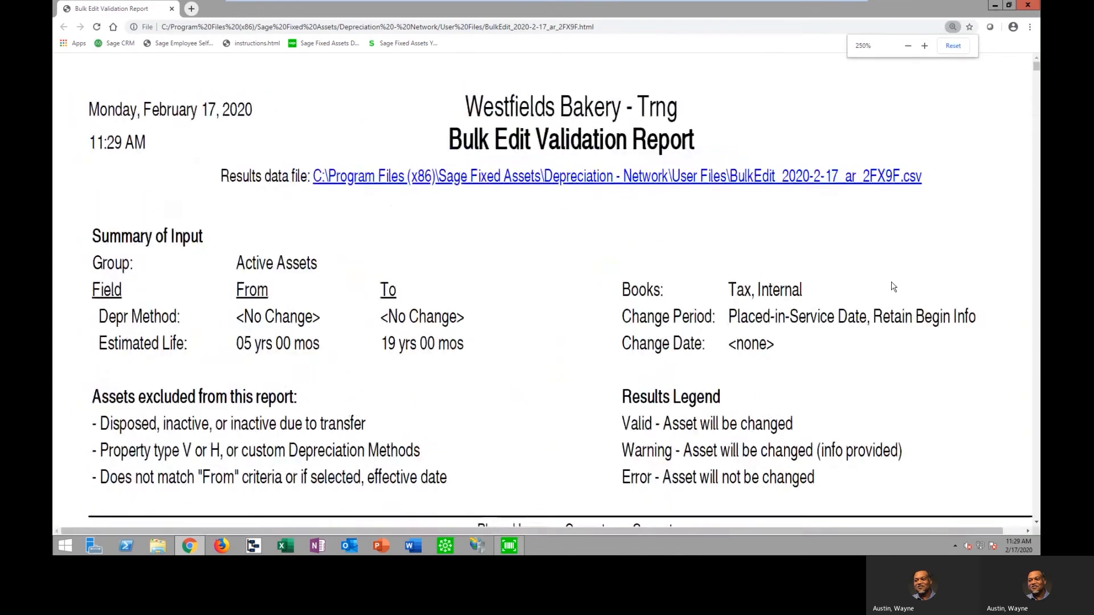
key(ctrl+minus)
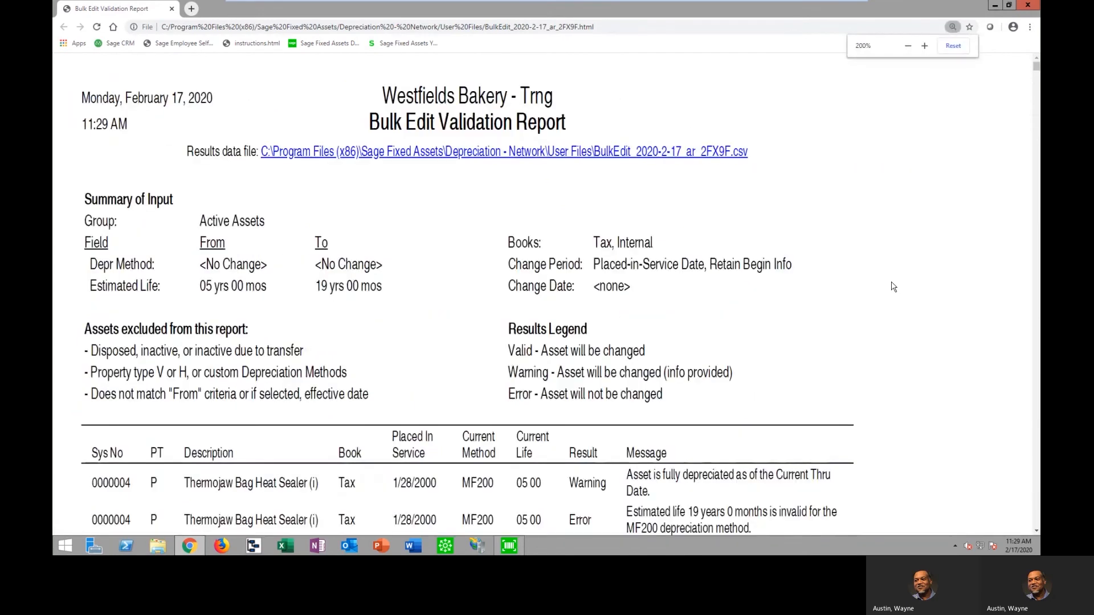
Examine the Result and Message columns of the validation report, comparing the Thermojaw Bag Heat Sealer's and Conveyor Belt's entries with the results legend
scroll(893, 287, down, 5)
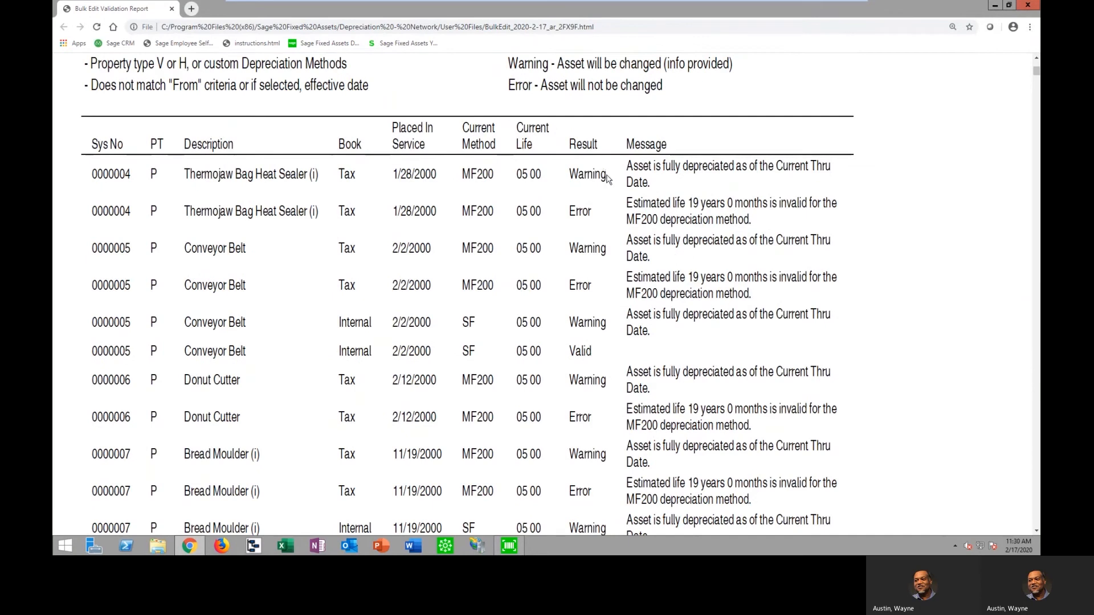
drag(611, 176, 569, 178)
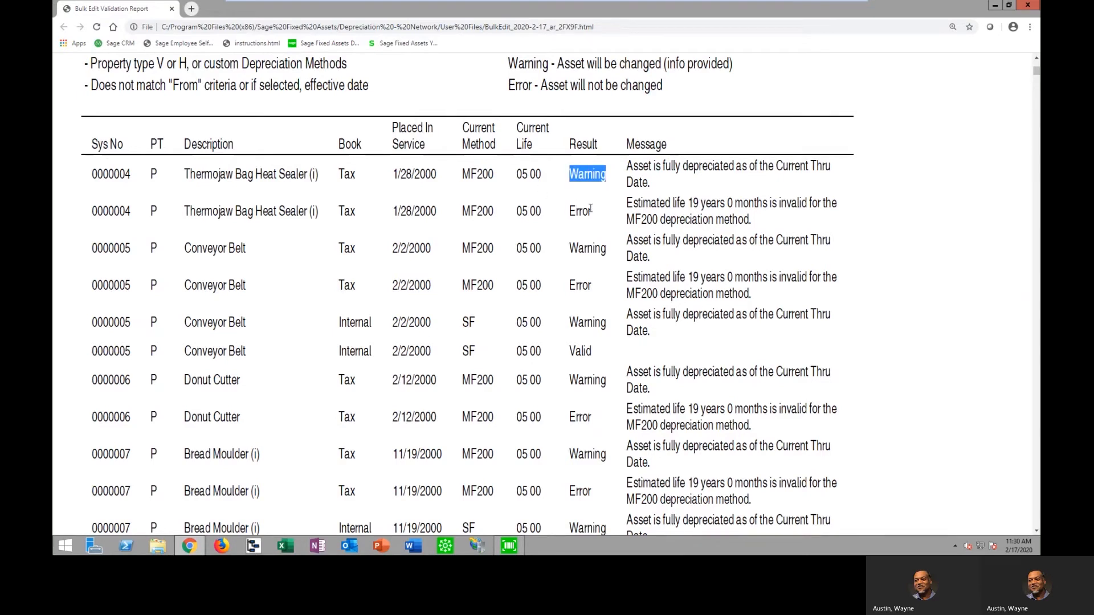
drag(600, 216, 557, 216)
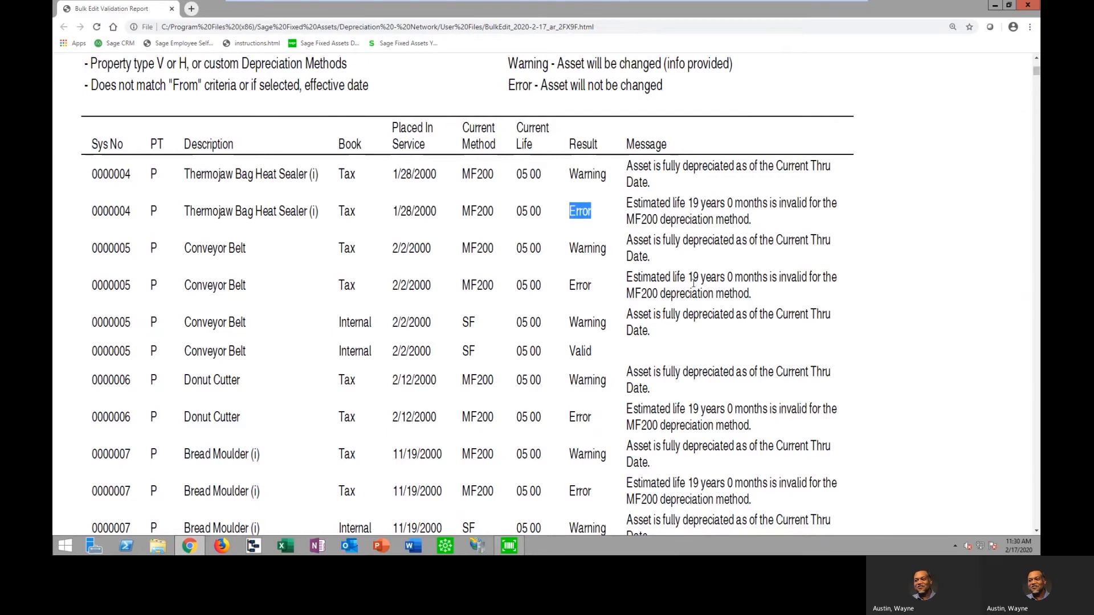
drag(607, 174, 570, 174)
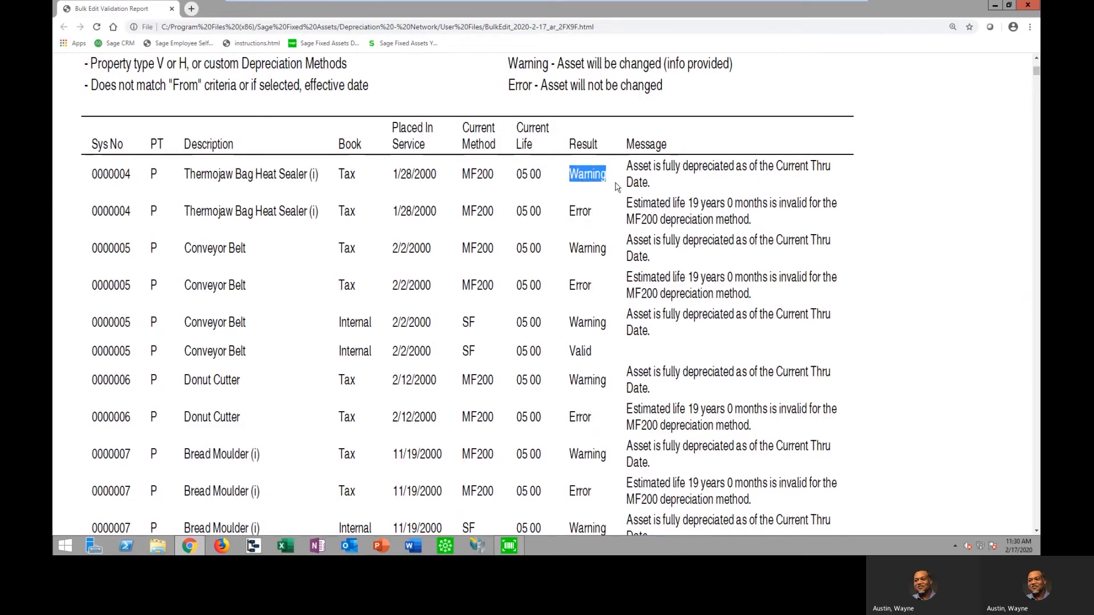
drag(657, 189, 626, 166)
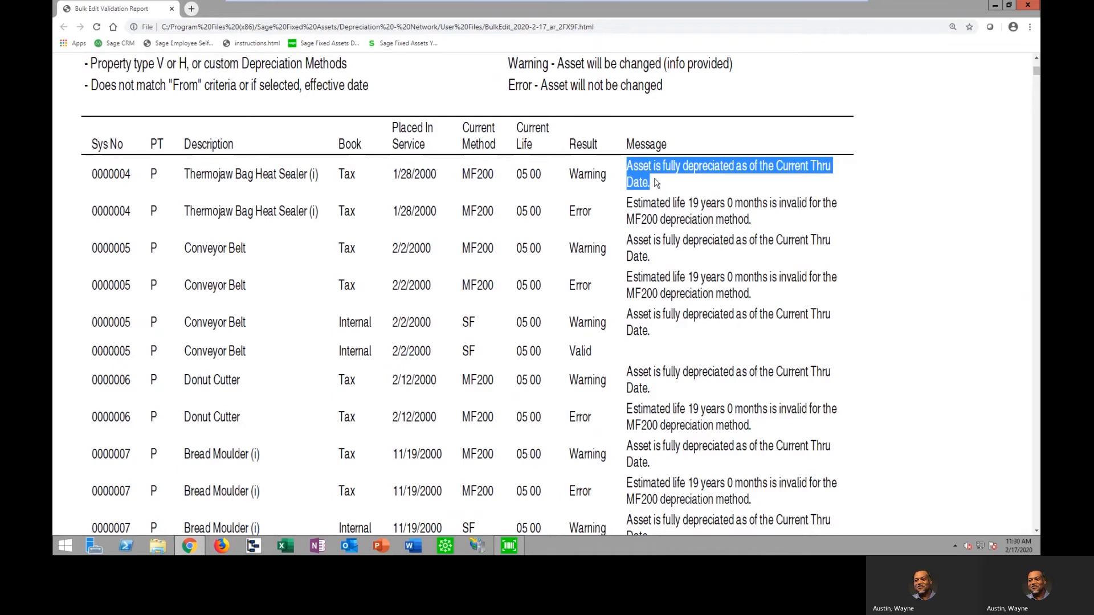
drag(598, 219, 567, 214)
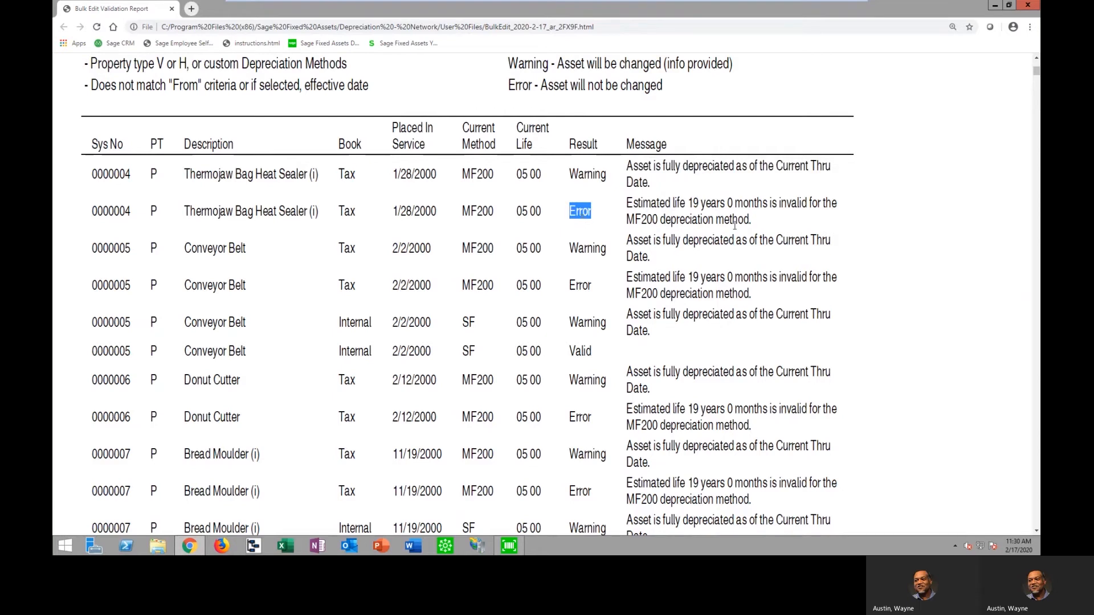
drag(752, 219, 627, 204)
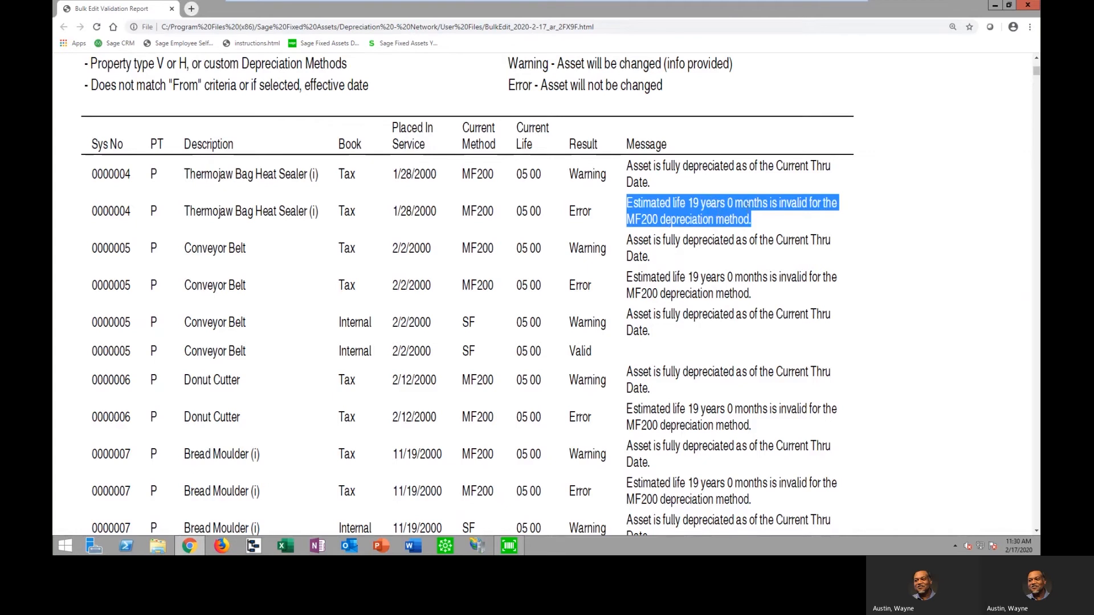
drag(594, 352, 463, 351)
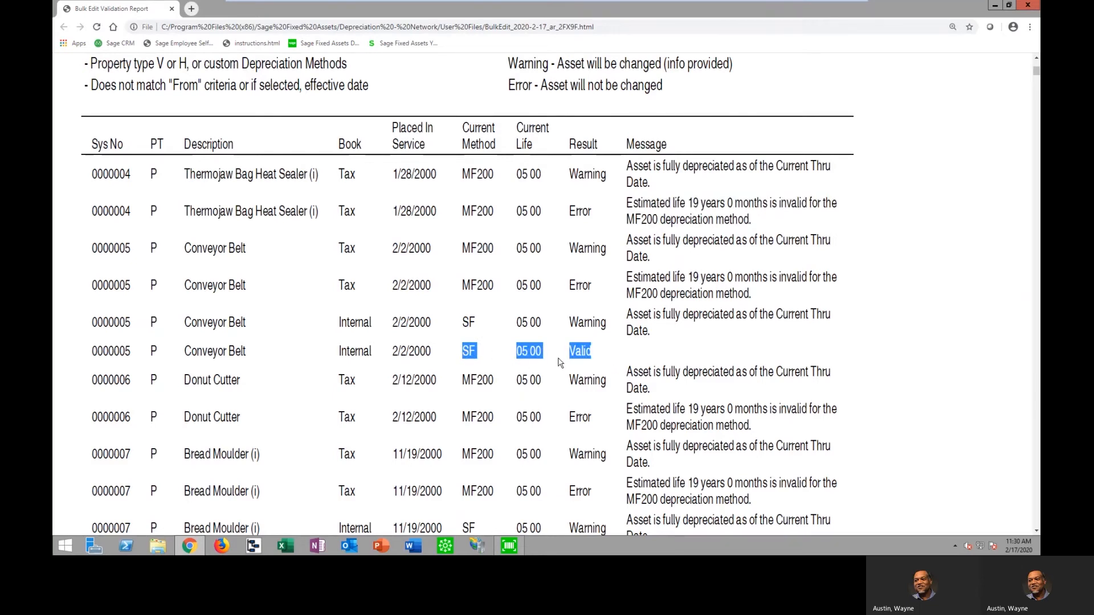
scroll(560, 362, down, 12)
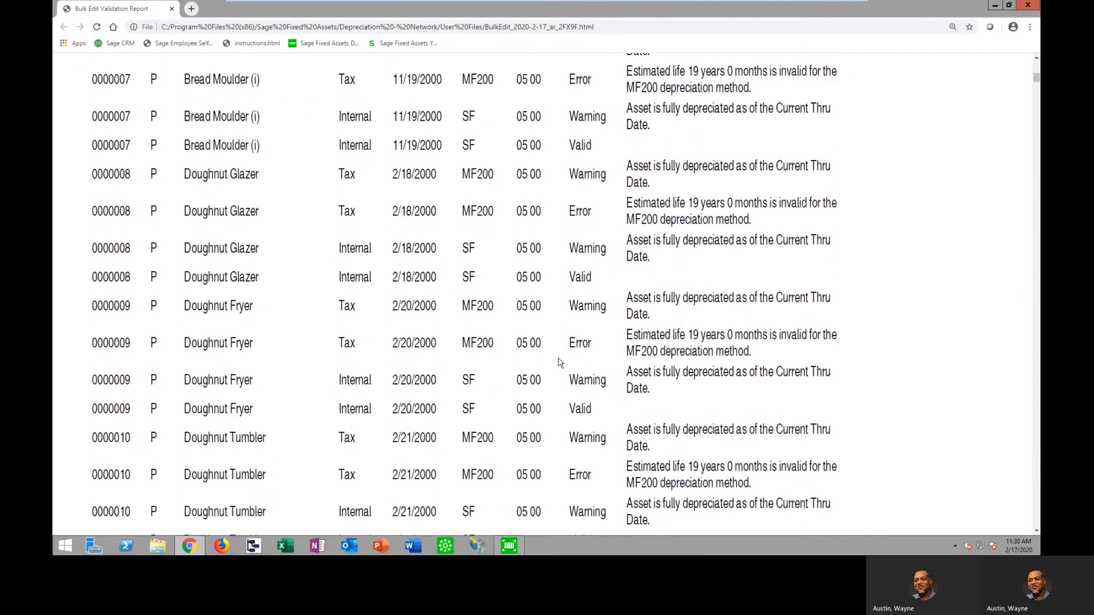
scroll(559, 362, up, 15)
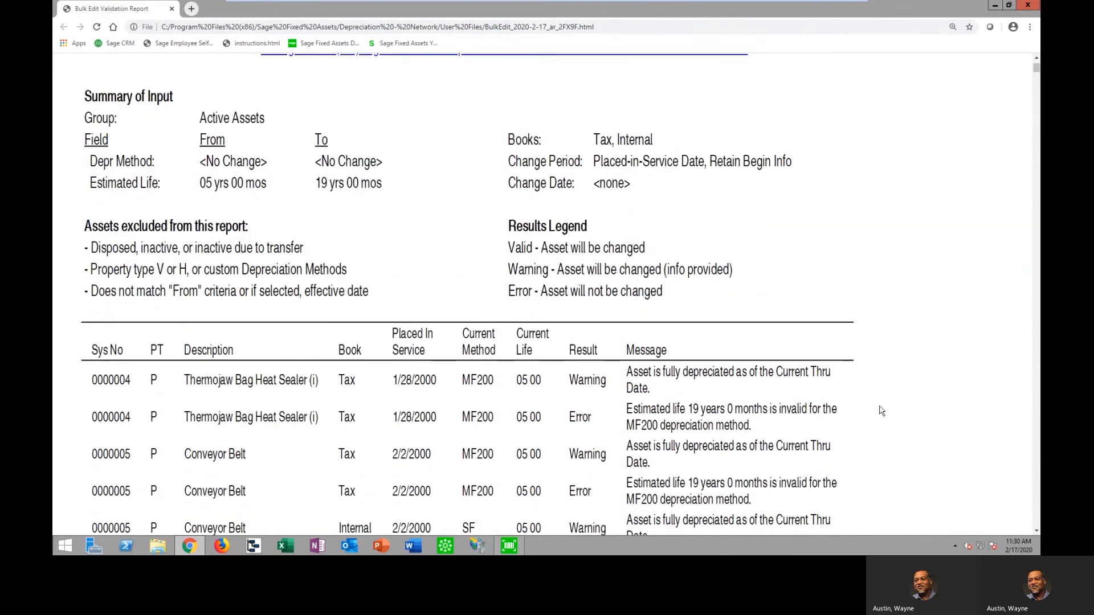
scroll(868, 409, down, 1)
scroll(869, 409, down, 1)
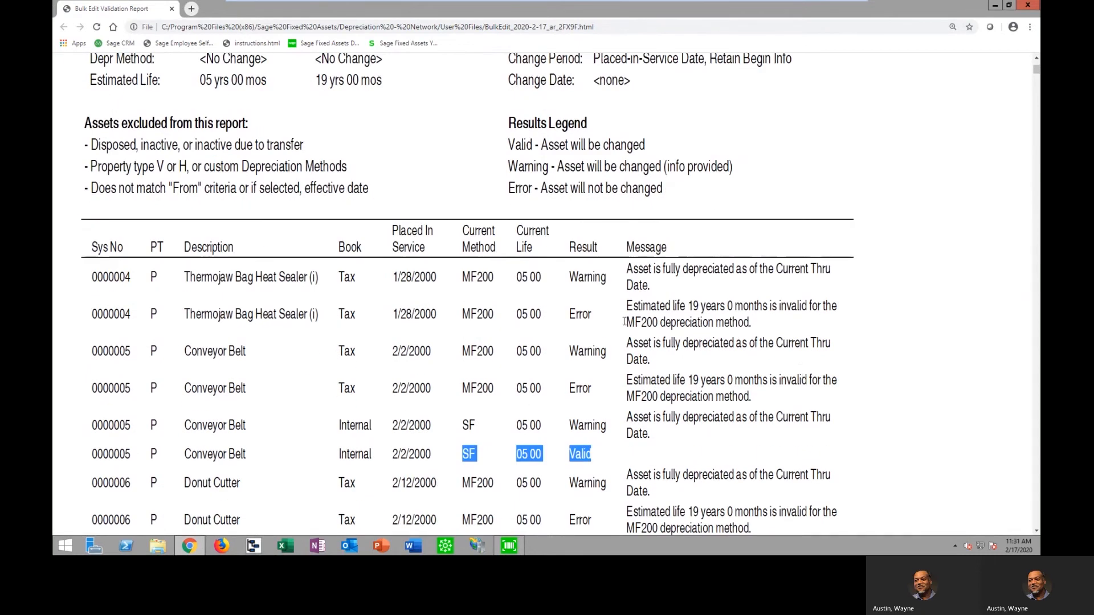
Close the validation report and leave Bulk Edit without executing the changes
click(1028, 5)
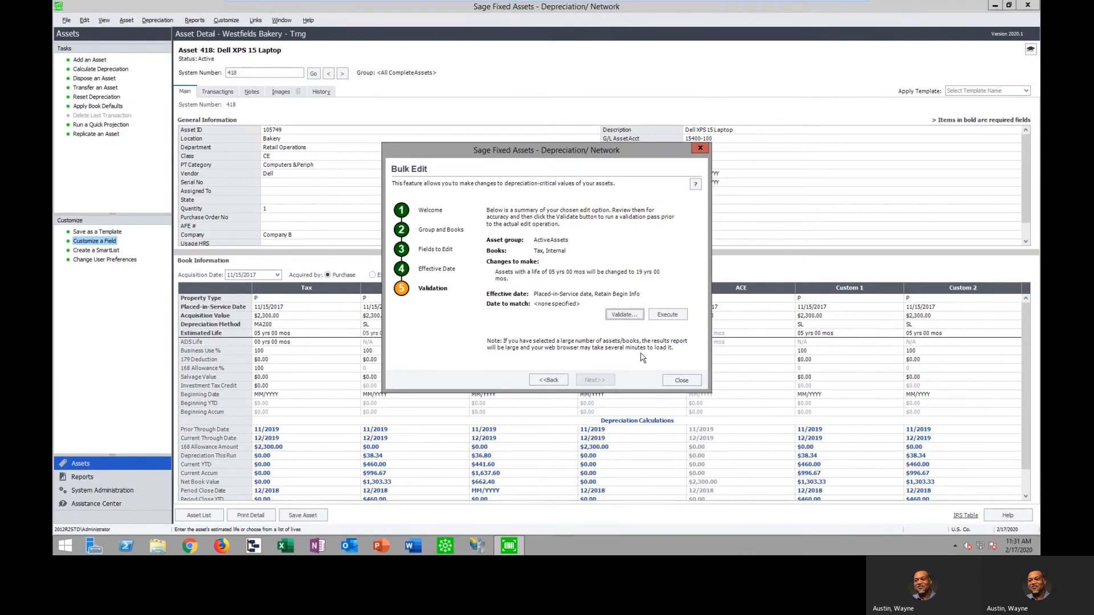
click(681, 380)
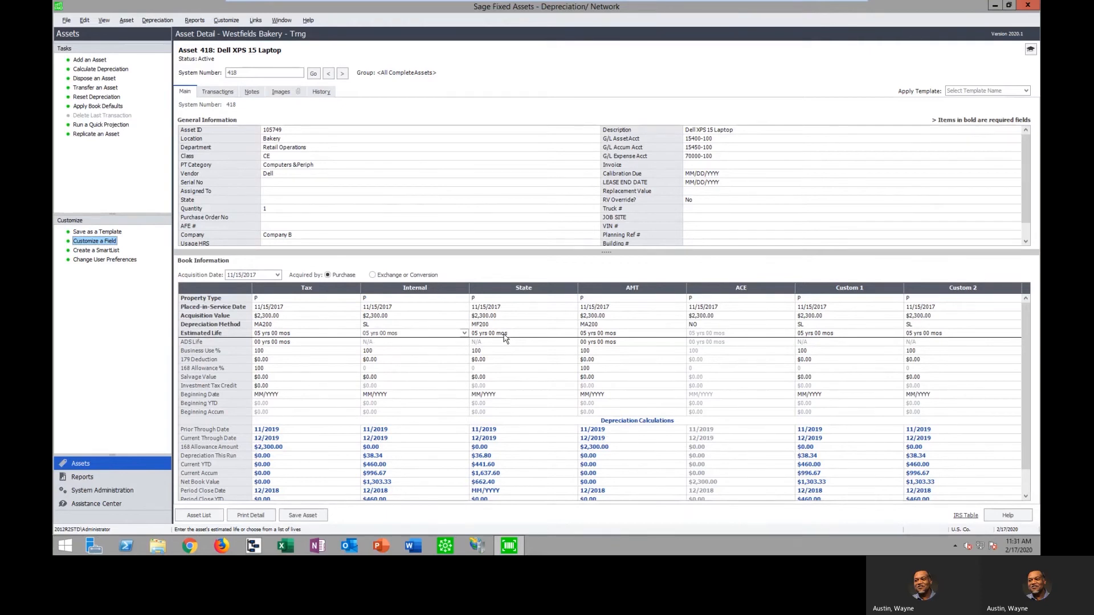
Start disposing of asset 418 with disposal date 02/18/2020, keeping the method Sale and Partial Disposal at No
click(99, 78)
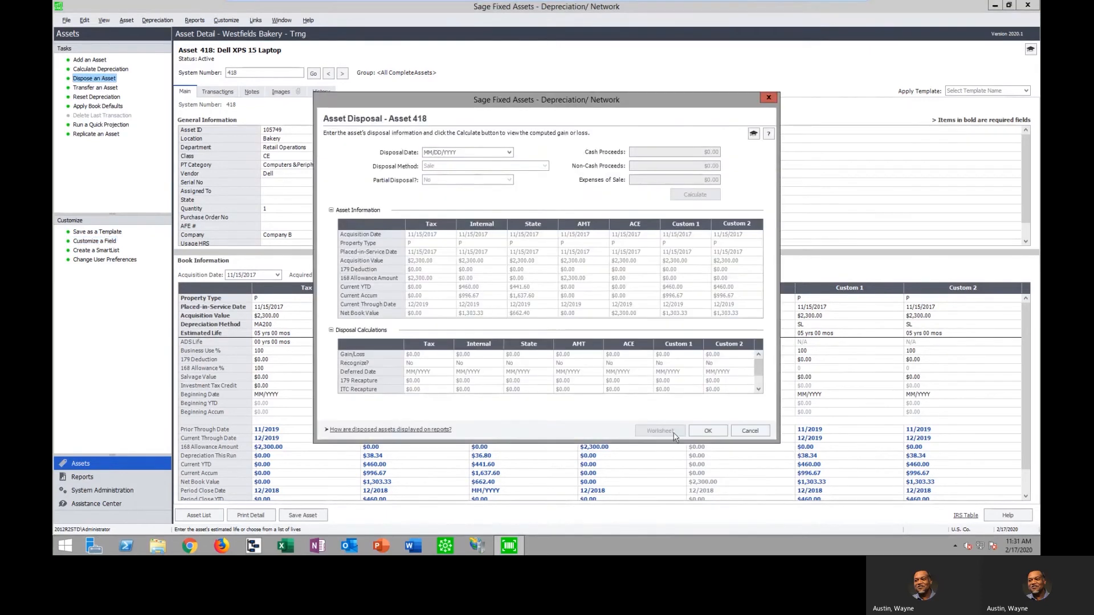
click(509, 152)
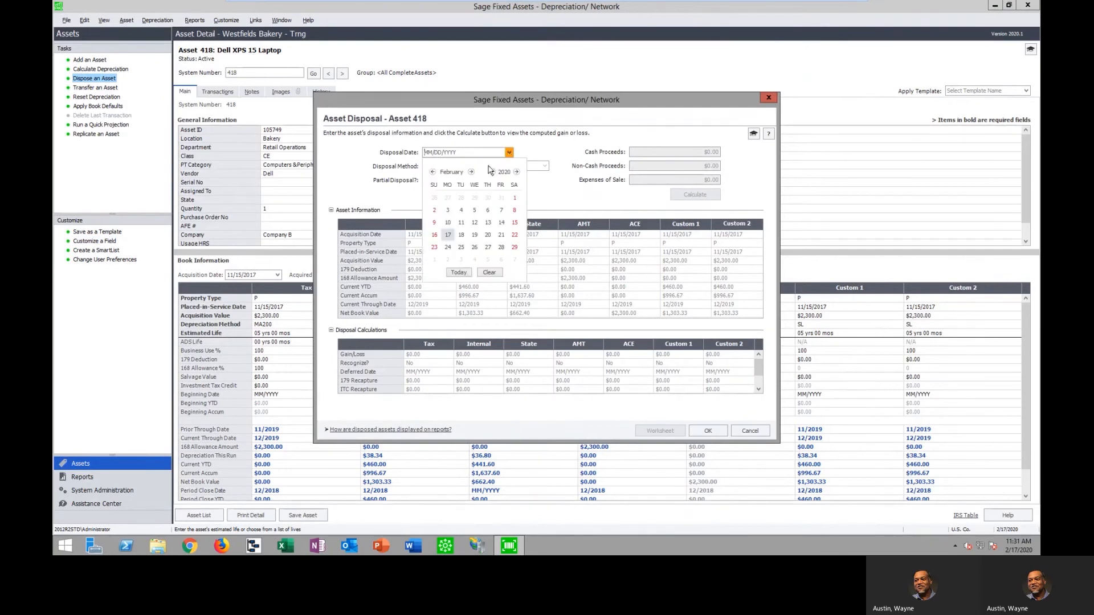
click(462, 235)
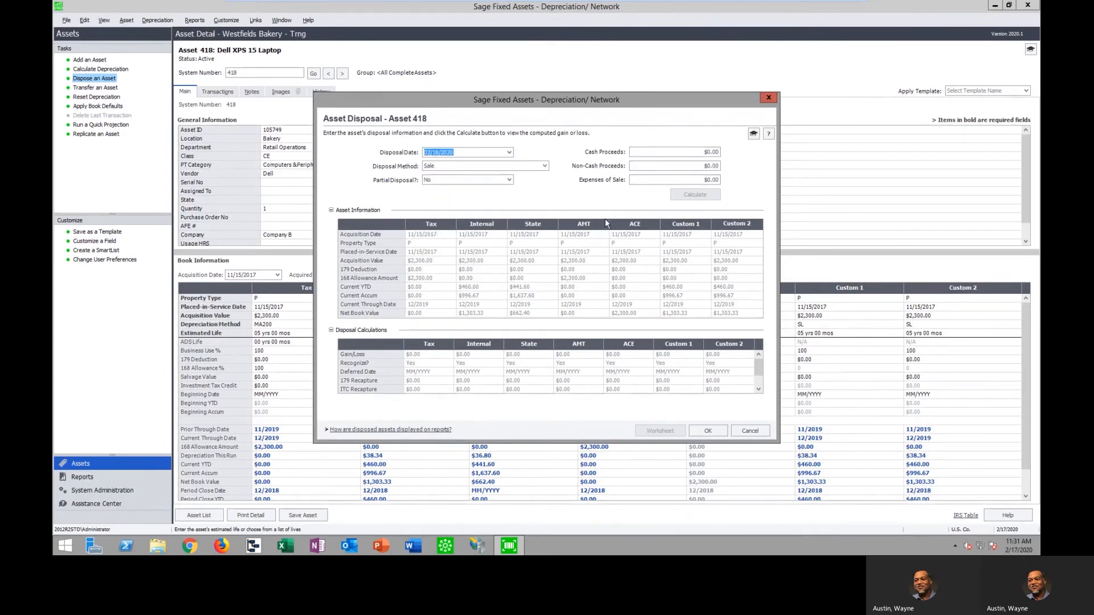
click(545, 166)
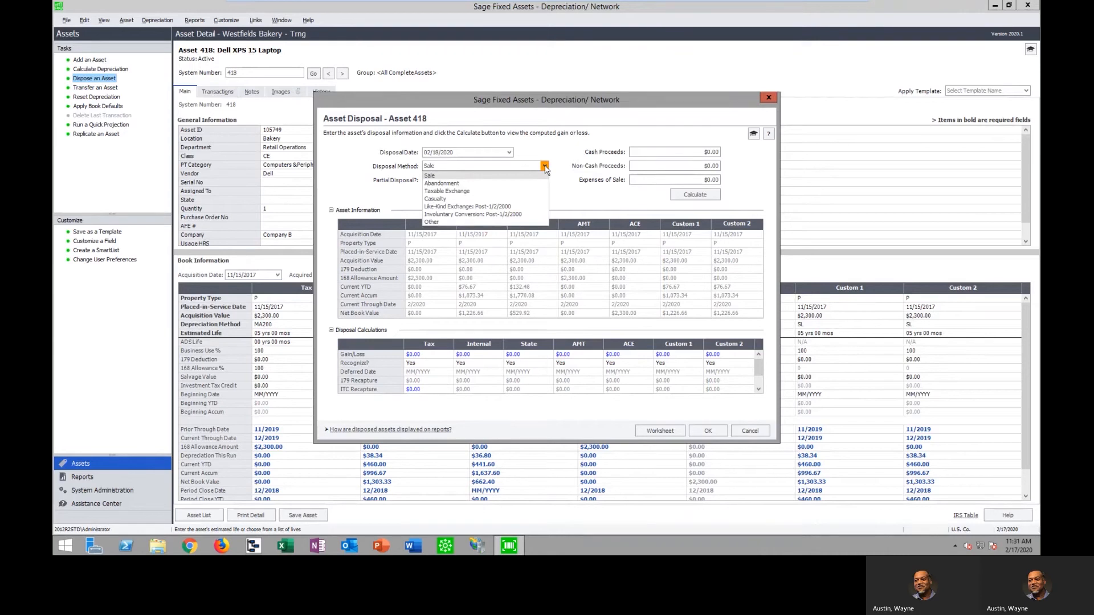
click(545, 166)
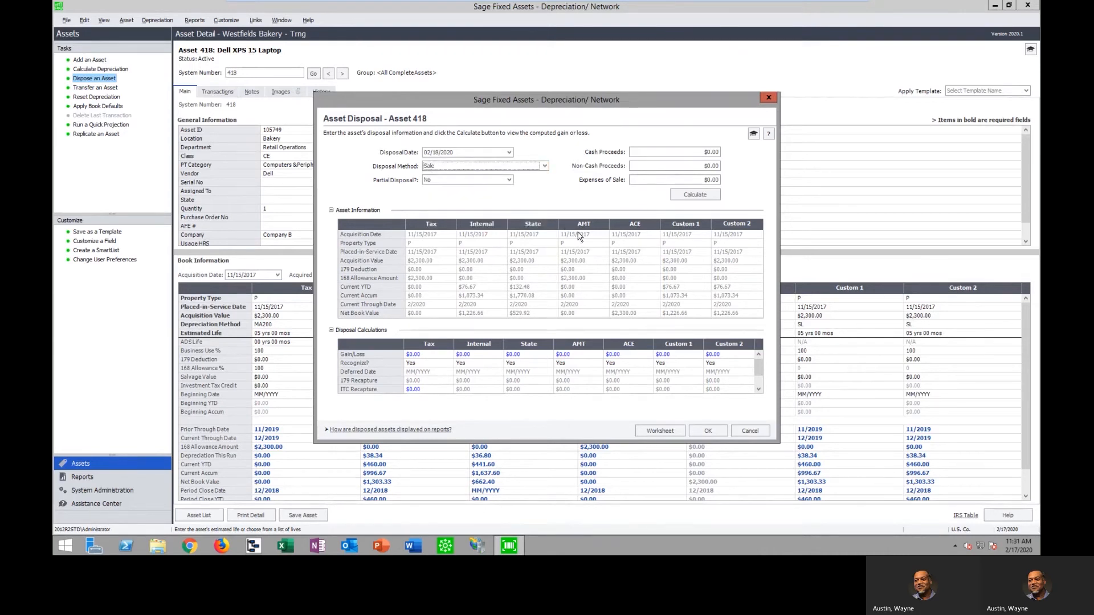
click(509, 180)
click(509, 183)
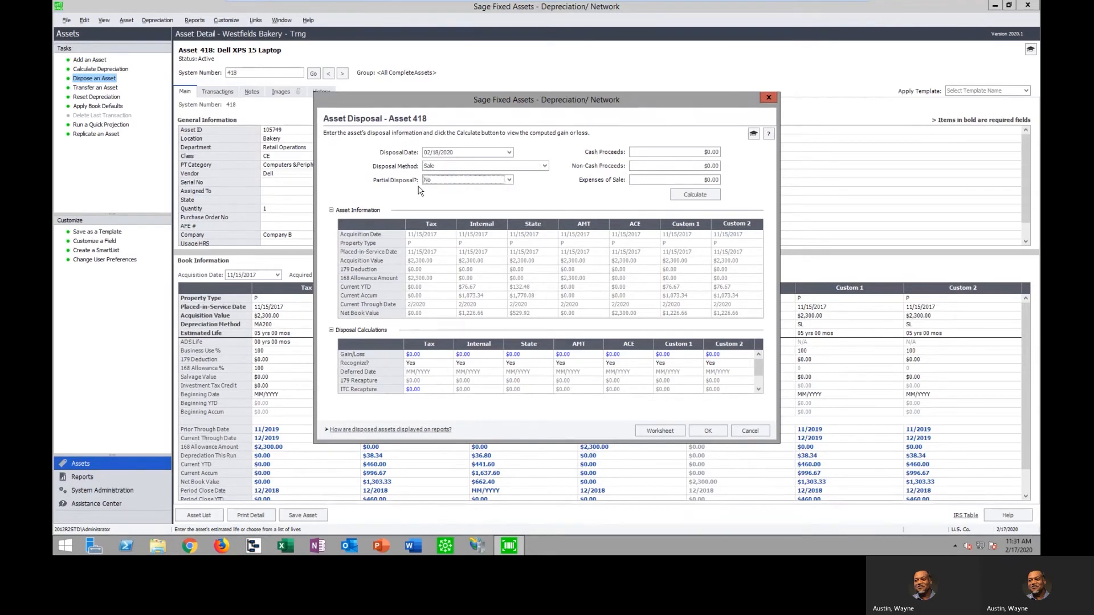
Enter cash proceeds of $1,200.00 and expenses of sale of $156.00, and calculate the disposal's gain or loss
click(672, 154)
text(120)
click(691, 180)
text(156)
click(707, 195)
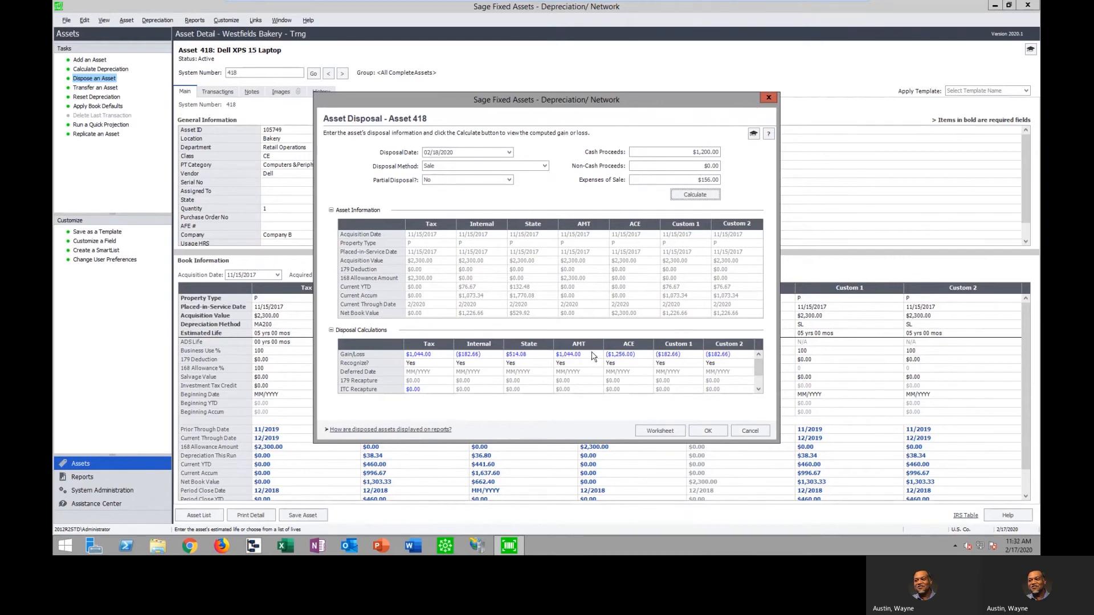
Review the disposal calculations per book, covering Gain/Loss, ITC Recapture and the Recognize options for the Tax book
drag(677, 104, 763, 99)
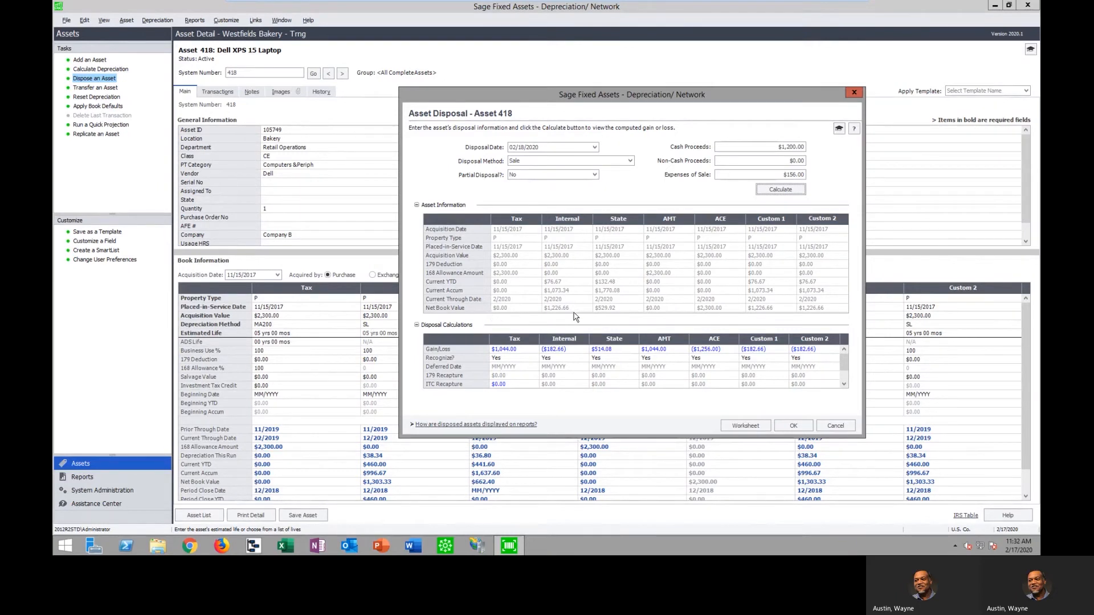
click(513, 351)
click(562, 350)
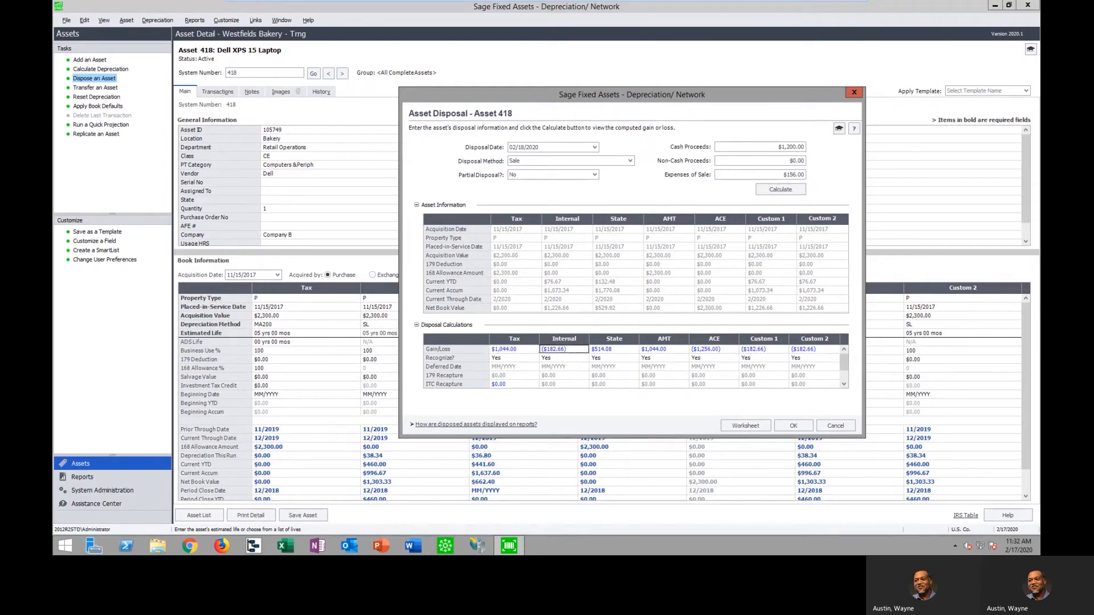
click(509, 386)
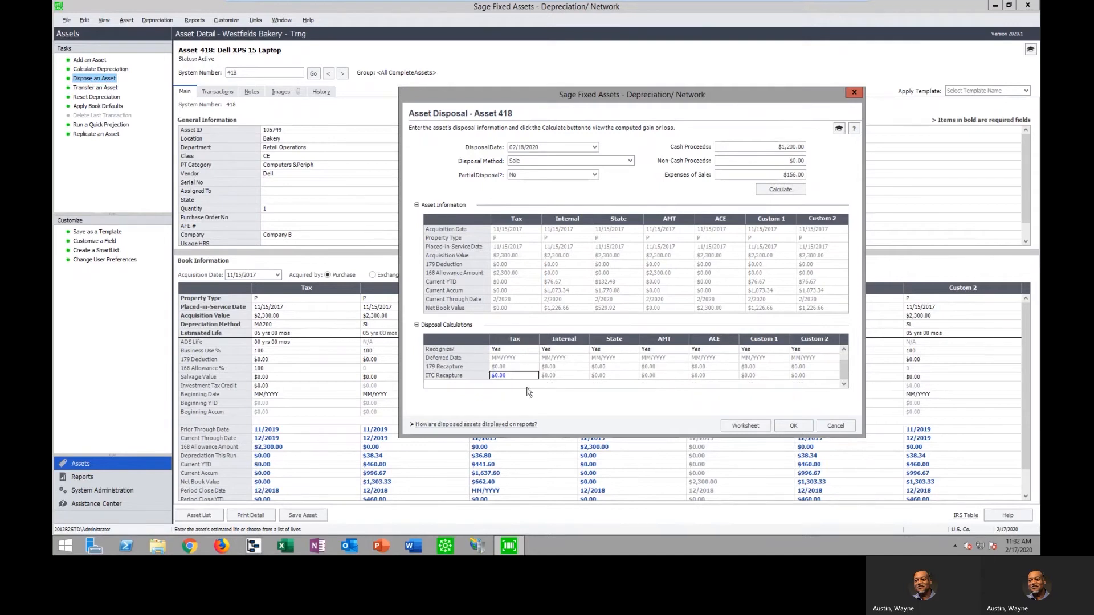
scroll(845, 369, up, 1)
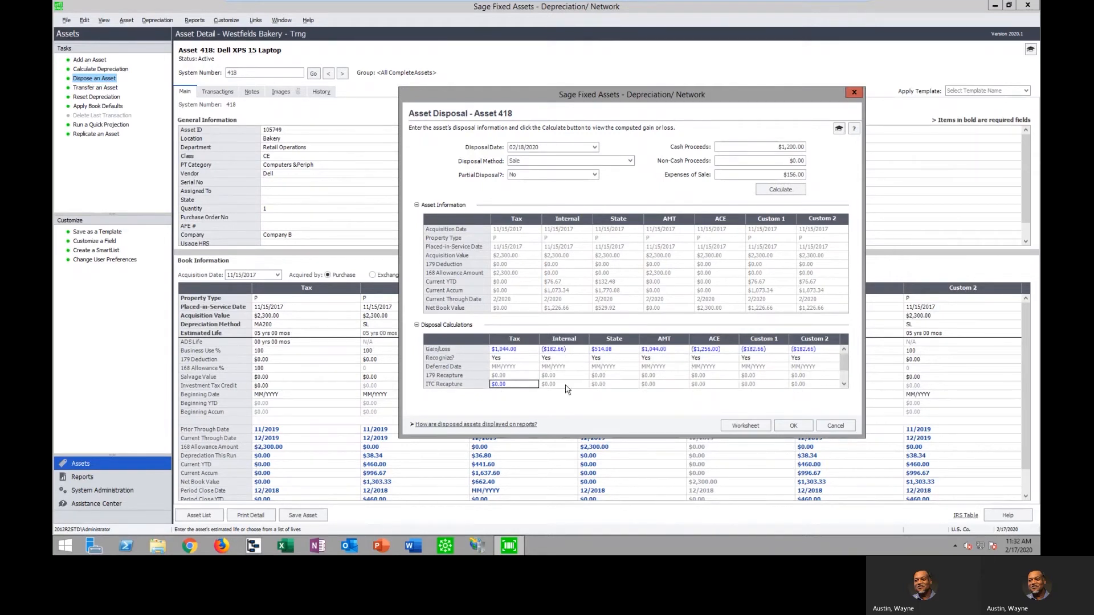
click(513, 359)
click(534, 358)
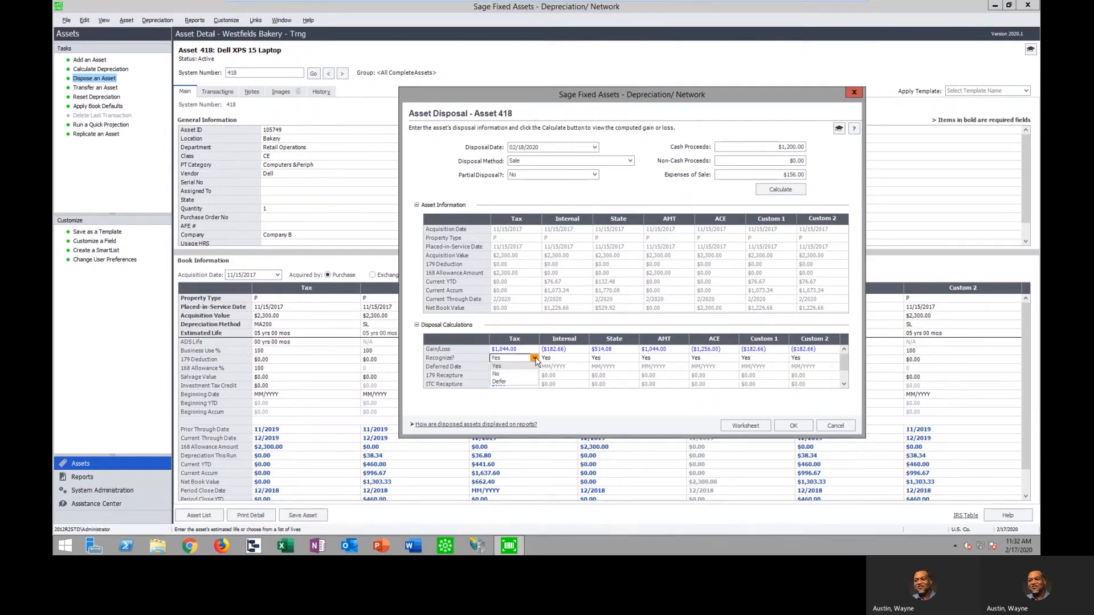
click(534, 358)
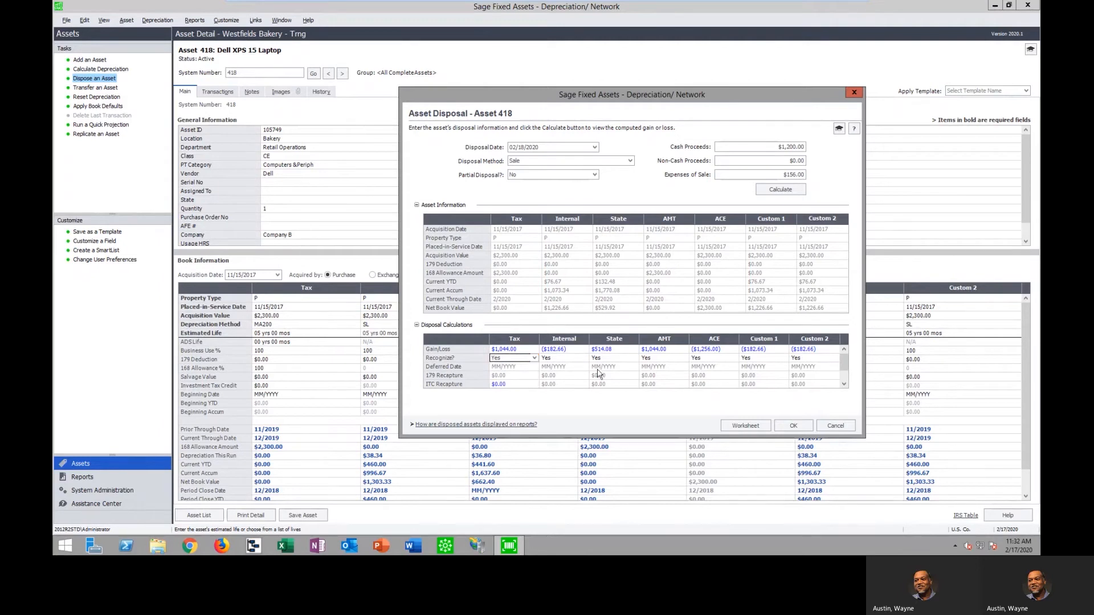
Open the disposal worksheet full screen at 200% and read through its Tax book gain and recapture calculation
click(744, 426)
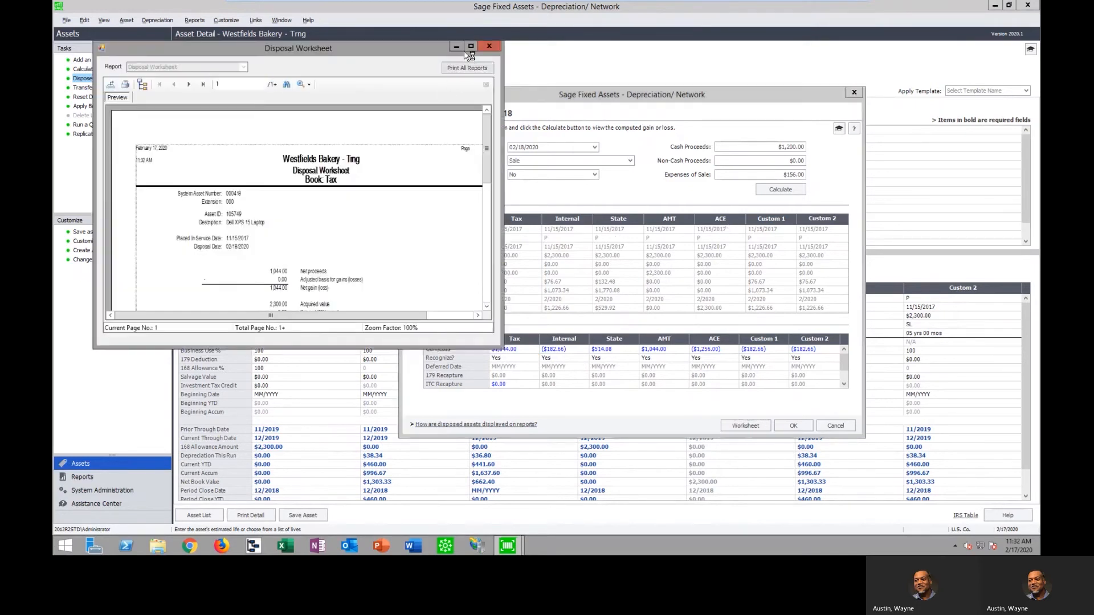
click(471, 48)
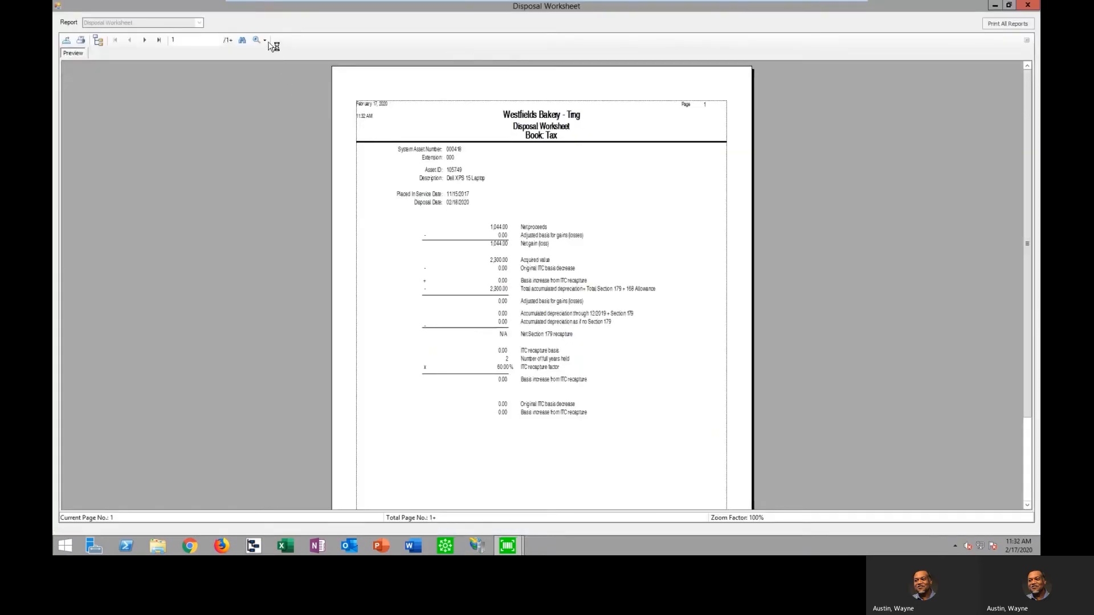
click(266, 39)
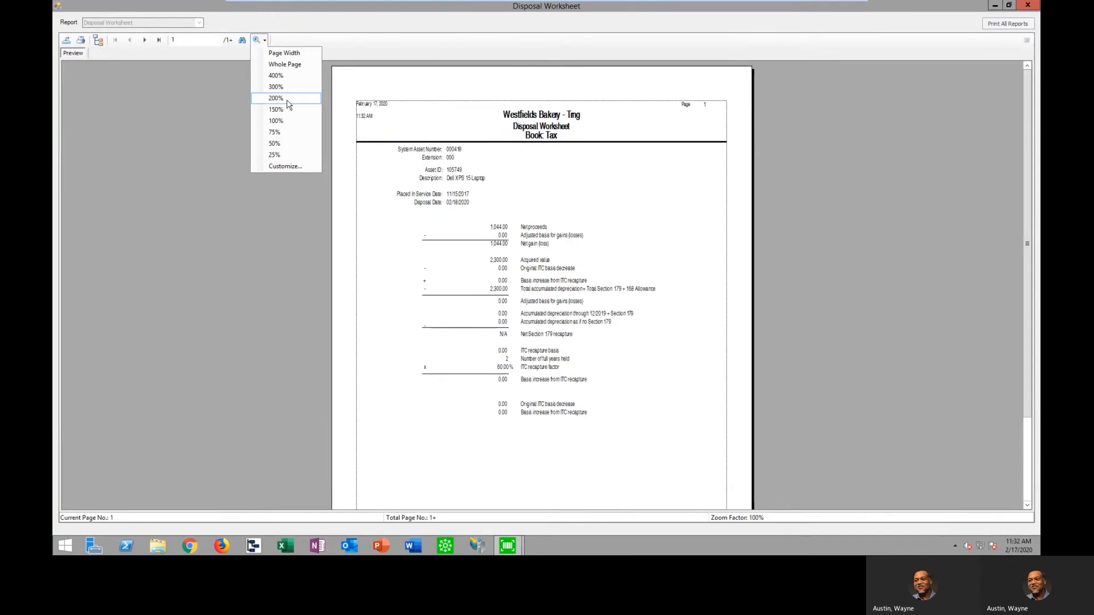
click(276, 98)
scroll(969, 323, down, 3)
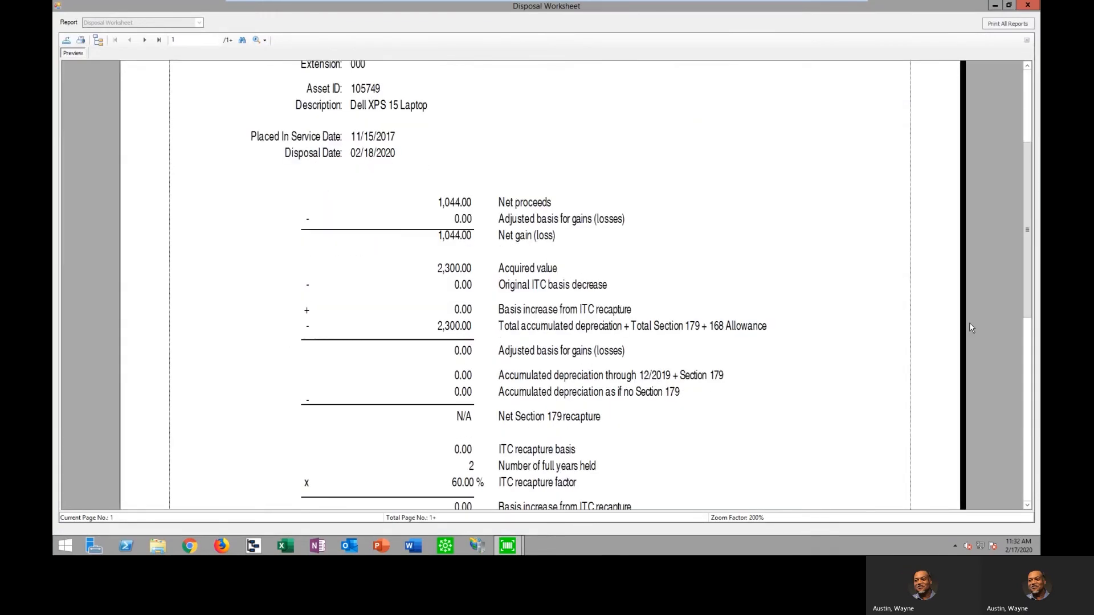
scroll(969, 323, down, 1)
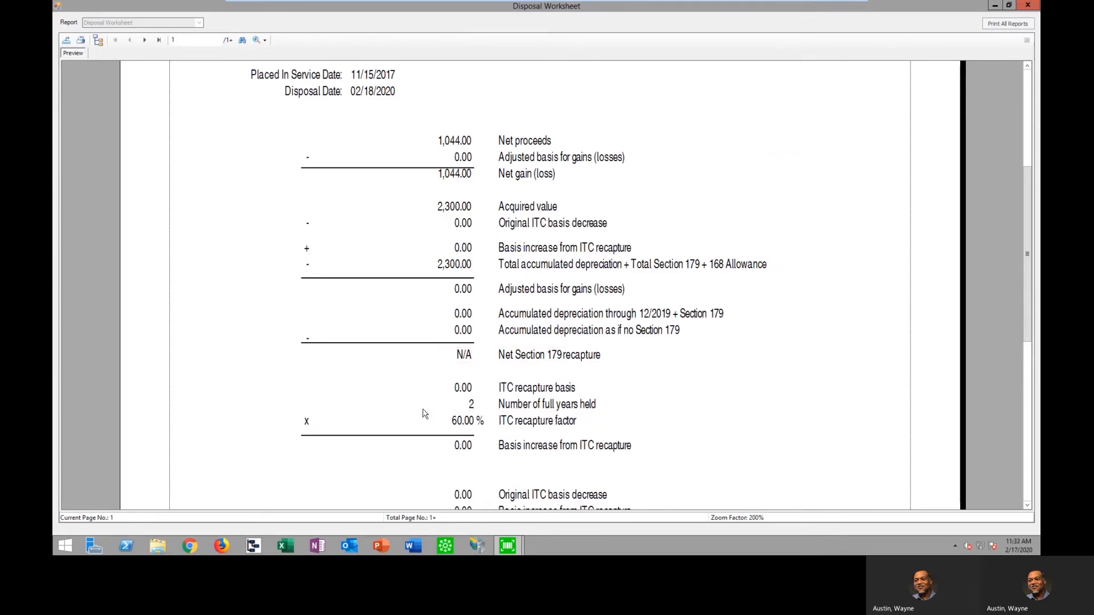
scroll(782, 452, down, 3)
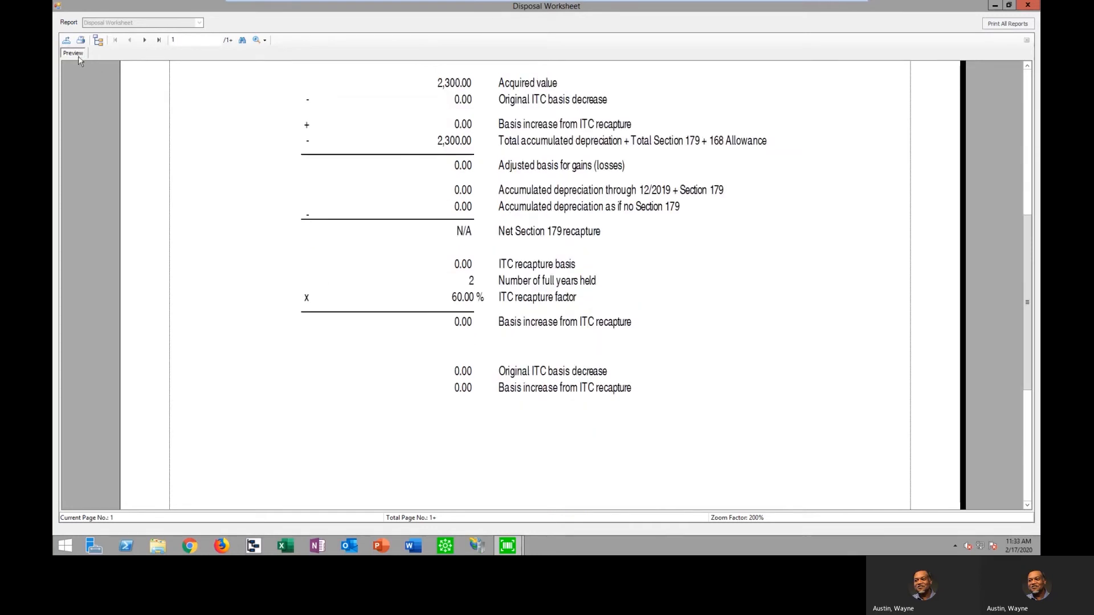
Look over the file types available for exporting the disposal worksheet, cancel the export and close the worksheet
click(66, 40)
click(718, 373)
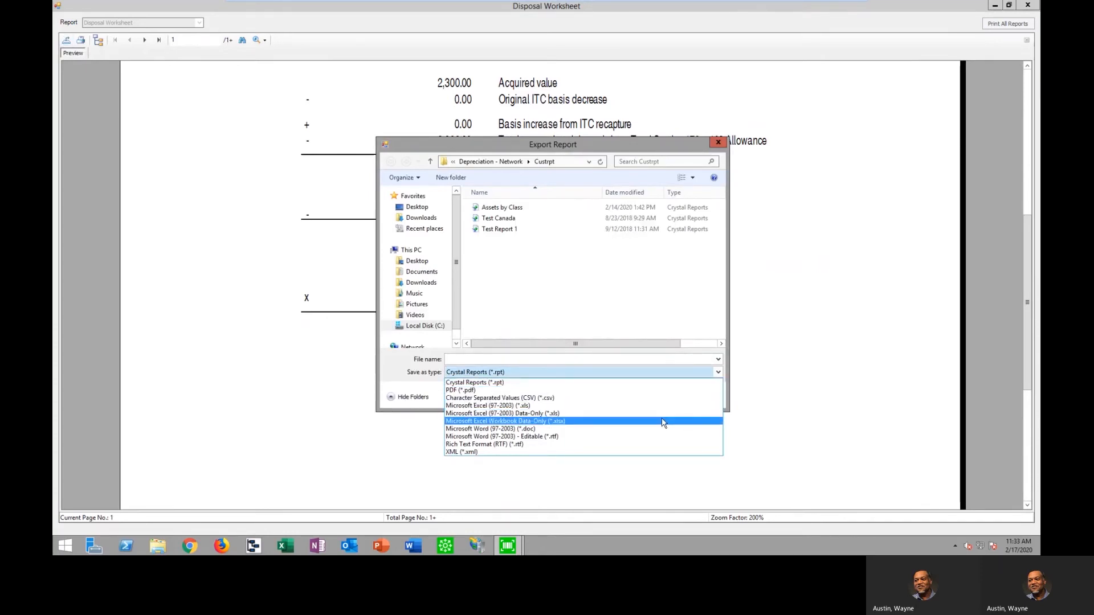
click(684, 146)
click(694, 395)
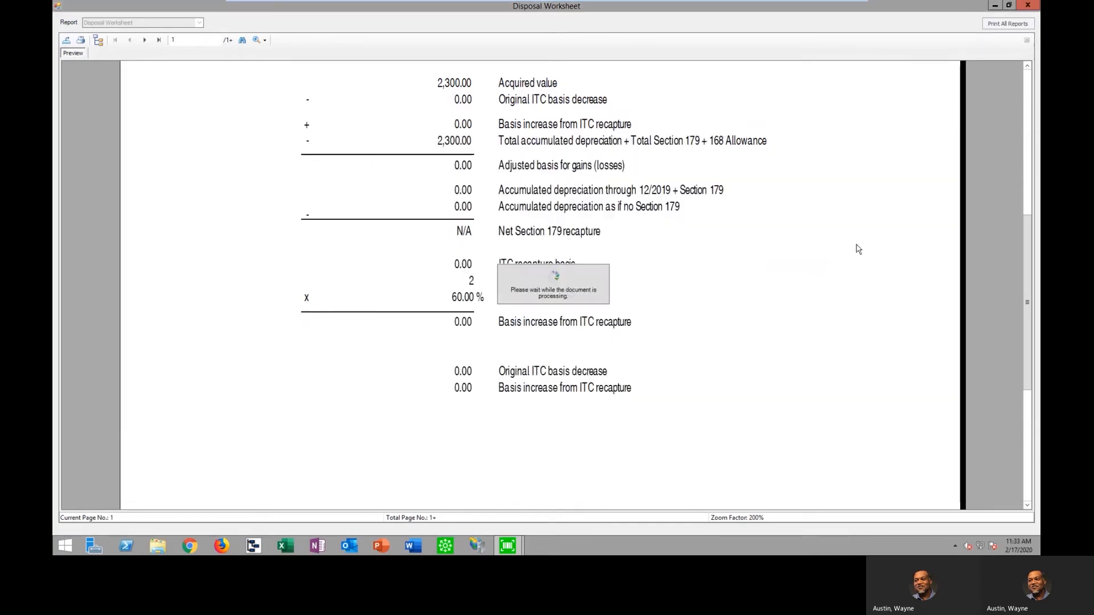
click(1031, 5)
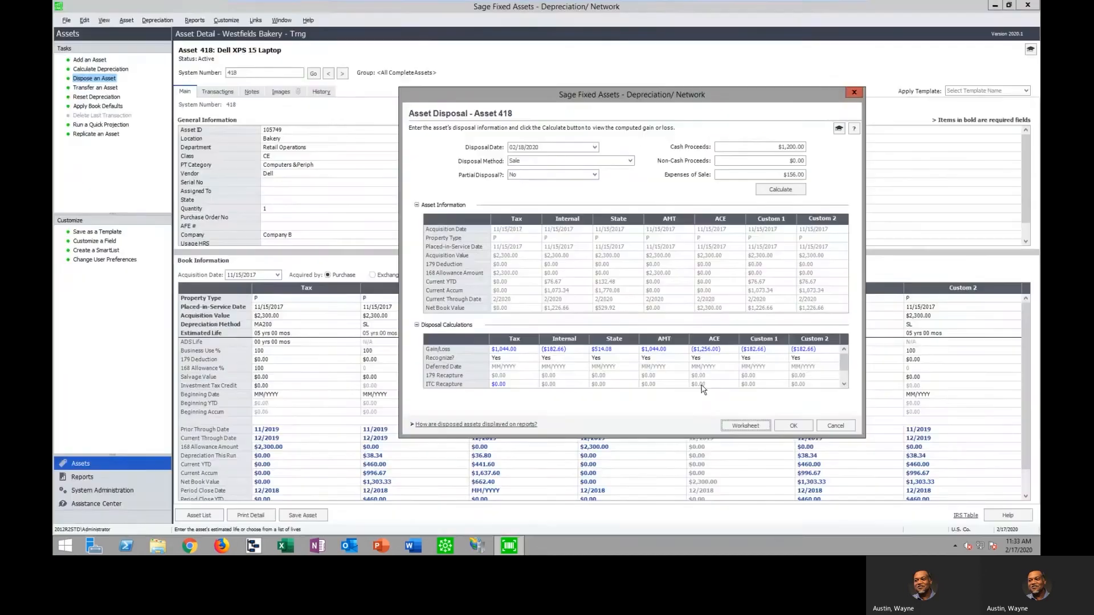
Complete the disposal of asset 418 and go to its transaction details to check the disposal method, proceeds and sale expense
click(793, 425)
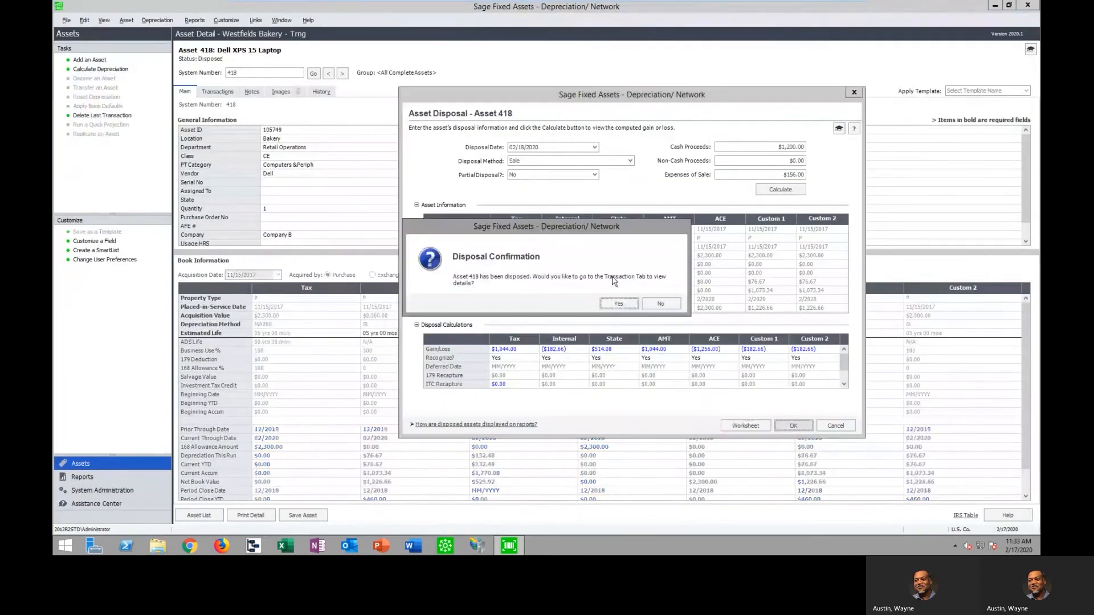
click(618, 304)
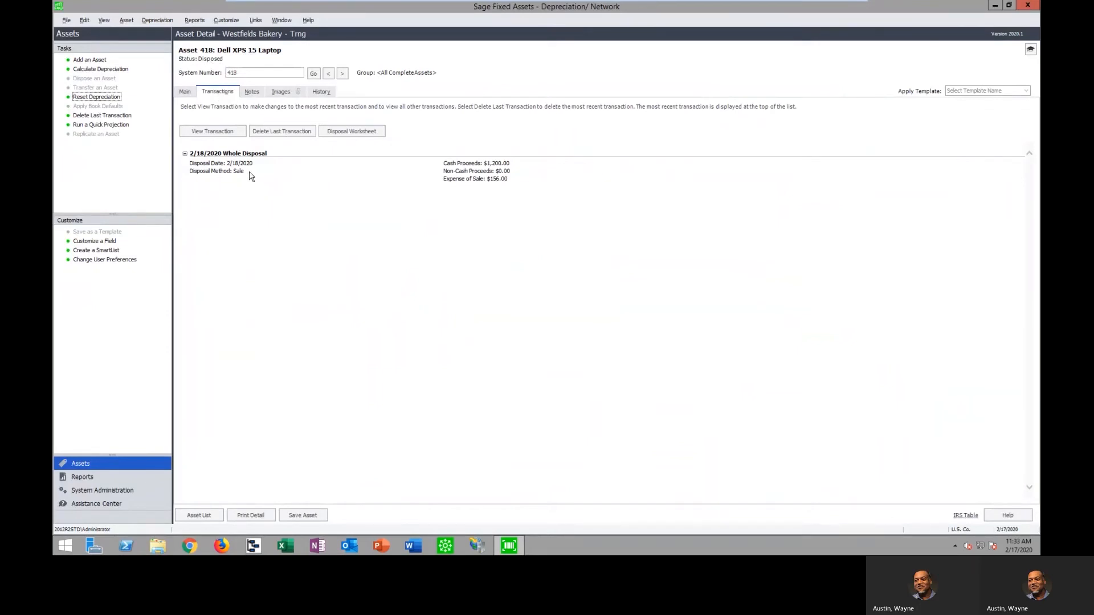
drag(270, 154, 229, 172)
drag(516, 164, 473, 180)
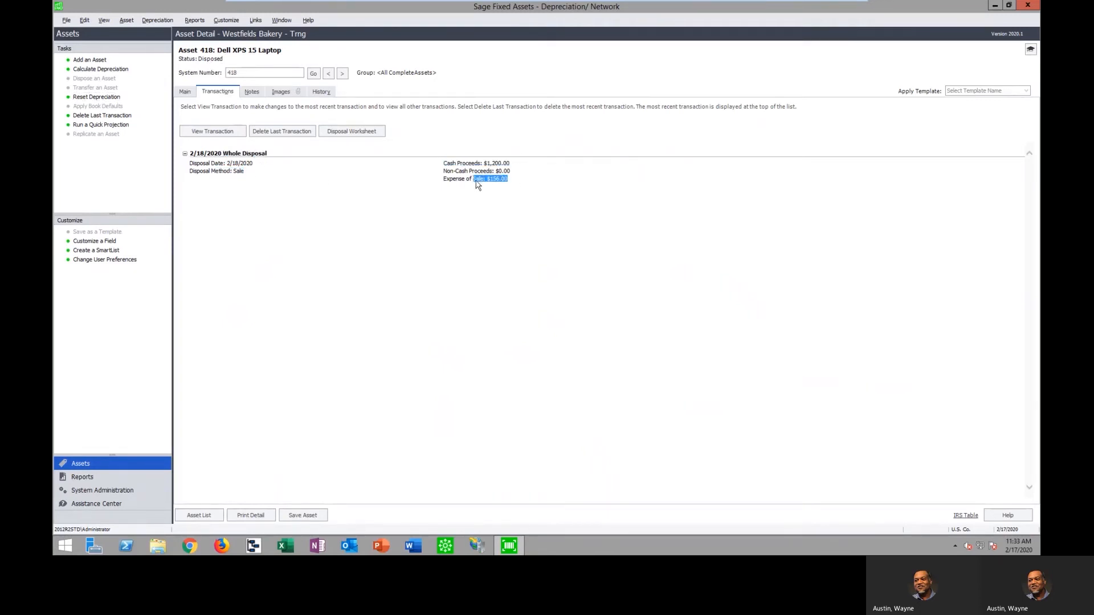
View the whole-disposal transaction and its disposal worksheet again, and close both without changes
click(220, 137)
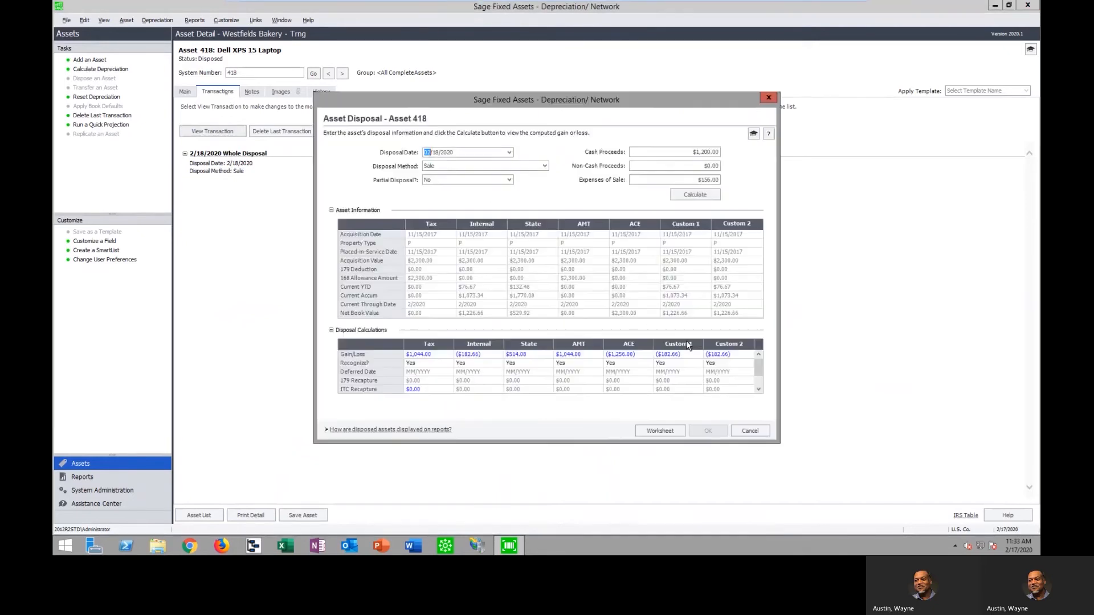
click(660, 431)
scroll(464, 245, down, 5)
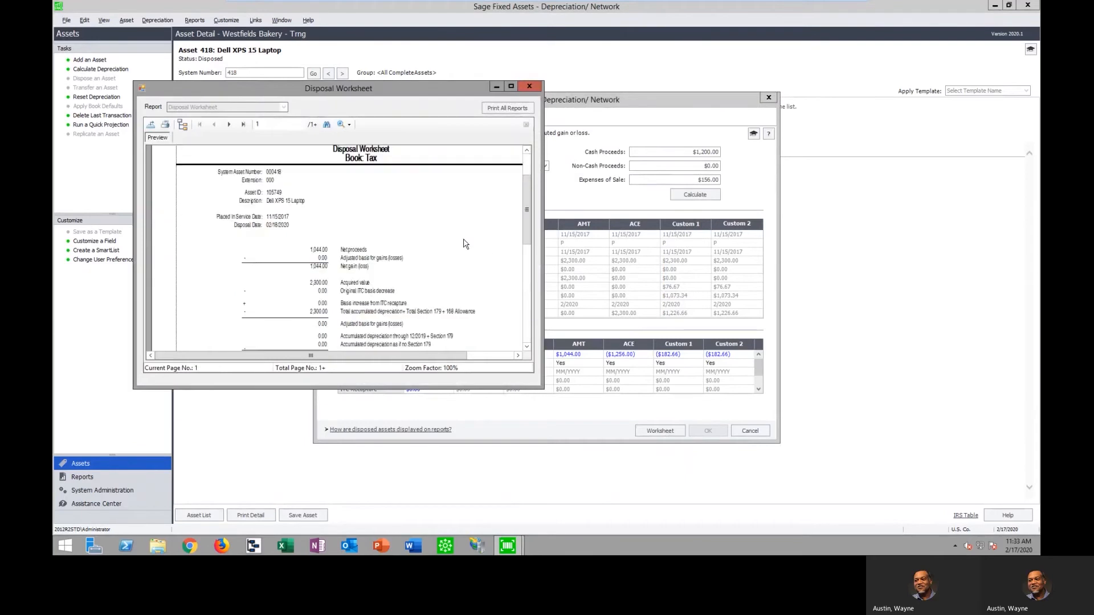
click(530, 86)
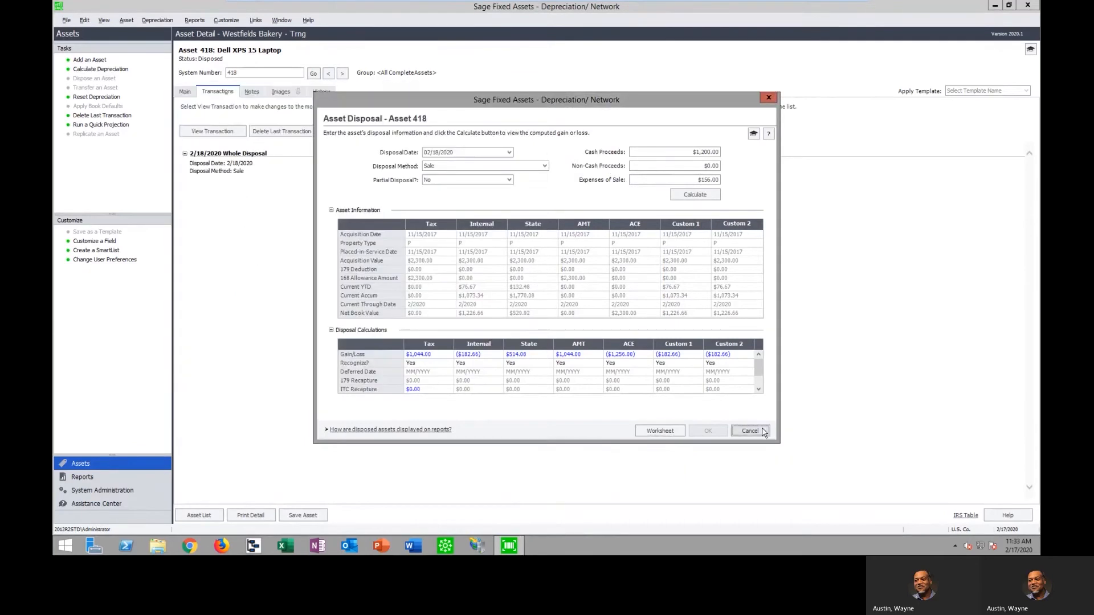
click(750, 430)
Check the disposed asset's main details and expand the Disposed Asset and Cash Proceeds change entries at the end of its history
click(188, 93)
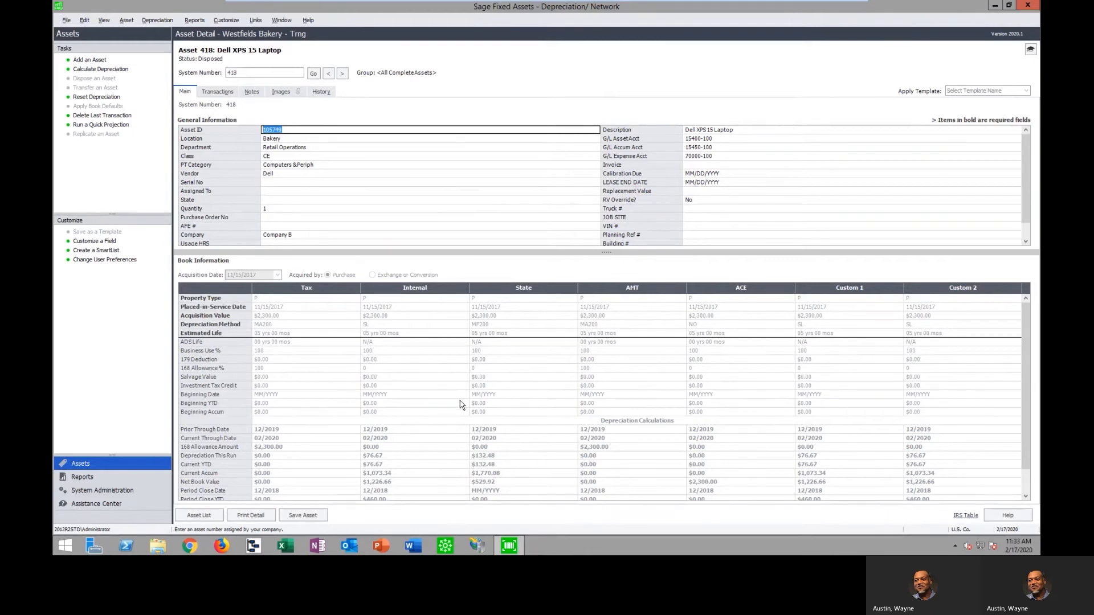
click(320, 92)
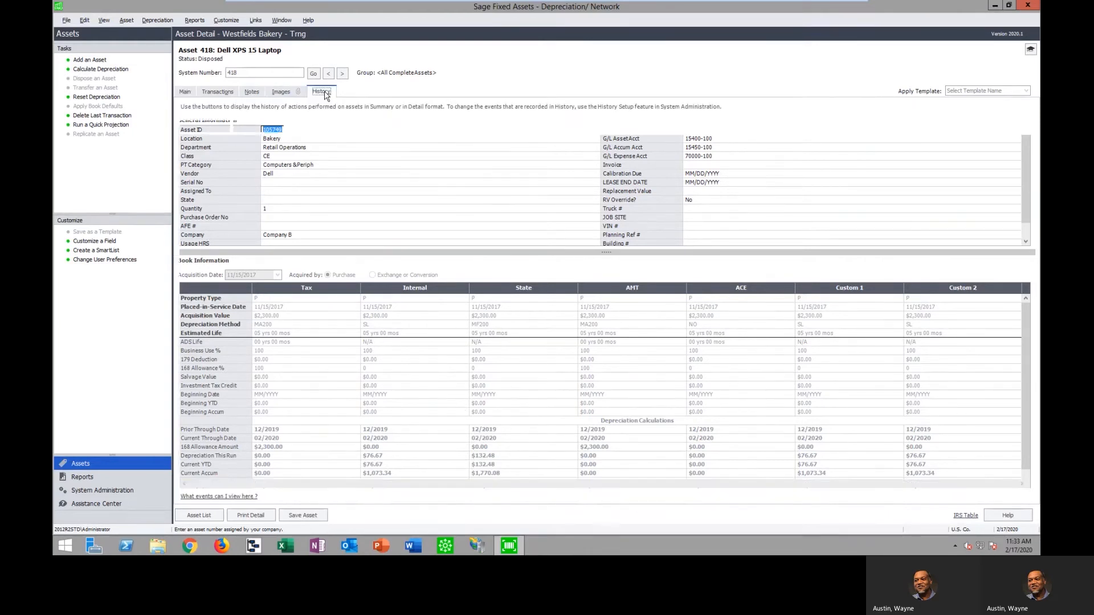
drag(1029, 206, 1035, 463)
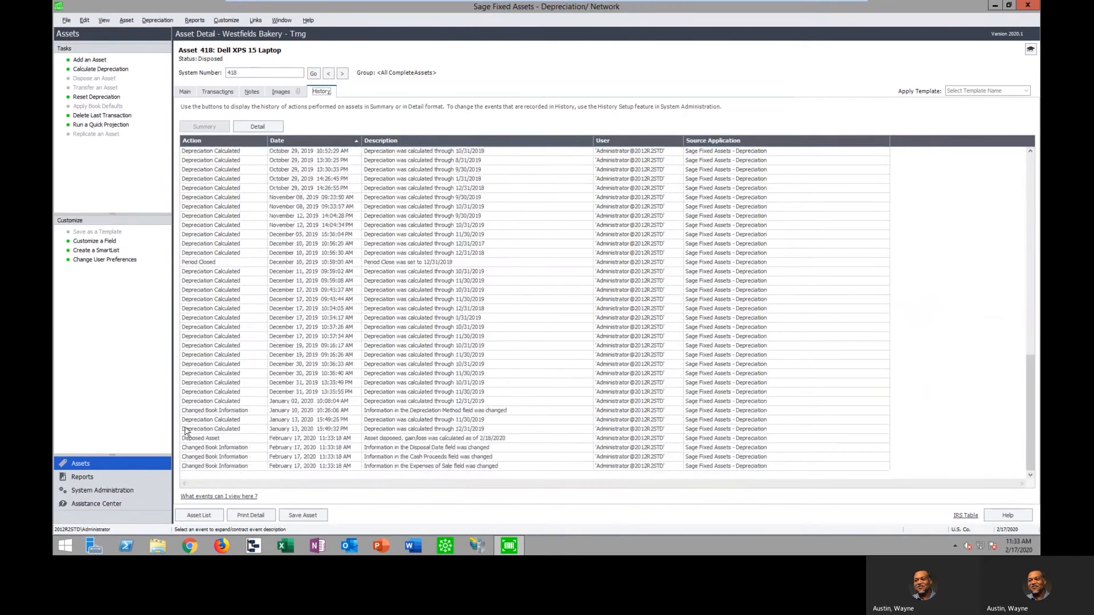
click(223, 439)
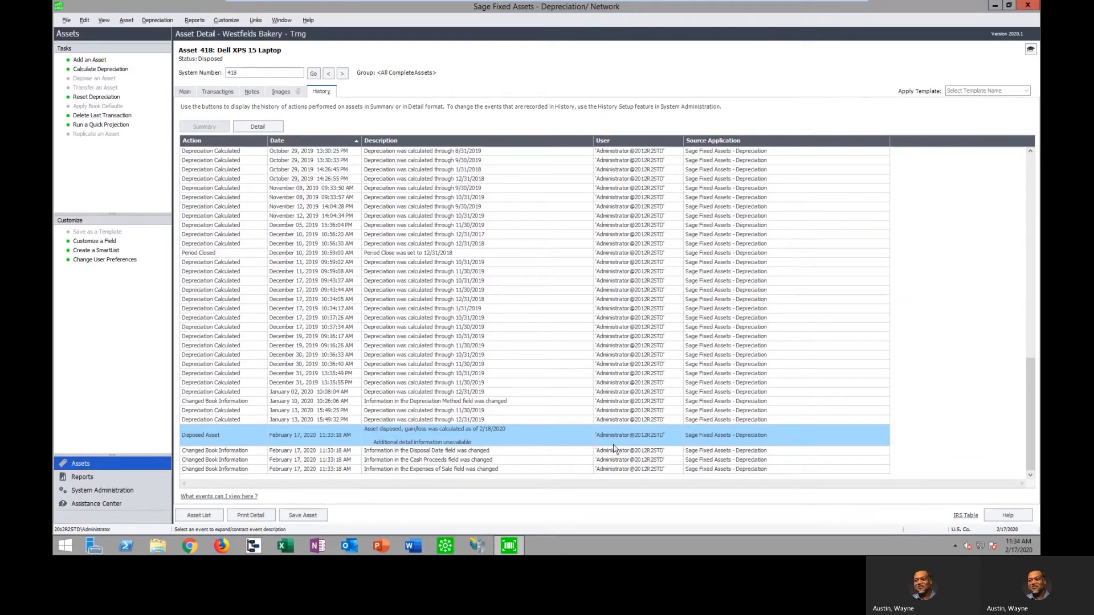
click(494, 460)
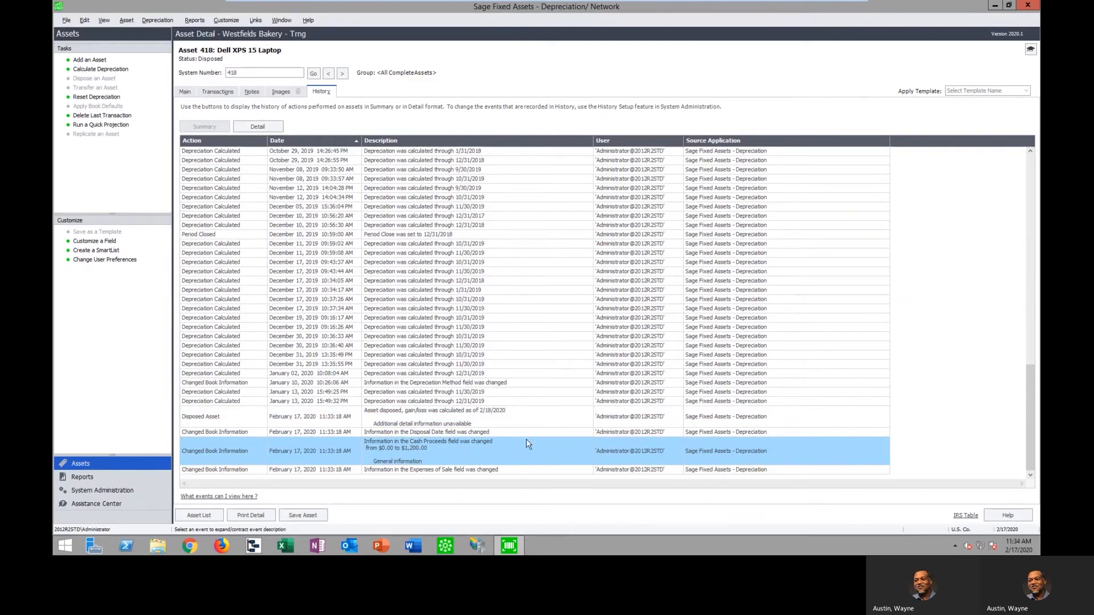
Expand the Expenses of Sale change in asset 418's history and delete its last transaction, the whole disposal
click(495, 472)
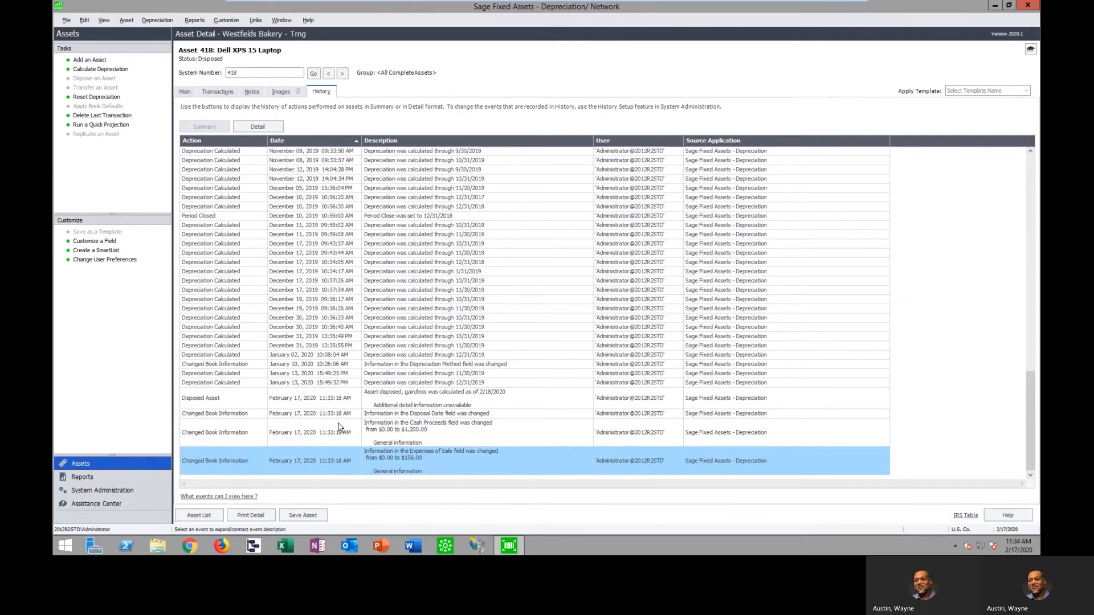
click(186, 93)
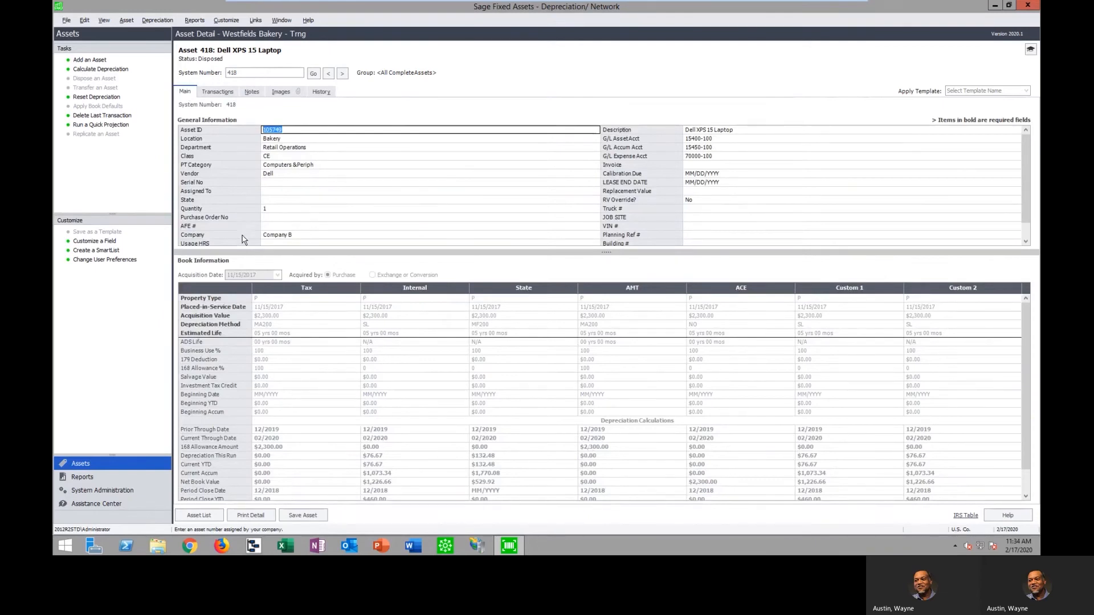
click(222, 93)
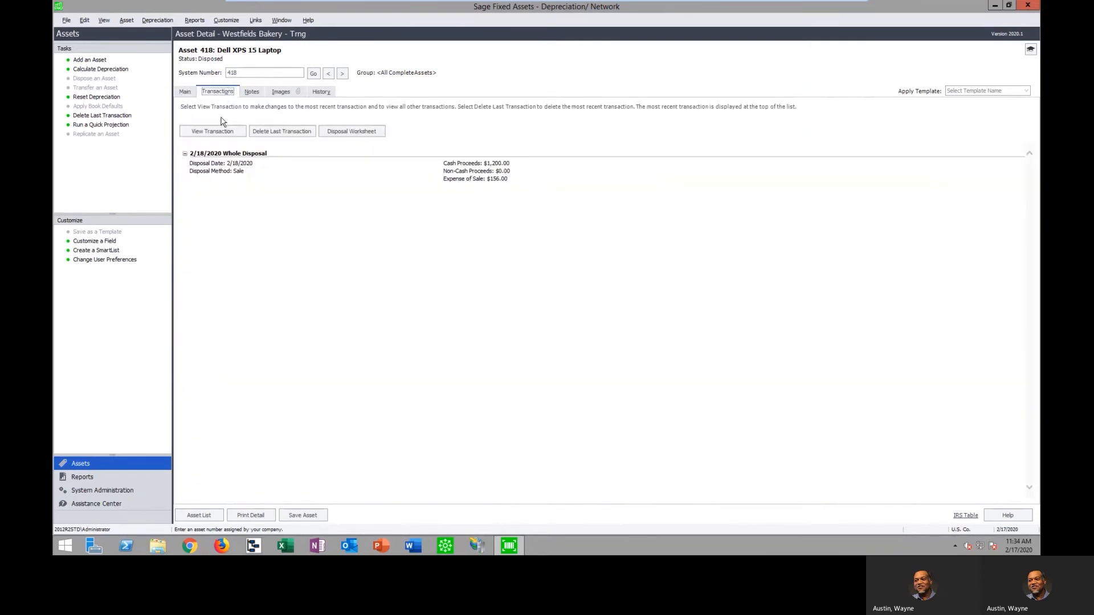
click(291, 133)
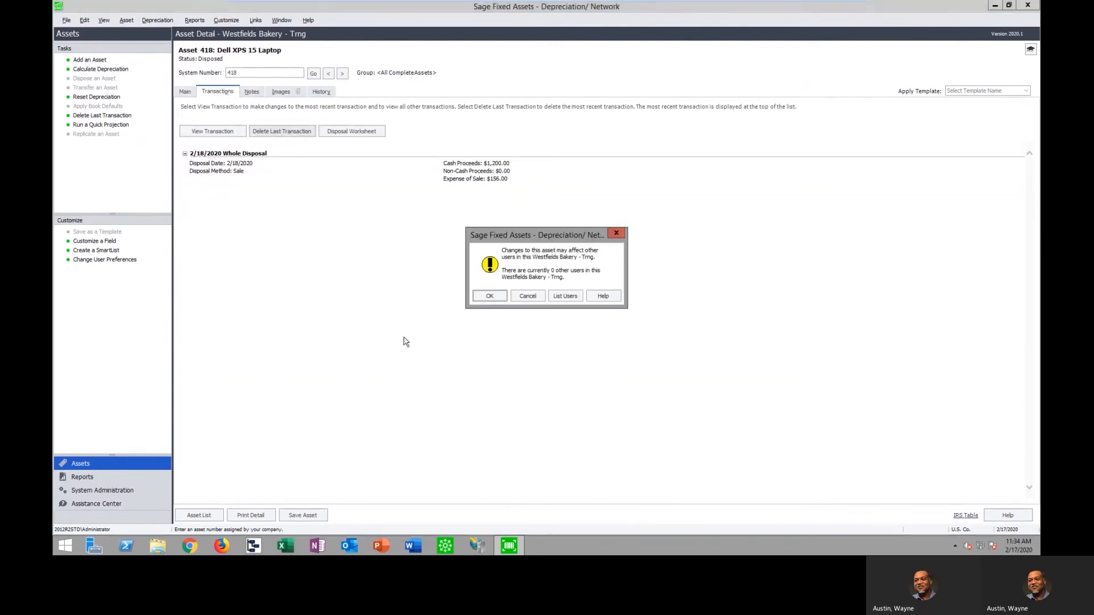
click(491, 297)
click(611, 307)
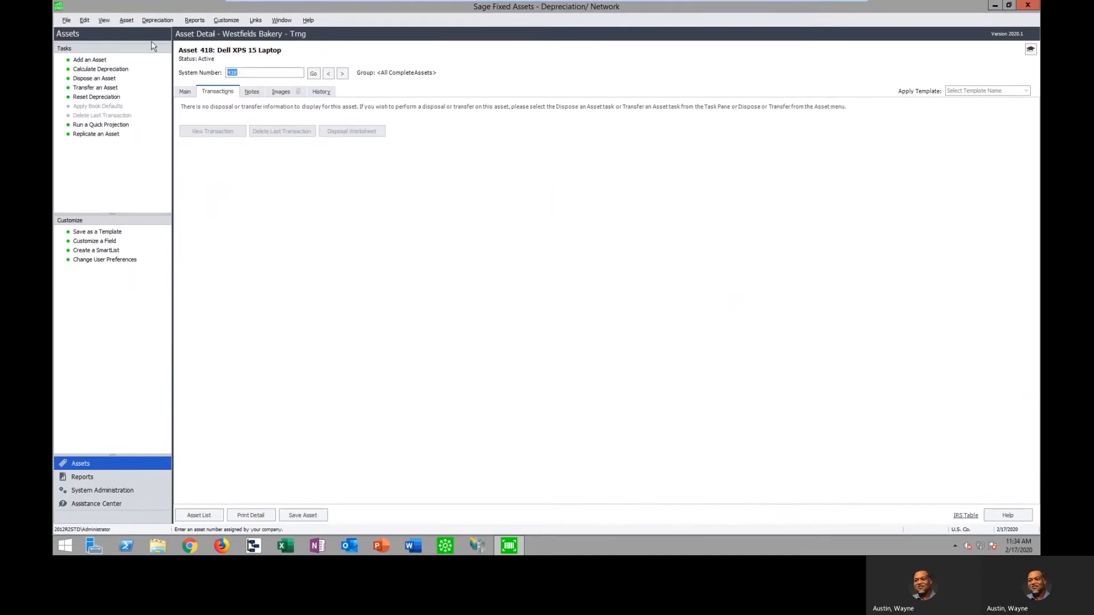
Check the restored asset's main details and expand the Disposed Asset, Expenses of Sale and Deleted Last Transaction entries in its history
click(185, 92)
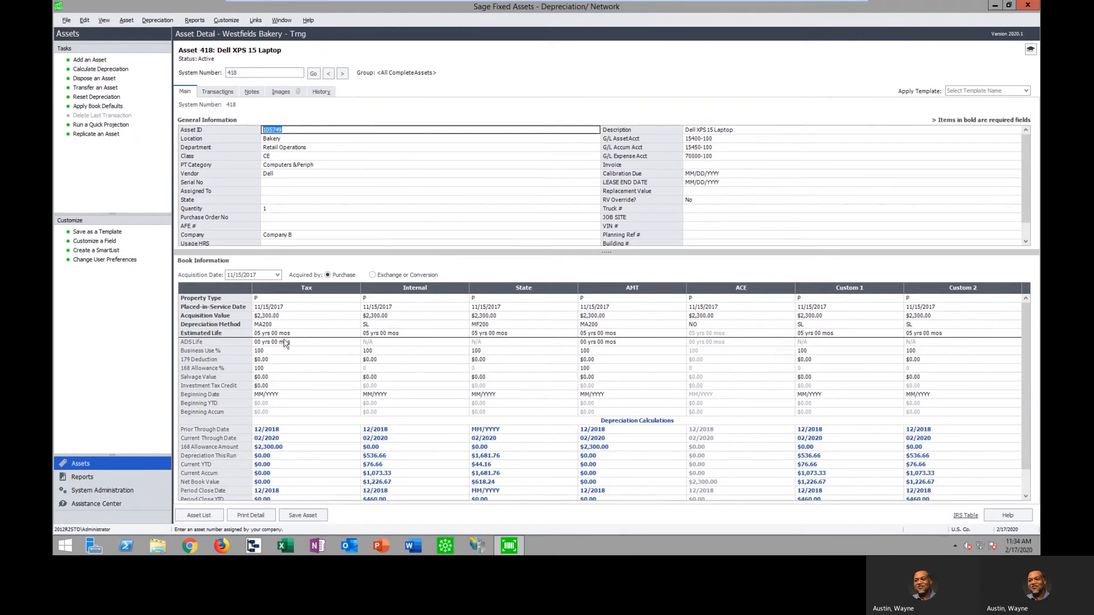
click(321, 92)
drag(1029, 222, 1029, 422)
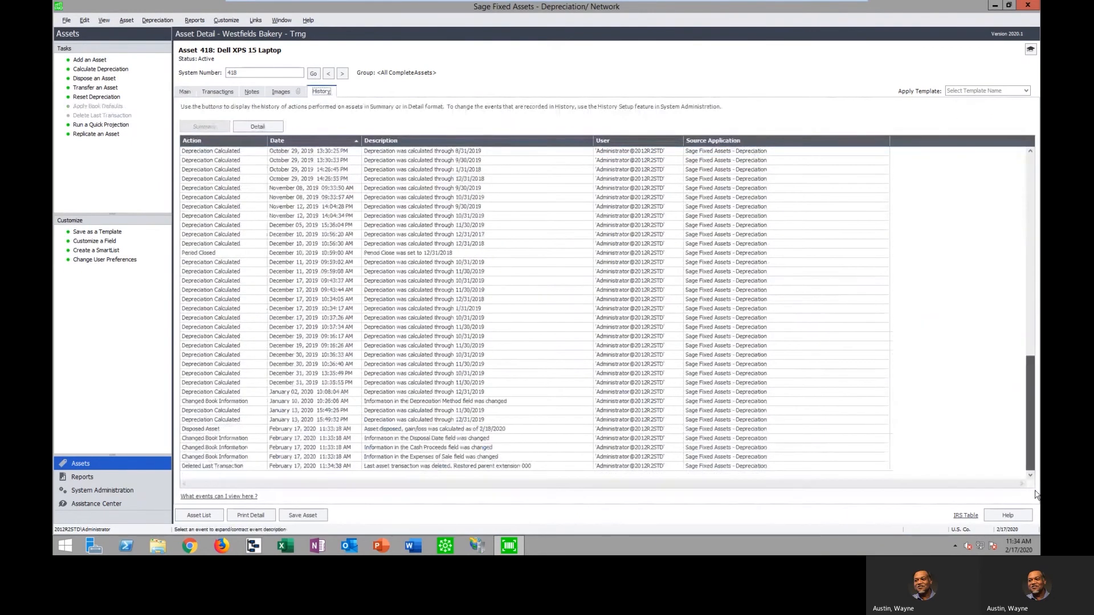
click(244, 431)
scroll(357, 423, down, 1)
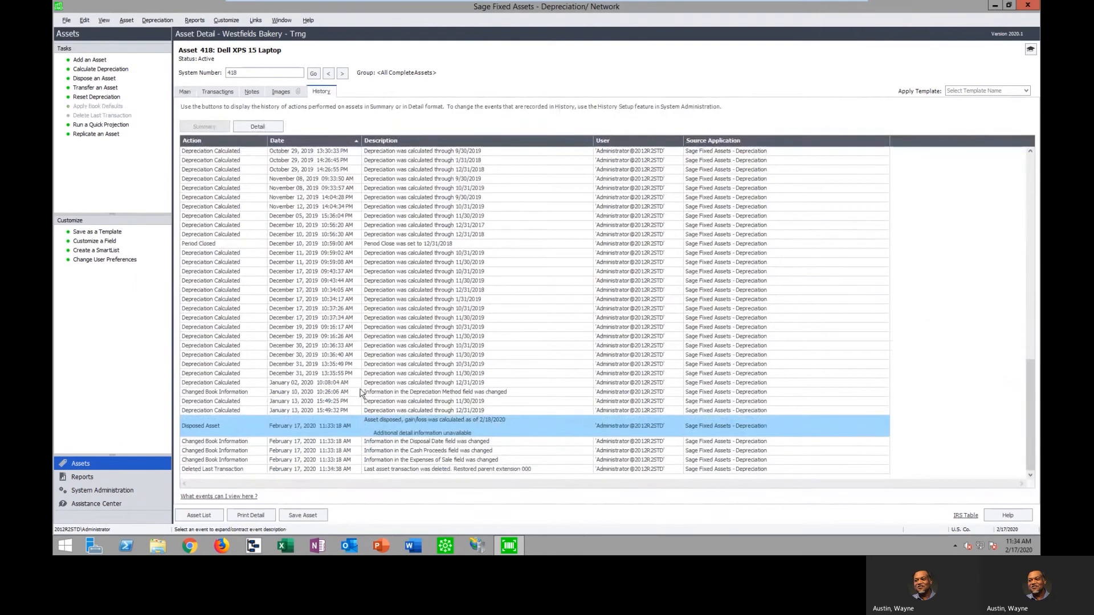
click(319, 461)
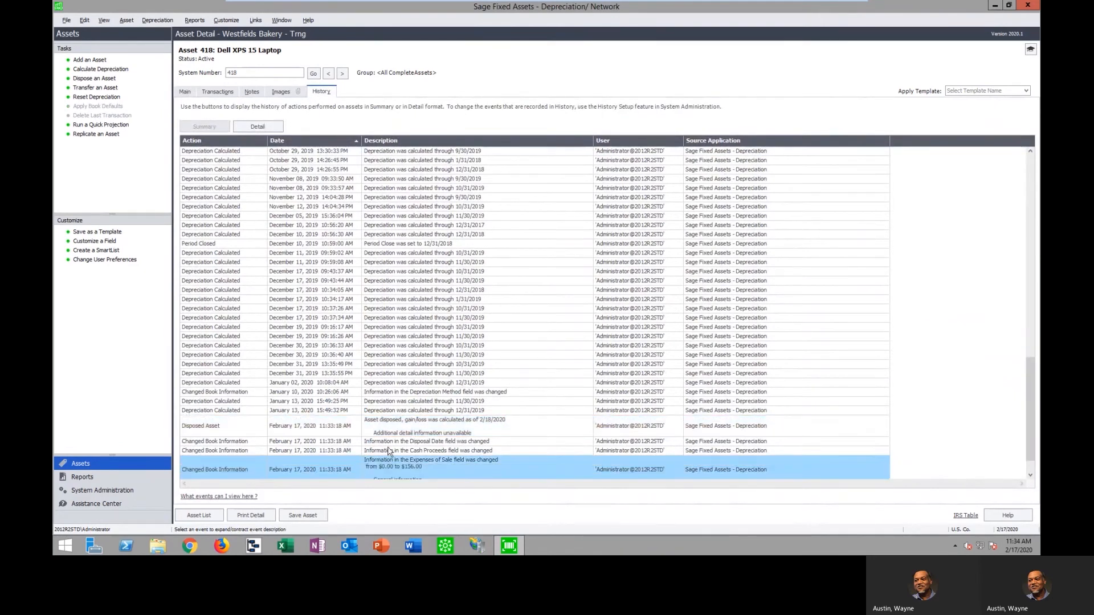
click(271, 470)
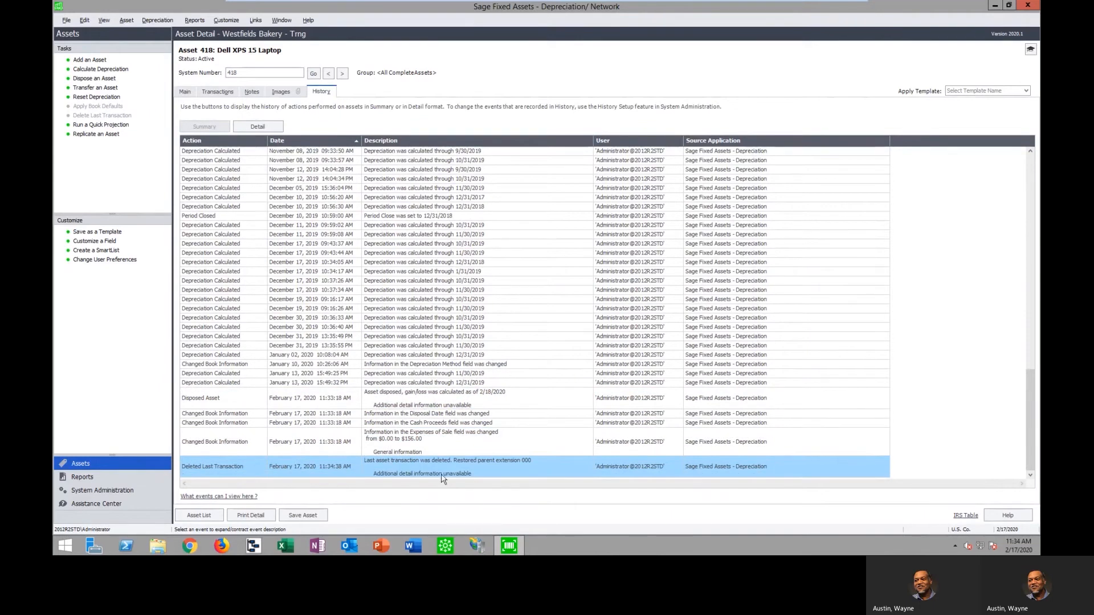
click(184, 92)
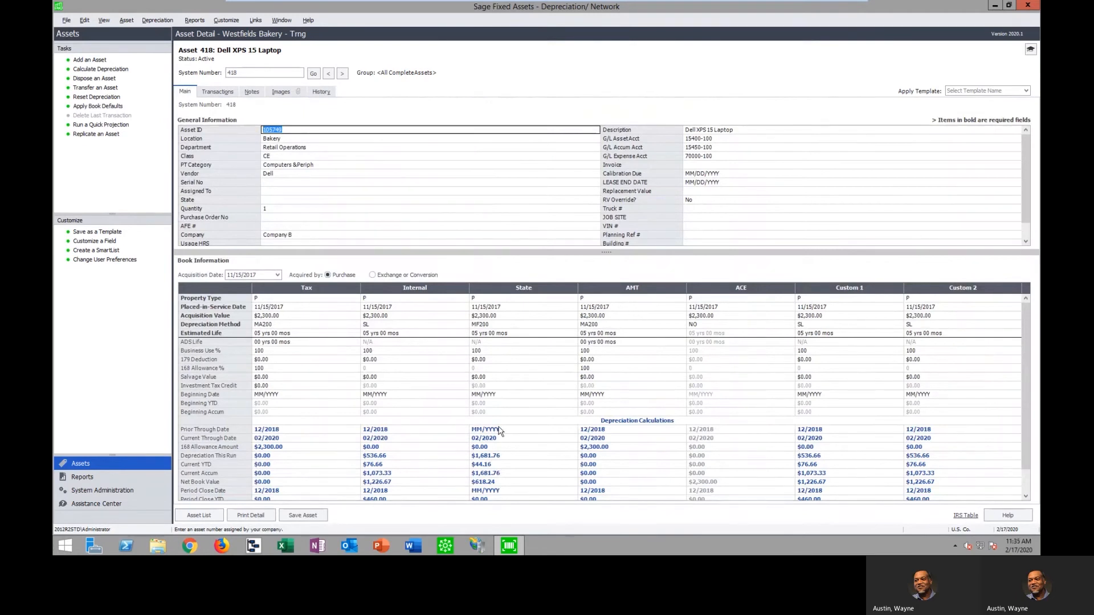
Review the asset, depreciation and report permissions of the Restricted company security profile, and close it without changes
click(97, 490)
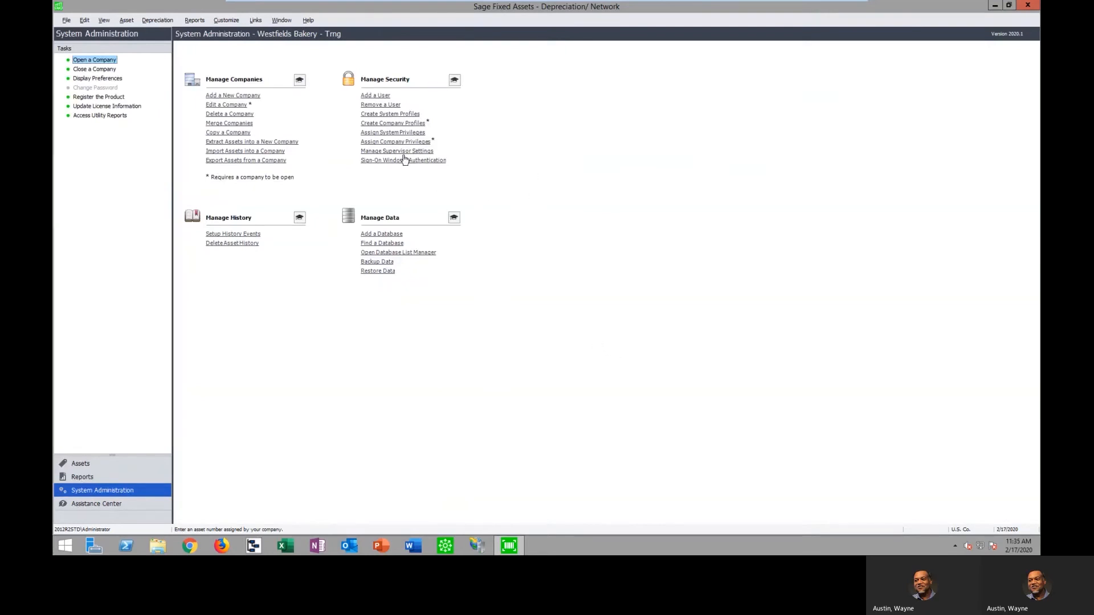
click(398, 123)
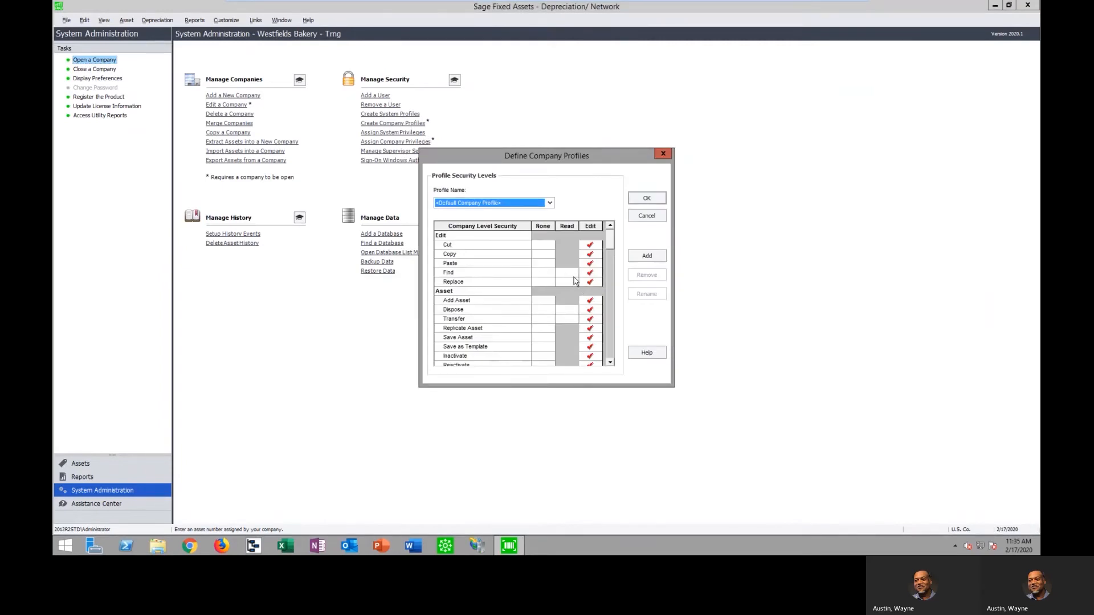
click(549, 204)
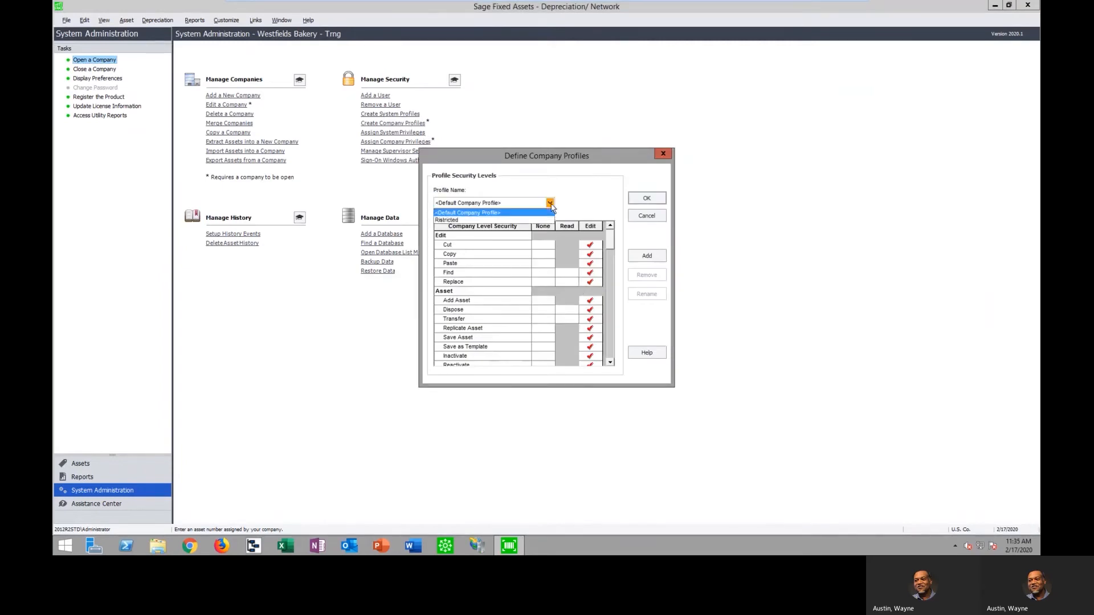
click(497, 221)
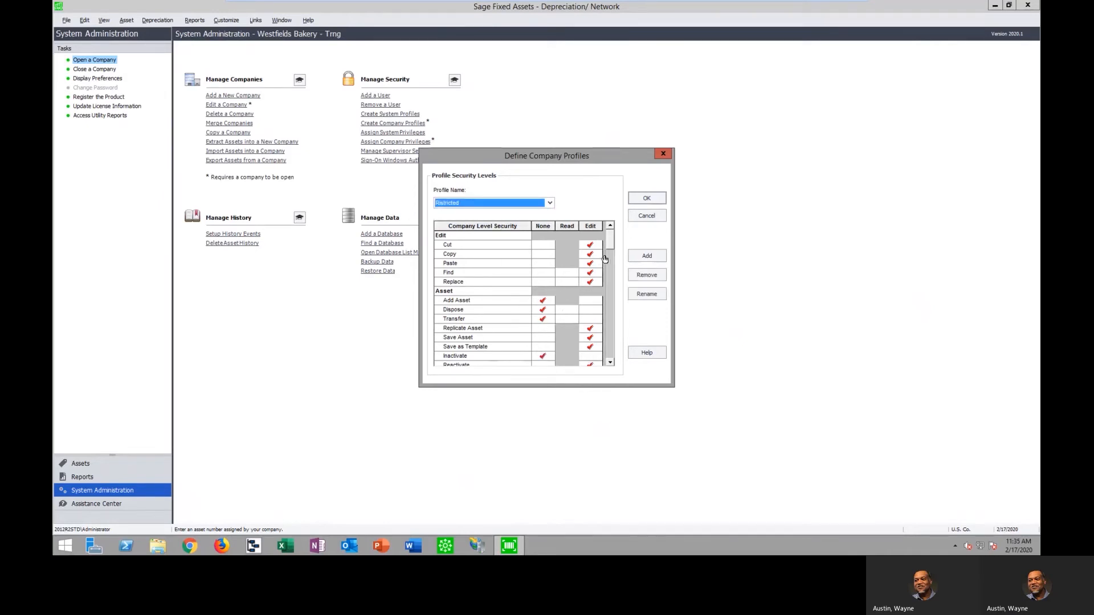
drag(612, 247, 613, 256)
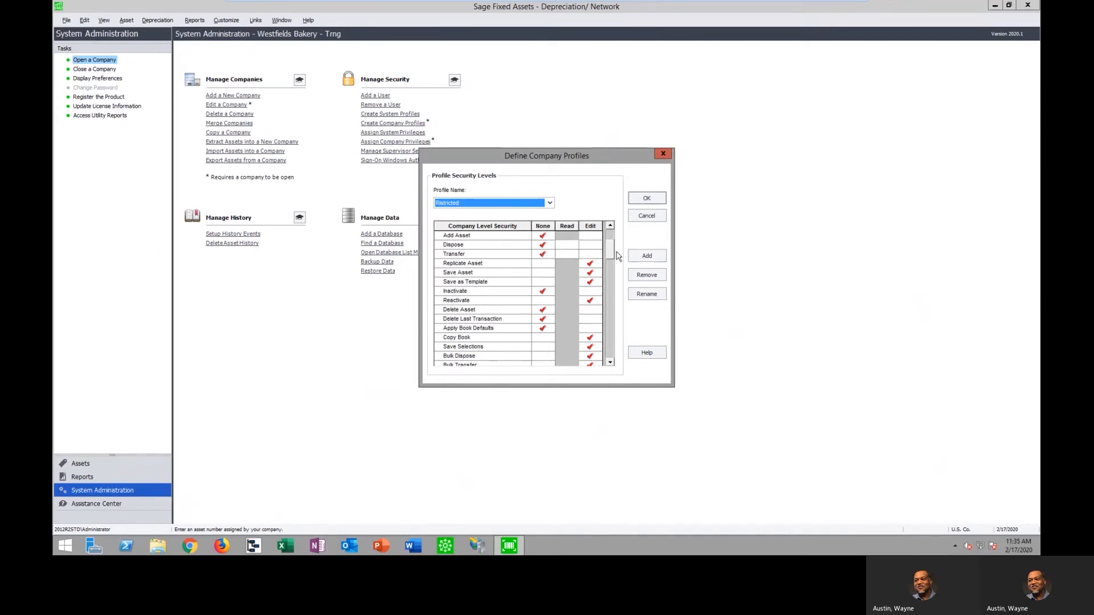
drag(610, 254, 611, 272)
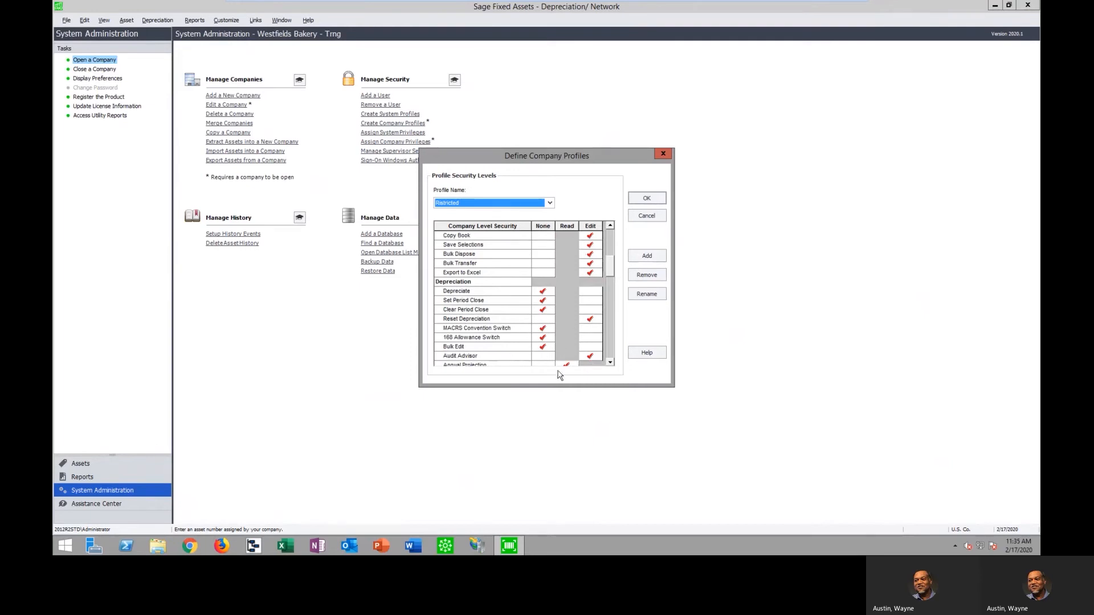
drag(611, 273, 611, 292)
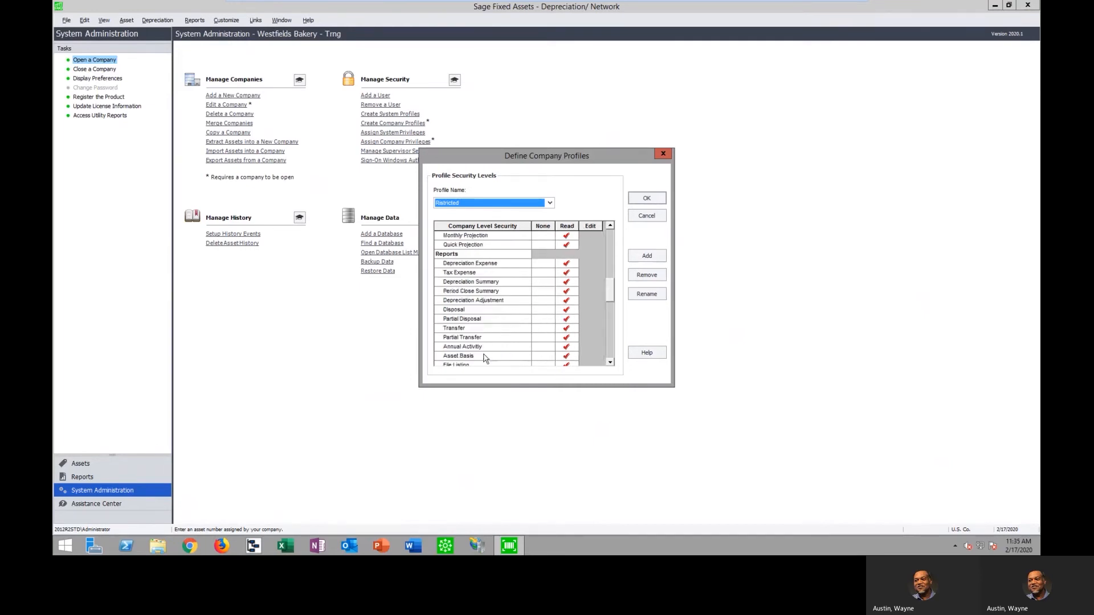
click(645, 217)
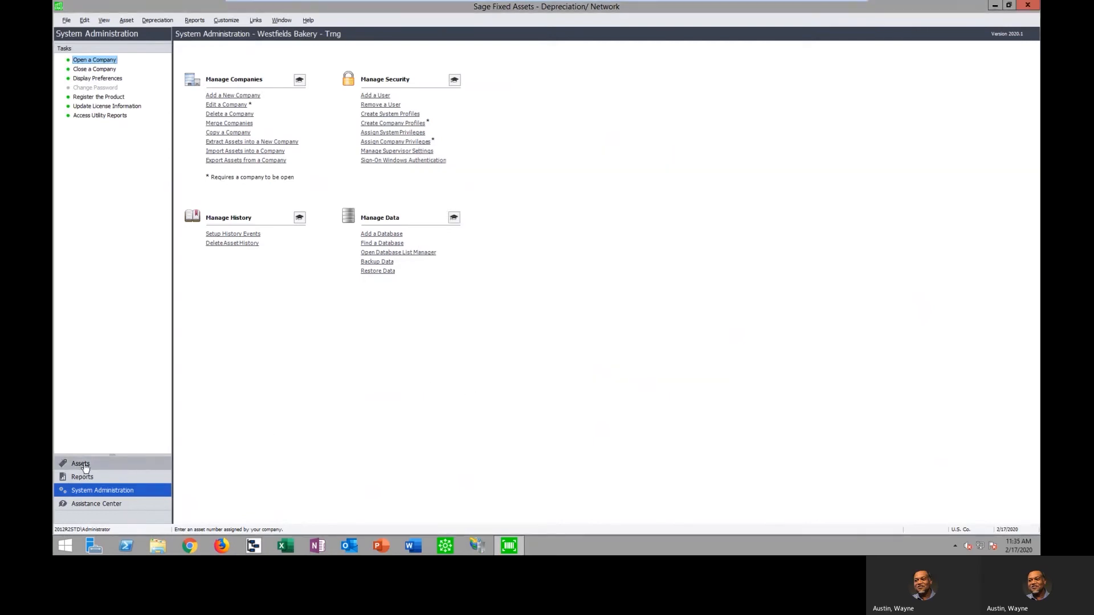
Return to the asset list and find all assets whose description contains "dell"
click(81, 464)
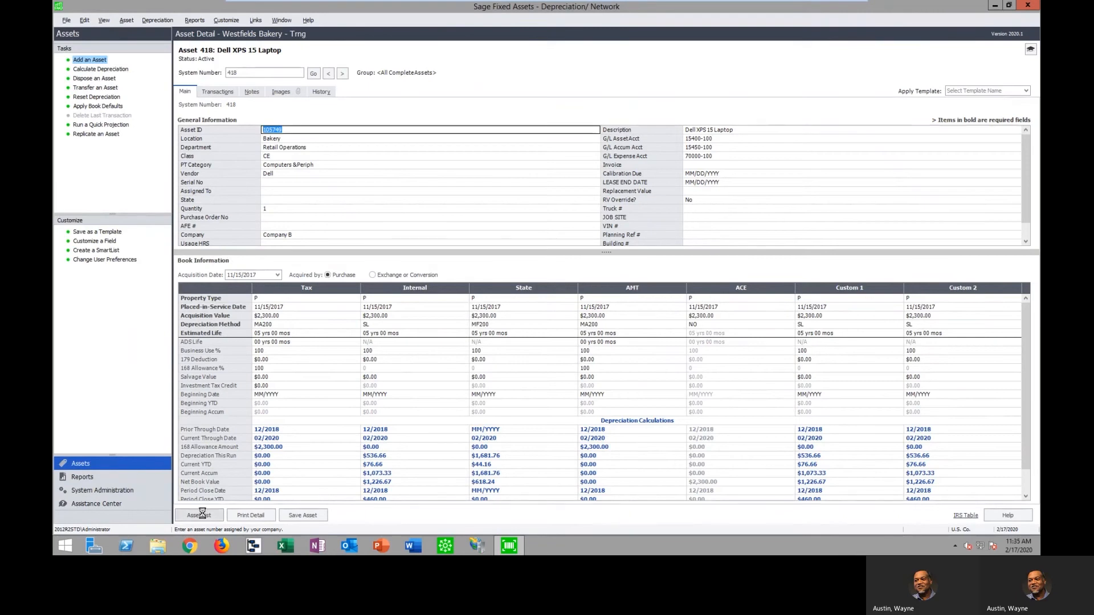
click(201, 516)
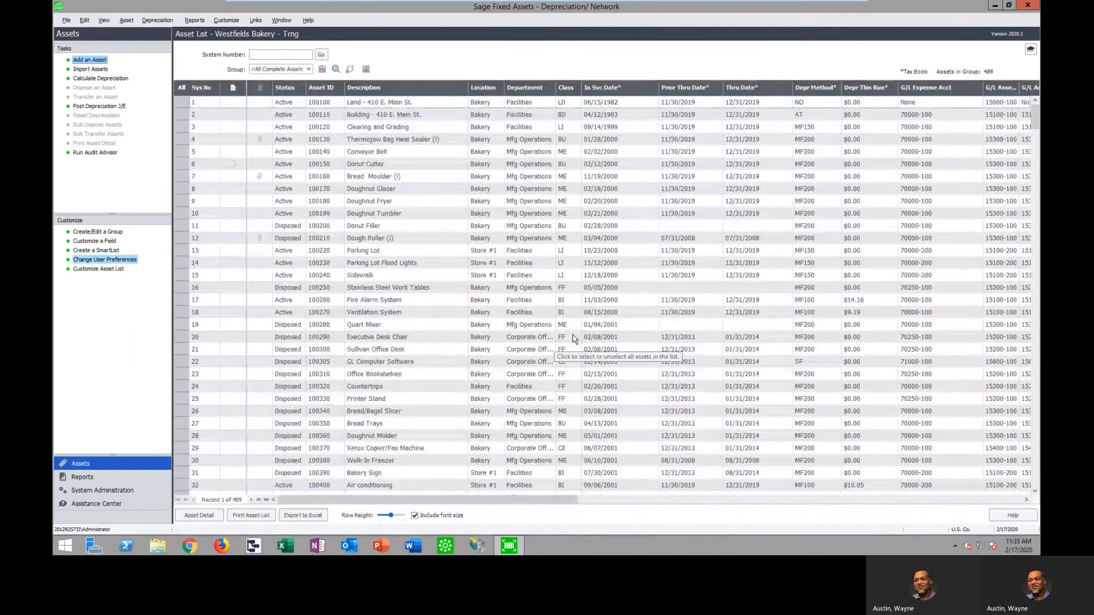
click(336, 73)
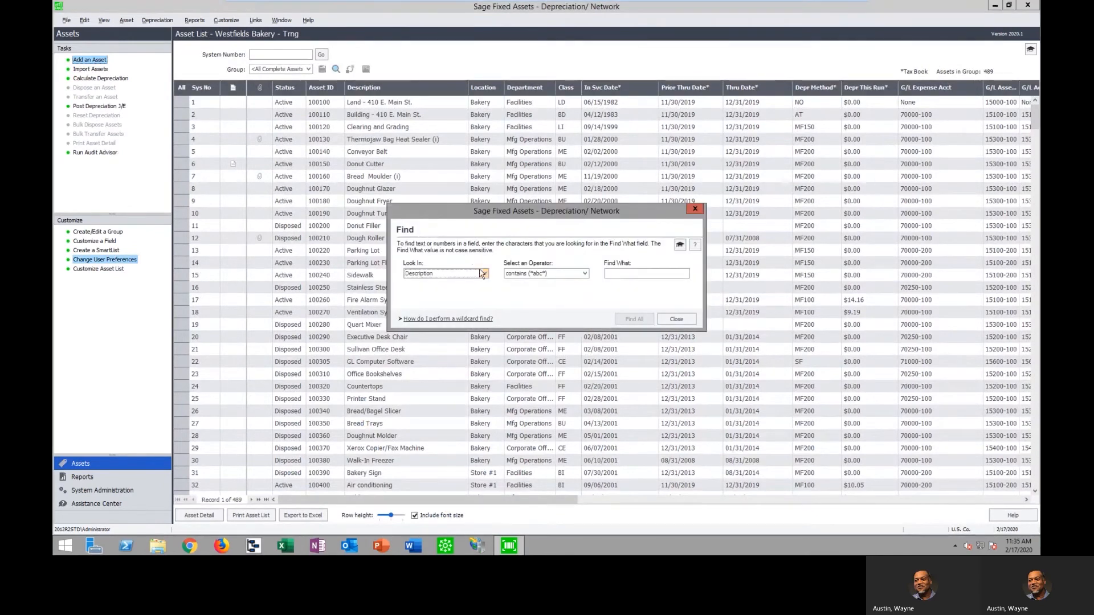
click(484, 273)
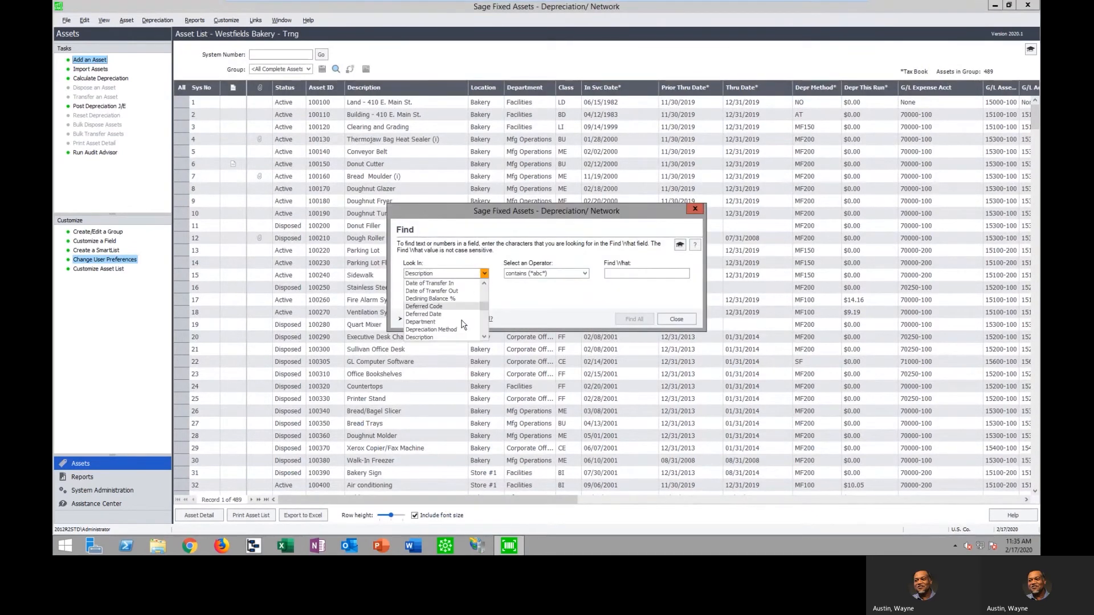
click(628, 273)
text(de)
click(634, 319)
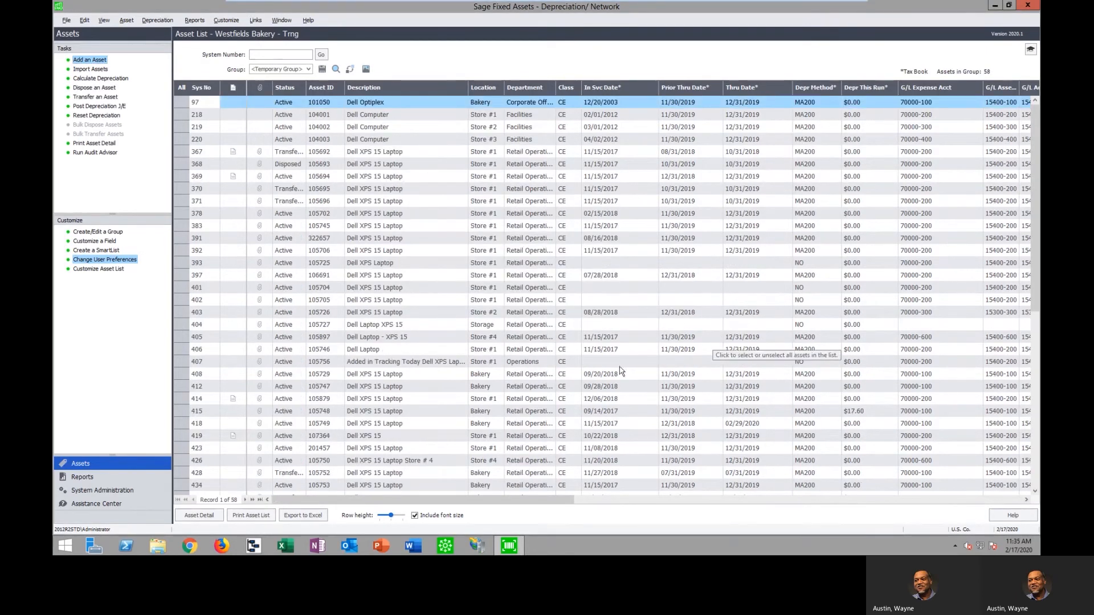
Try selecting and unselecting all found assets, and select the range from system number 378 through 405
click(409, 215)
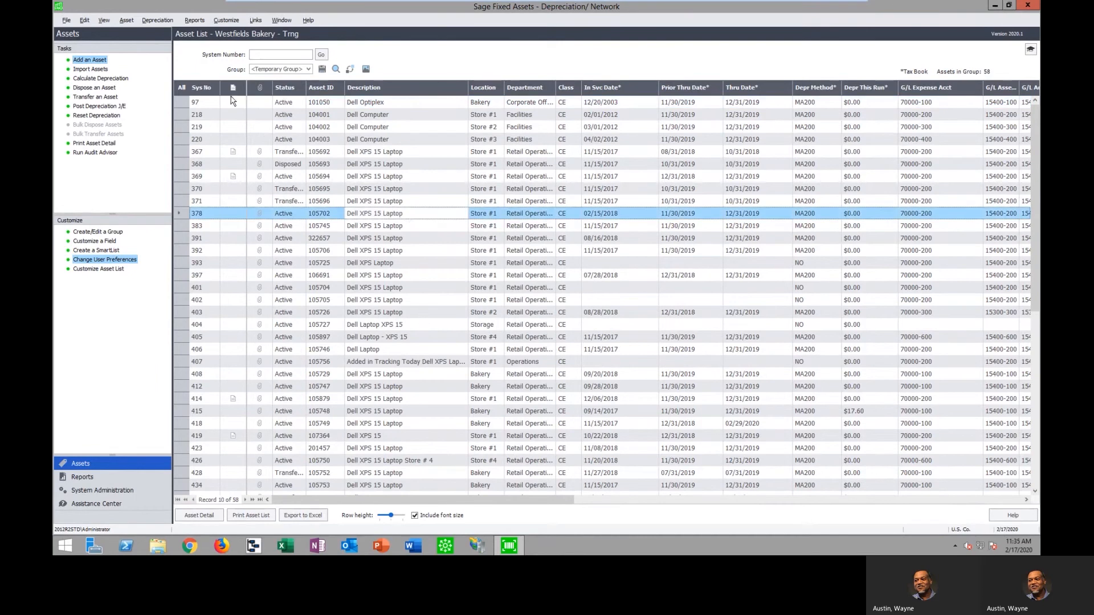
click(184, 87)
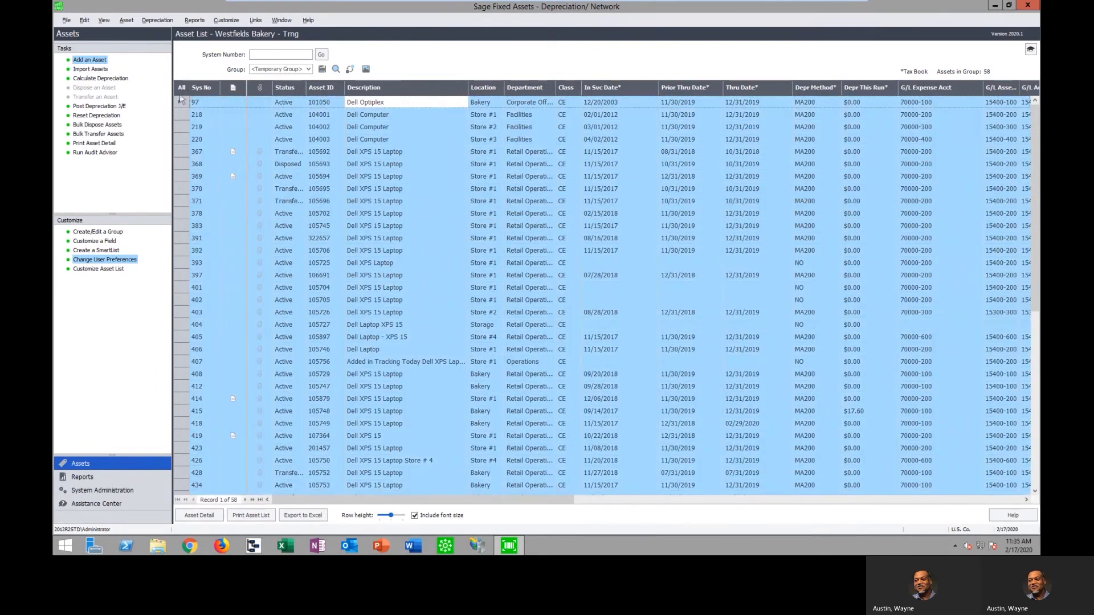
click(181, 87)
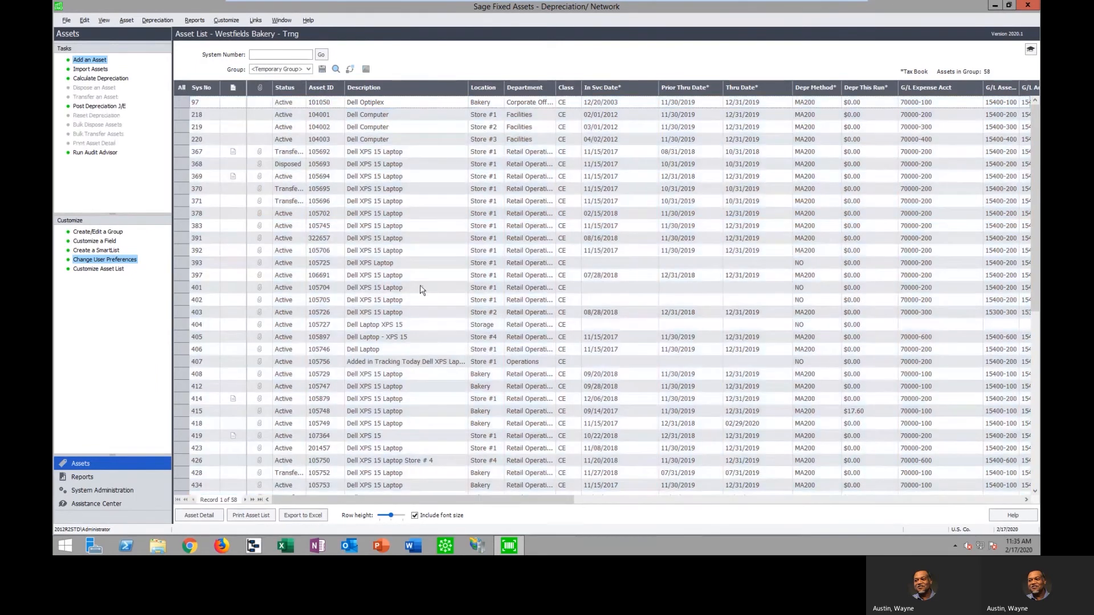
click(409, 213)
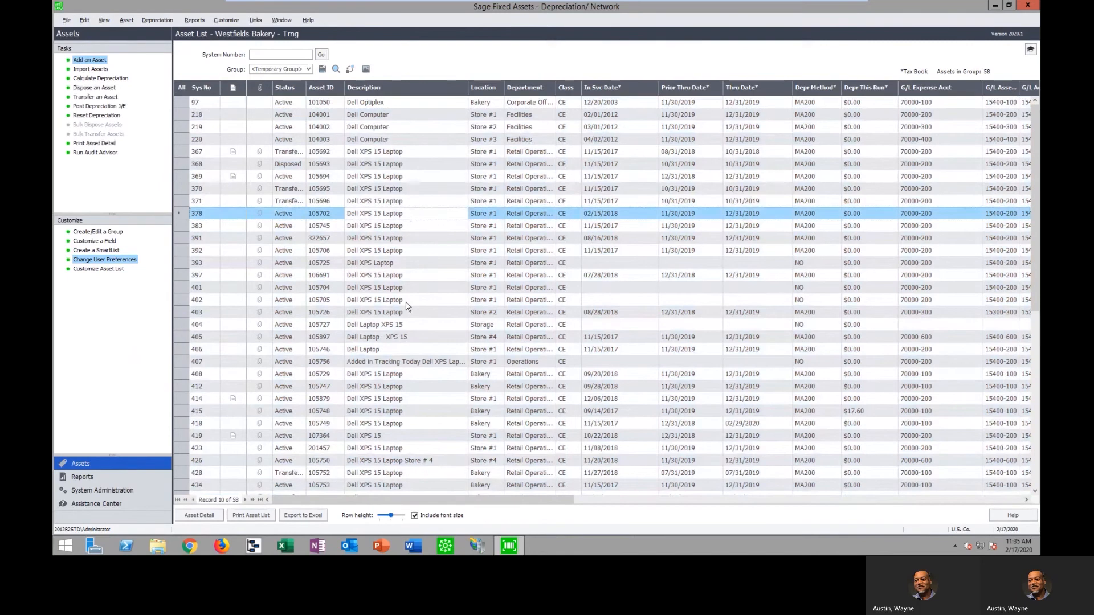
shift+click(413, 337)
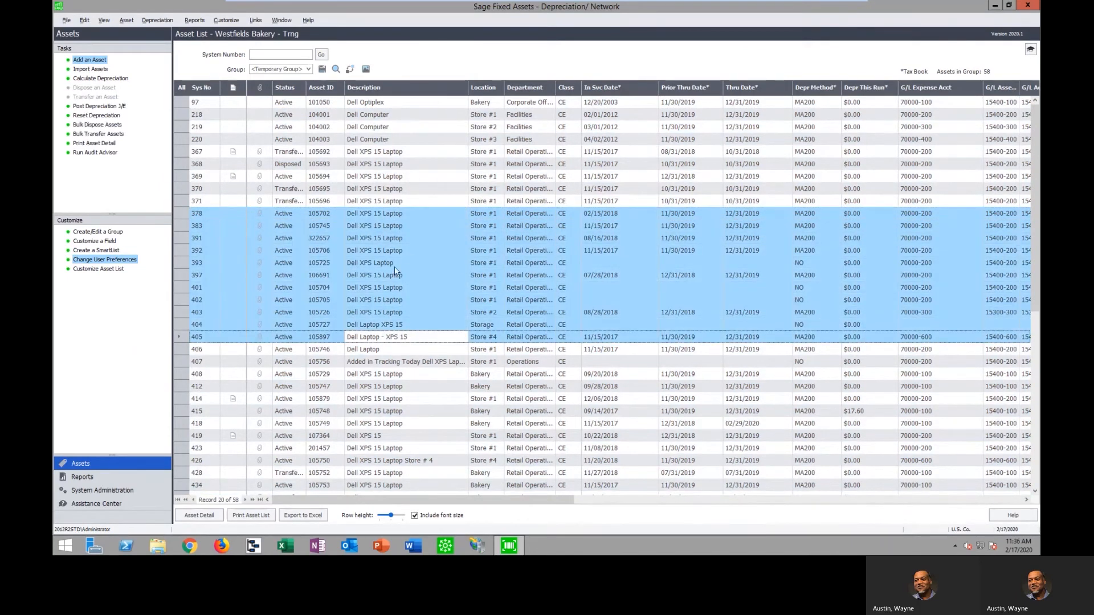
Start a bulk disposal of the selected assets dated 02/17/2020, look over the disposal methods and amount fields, and cancel it
click(103, 124)
click(494, 294)
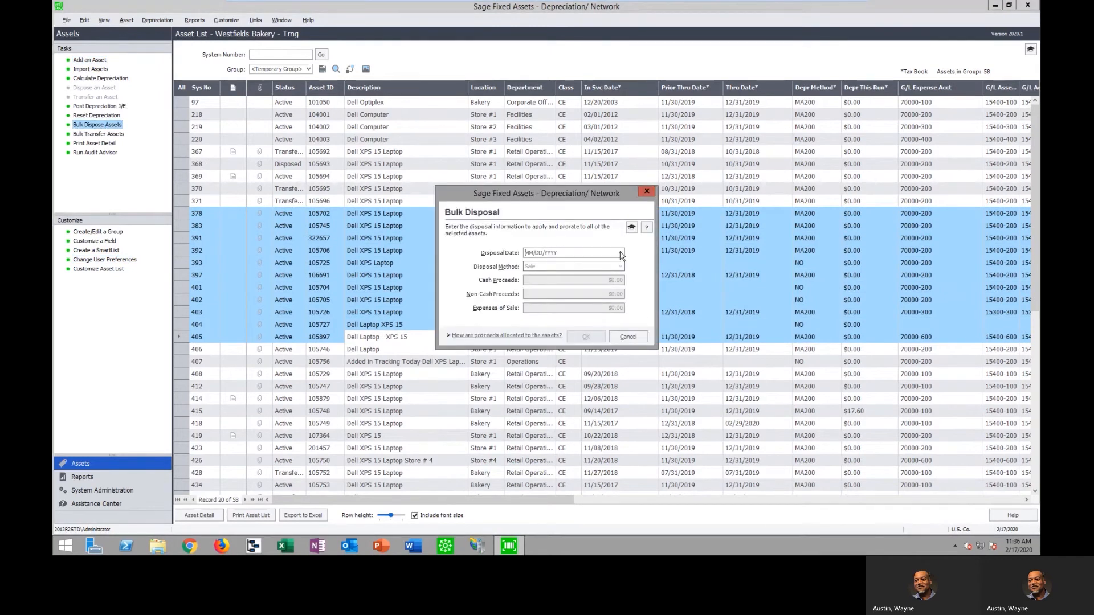
click(620, 253)
click(561, 378)
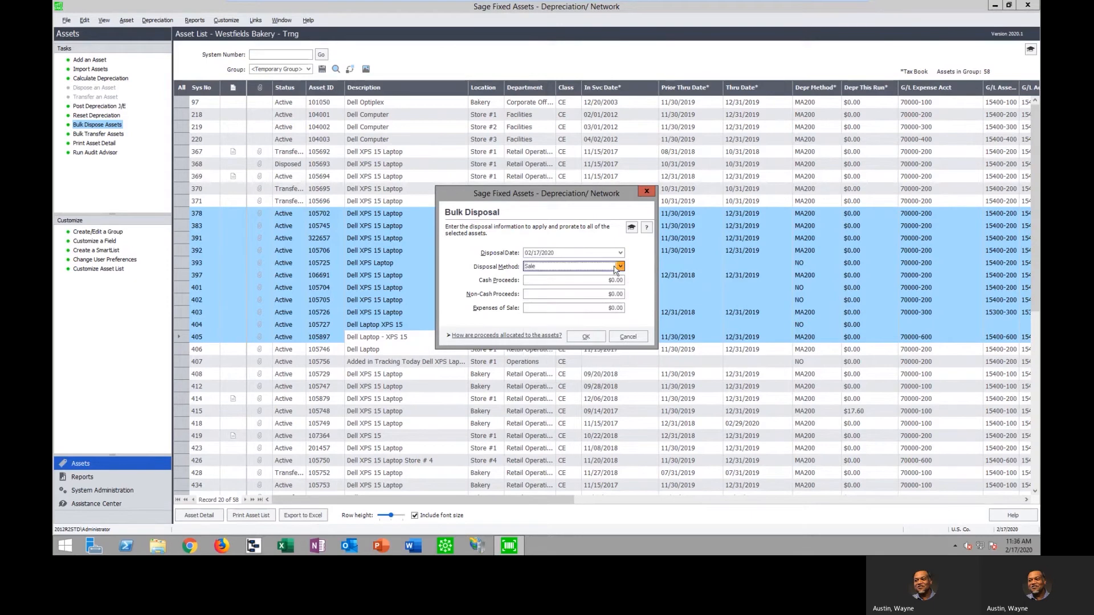
click(621, 266)
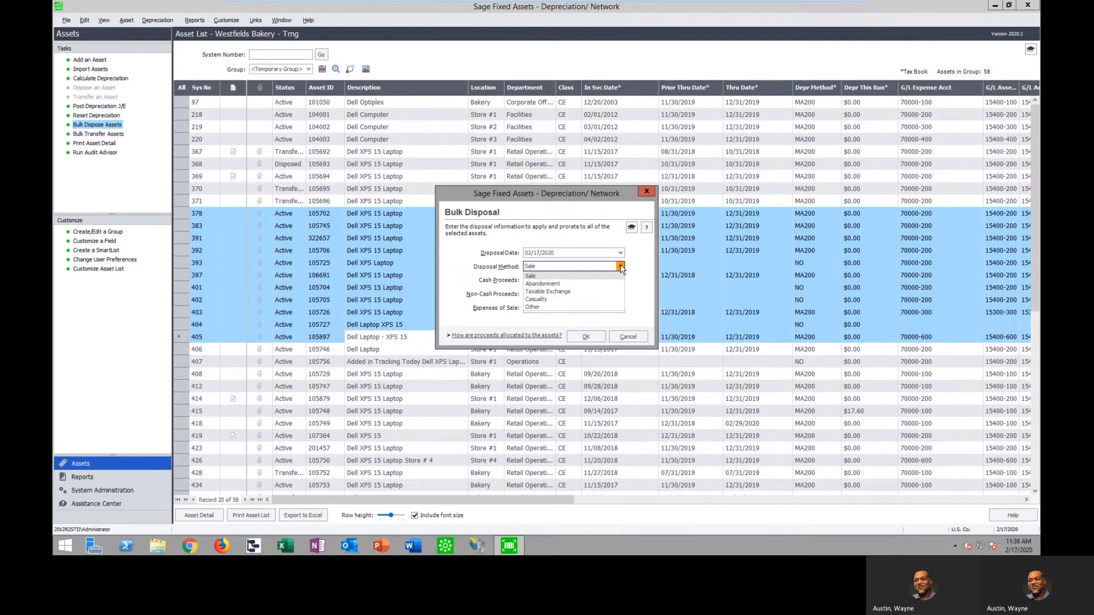
click(621, 268)
click(621, 267)
click(621, 267)
drag(593, 281, 636, 315)
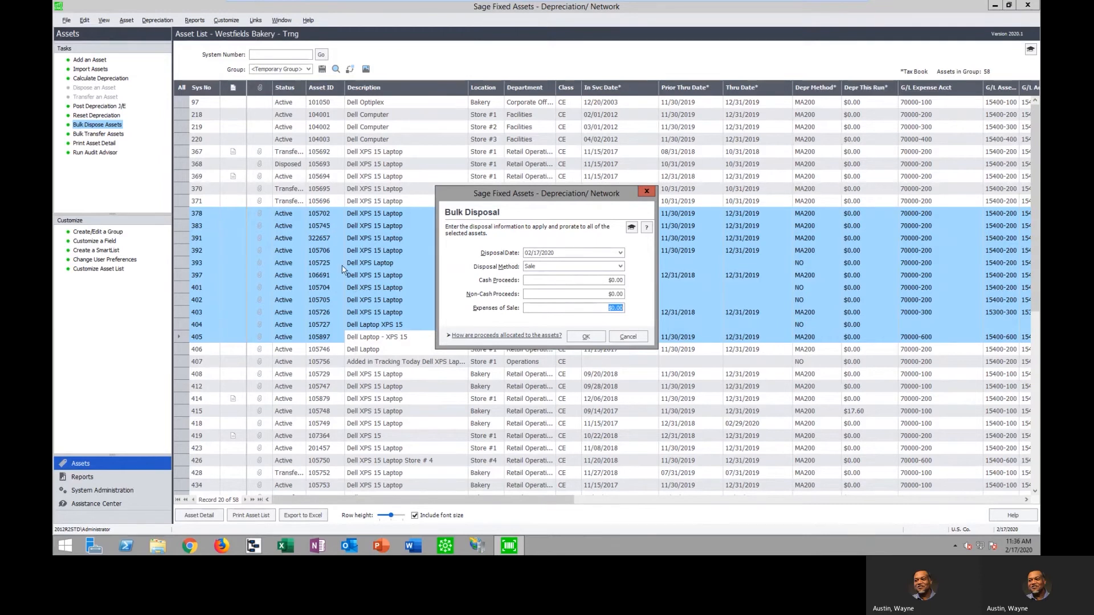
click(627, 337)
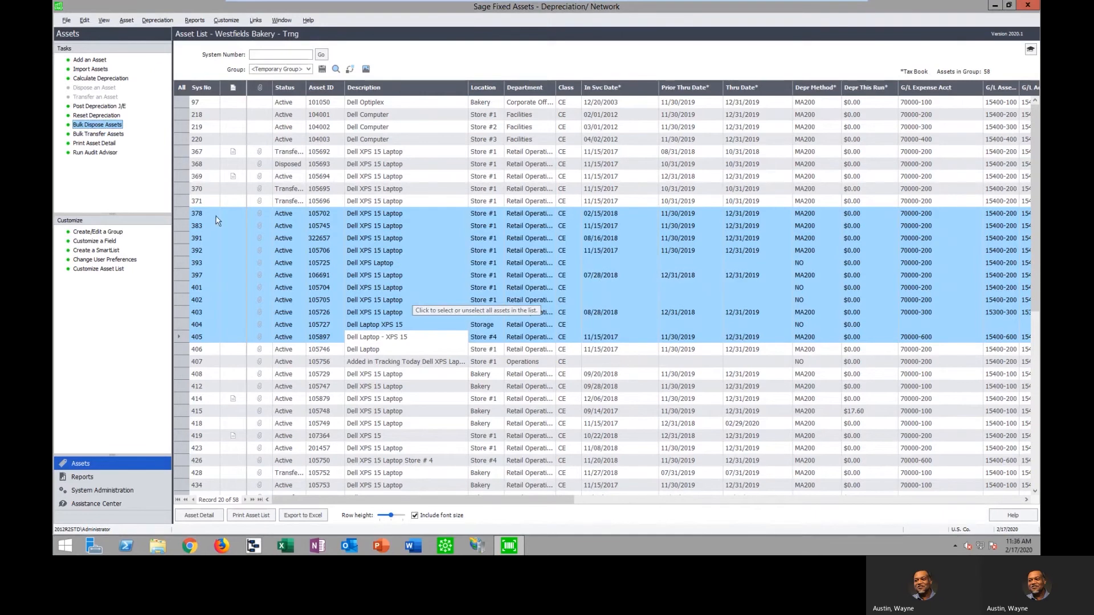
Start a bulk transfer of the selected assets dated 2/17/2020, look over the destination locations and companies, and cancel it
click(106, 134)
click(477, 298)
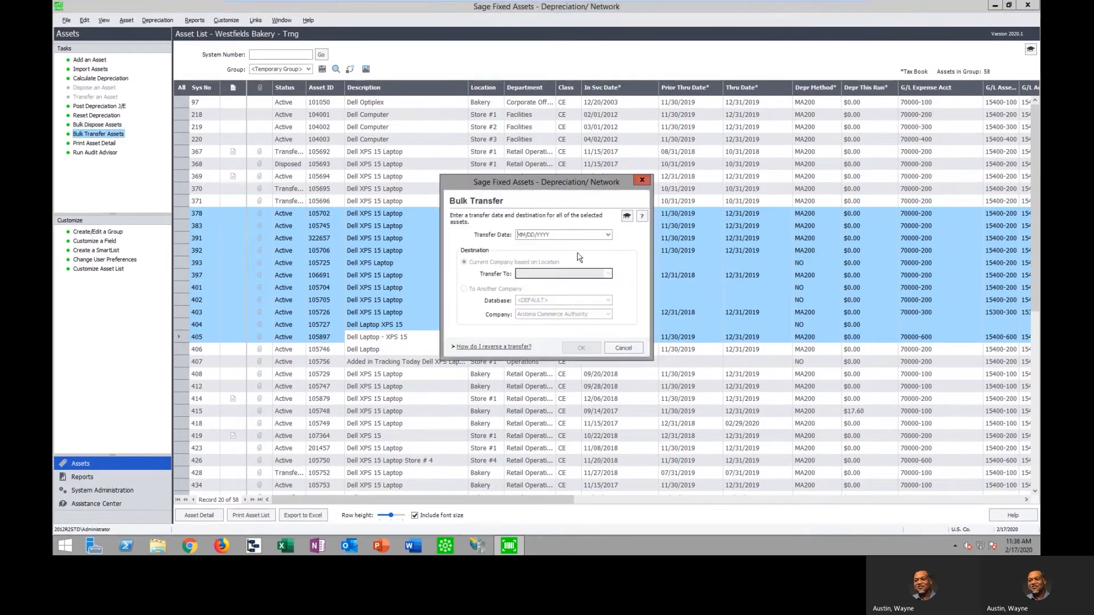
click(607, 235)
click(552, 354)
click(608, 274)
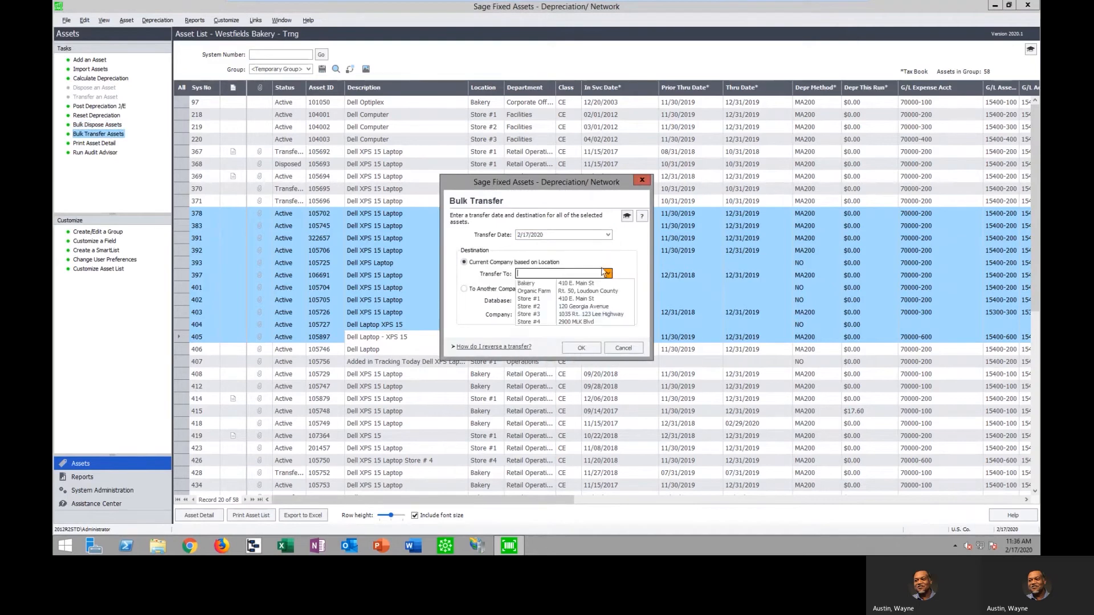
click(472, 290)
click(608, 314)
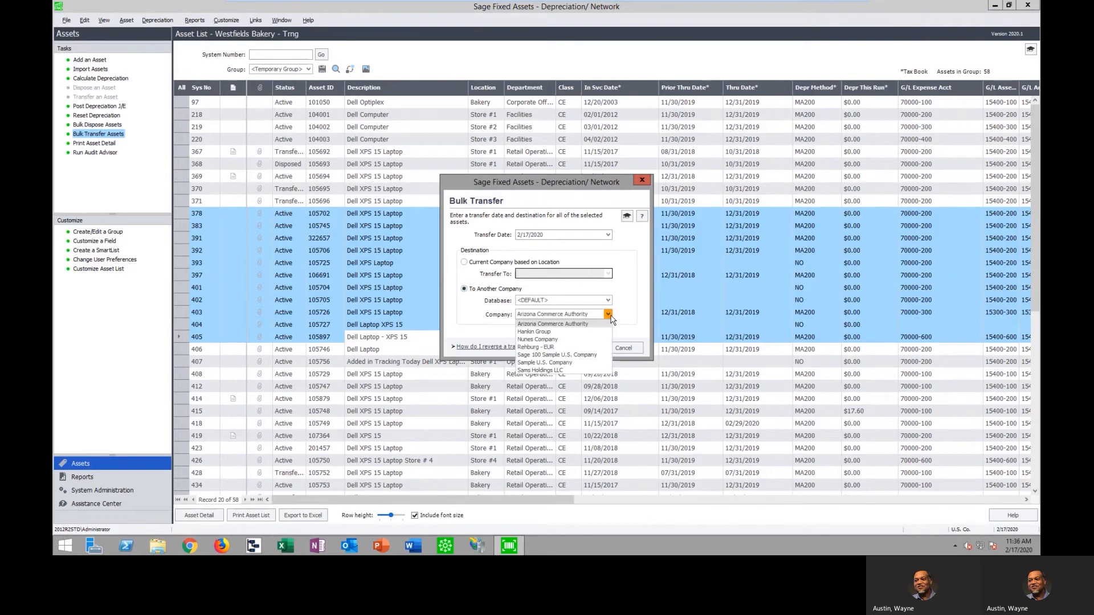
click(561, 323)
click(623, 347)
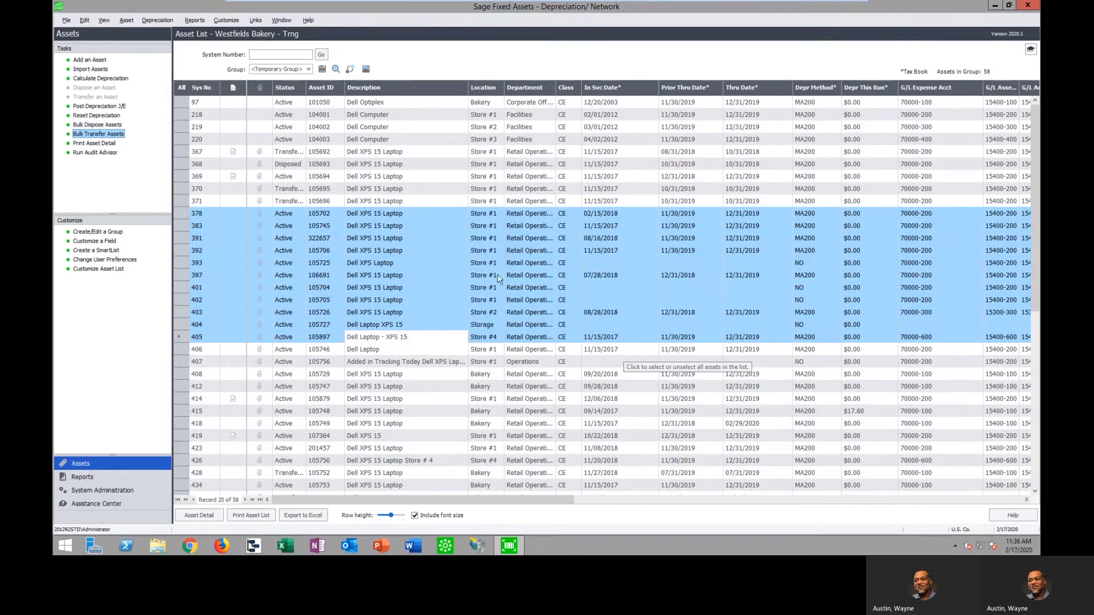
Show the group of all complete assets and open the detail of asset 372, Utility Trailer - Enclosed
click(309, 69)
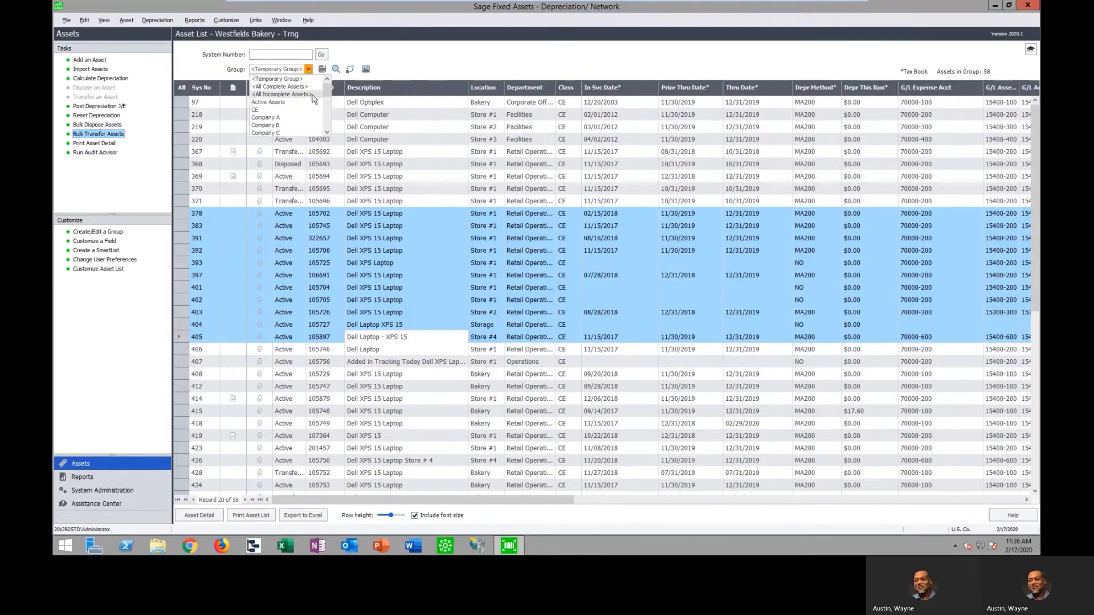
click(297, 87)
drag(1027, 105, 1032, 369)
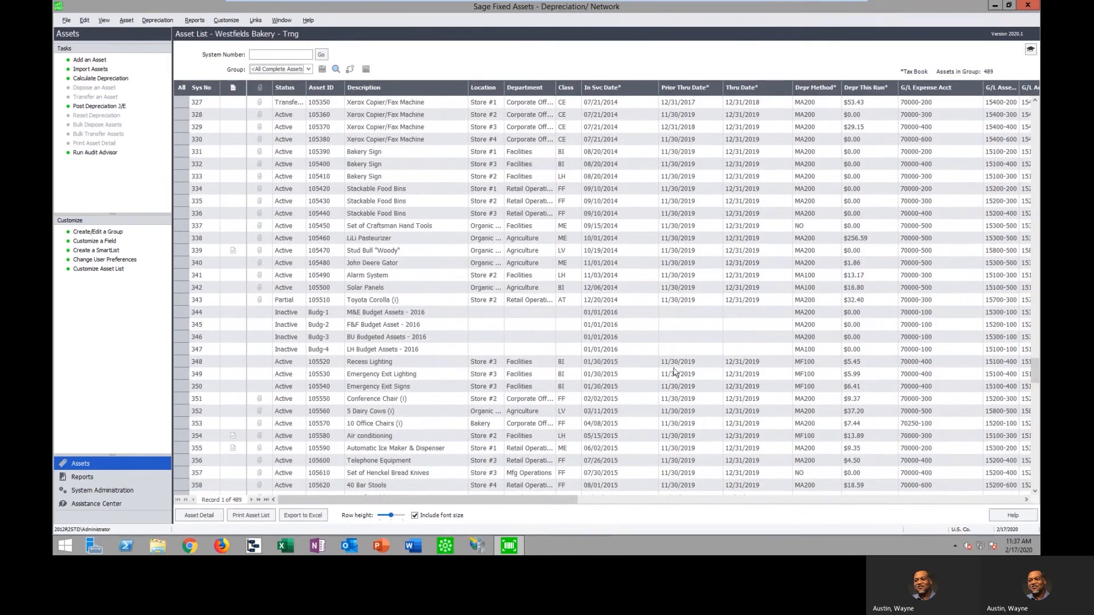
drag(1037, 381, 1038, 387)
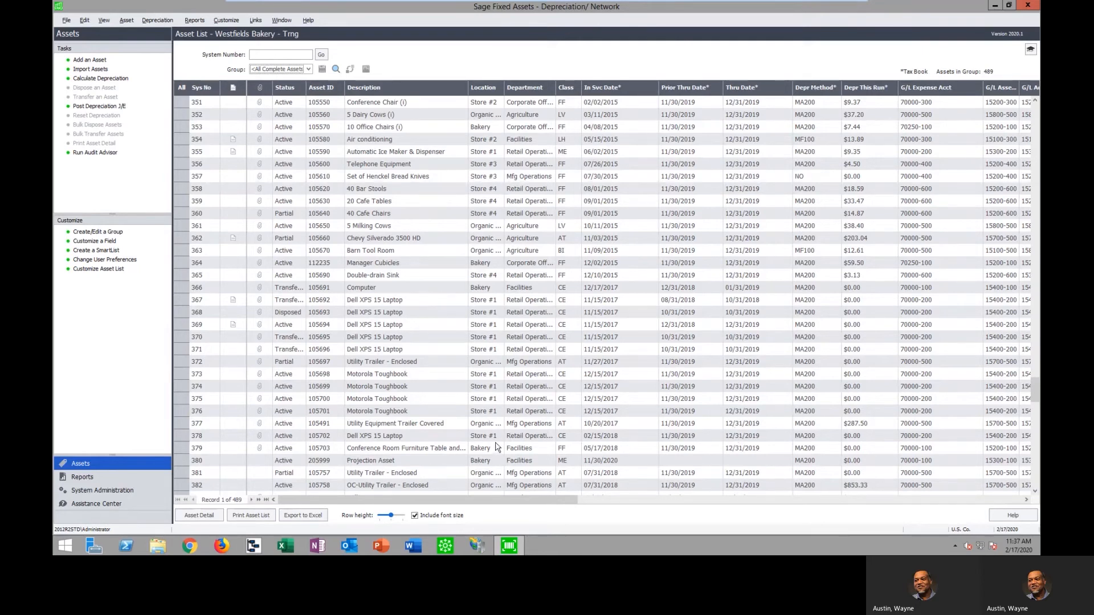
double_click(428, 362)
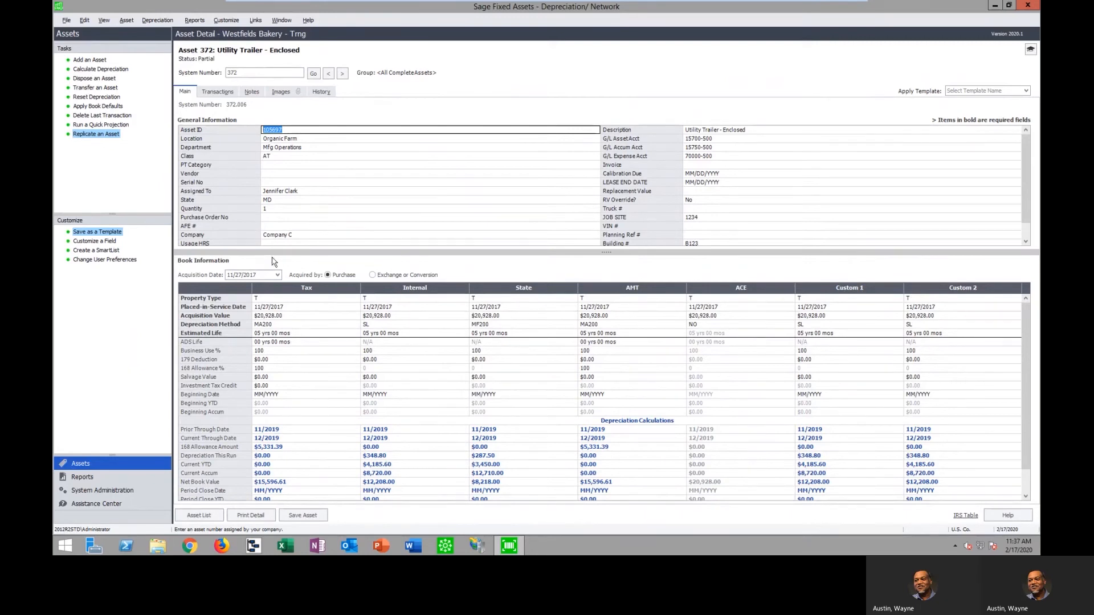
Review the dates and disposal amounts of the asset's earlier partial disposals and its Tax book acquisition value
click(217, 91)
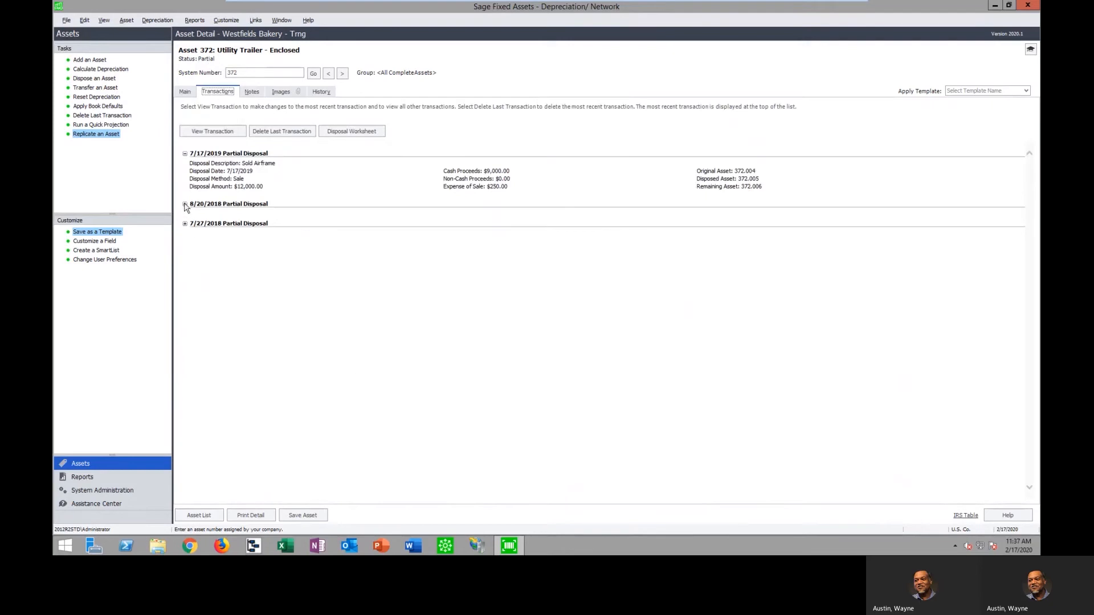
click(184, 204)
click(184, 247)
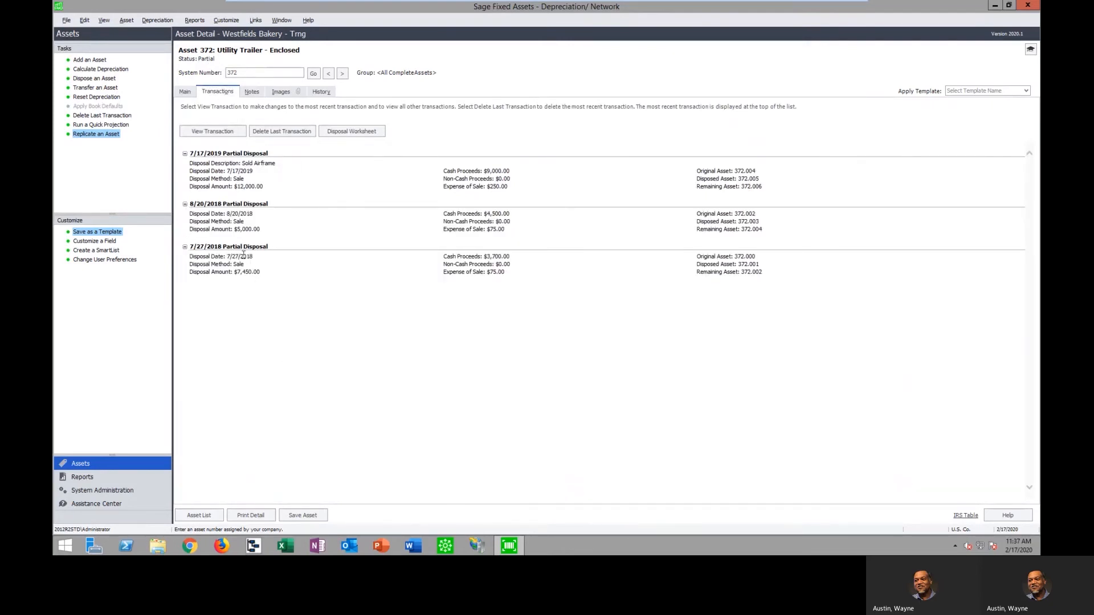
drag(264, 187, 233, 187)
drag(263, 229, 239, 229)
drag(264, 272, 234, 272)
click(186, 93)
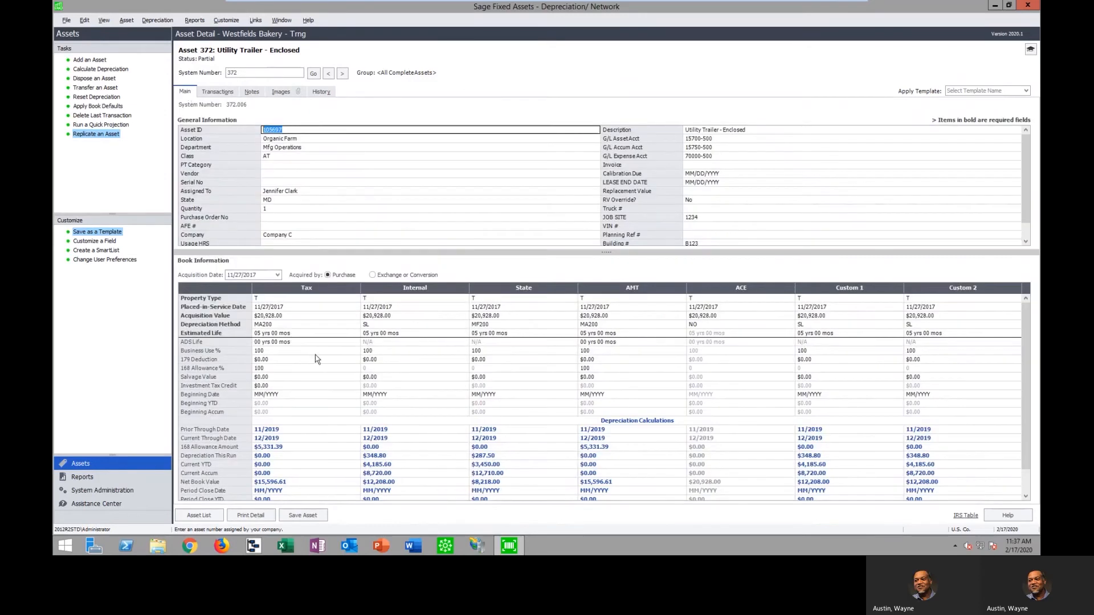
click(290, 316)
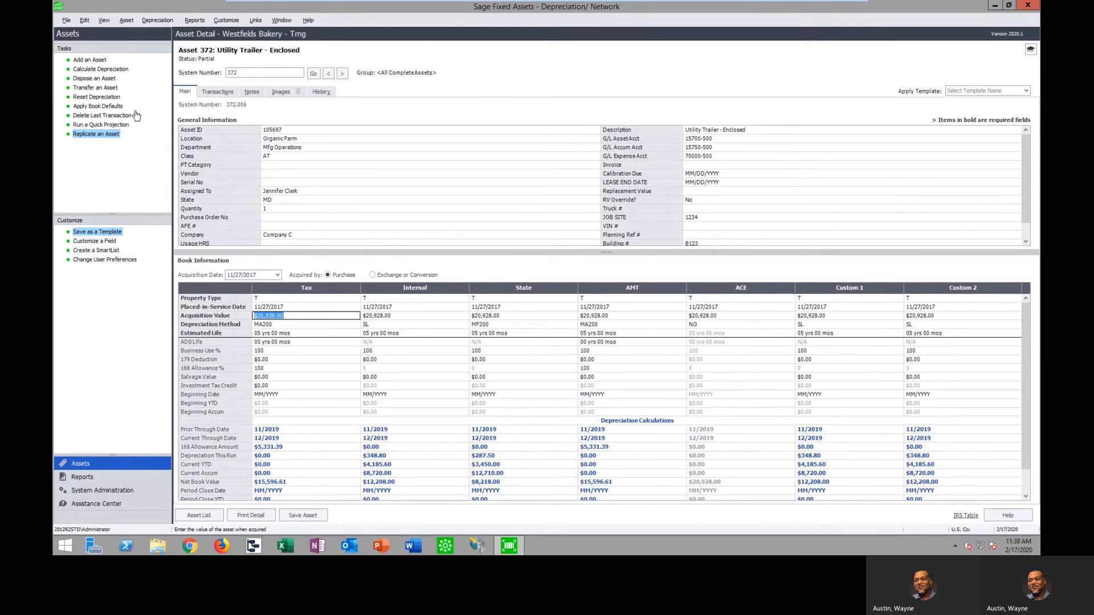
Start disposing of the utility trailer with disposal date 02/17/2020 and method Sale, and mark it as a partial disposal
click(97, 79)
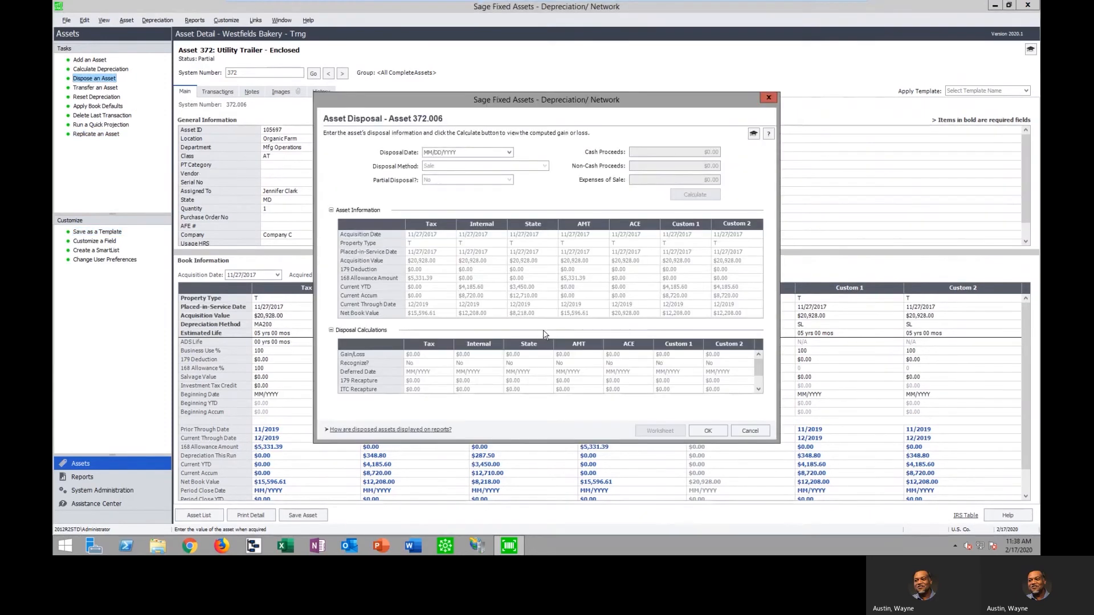
click(509, 152)
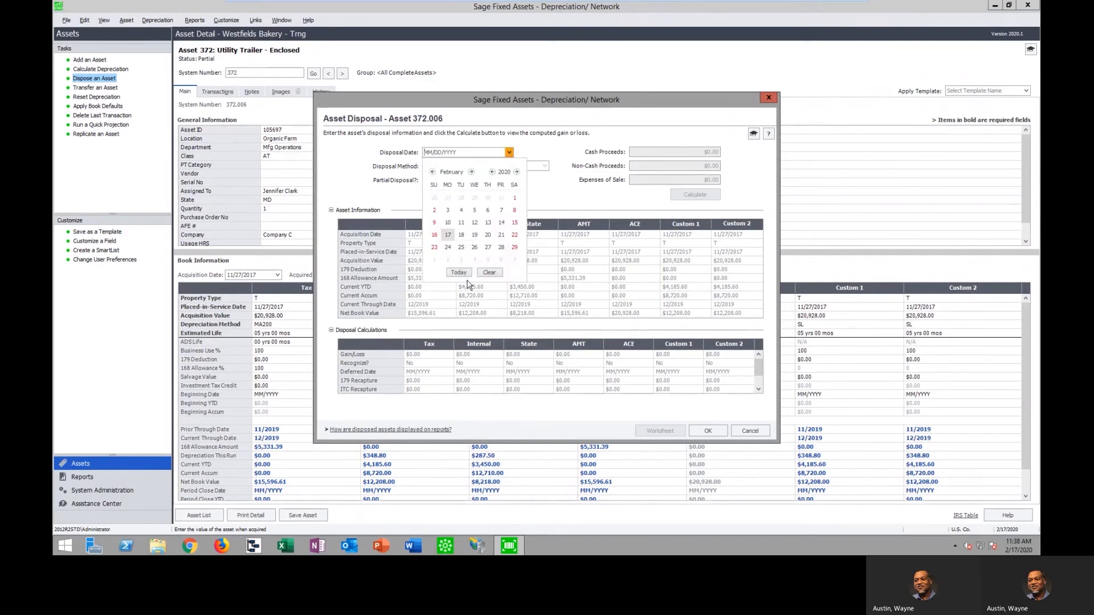
click(467, 276)
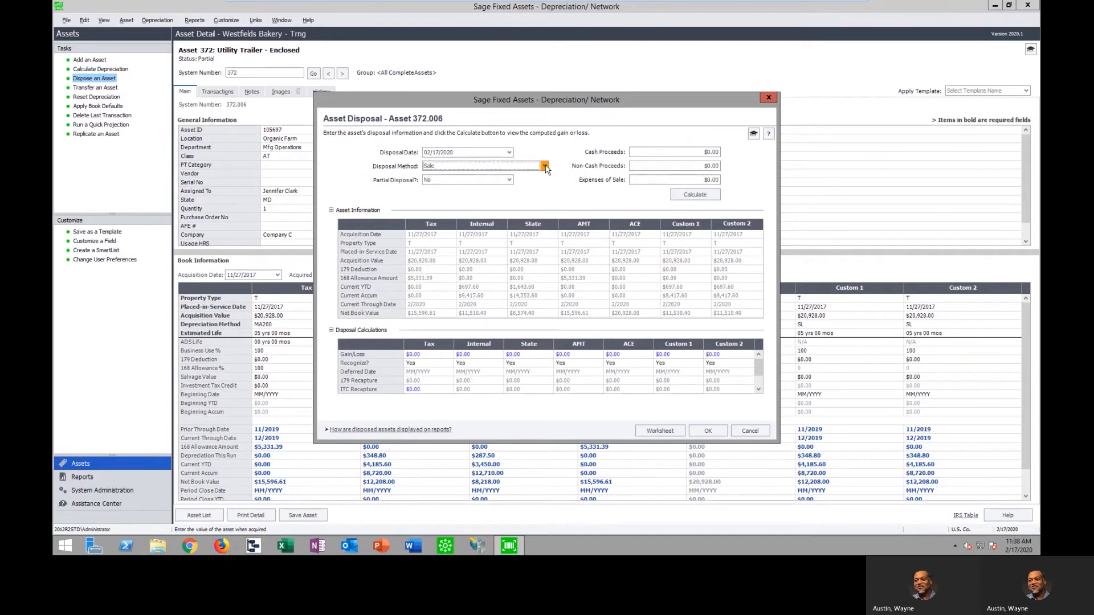
click(544, 167)
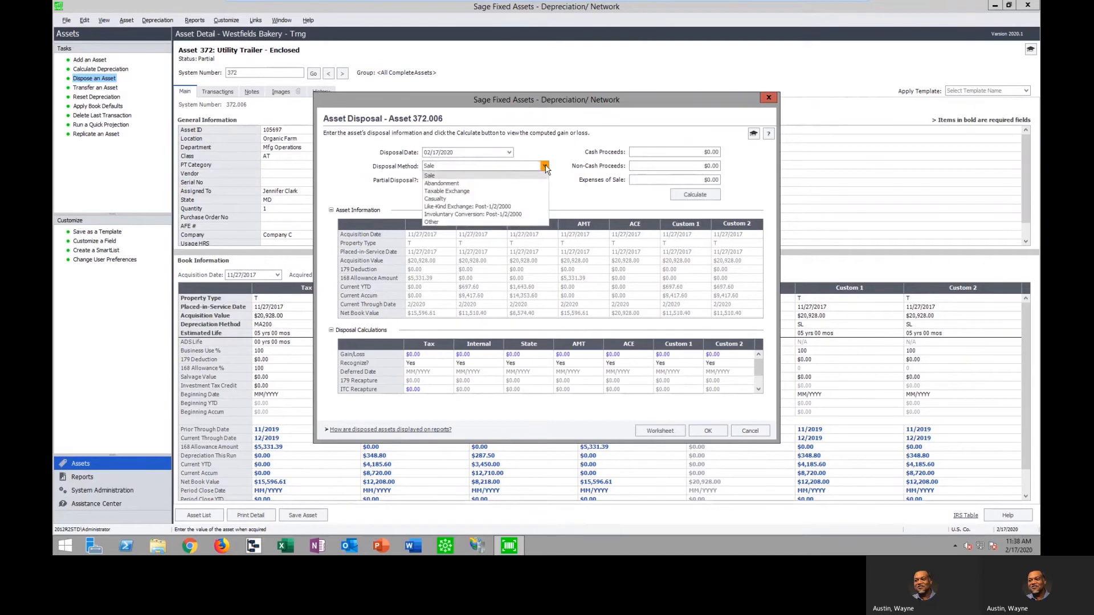
click(545, 166)
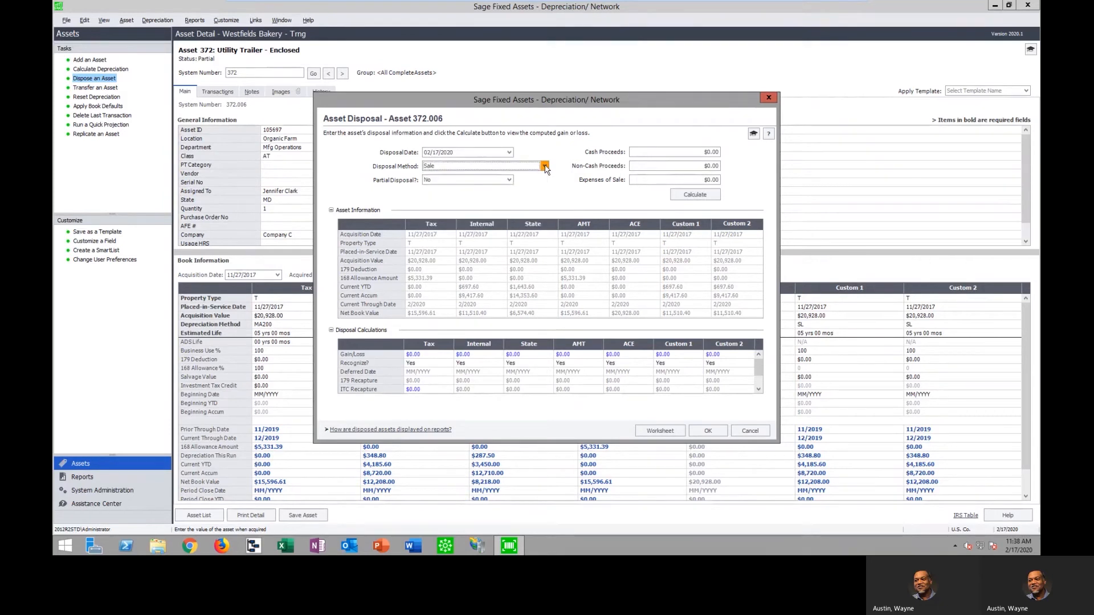
click(509, 181)
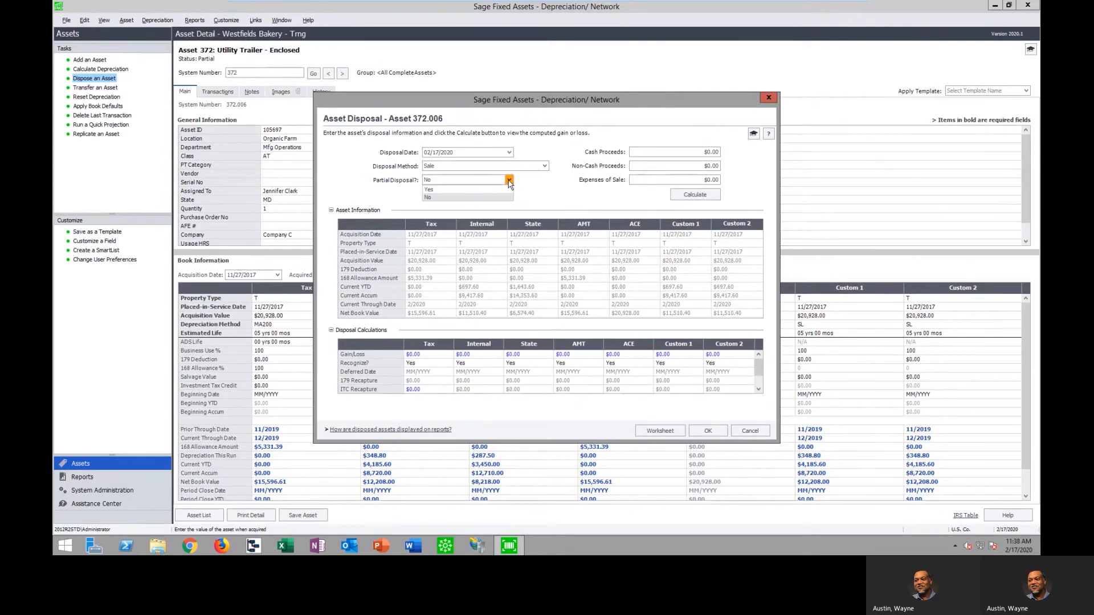
click(477, 190)
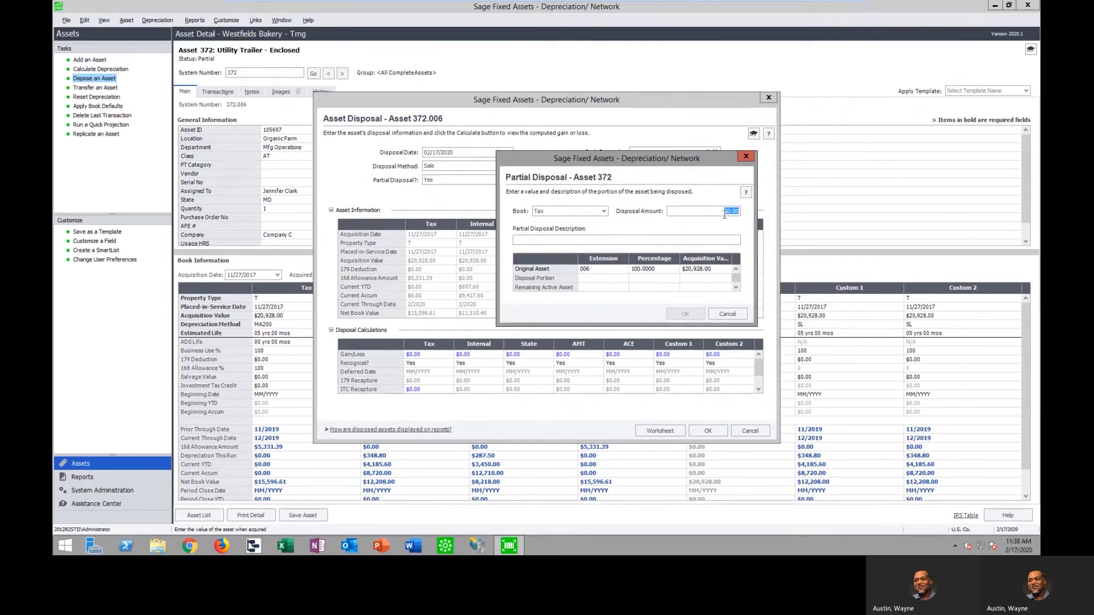
Set the partial disposal amount to $3,500.00 with the description "Disposed of Part V" and accept it
text(3,50)
key(Tab)
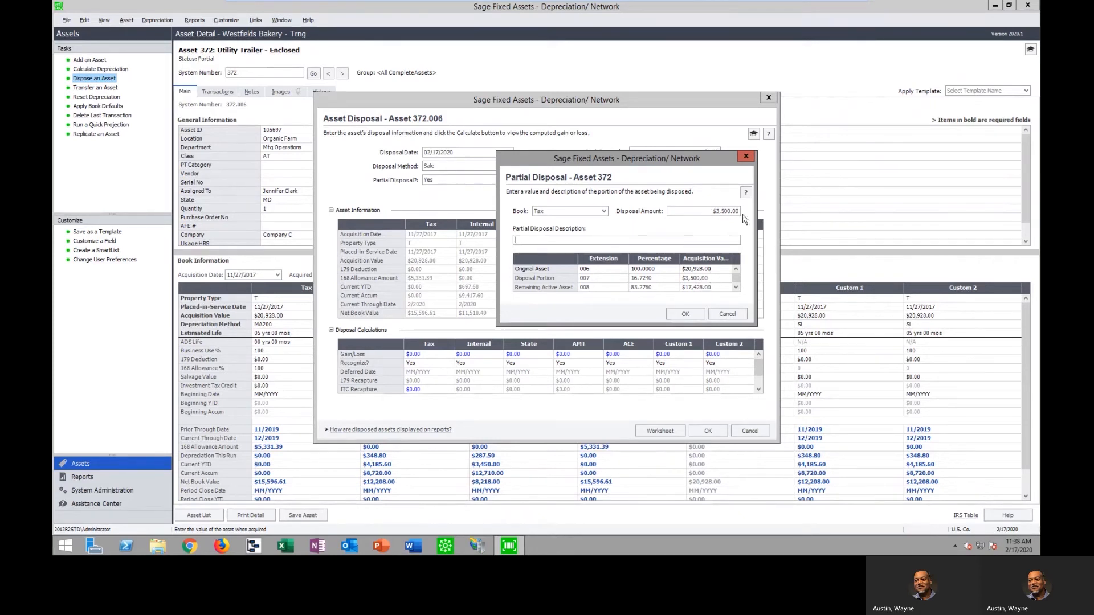
text(Disposed of Part V)
click(686, 315)
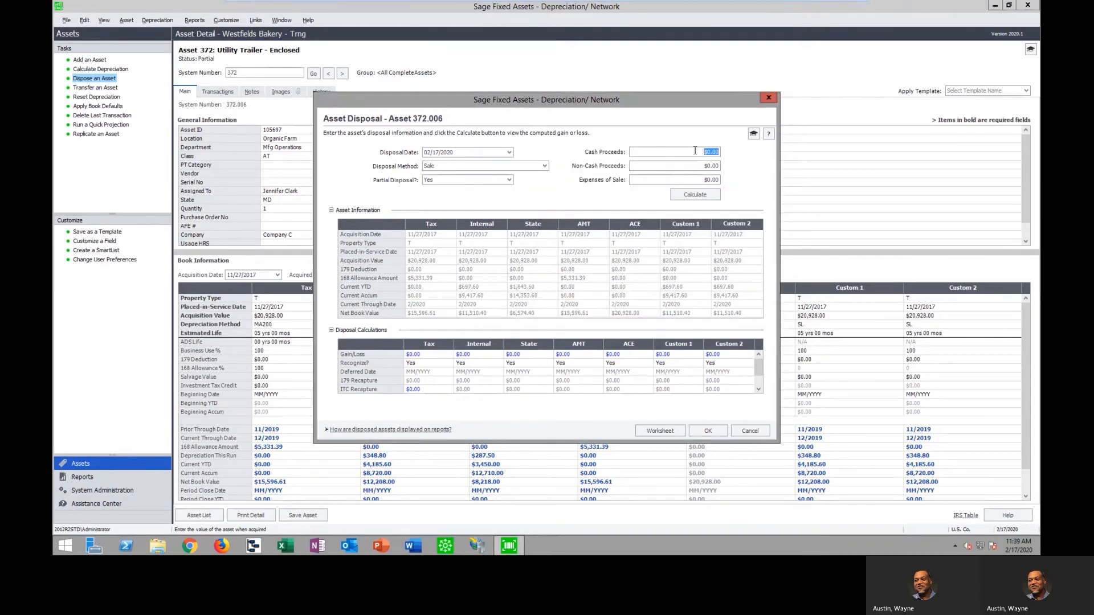
Enter cash proceeds of $3,500.00 and expenses of sale of $985.00, calculate the gain or loss, and complete the disposal
text(3,500)
click(698, 181)
text(985)
click(696, 195)
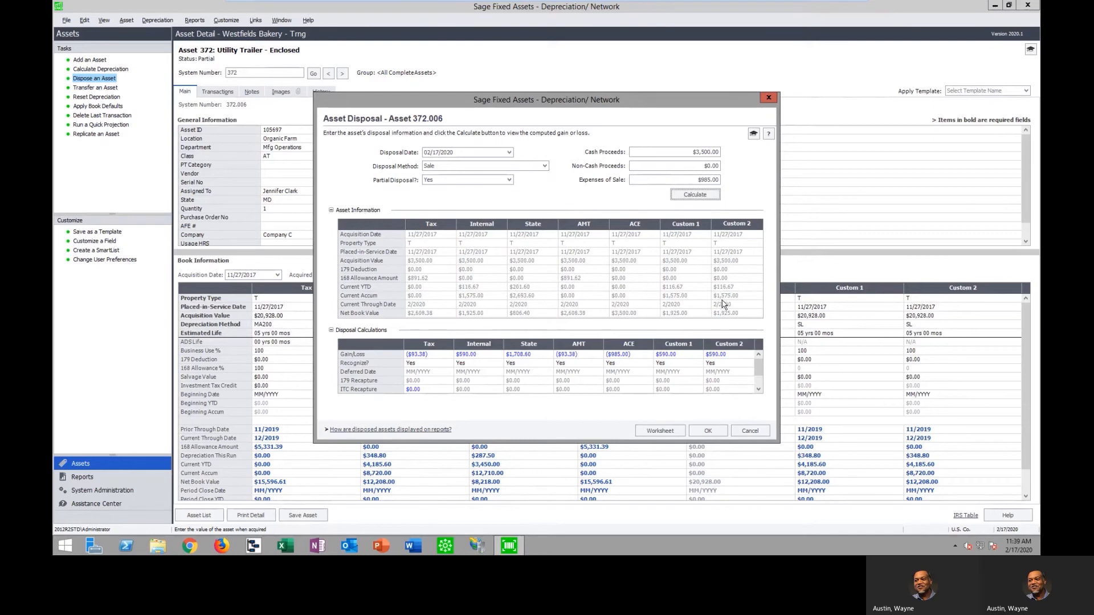
click(709, 433)
click(624, 311)
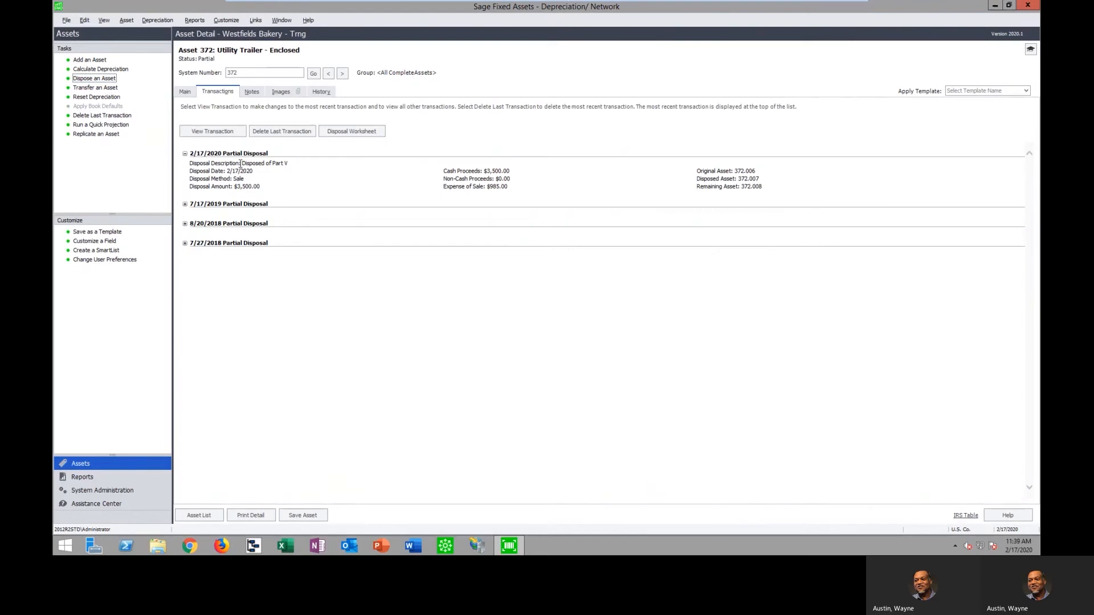
Expand all partial disposals, view the 2/17/2020 transaction with its disposal worksheet, and close both without changes
click(185, 204)
click(184, 254)
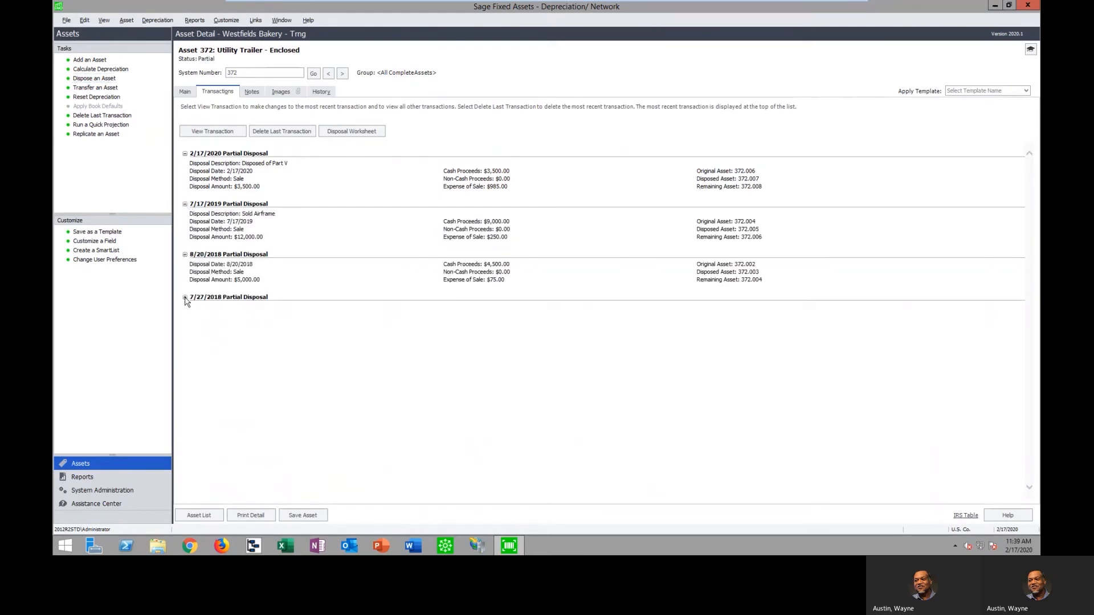
click(185, 297)
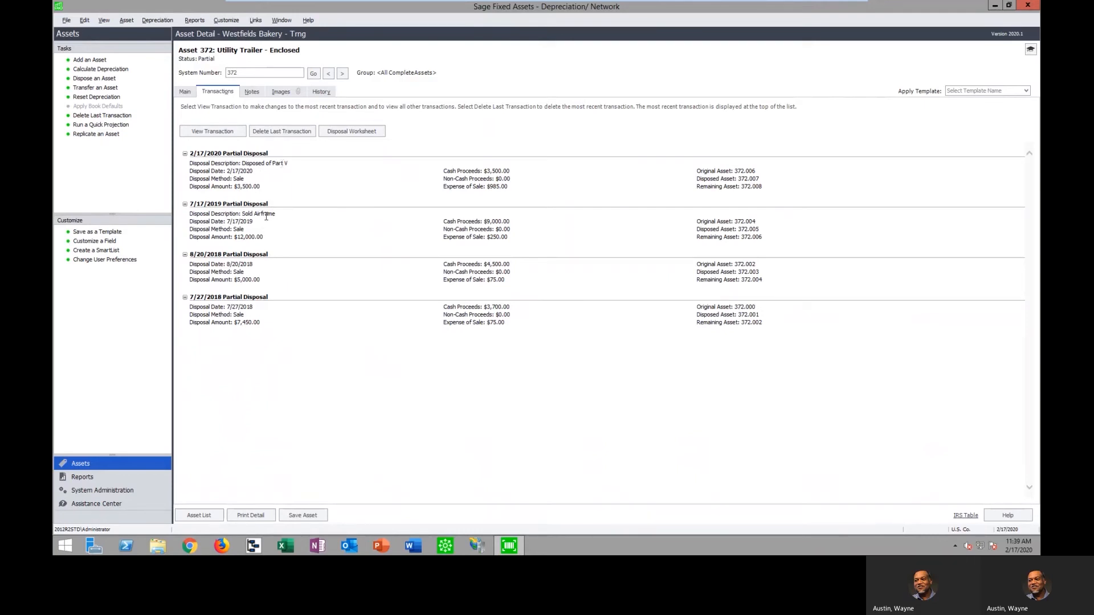
click(221, 133)
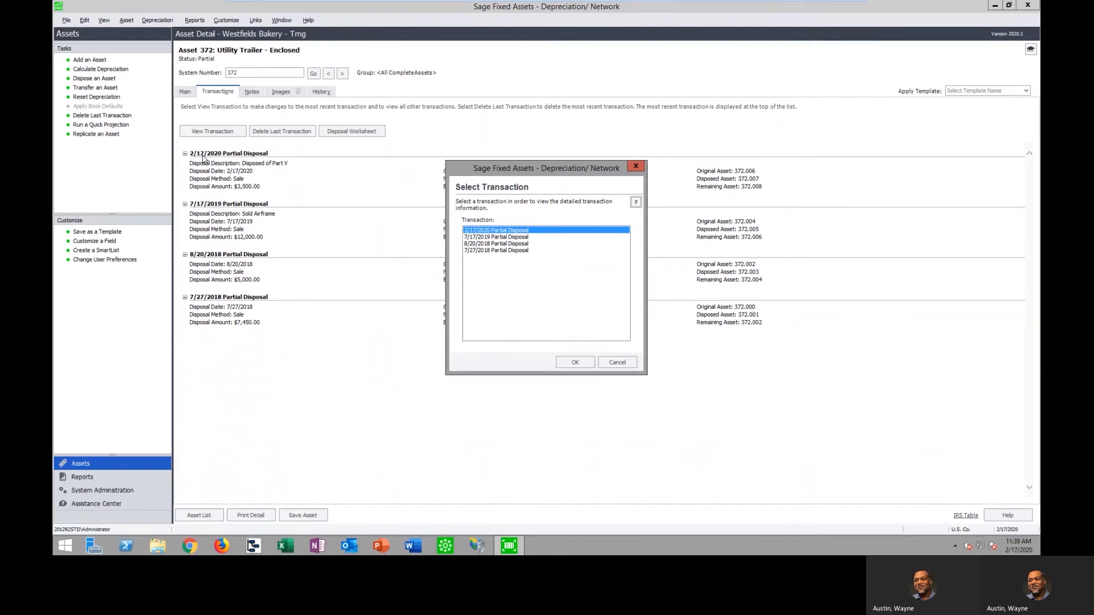
click(576, 362)
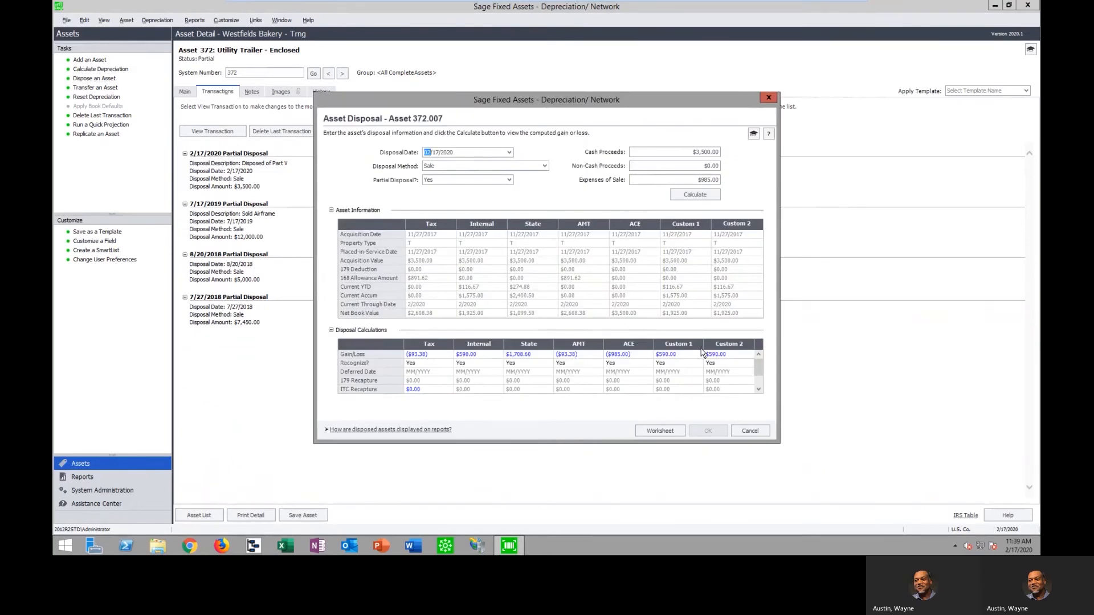
click(655, 431)
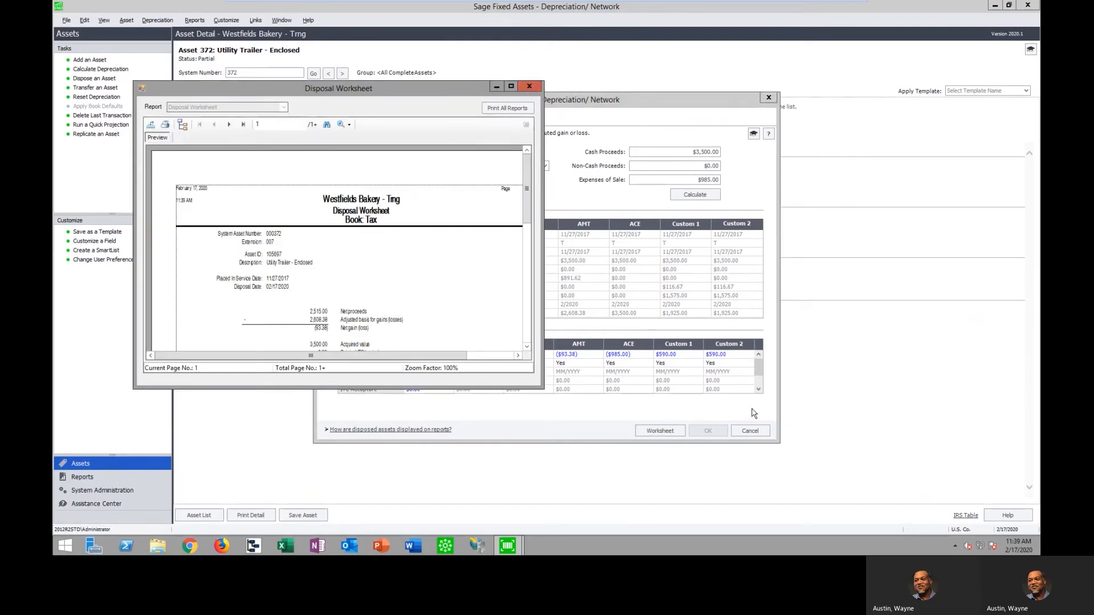
click(530, 87)
click(750, 431)
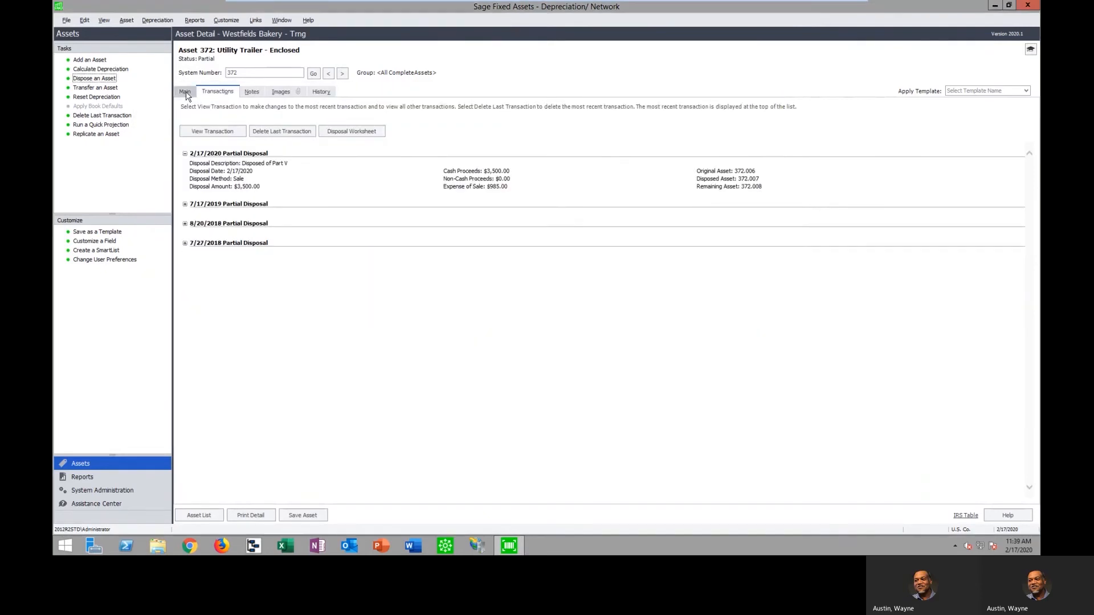
Check the asset's book values and examine the latest partial disposal and book change entries in its history
click(185, 91)
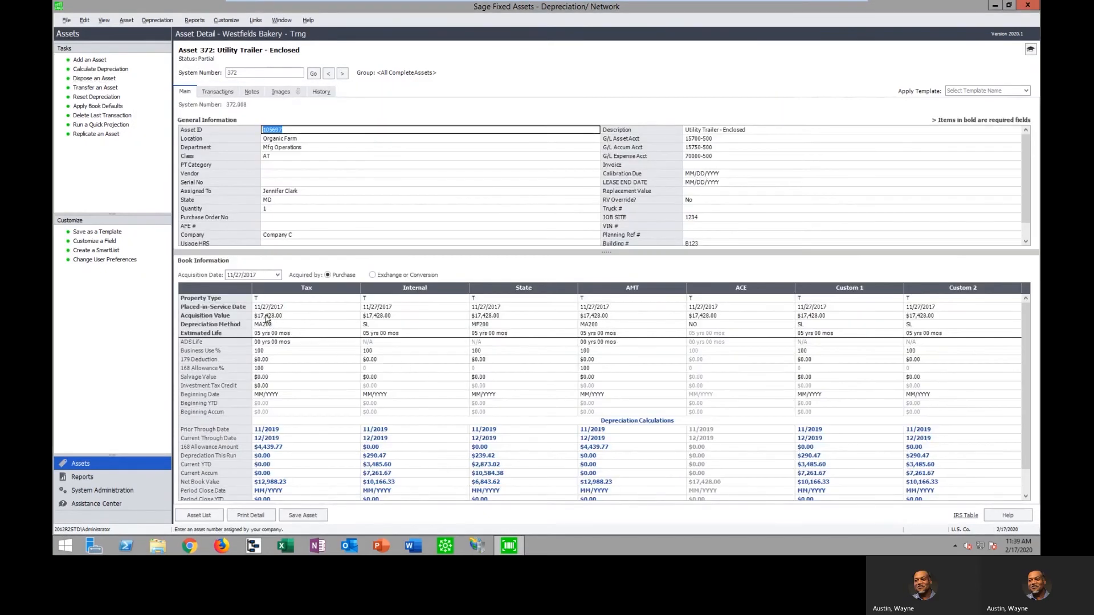
click(323, 92)
scroll(498, 419, down, 10)
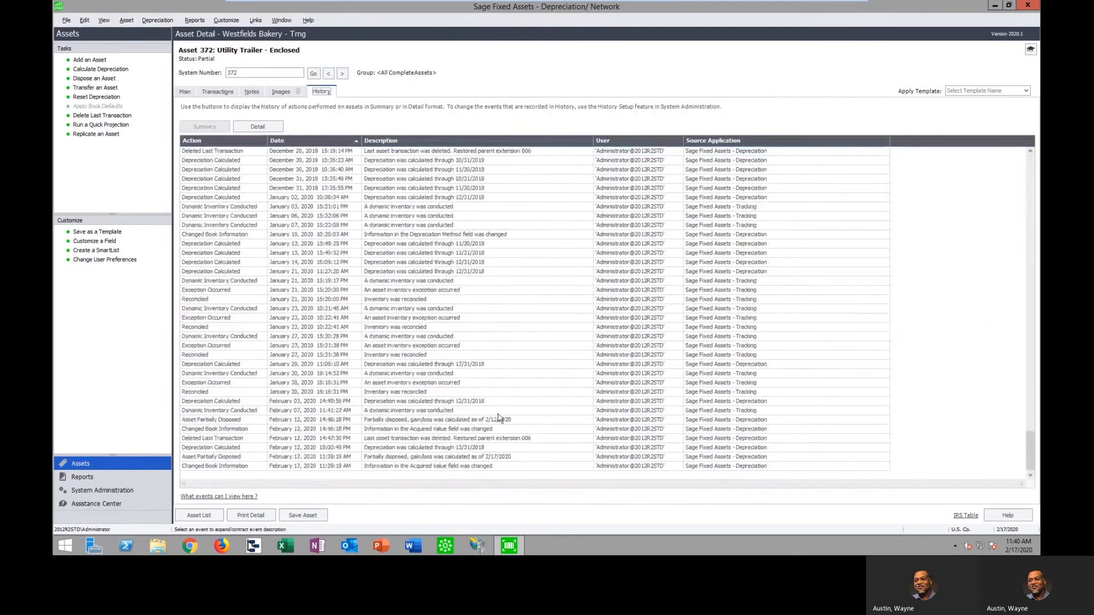
click(309, 457)
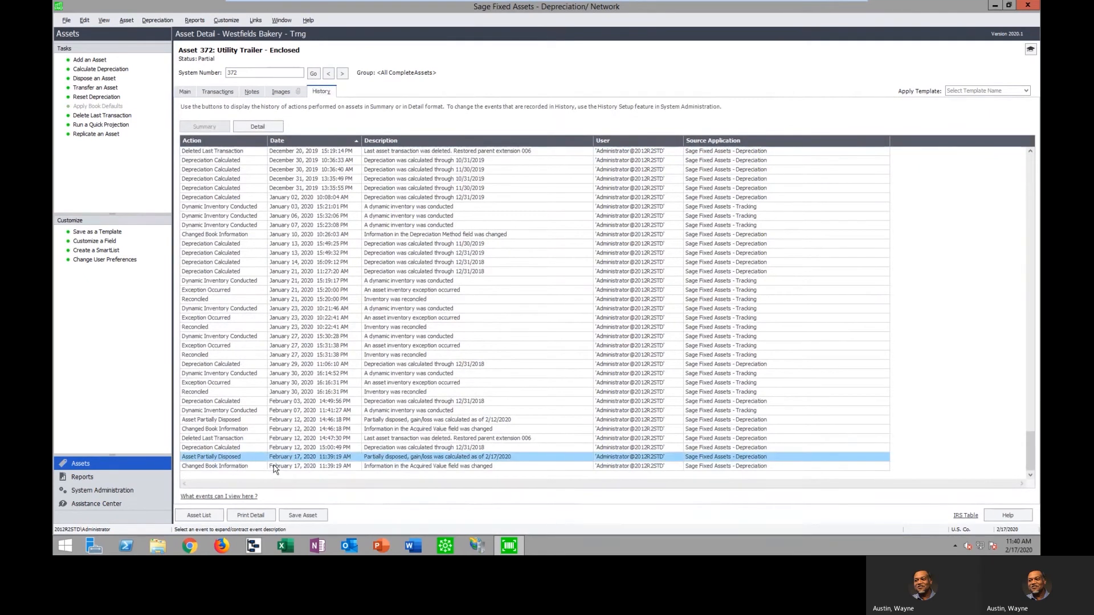
click(311, 467)
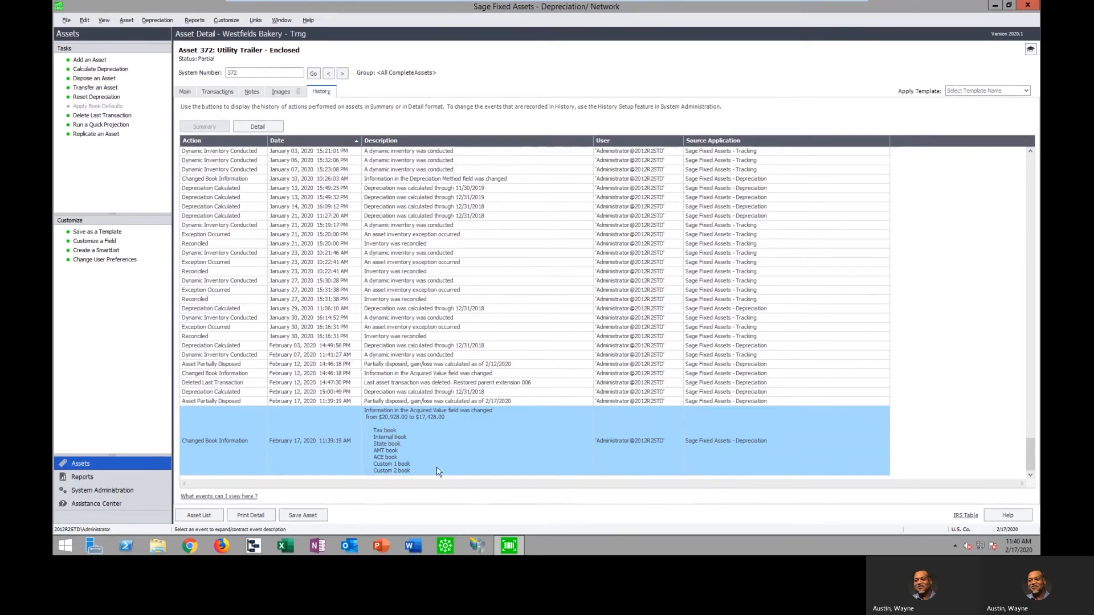
Delete the last transaction of the Utility Trailer - Enclosed, asset 372, and check its restored book values
click(184, 91)
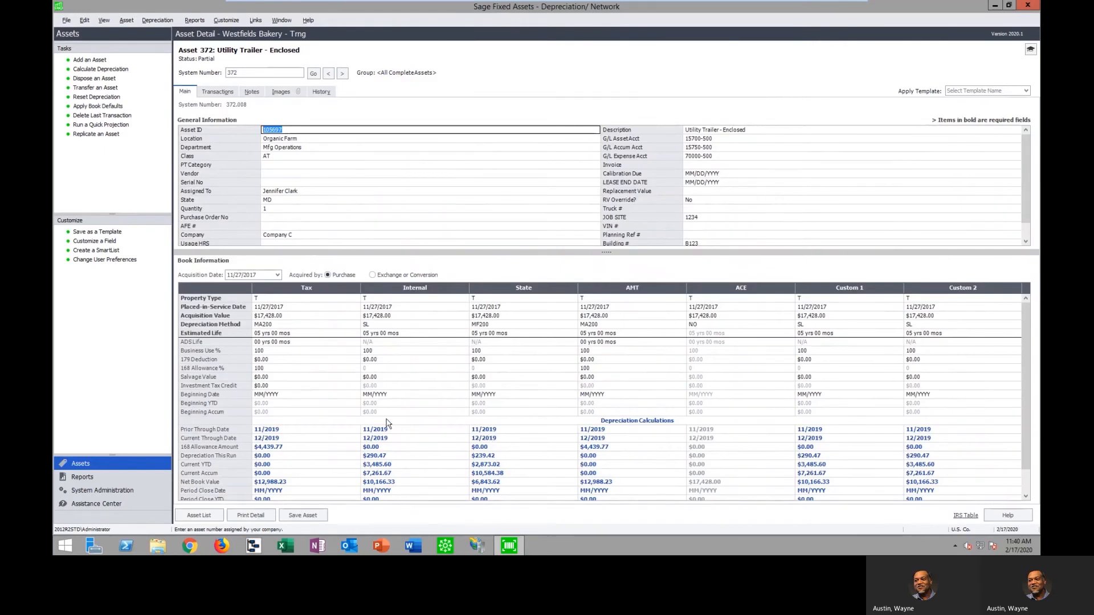
click(217, 92)
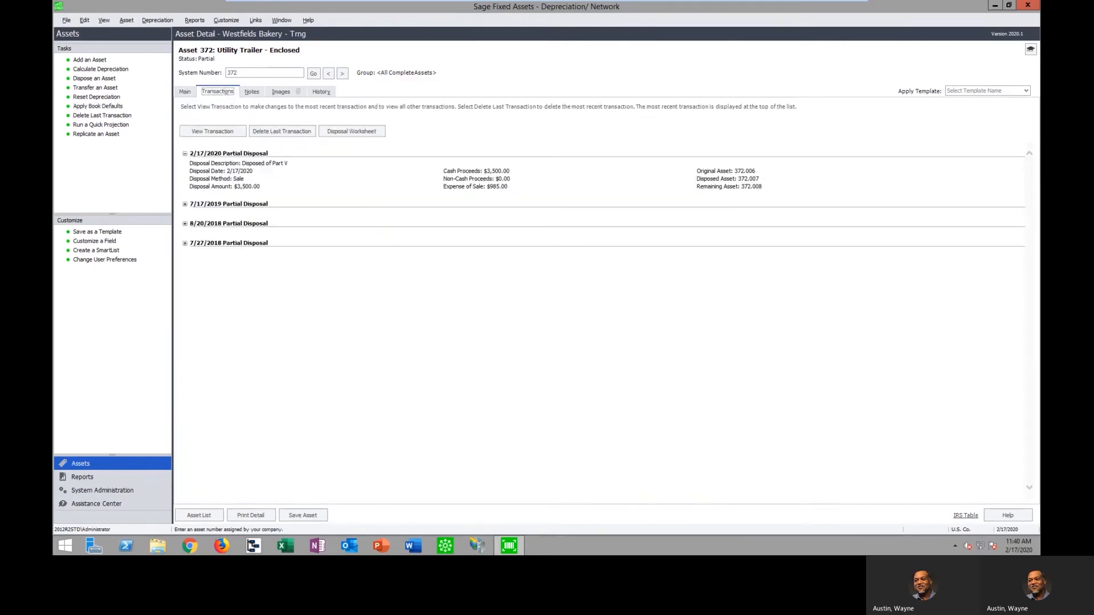
click(289, 135)
click(491, 297)
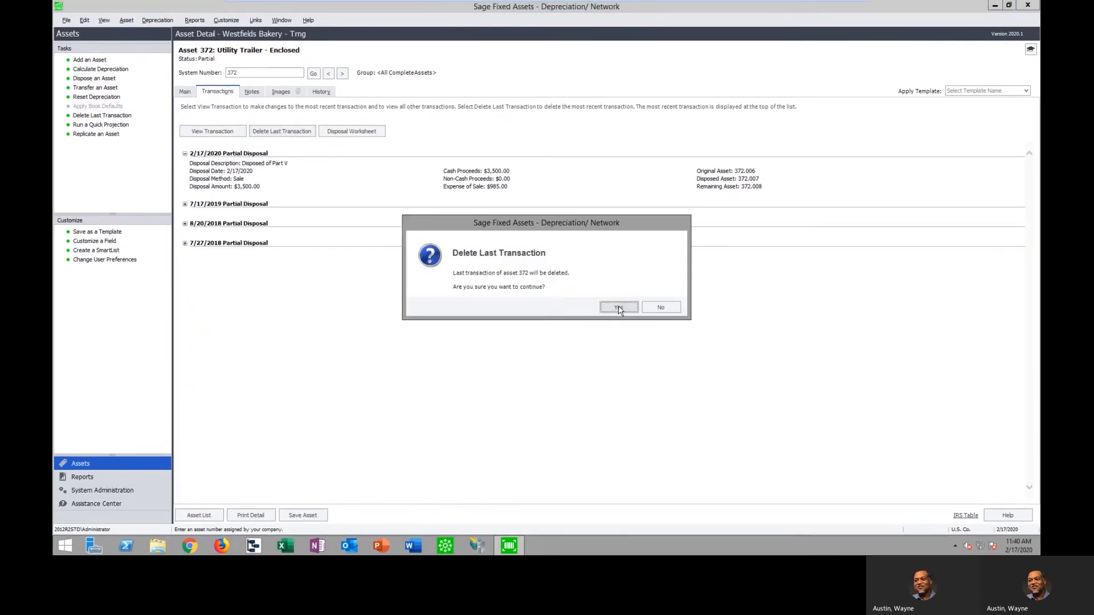
click(619, 307)
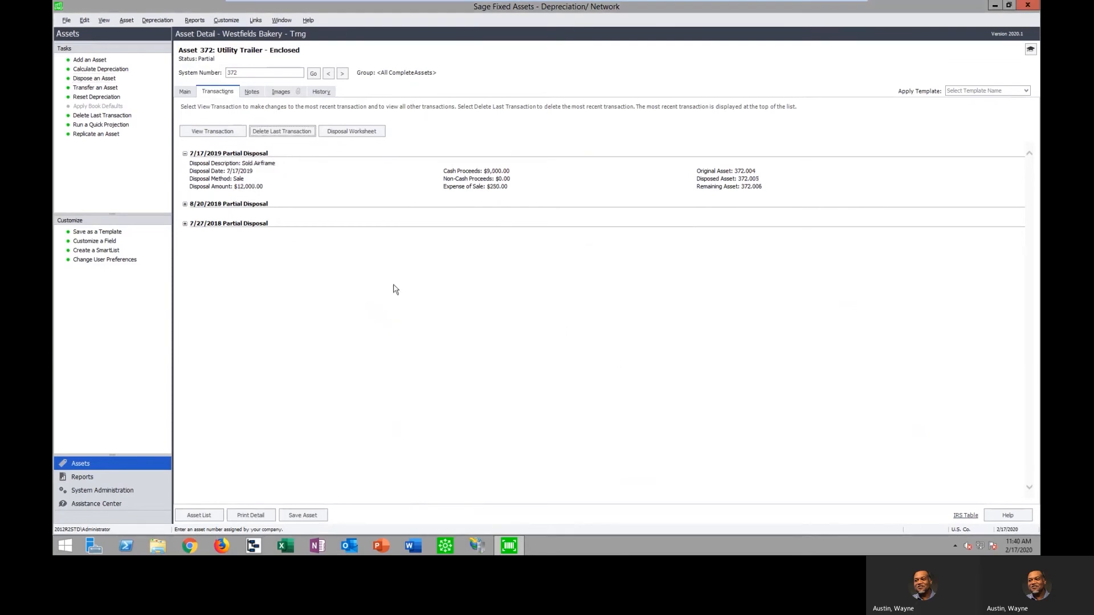
click(186, 93)
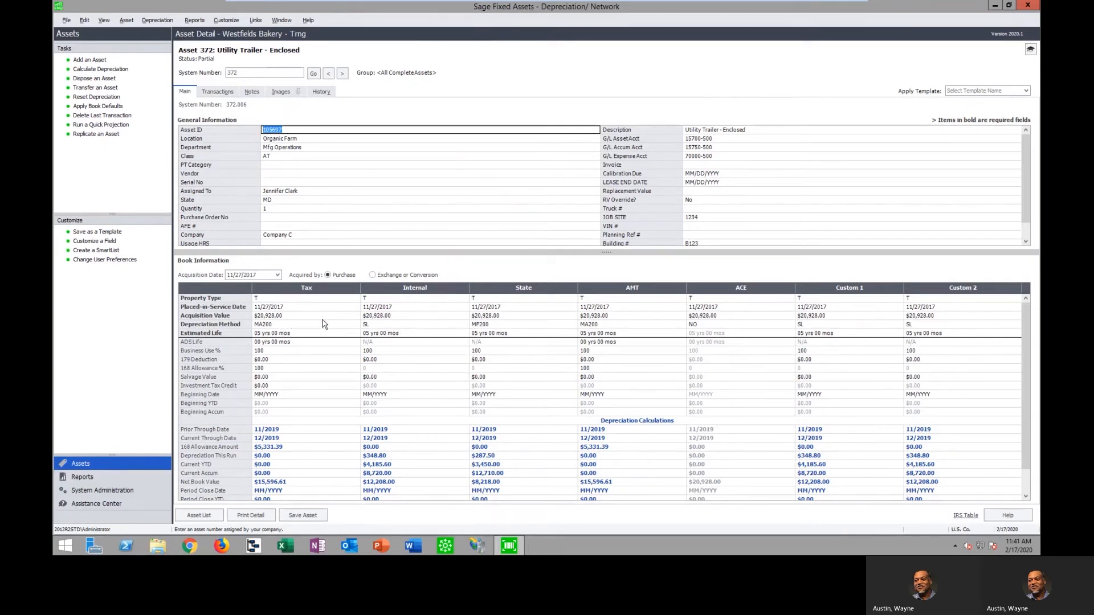
Open the details of asset 403, the Dell XPS 15 Laptop, from the asset list
click(206, 515)
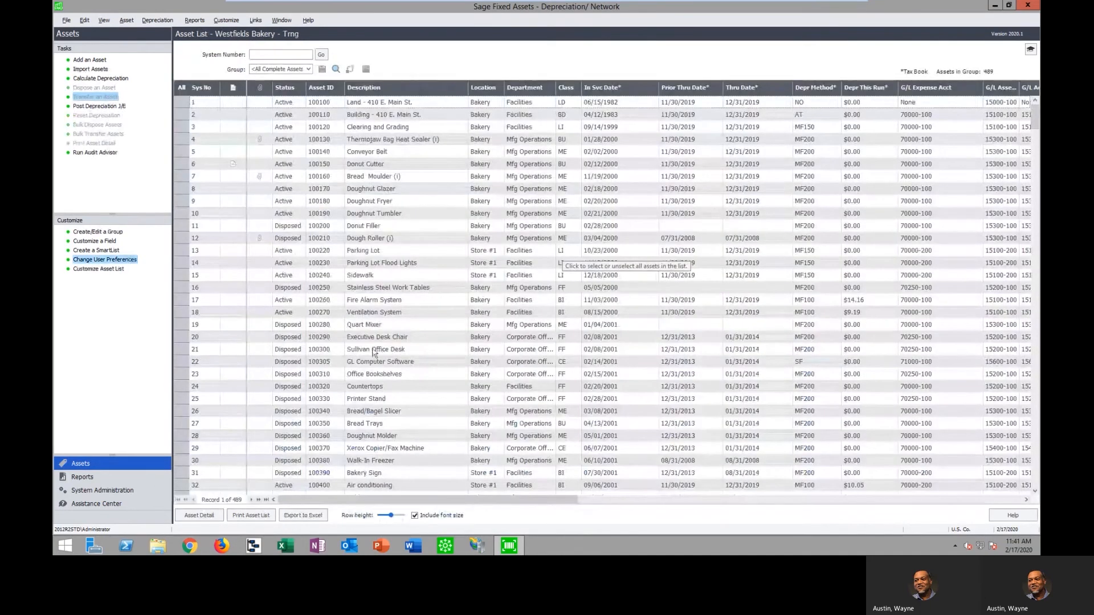
drag(1036, 114, 1036, 414)
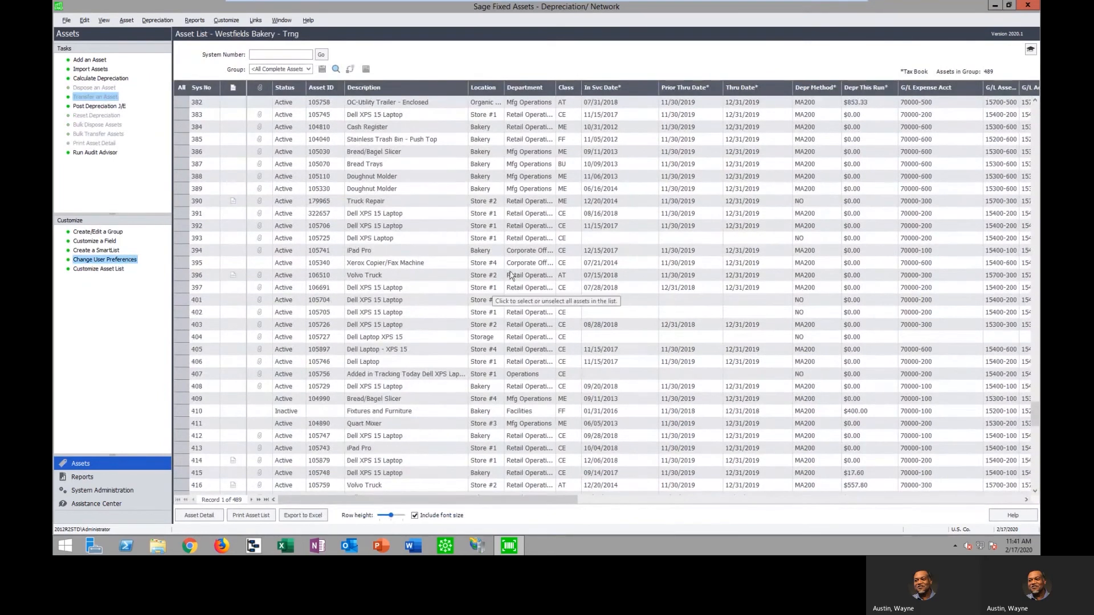
double_click(419, 336)
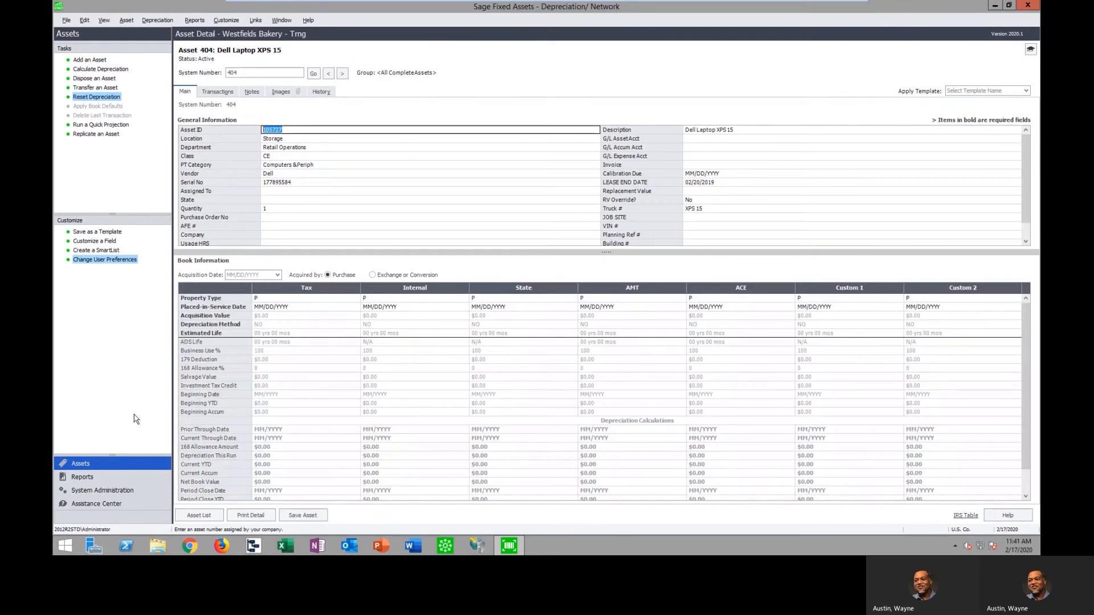
click(328, 74)
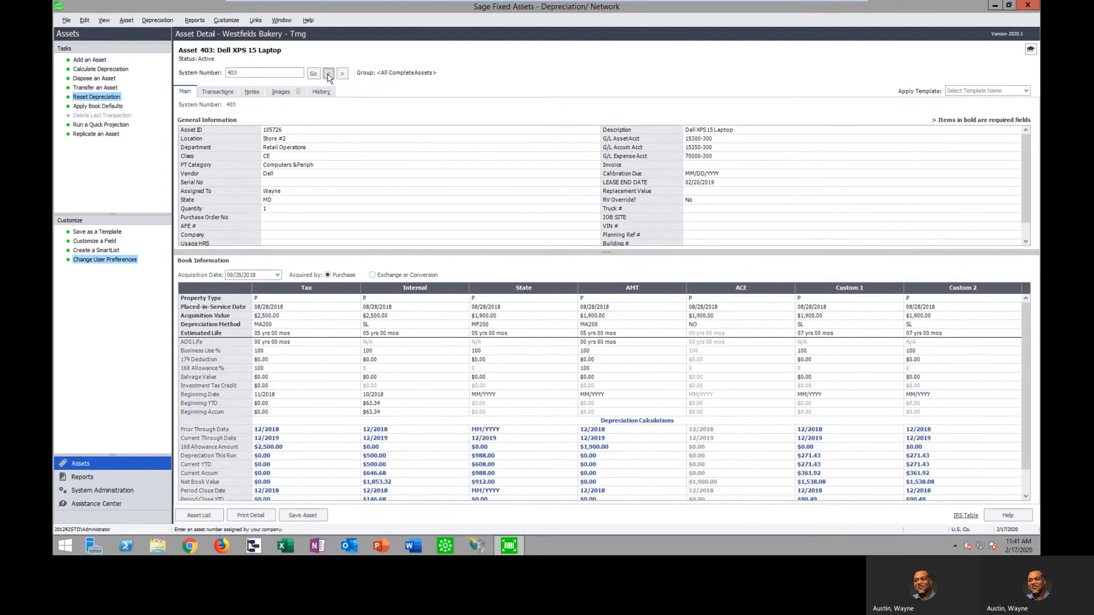
Start a transfer of asset 403 dated 02/17/2020 within the current company, with Store #4 as the new location
click(95, 88)
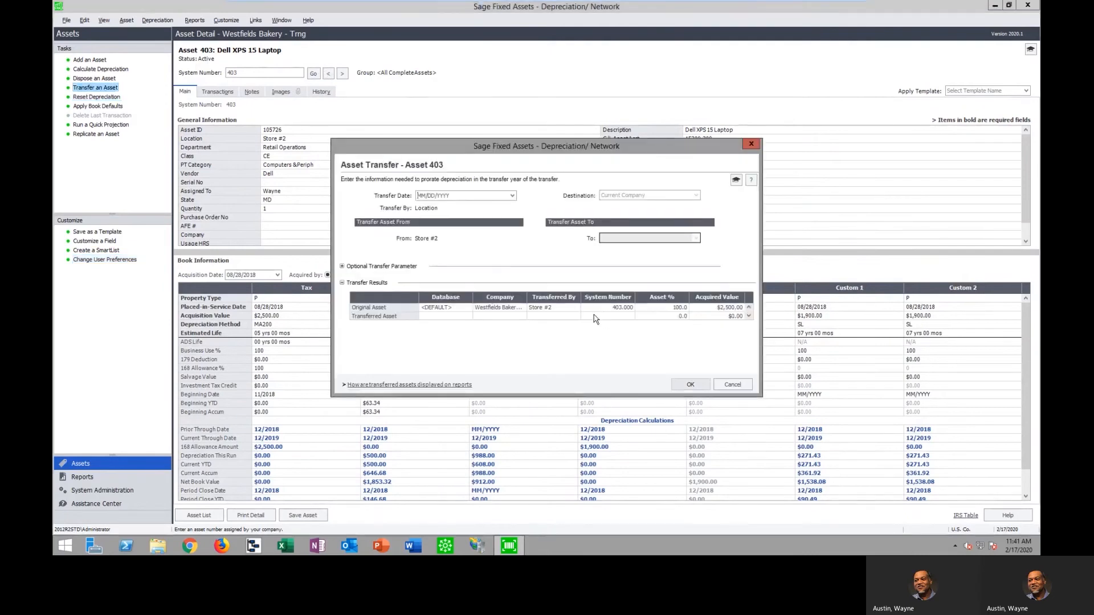
click(512, 195)
click(461, 315)
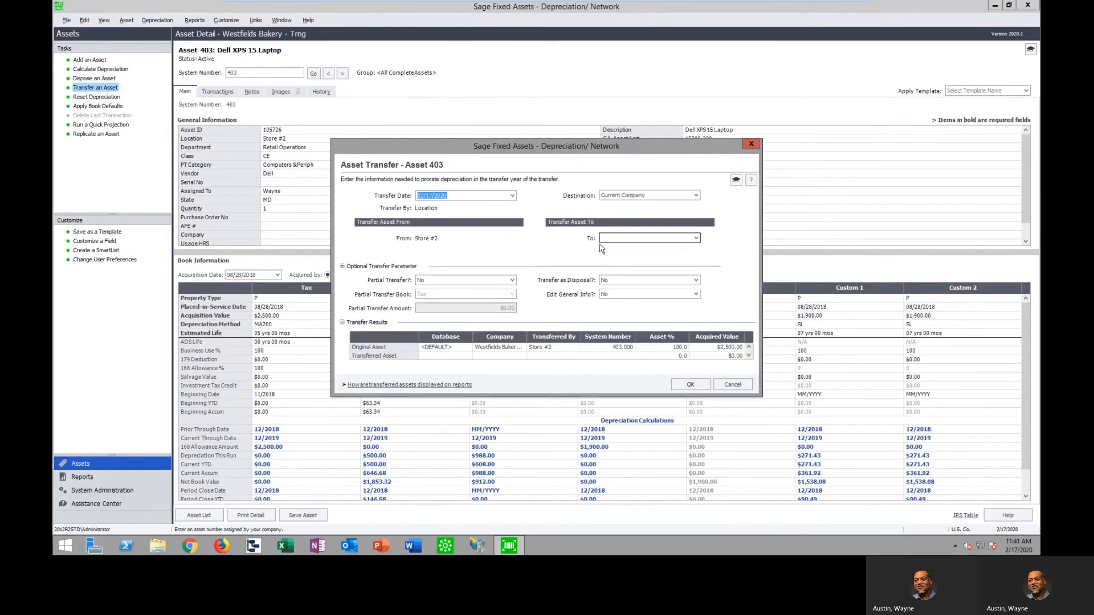
key(Tab)
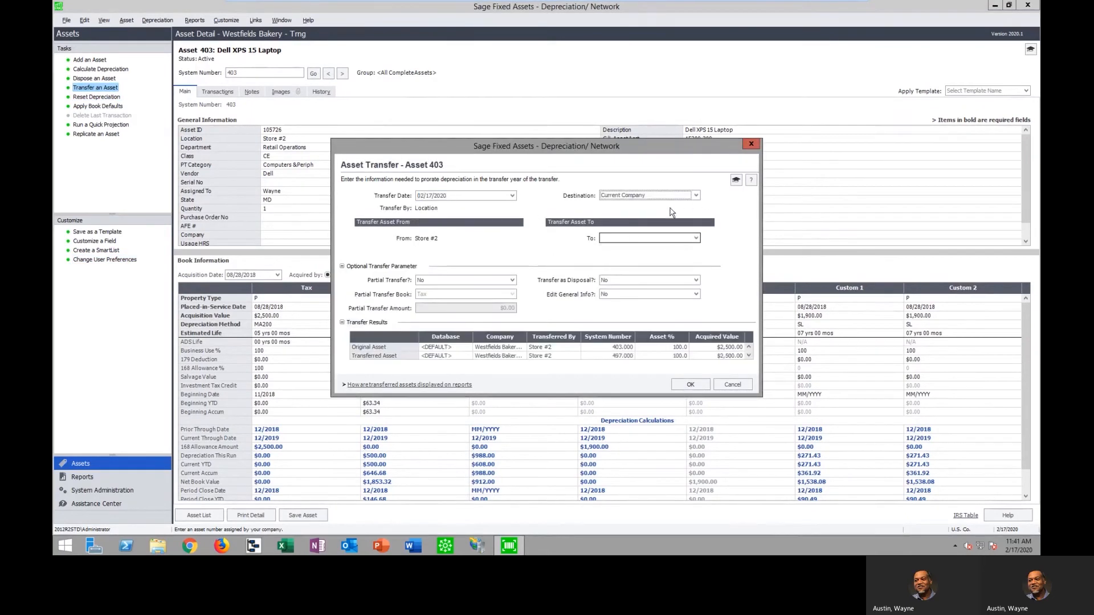
click(696, 239)
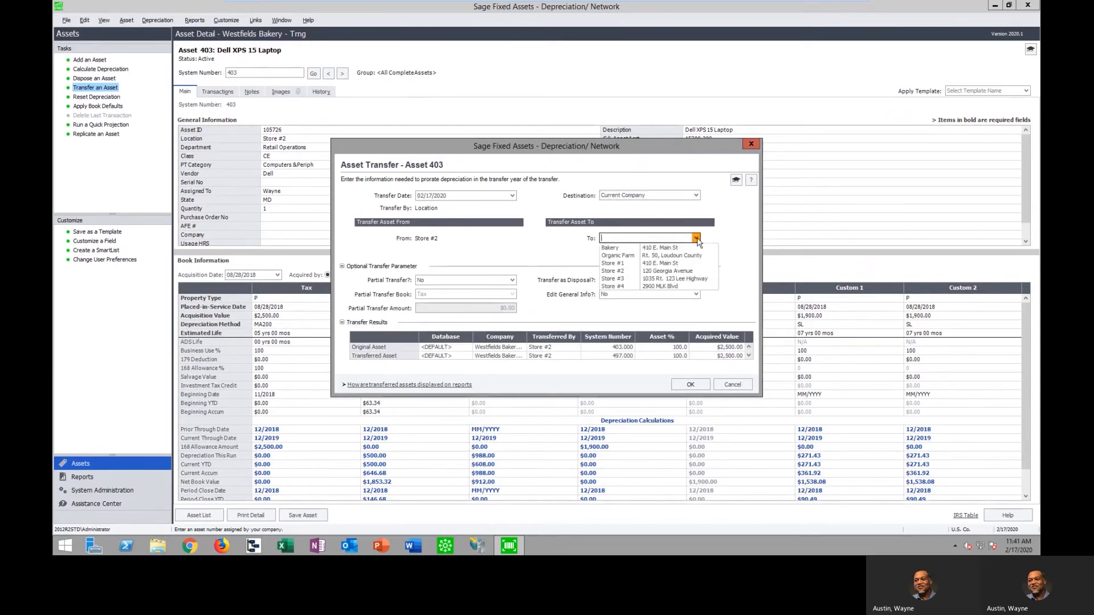
click(666, 287)
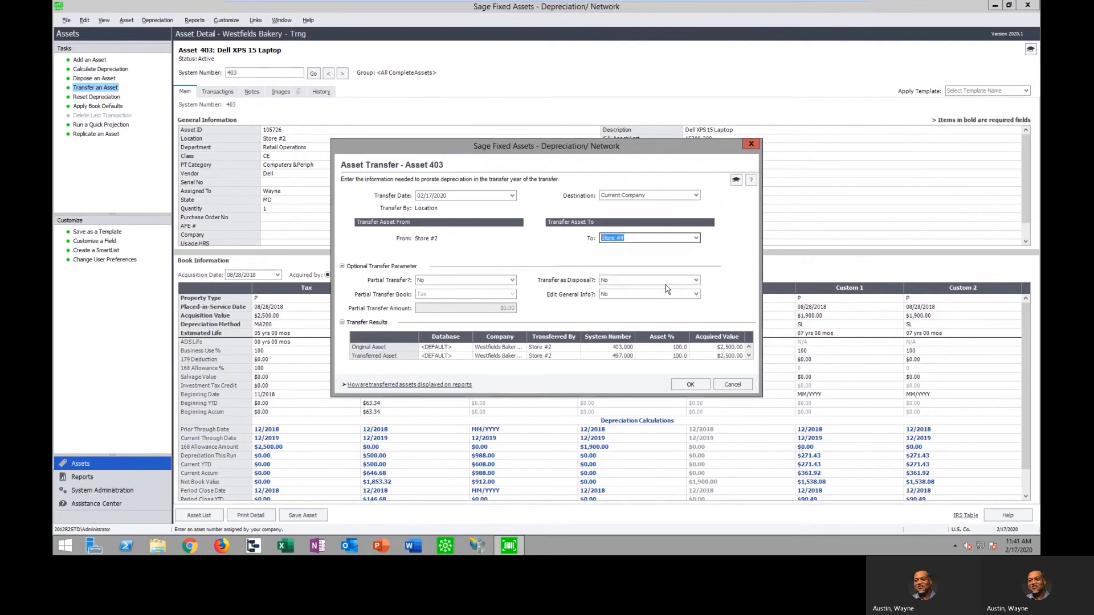
click(653, 251)
Choose to edit the transferred asset's general information, examine its fields and G/L asset account, and cancel without changes
click(696, 294)
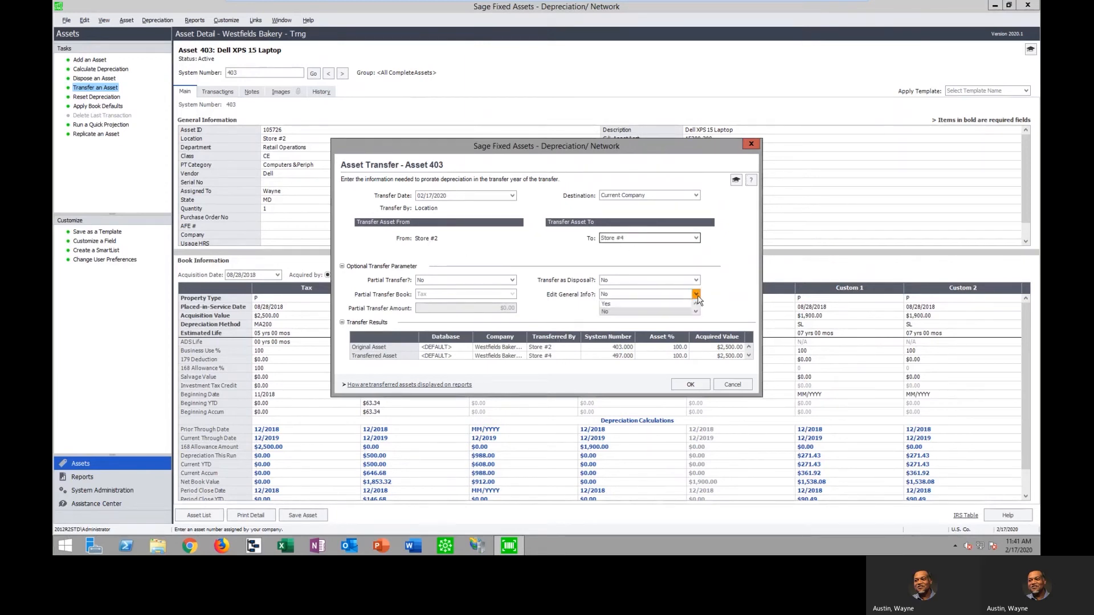
click(650, 304)
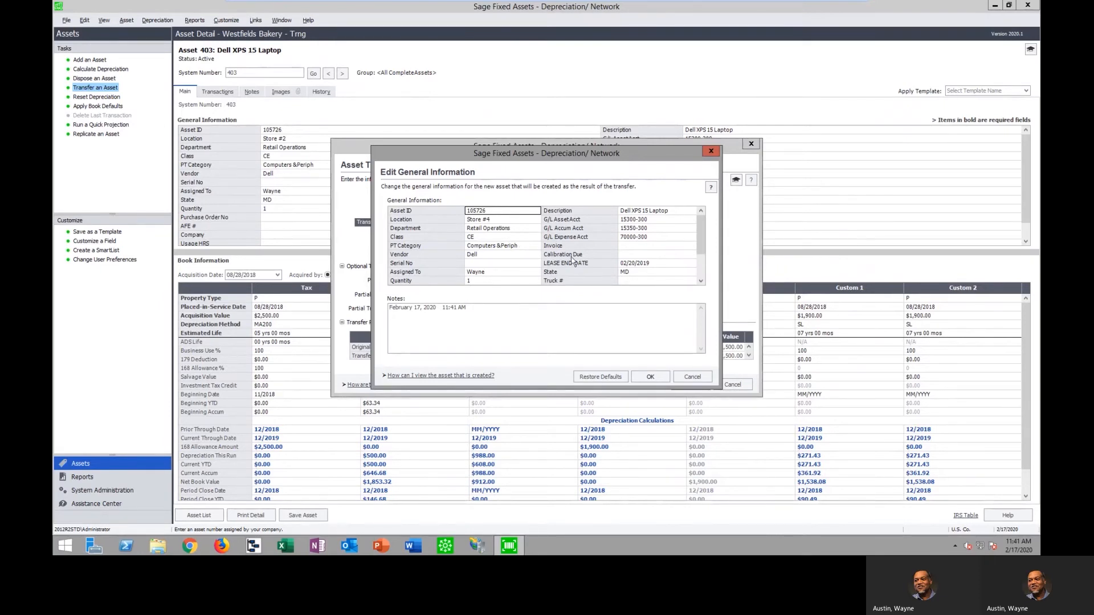
click(654, 223)
click(660, 179)
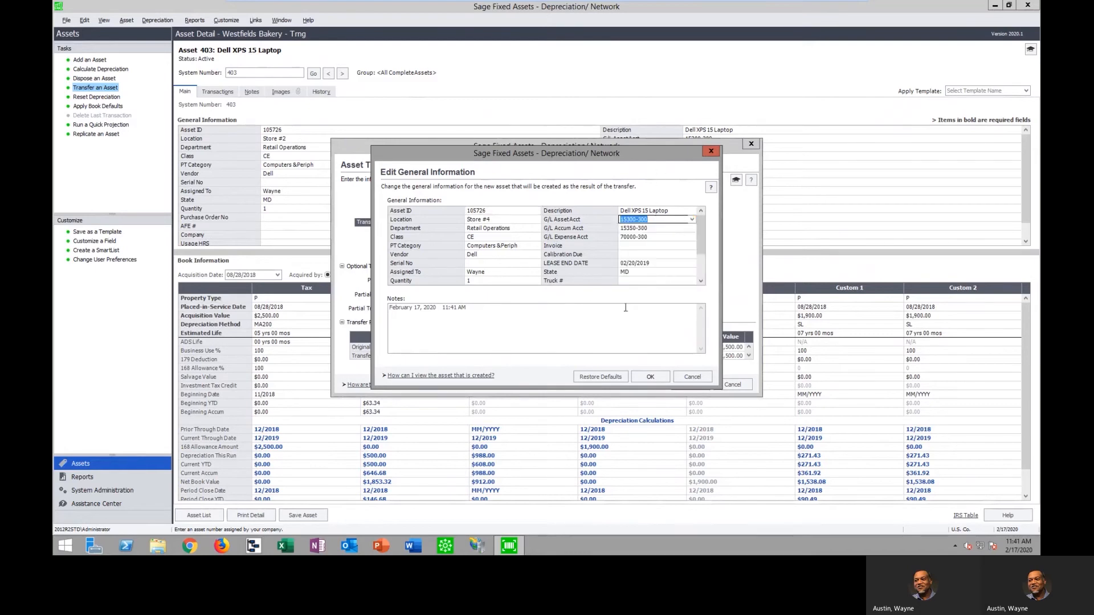
click(699, 378)
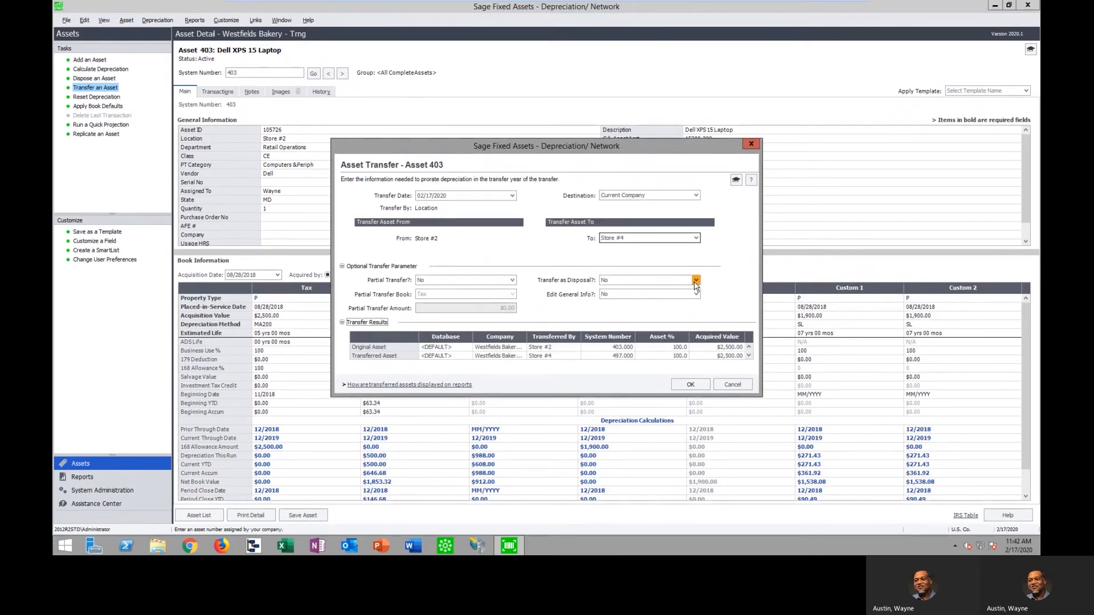
Set the transfer destination to another company, Sage 100 Sample U.S. Company, and choose to transfer the asset as a disposal
click(696, 195)
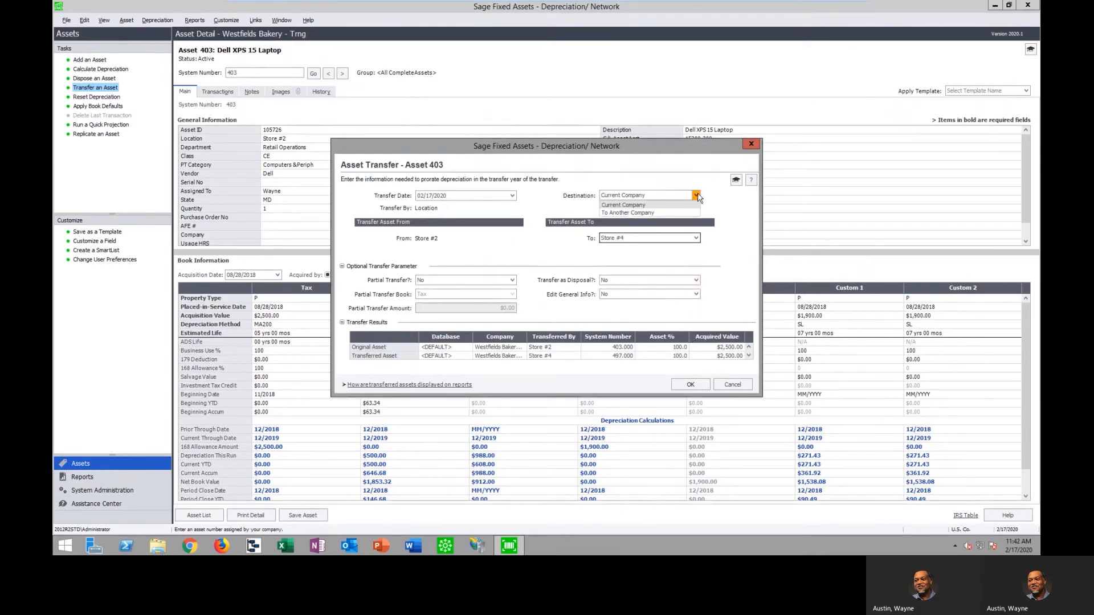
click(639, 213)
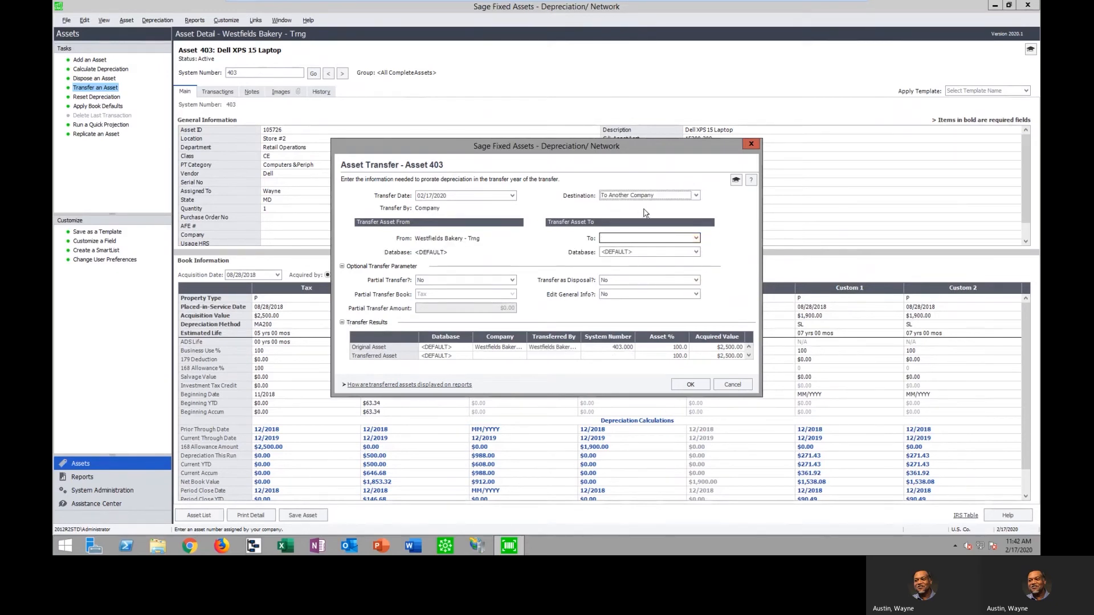
click(697, 239)
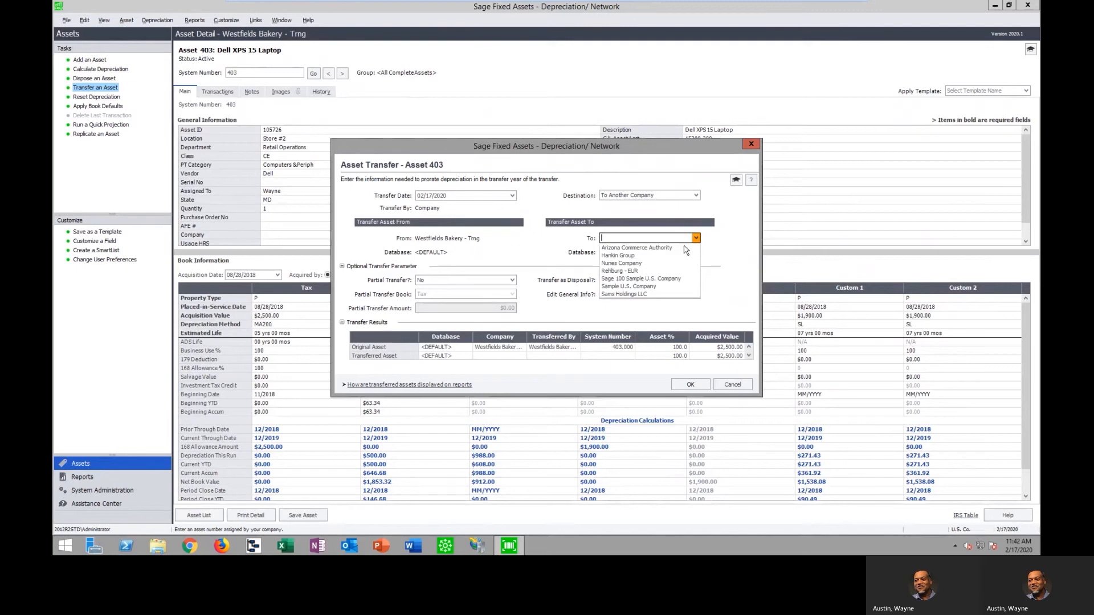
click(665, 279)
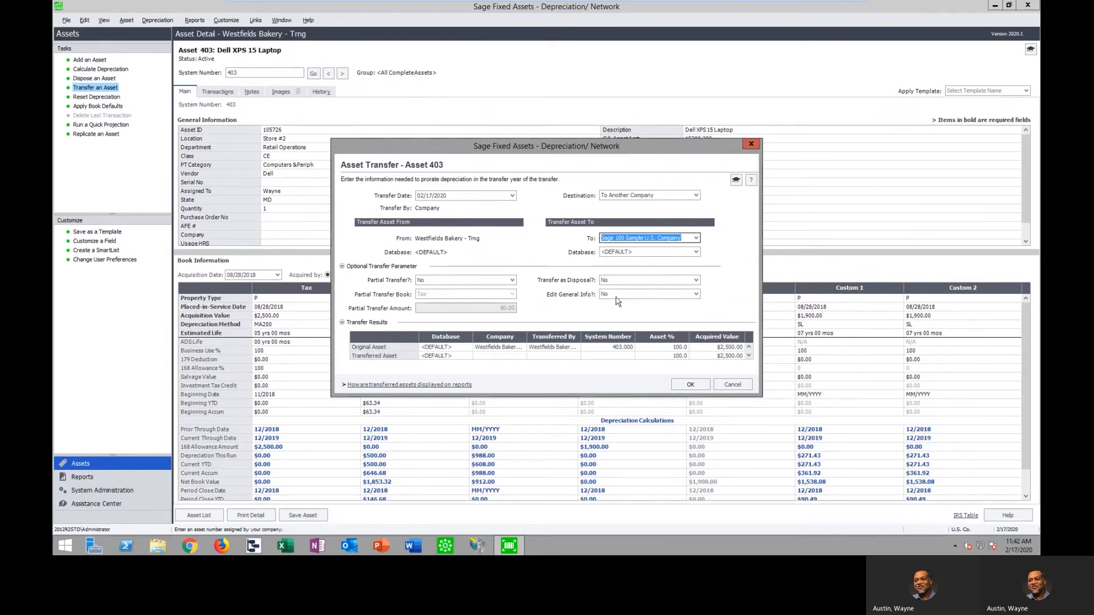
click(695, 280)
click(640, 290)
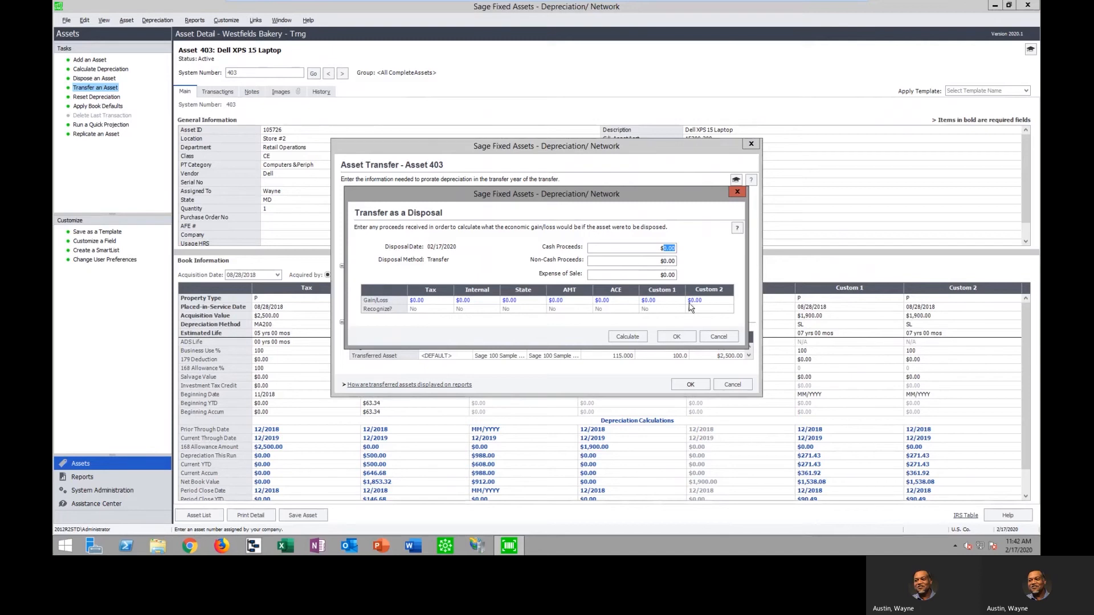
Cancel the transfer of asset 403 as a disposal and return to the asset list
click(718, 336)
key(Escape)
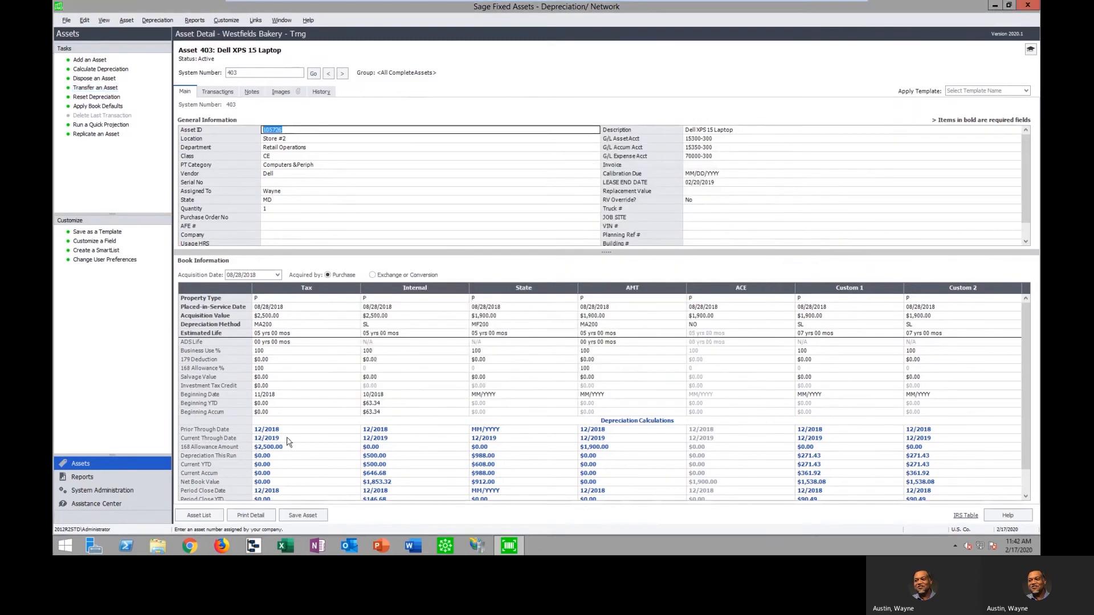
click(199, 515)
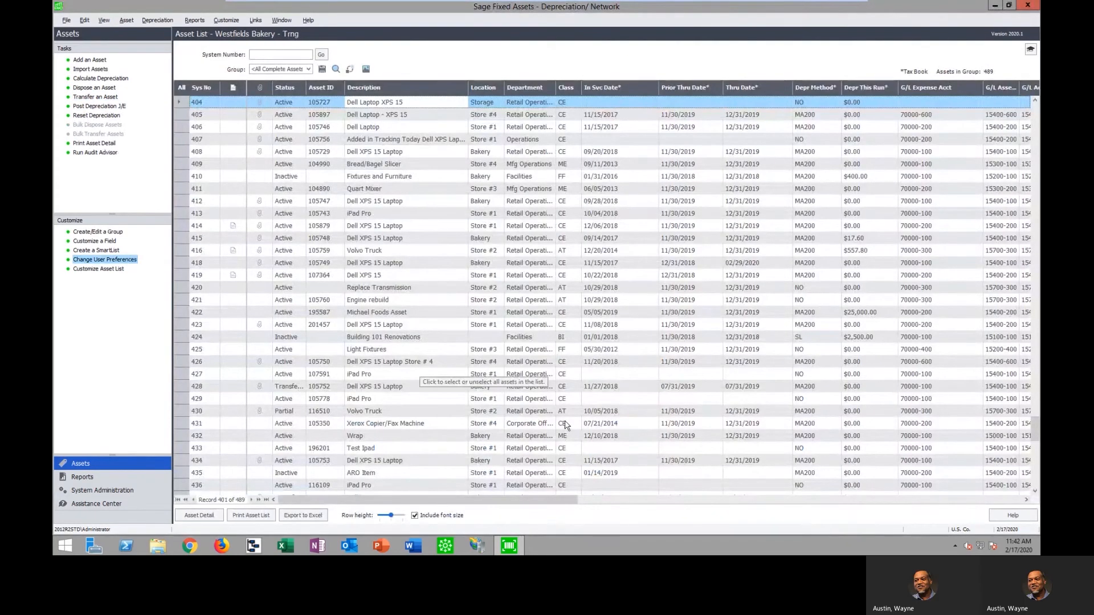
Switch to Excel, open the recent file Import 7 books, and widen its date columns so the dates can be read
click(286, 547)
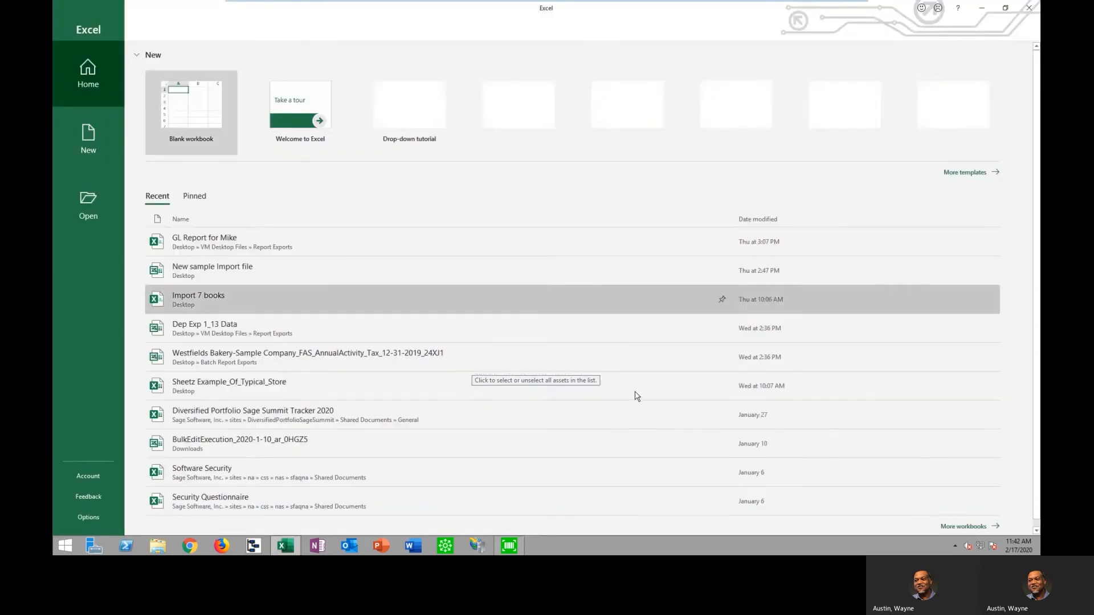
click(285, 304)
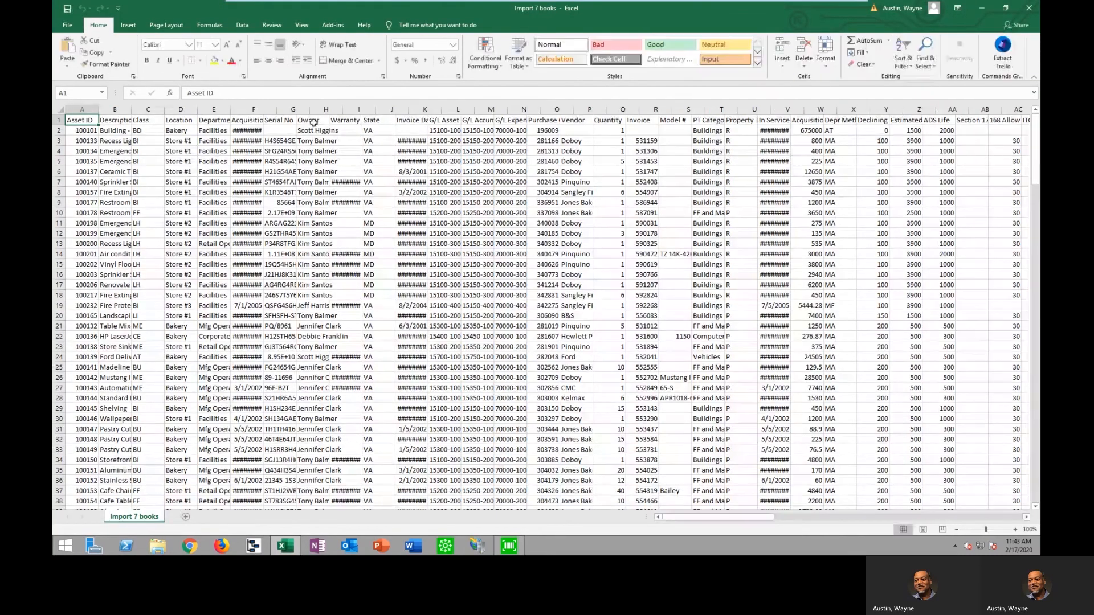
double_click(375, 110)
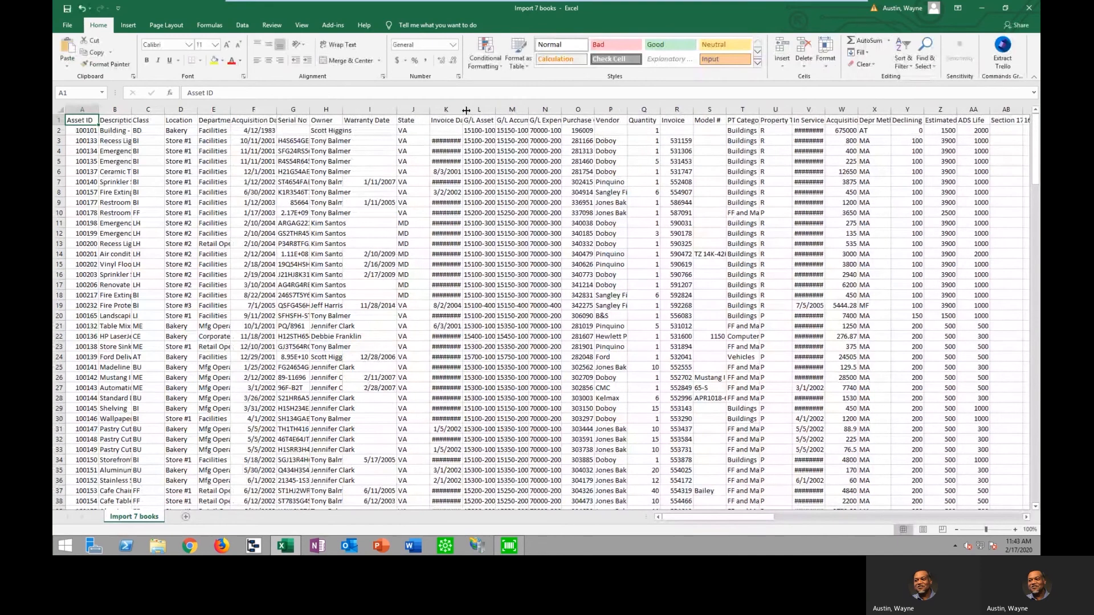
double_click(463, 109)
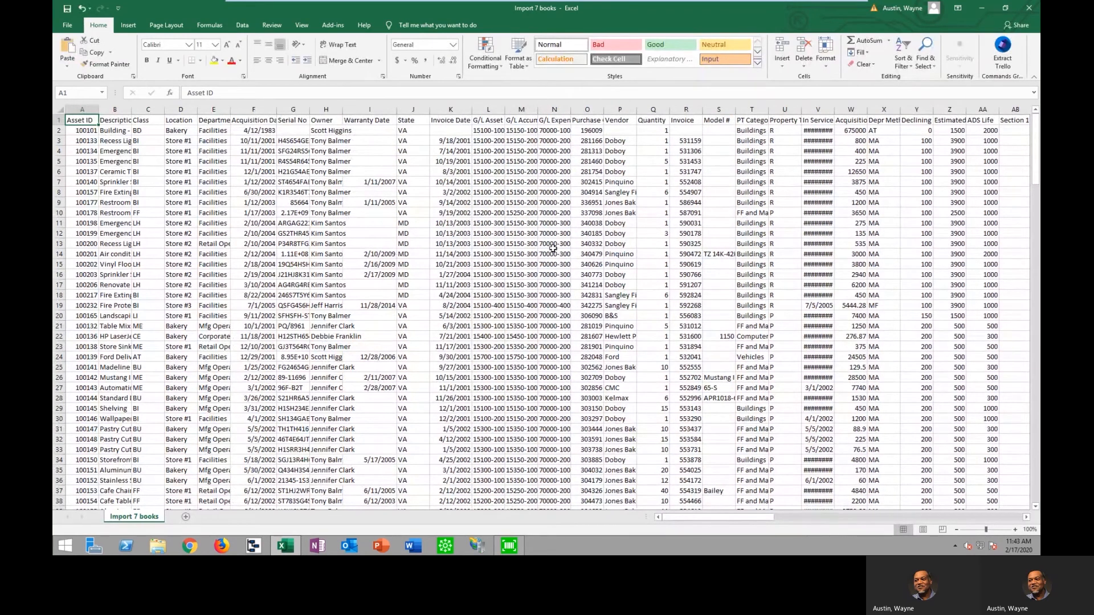
Examine the Asset ID, Description, Class and Location columns of the import file, and close it without saving
click(82, 109)
click(115, 110)
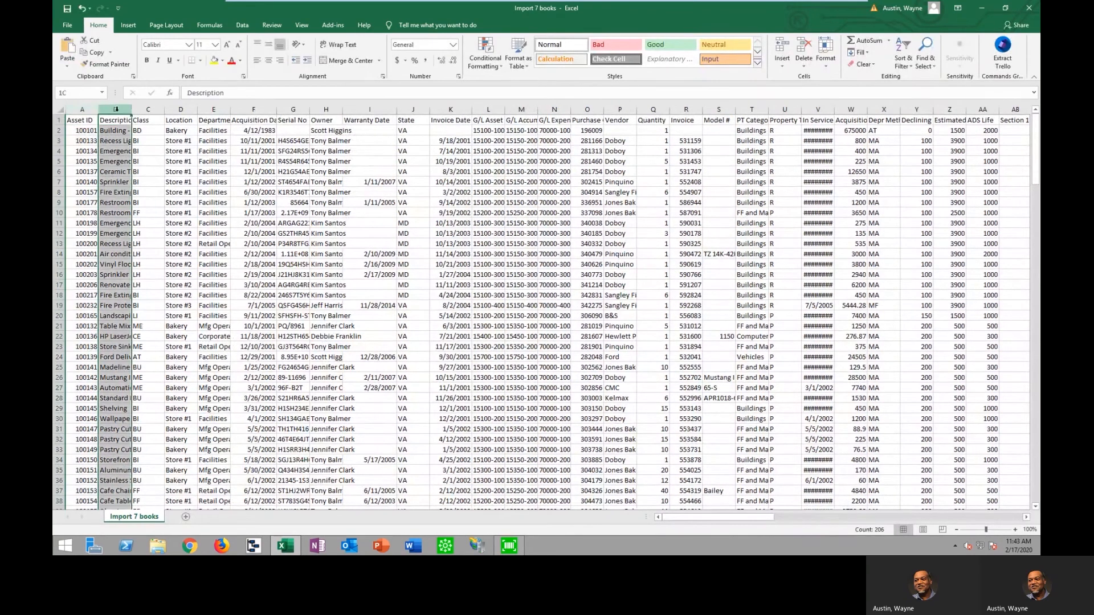
click(148, 109)
click(180, 110)
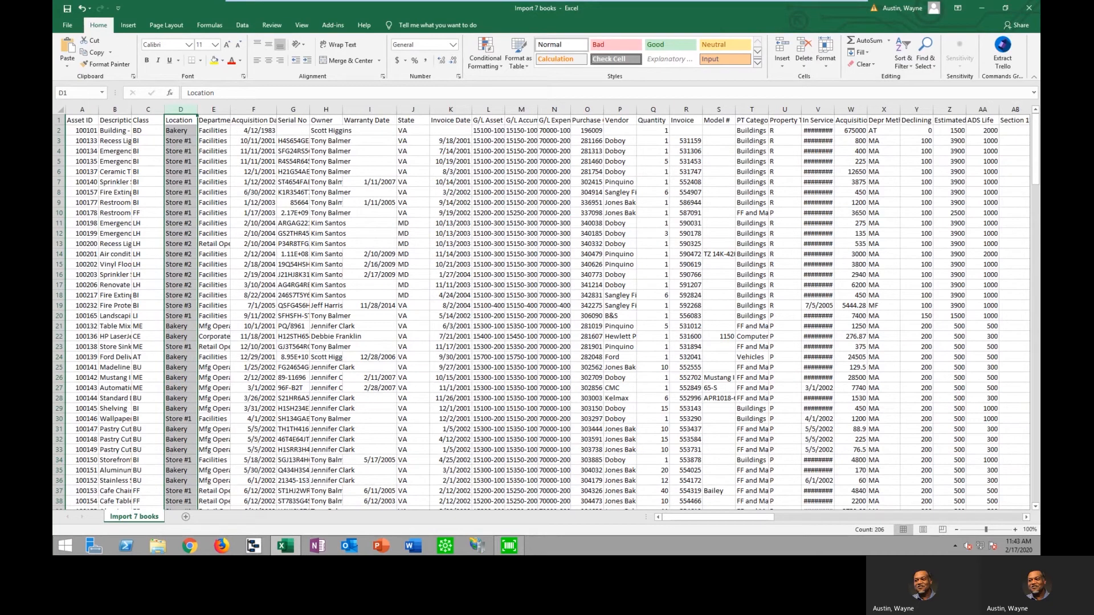
click(1029, 8)
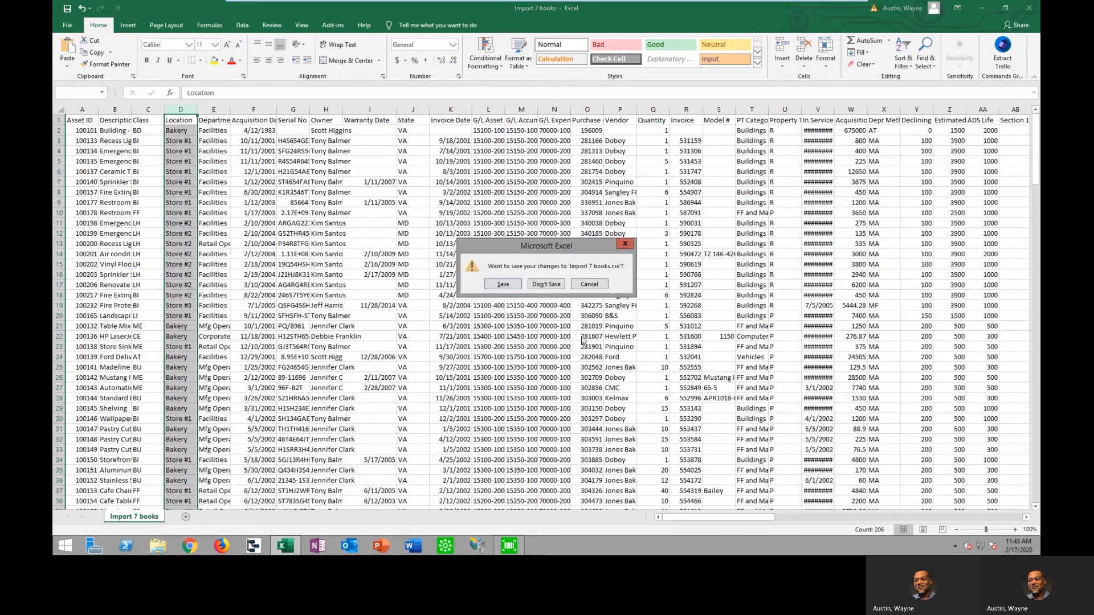
click(552, 285)
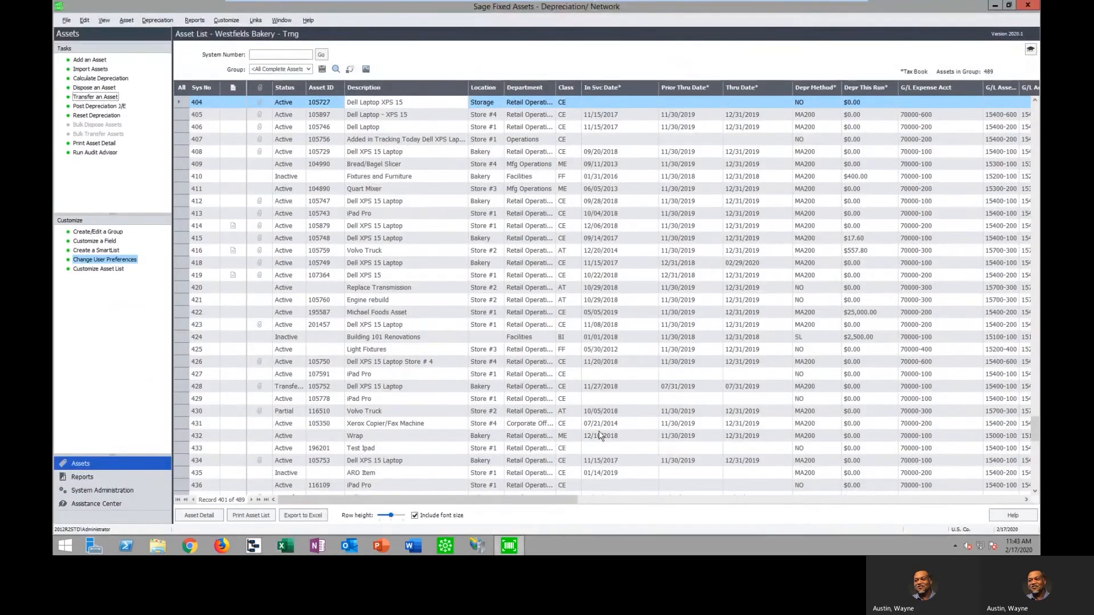
Start a new asset in Sage Fixed Assets and apply the Dell XPS 15 Bakery template to it
click(90, 61)
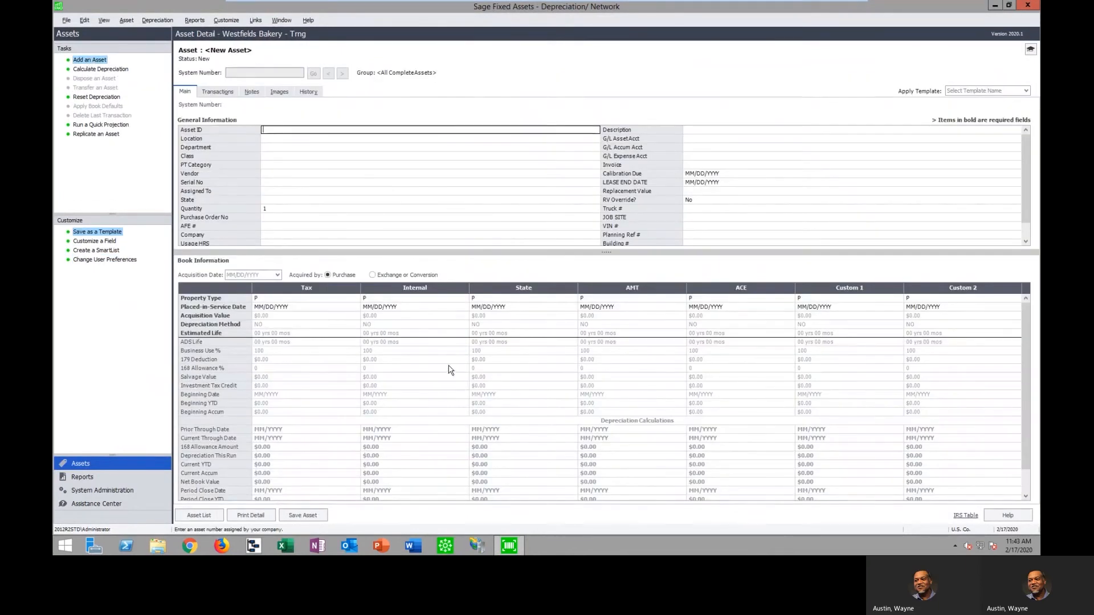
click(710, 139)
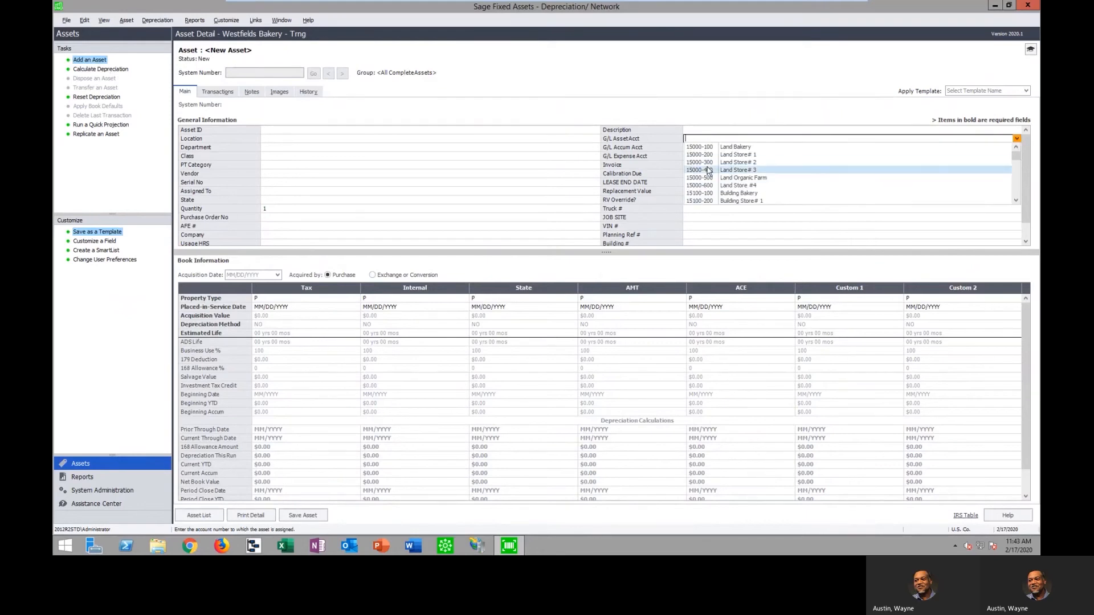
click(283, 140)
click(409, 101)
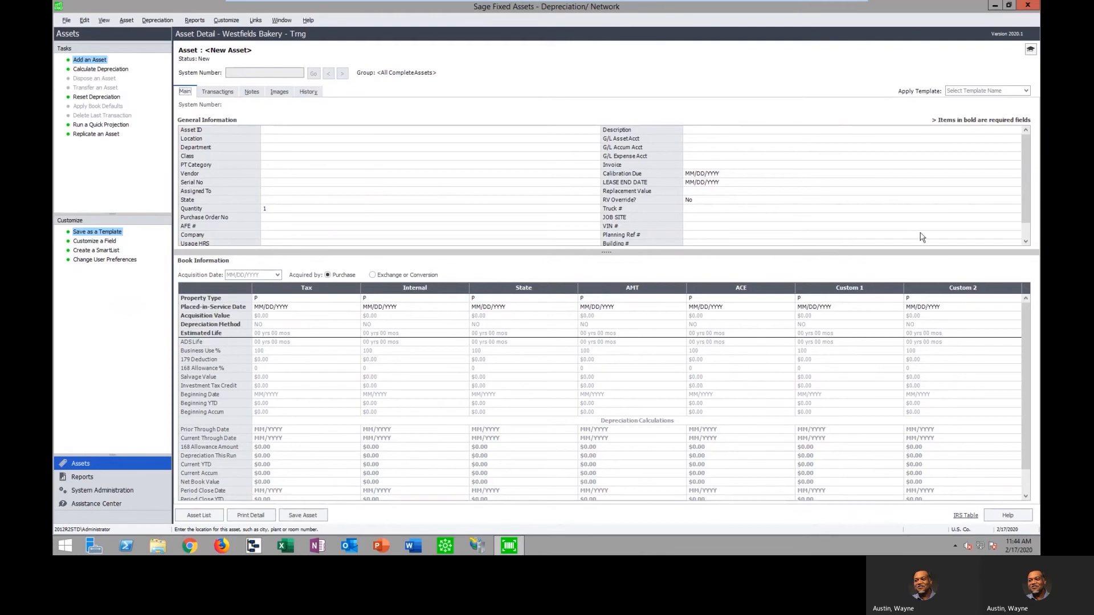
click(1026, 92)
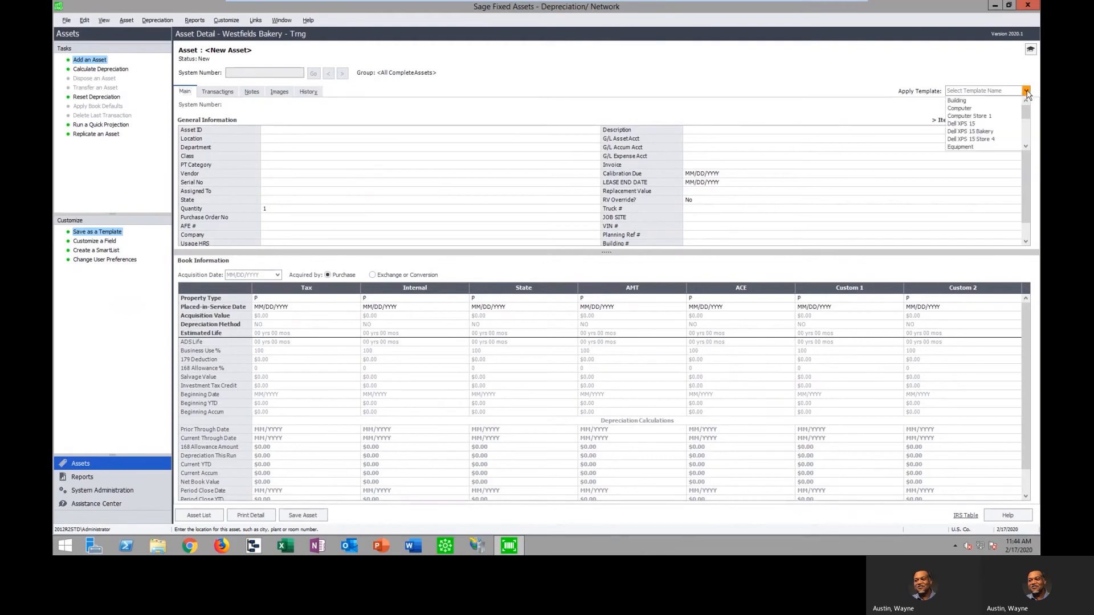
click(979, 132)
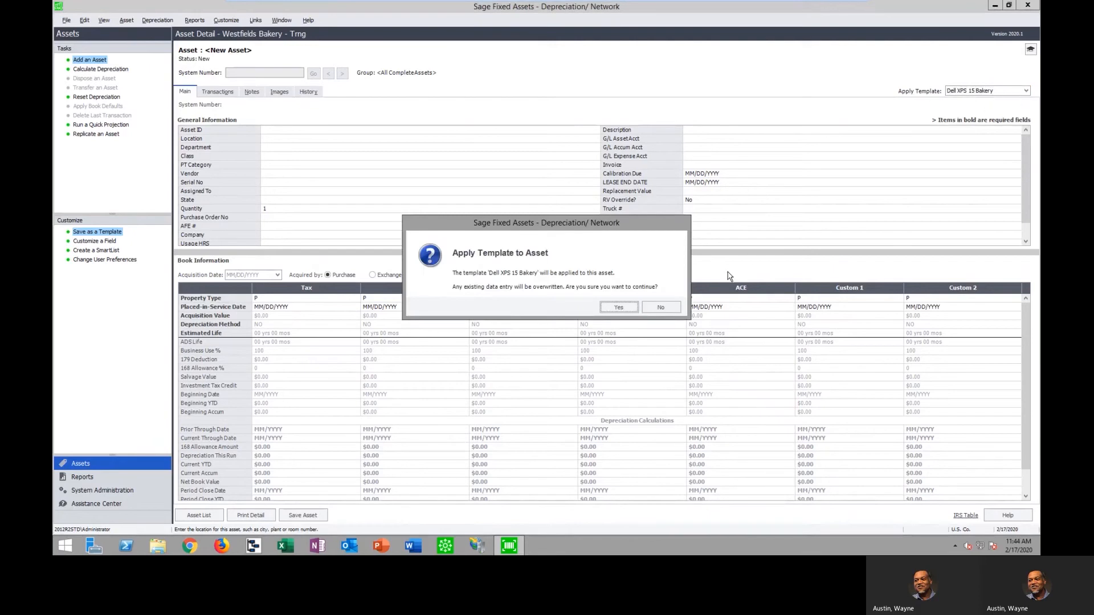
click(618, 308)
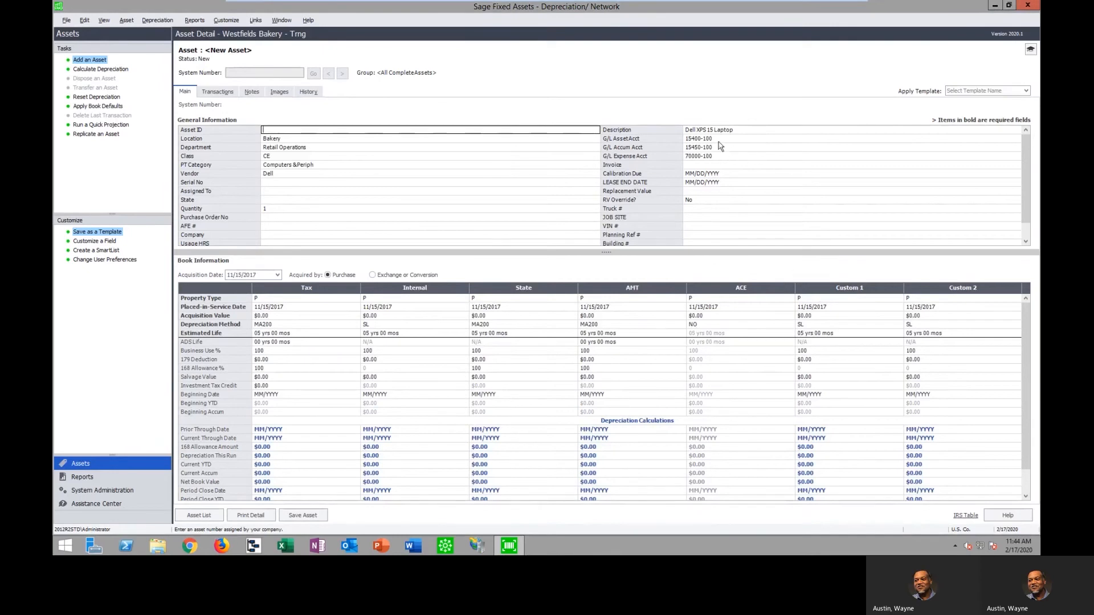
Examine the template-filled description, G/L asset account, location, class, property type, depreciation method and estimated life of the new asset
click(736, 129)
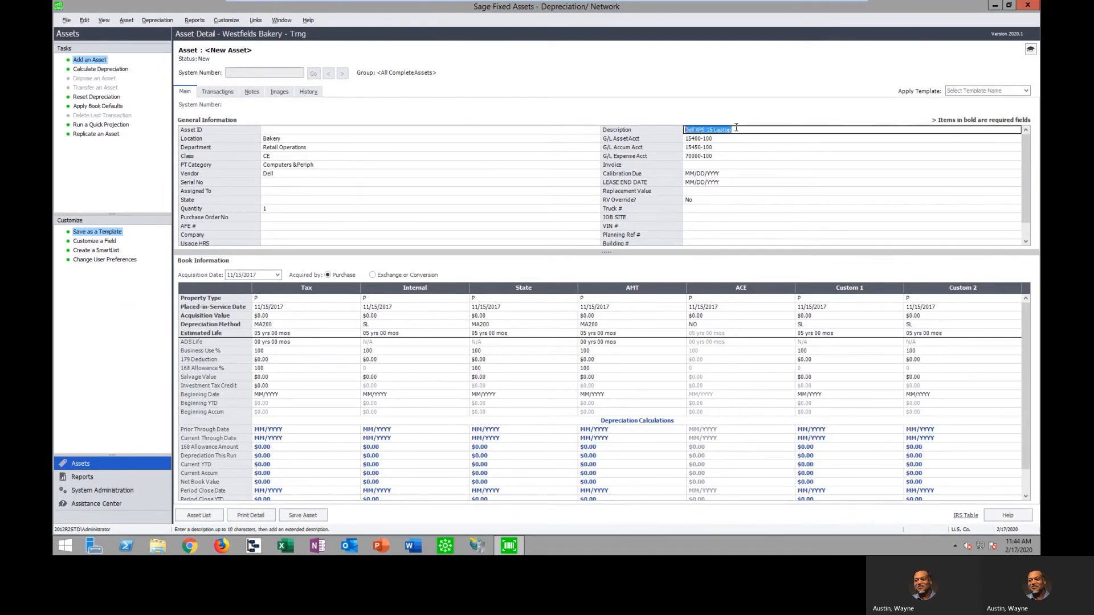
click(720, 139)
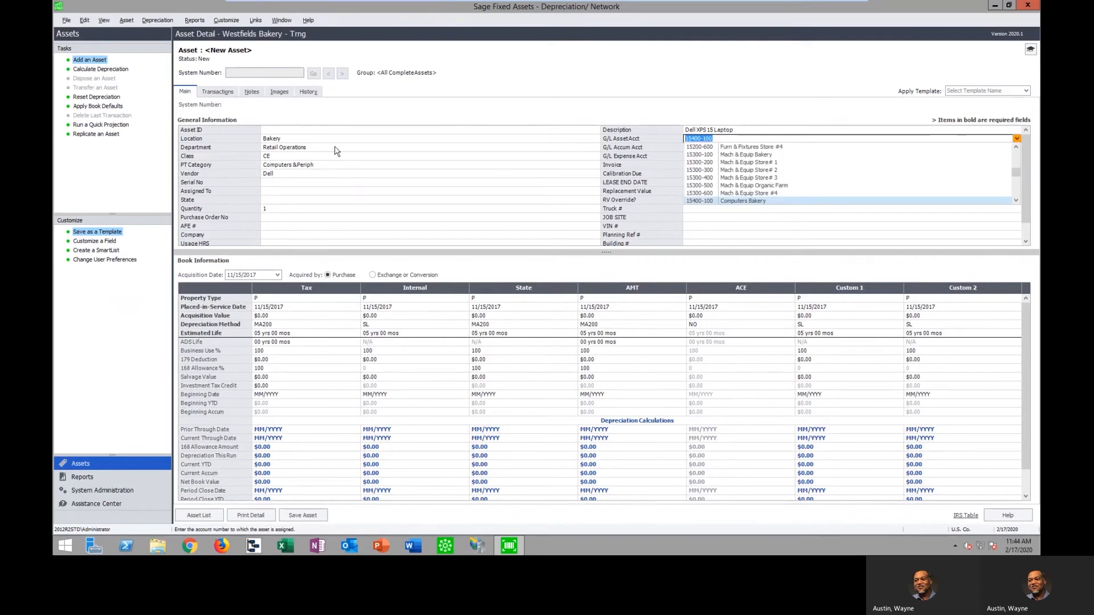
click(295, 139)
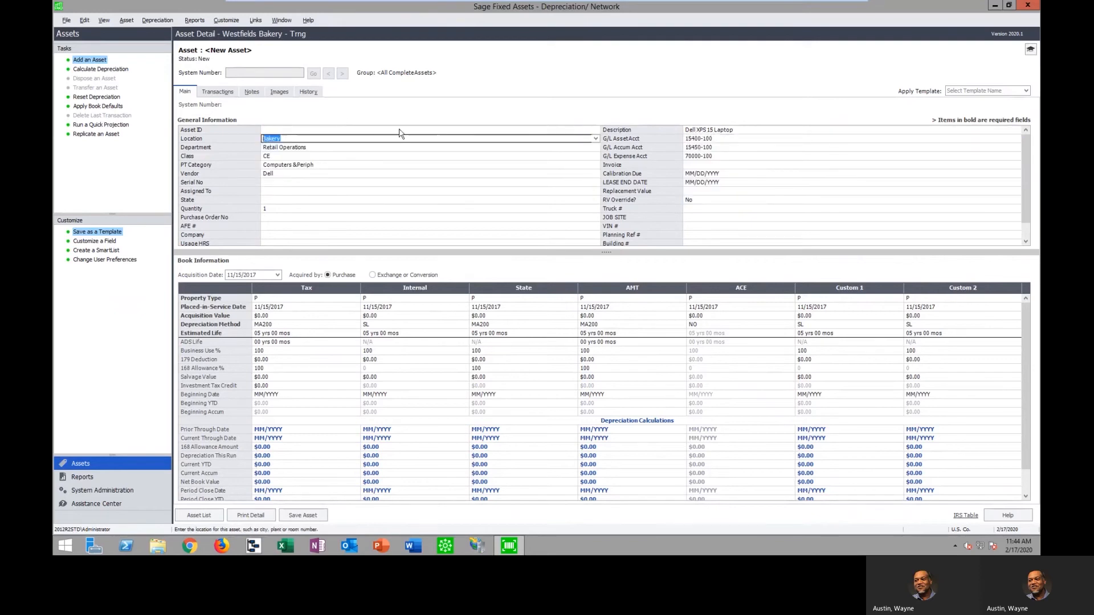
click(308, 157)
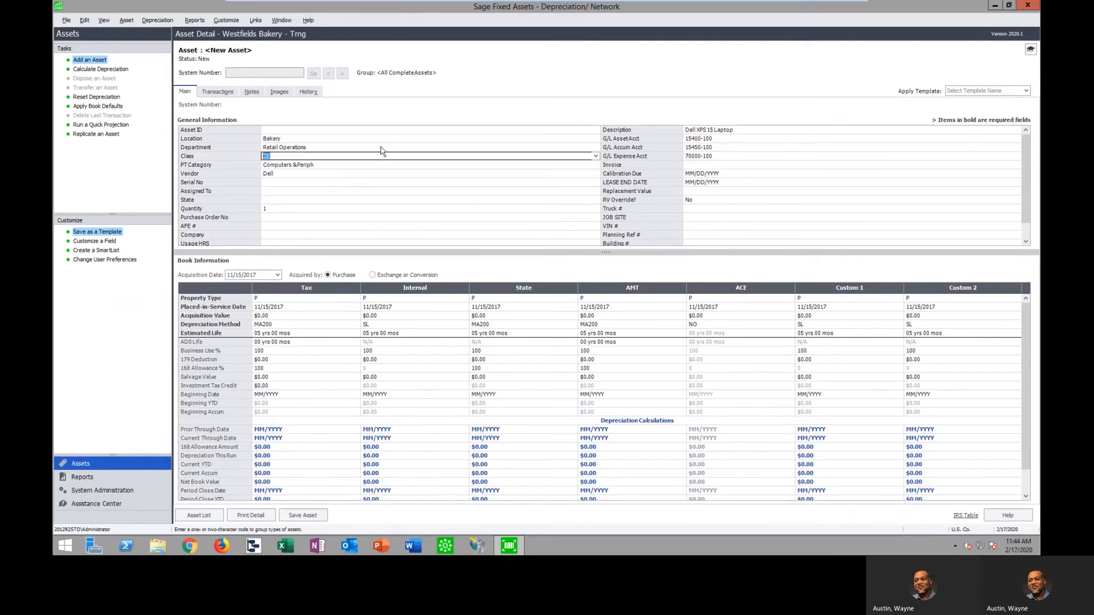
click(273, 298)
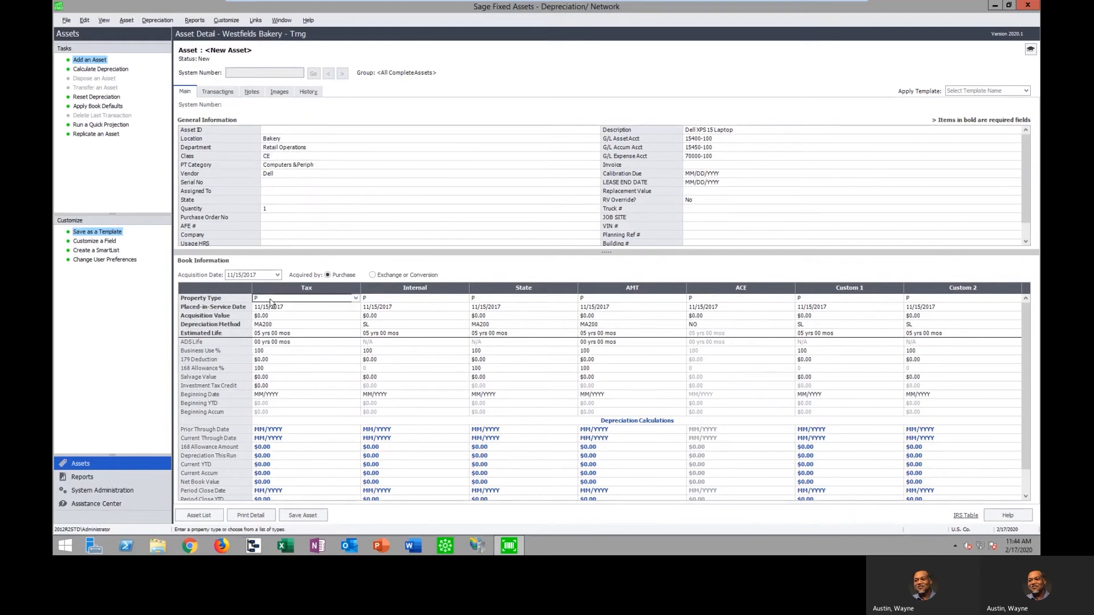
click(270, 324)
click(292, 334)
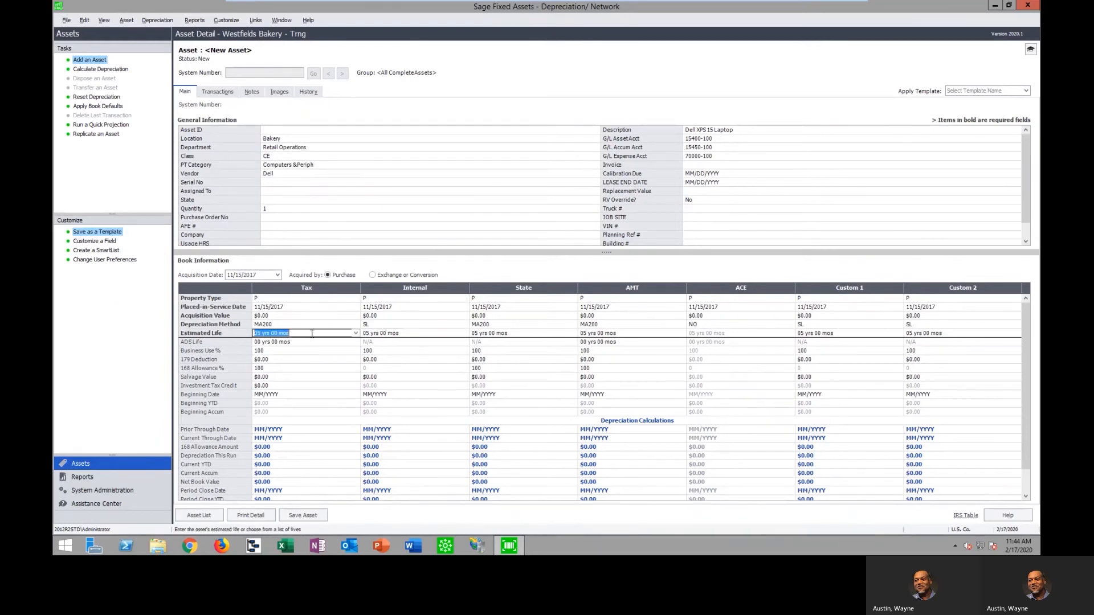
click(401, 334)
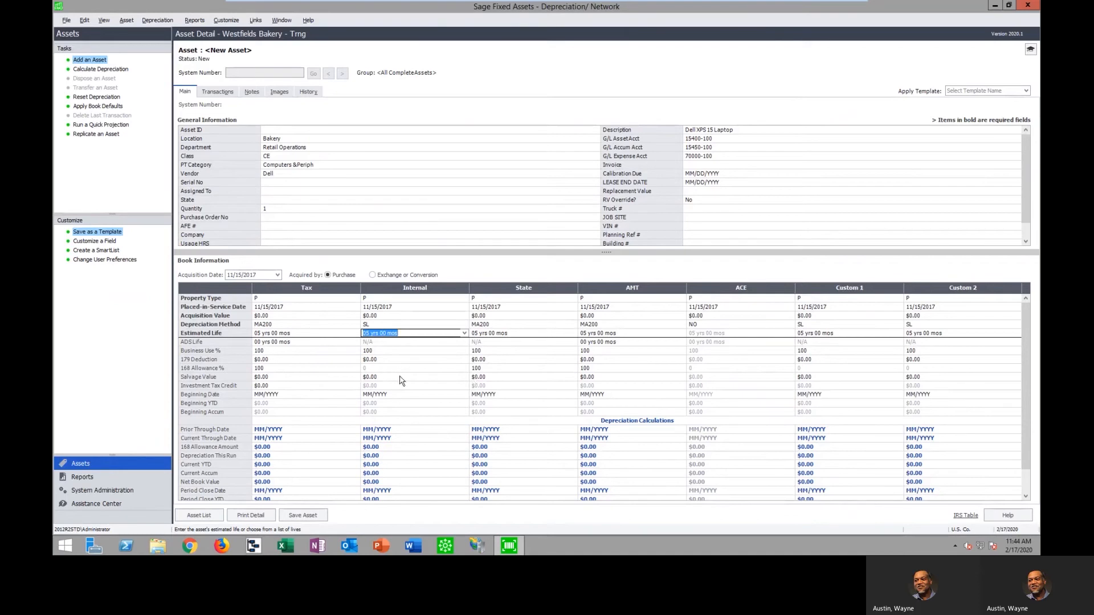
Set the acquisition date and the Tax book's placed-in-service date to today's date, 02/17/2020
click(278, 276)
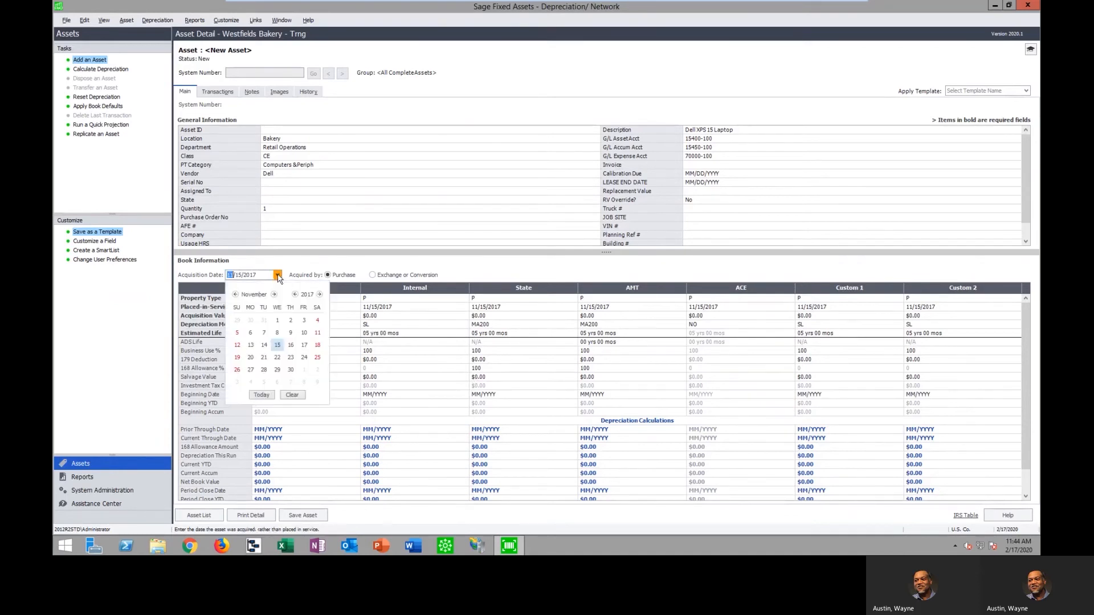
click(266, 395)
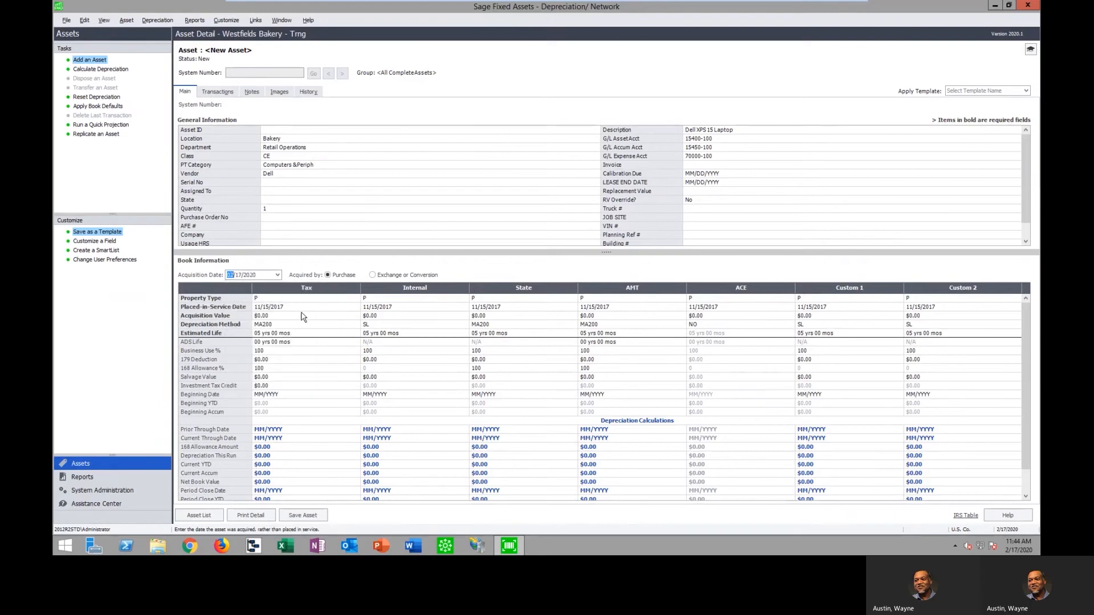
click(334, 308)
click(352, 310)
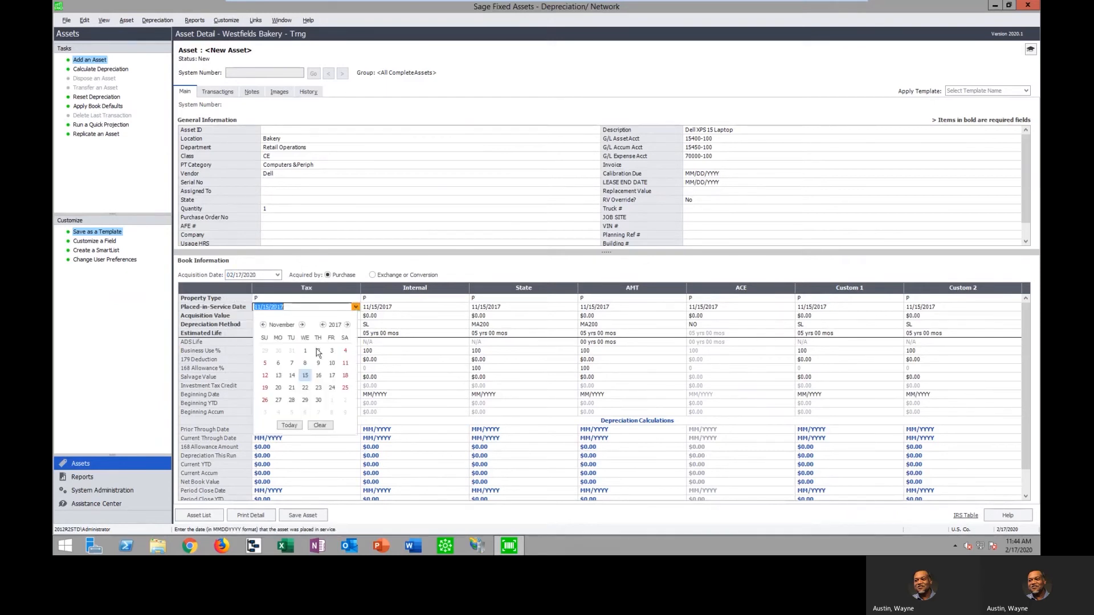
click(298, 427)
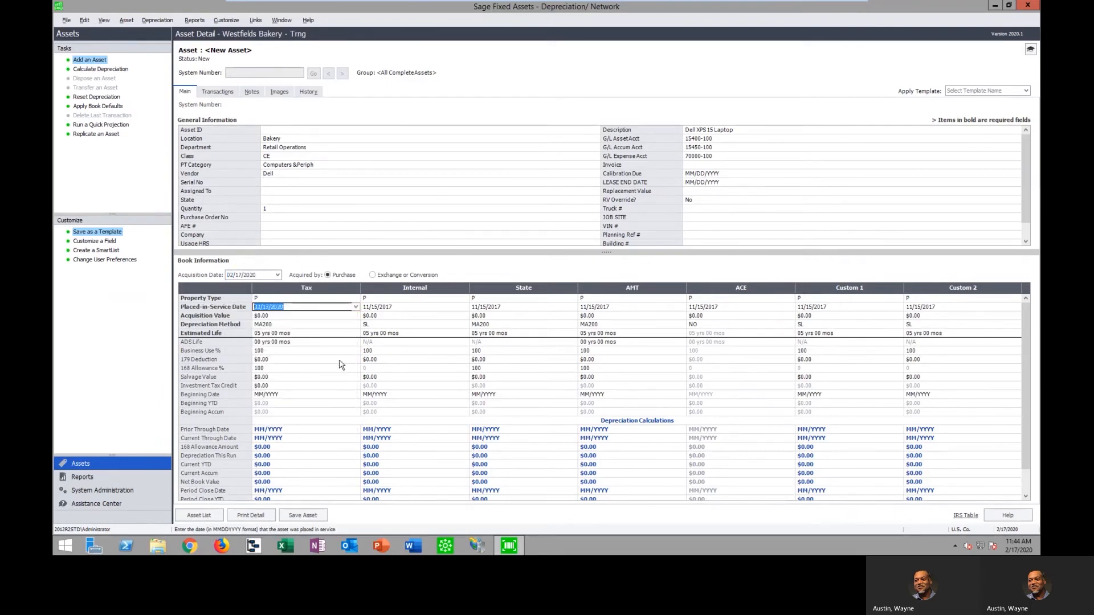
Set the Tax book's acquisition value to $3,000.00 and apply the book defaults to the remaining books
click(280, 316)
text(3)
key(Tab)
key(Tab)
key(Tab)
key(Tab)
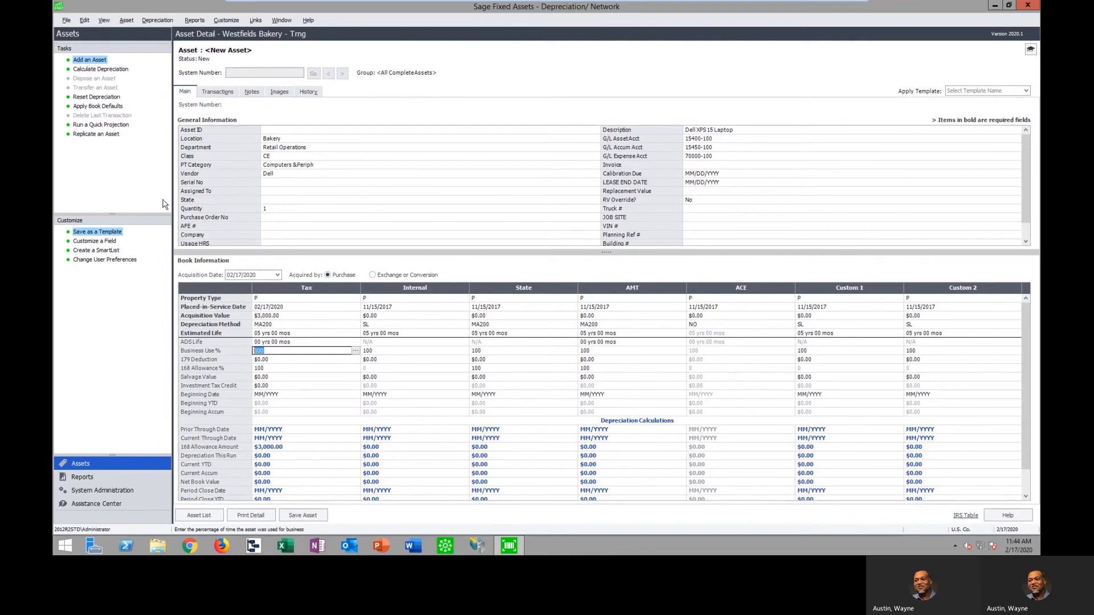
click(108, 107)
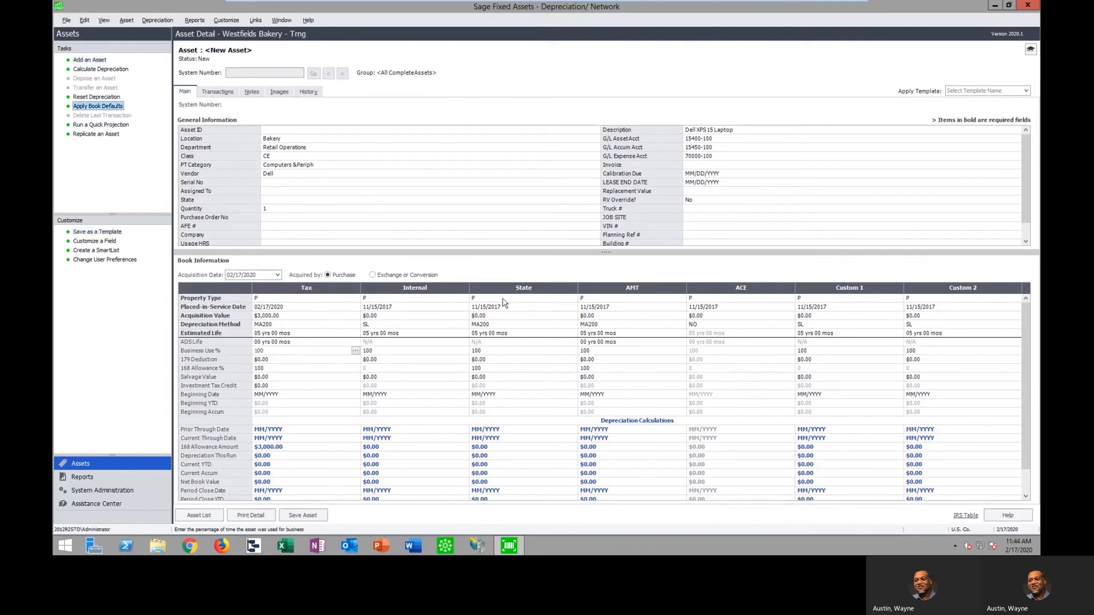
click(611, 302)
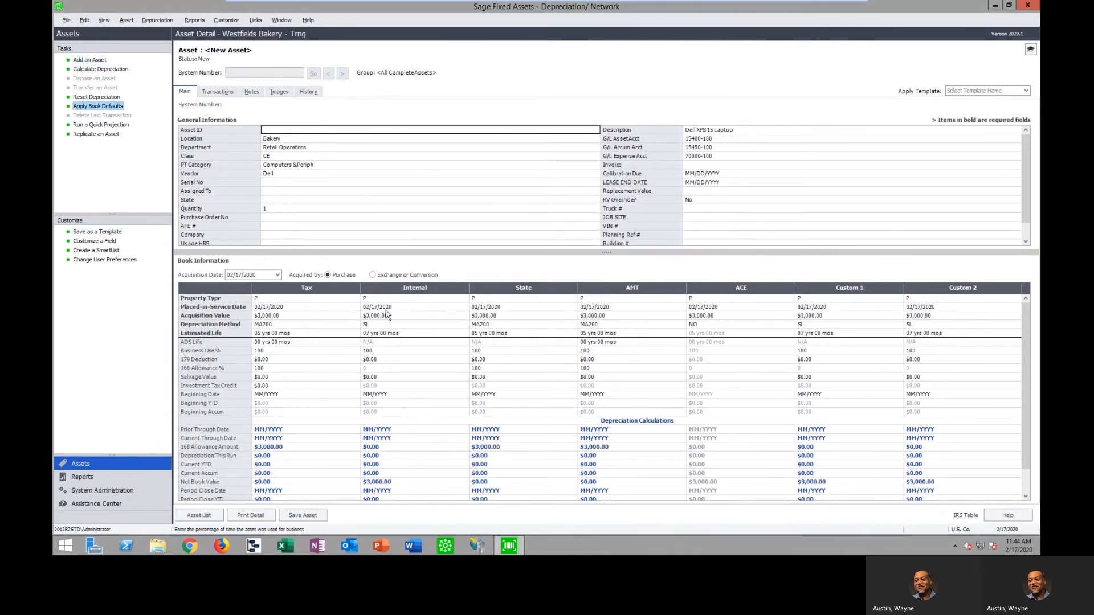
Save the new Dell XPS 15 Laptop asset with Assigned To, Serial No and Asset ID left blank, and open its images page
click(285, 191)
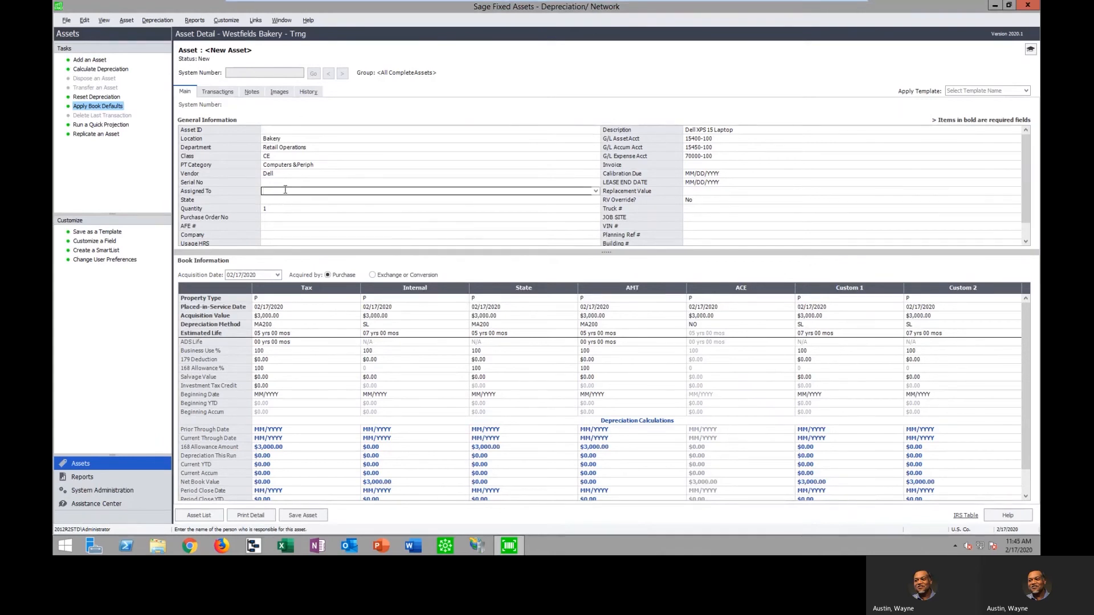
click(283, 183)
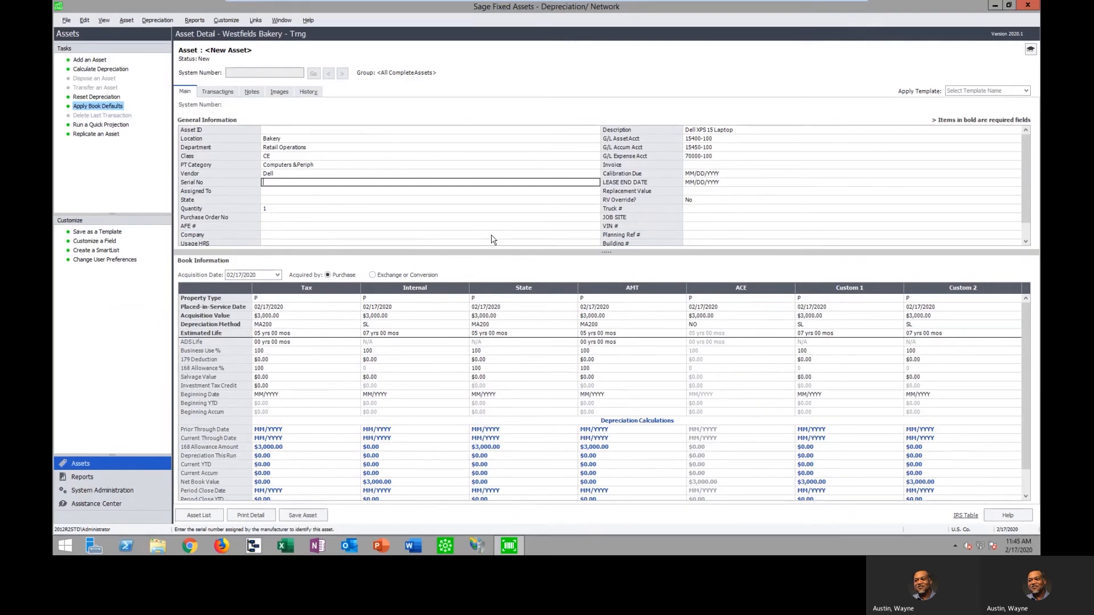
click(273, 130)
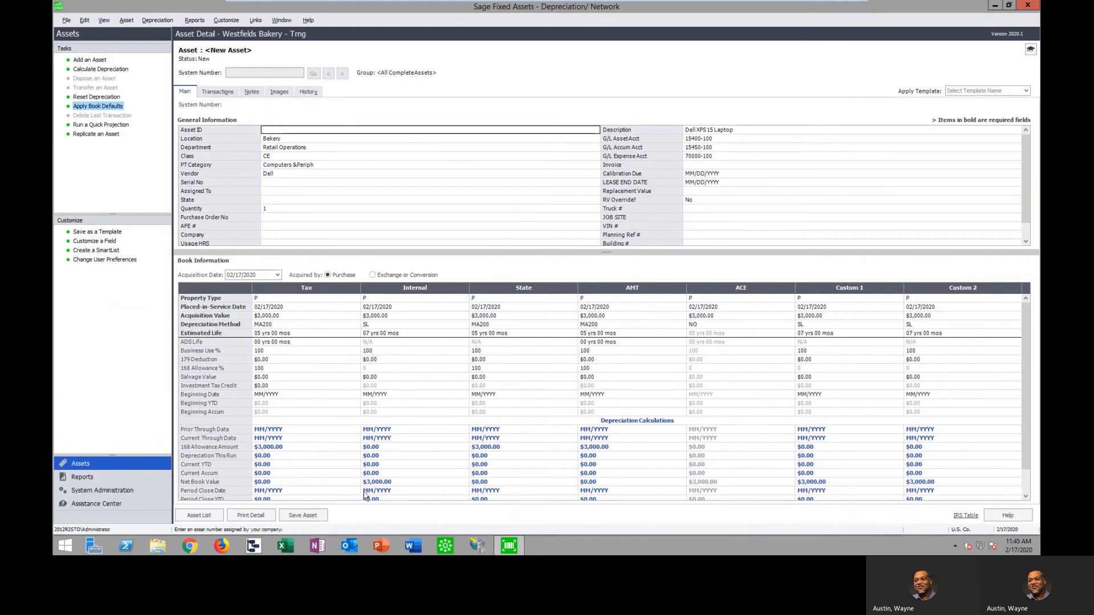
click(311, 519)
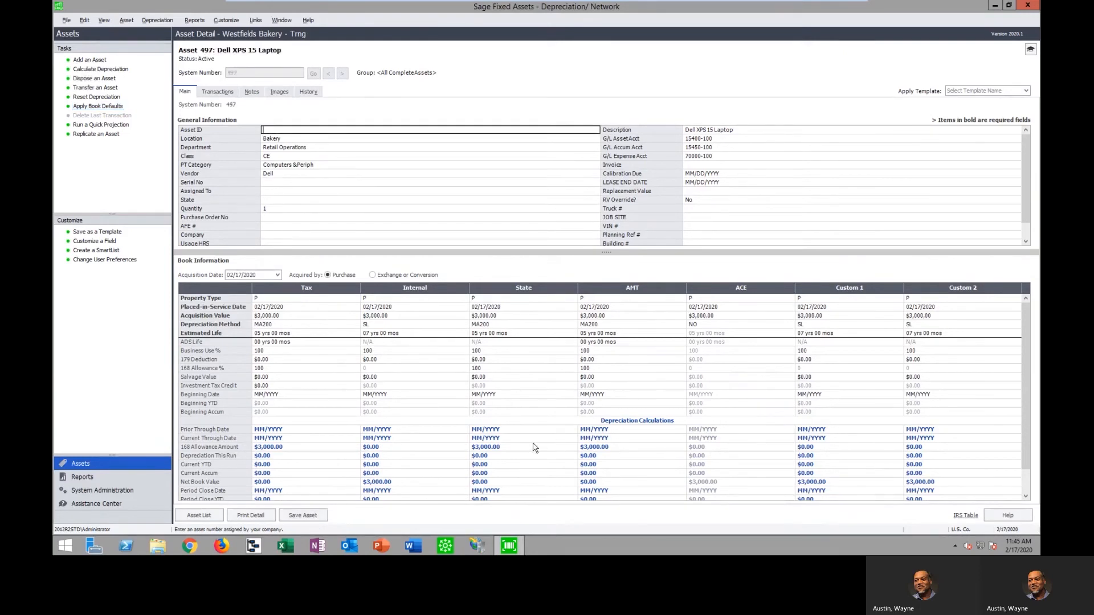
click(279, 93)
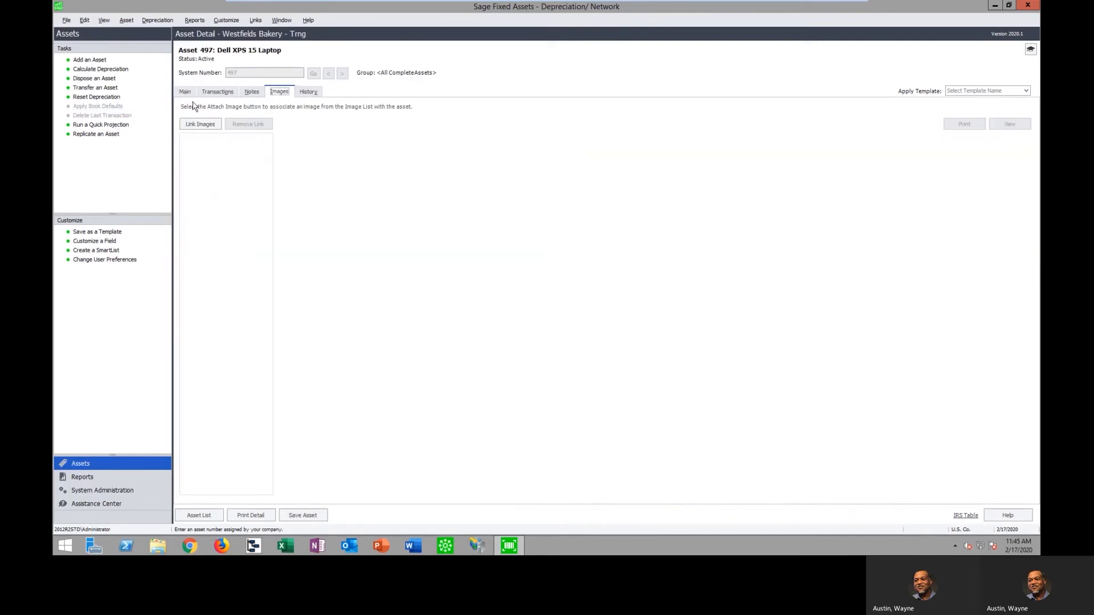
Link the existing Dell Laptop image from the Image Manager's file list to the new Dell XPS 15 Laptop asset
click(200, 124)
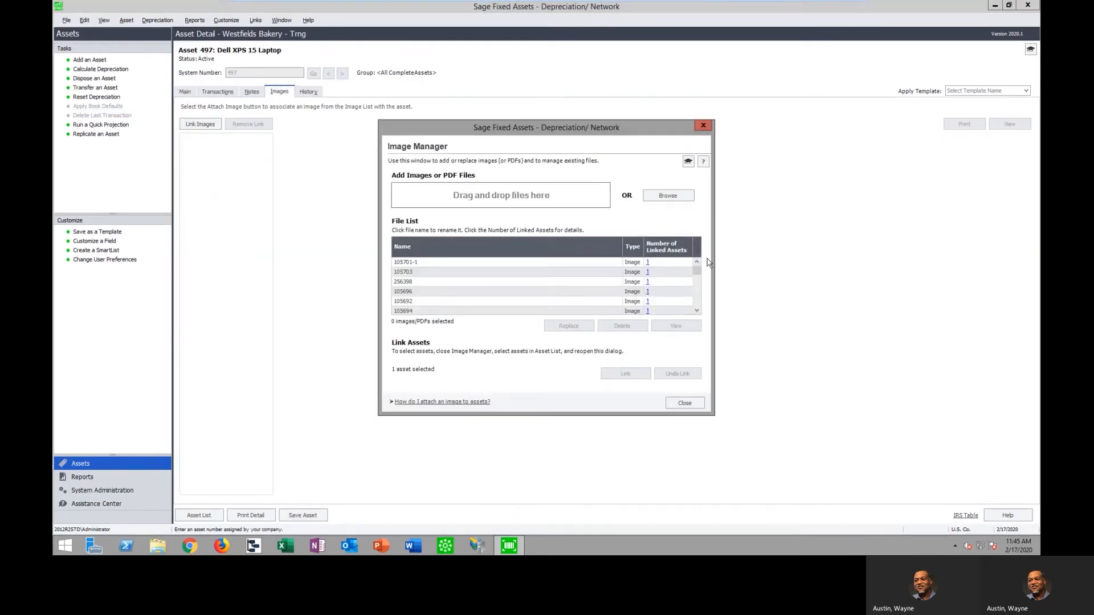
drag(697, 270, 695, 277)
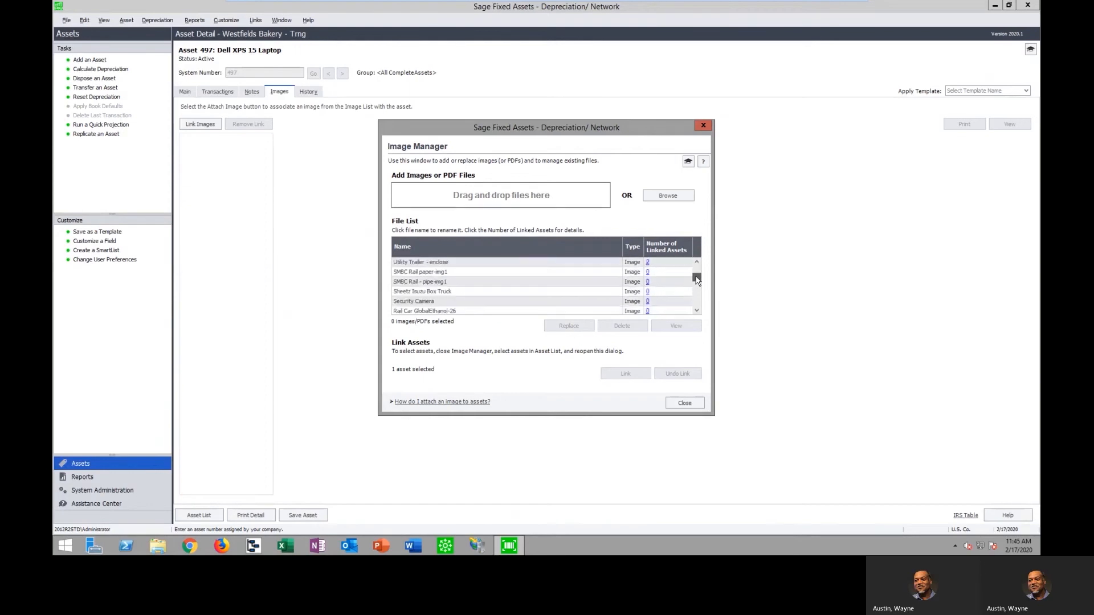
click(698, 311)
click(698, 311)
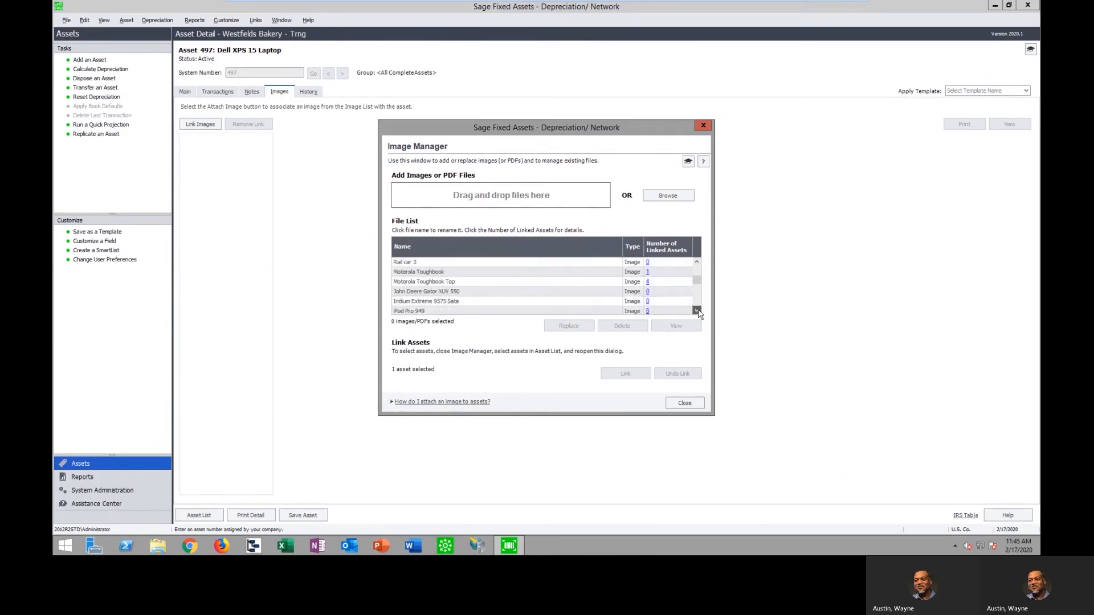
click(697, 311)
click(698, 311)
click(697, 310)
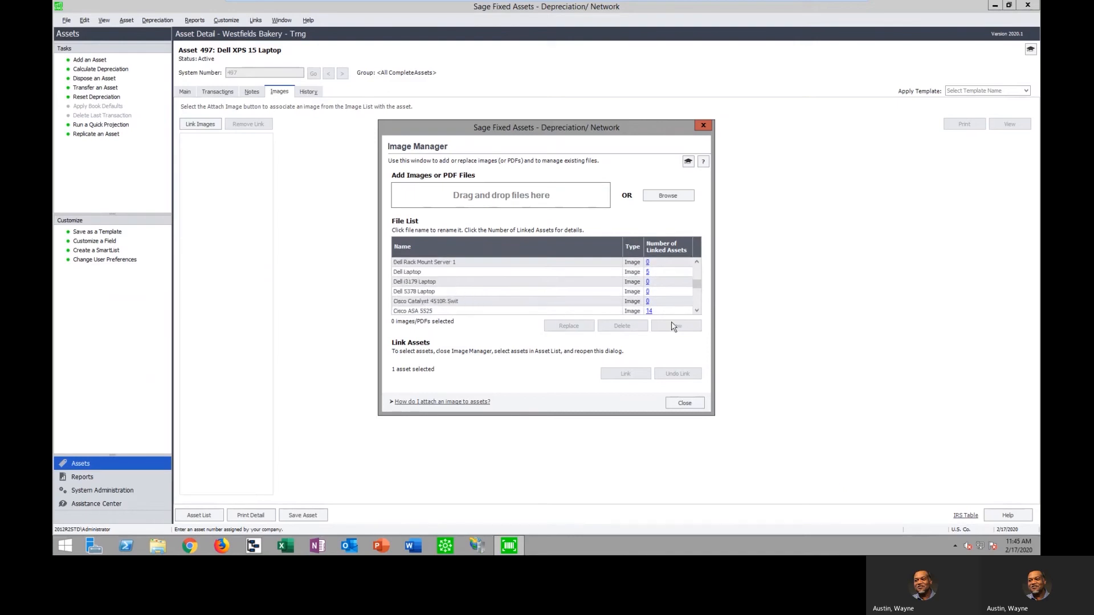
click(519, 273)
click(627, 374)
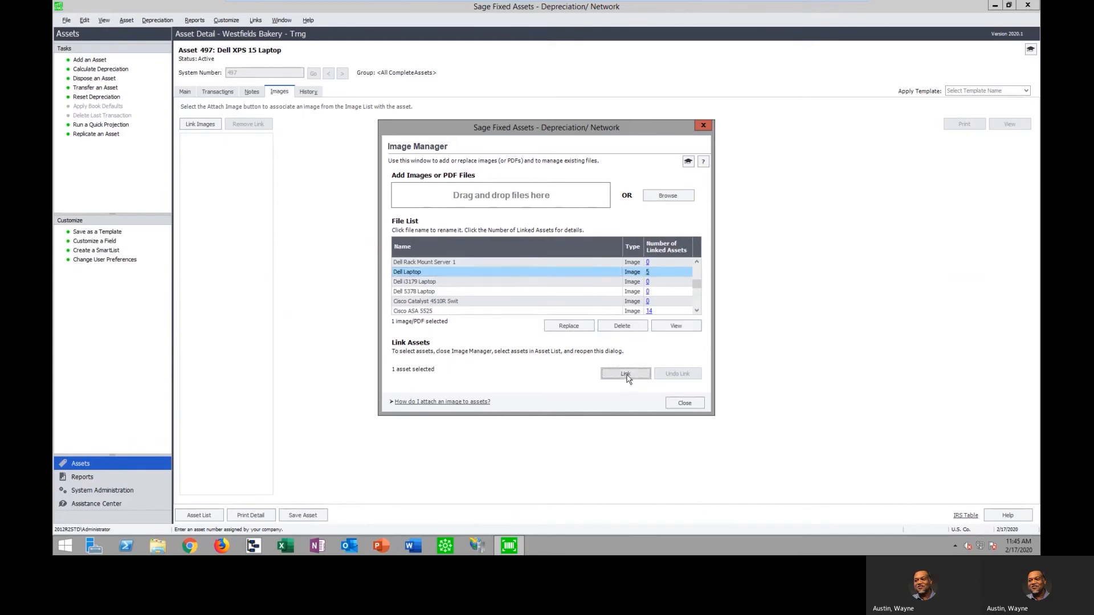
click(618, 304)
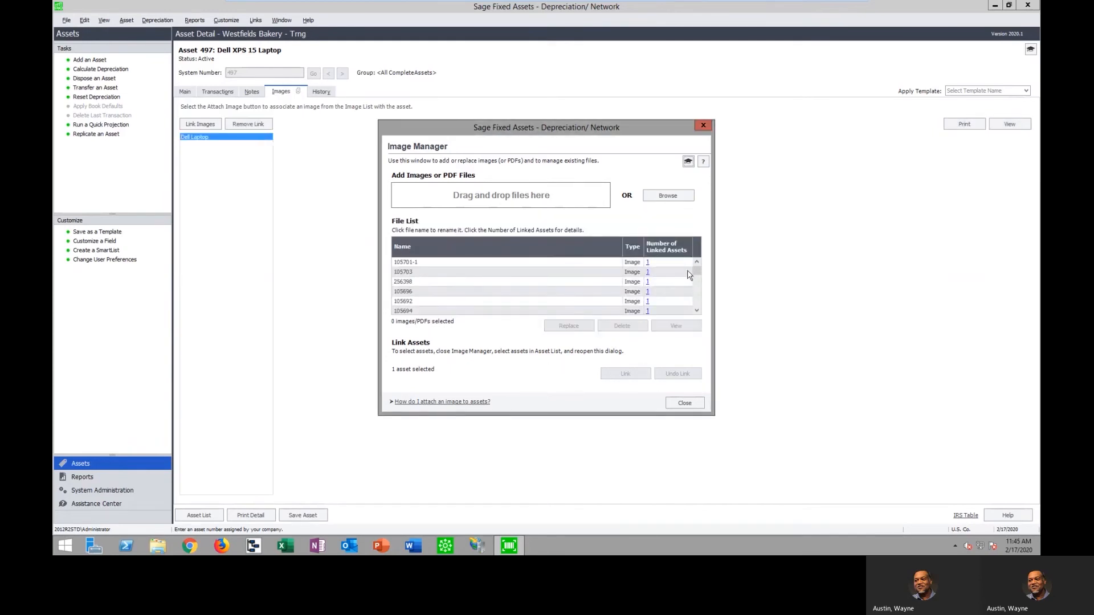
scroll(696, 278, up, 3)
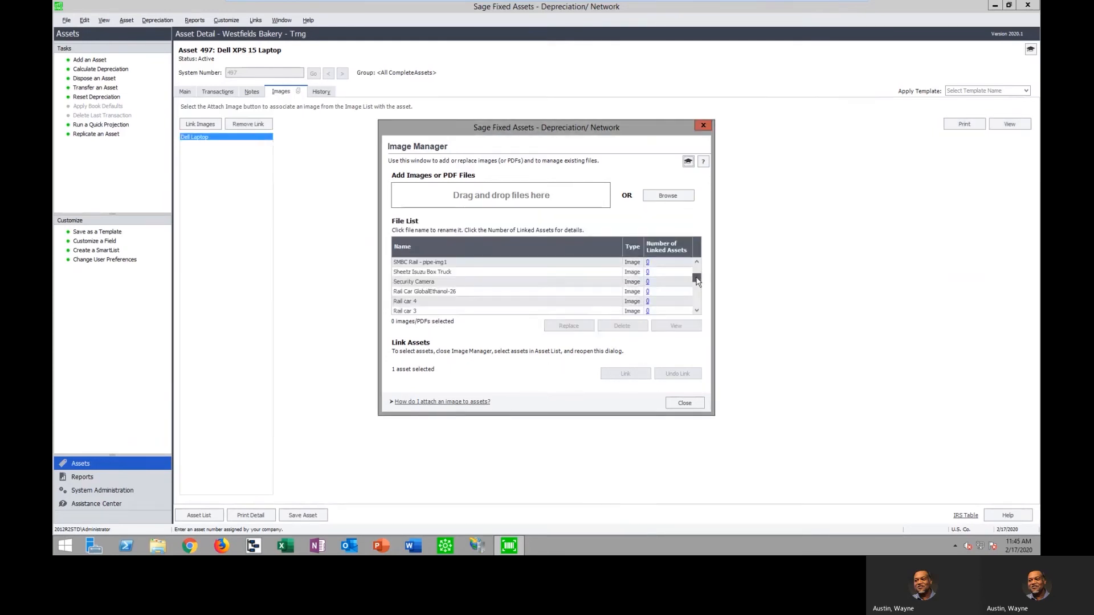
click(697, 404)
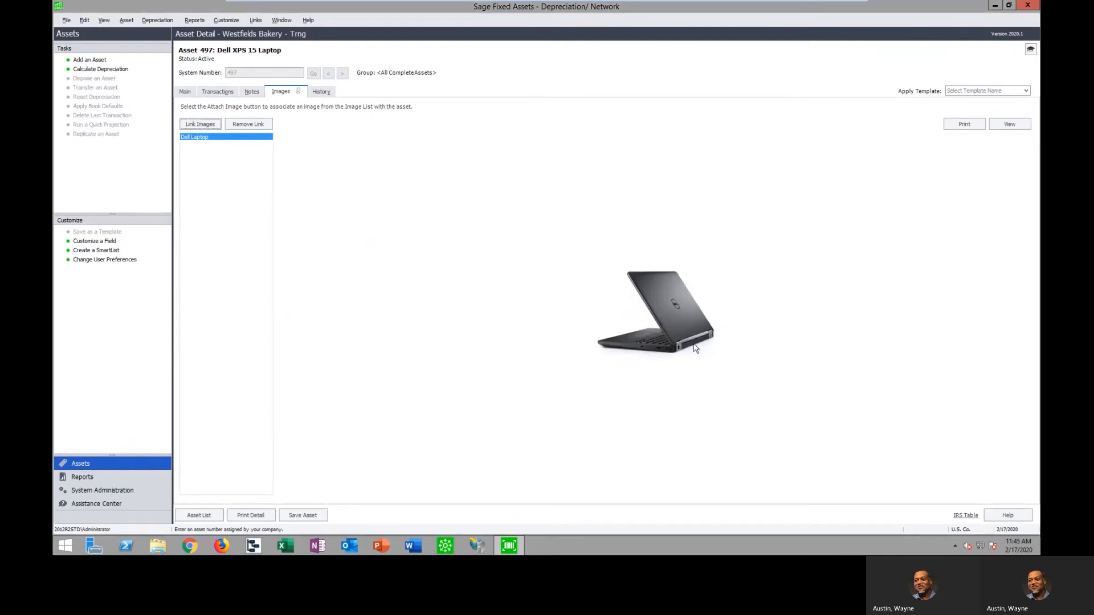
Enter 19 copies for replicating the Dell XPS 15 Laptop asset, and cancel the replication
click(188, 93)
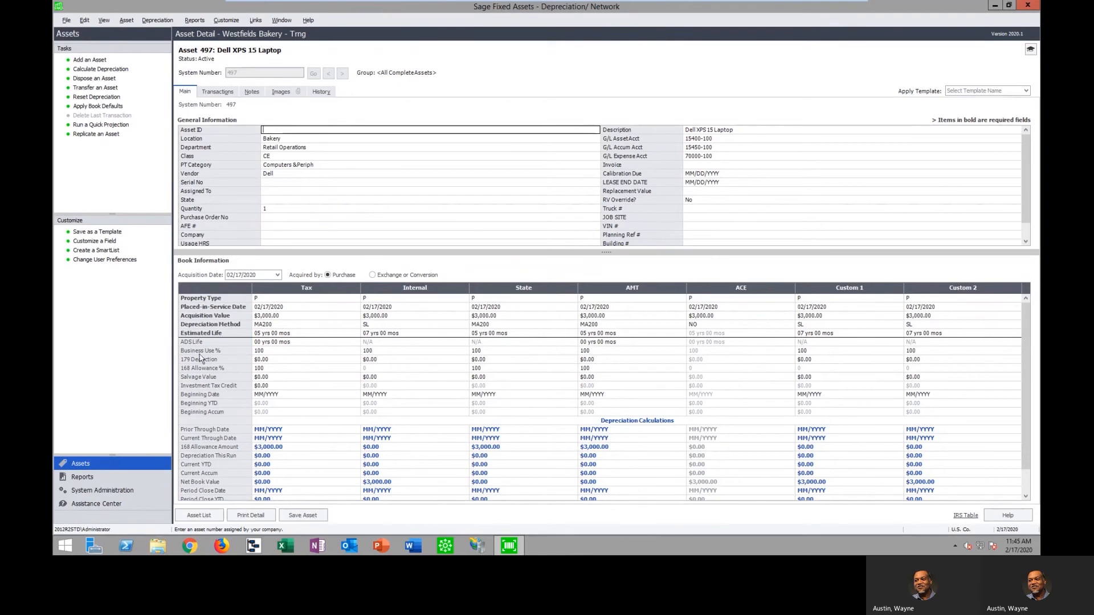
click(103, 135)
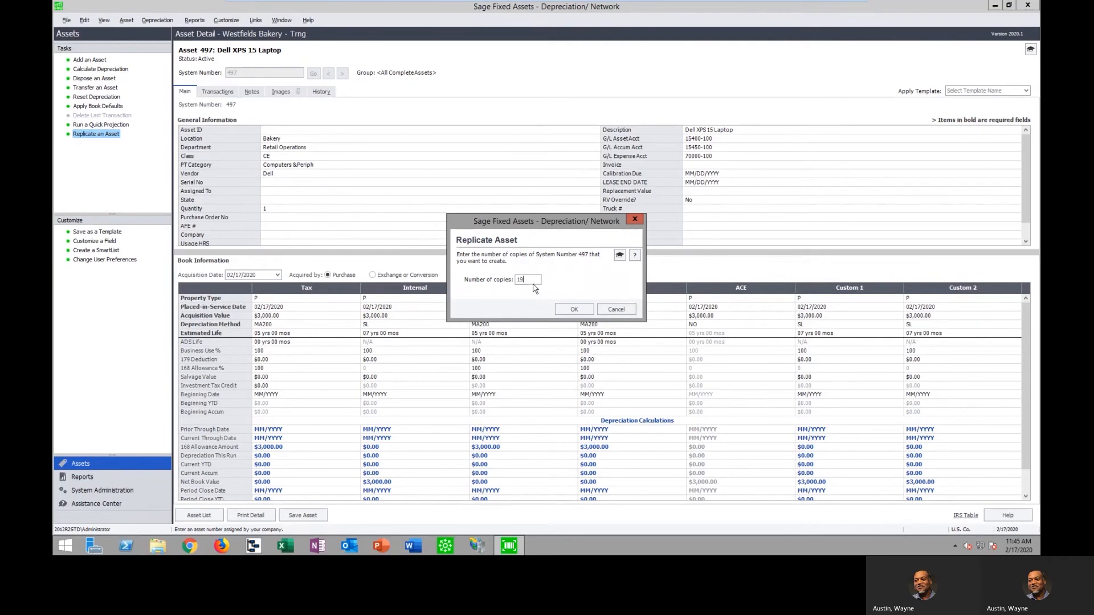
click(631, 312)
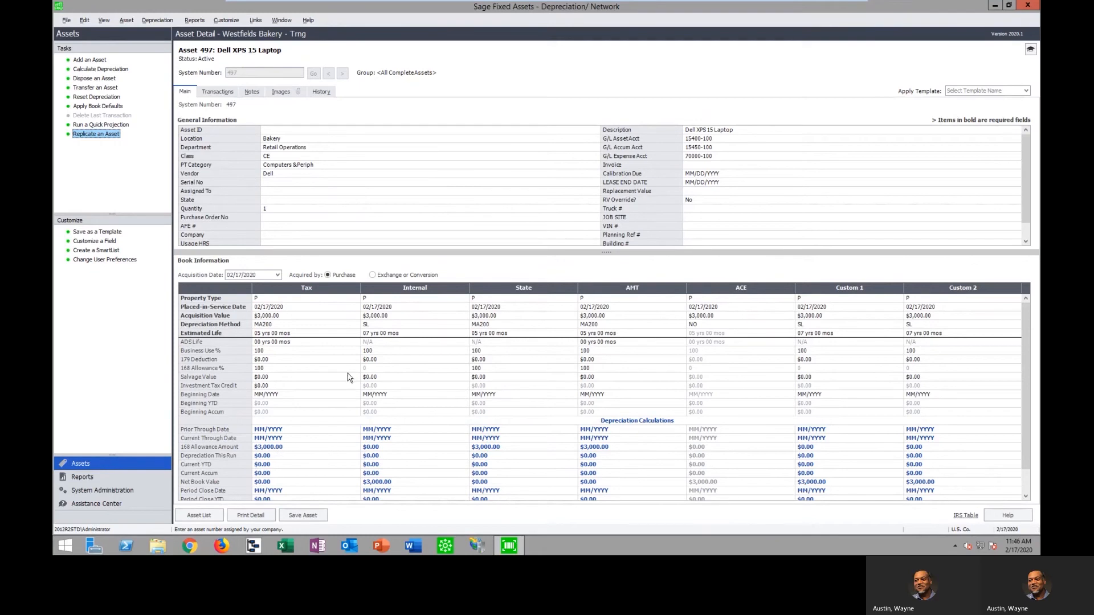
Return to the asset list, set up a depreciation run for all complete assets and all books through December, and cancel it
click(206, 518)
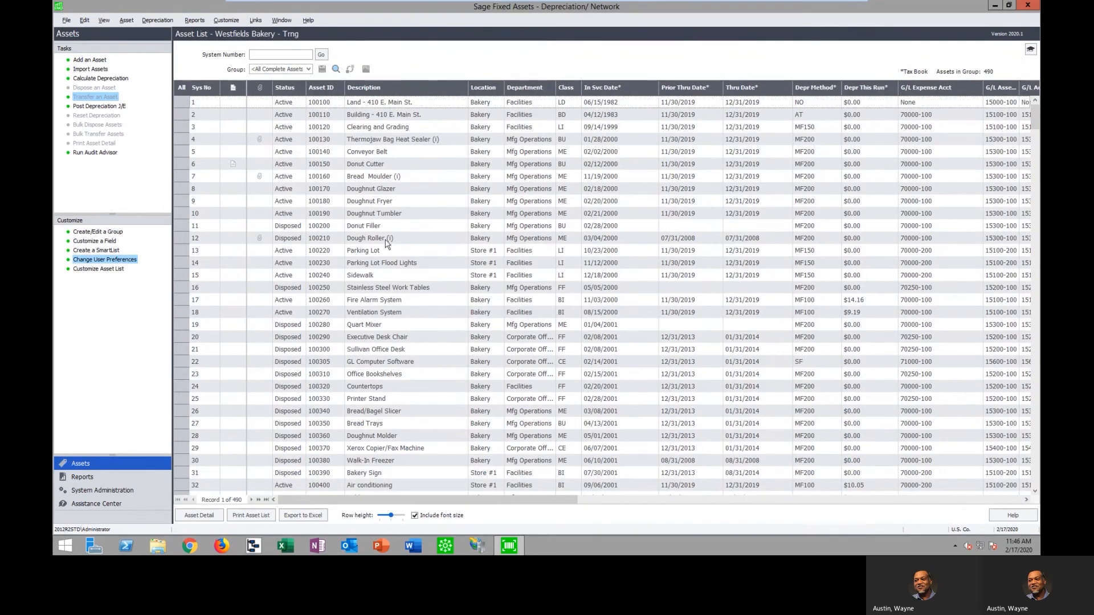
drag(1035, 114, 1035, 113)
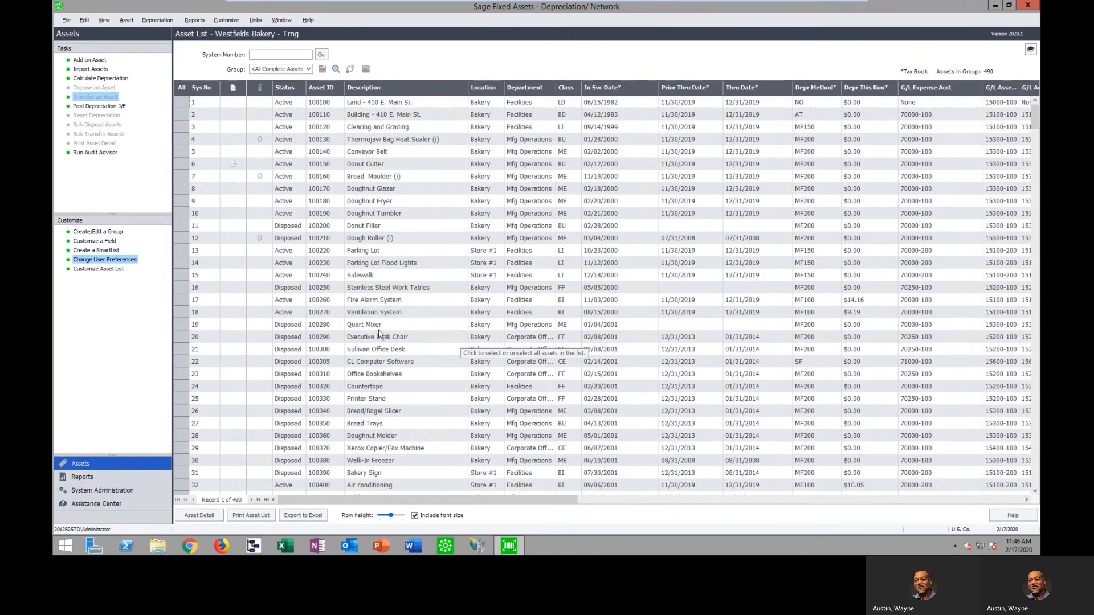
click(156, 21)
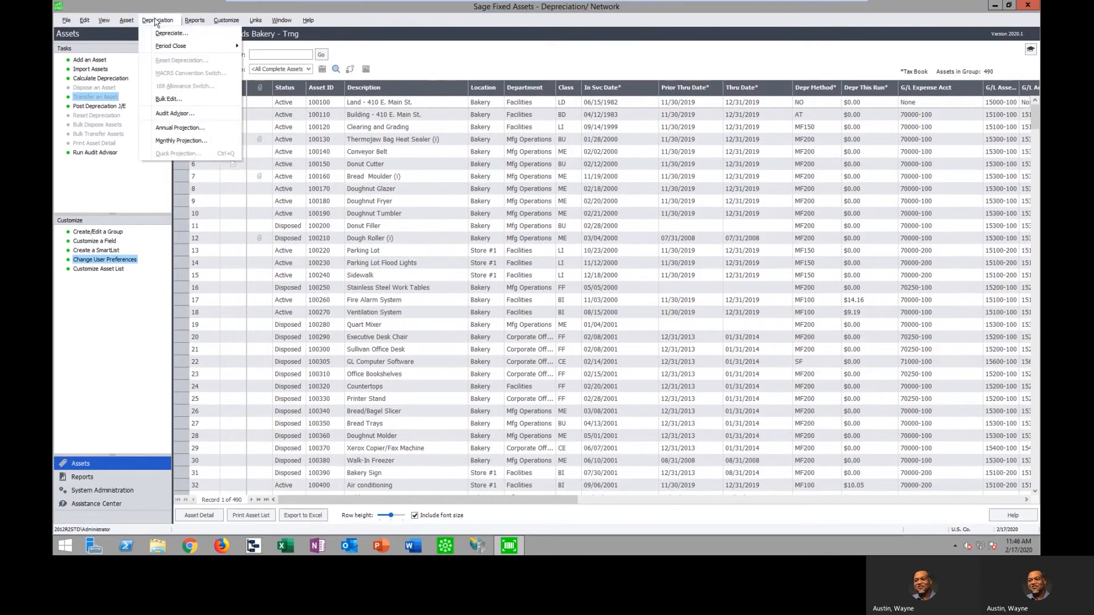
click(173, 34)
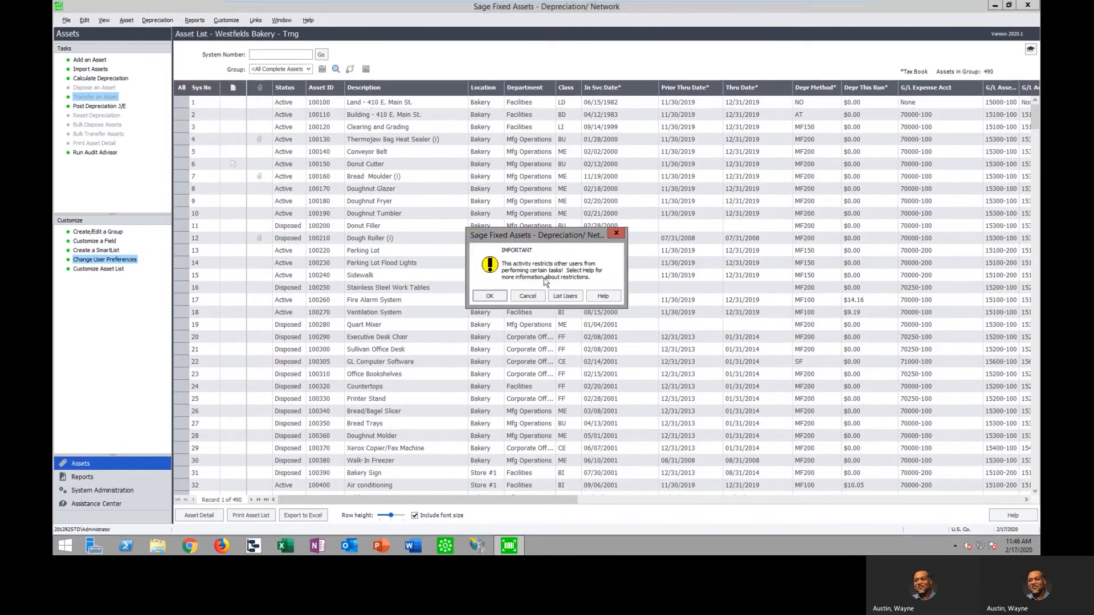
click(486, 296)
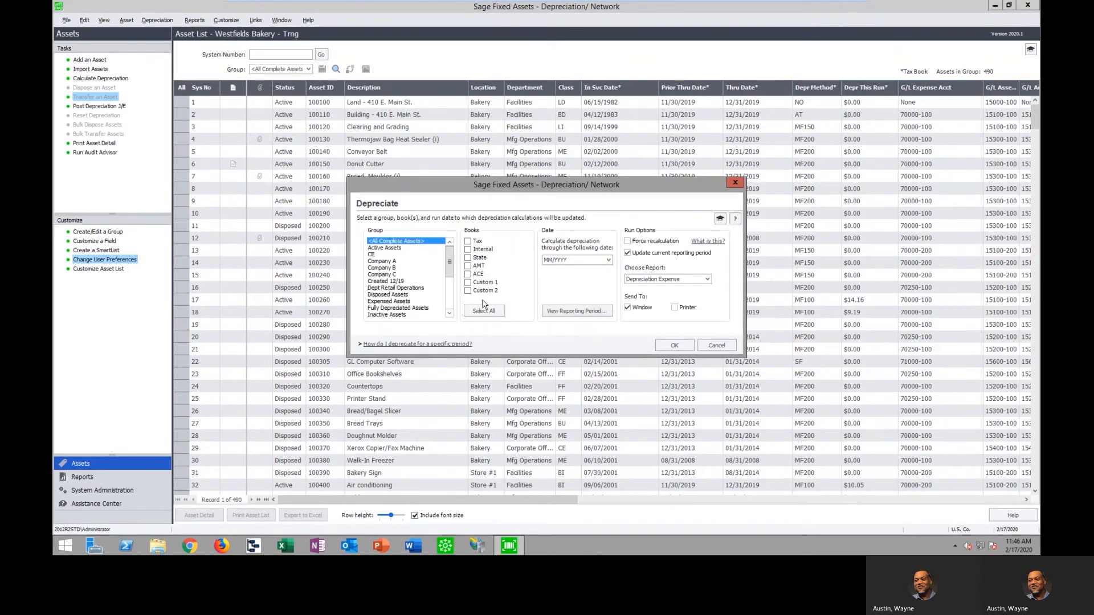
click(483, 310)
click(546, 260)
text(12/2019)
click(638, 308)
click(674, 347)
click(716, 345)
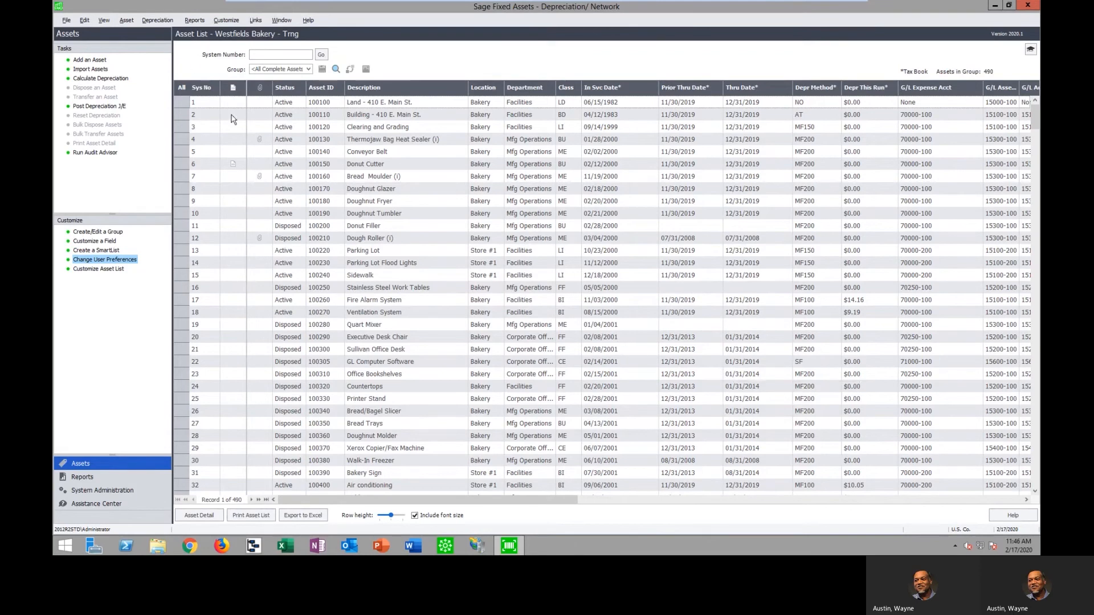
Examine the group, book and date options for setting and clearing a period close, cancelling both
click(162, 22)
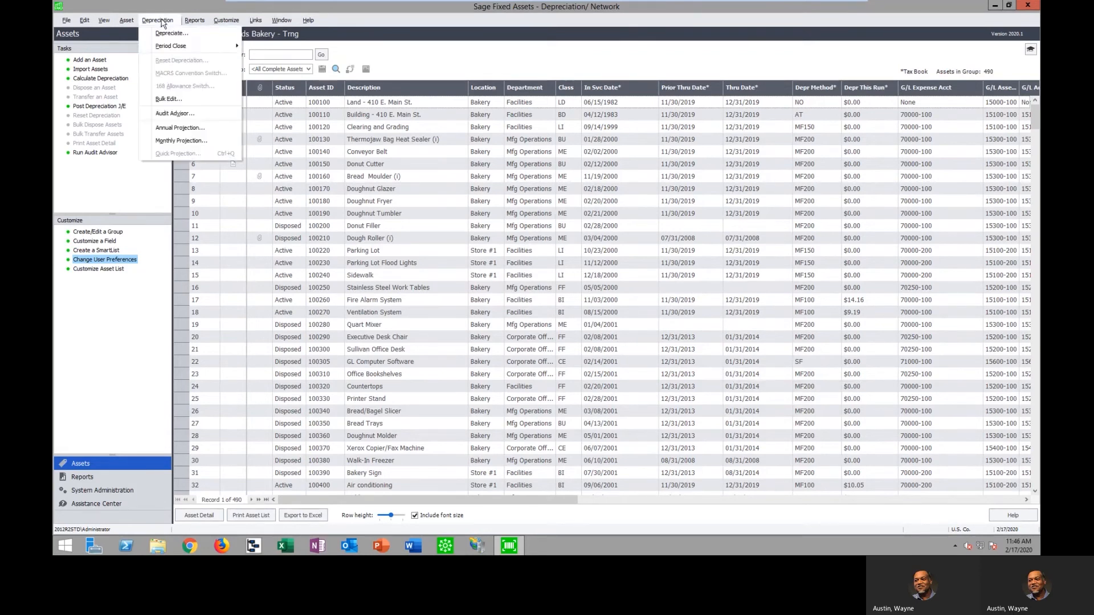
mouse_move(170, 49)
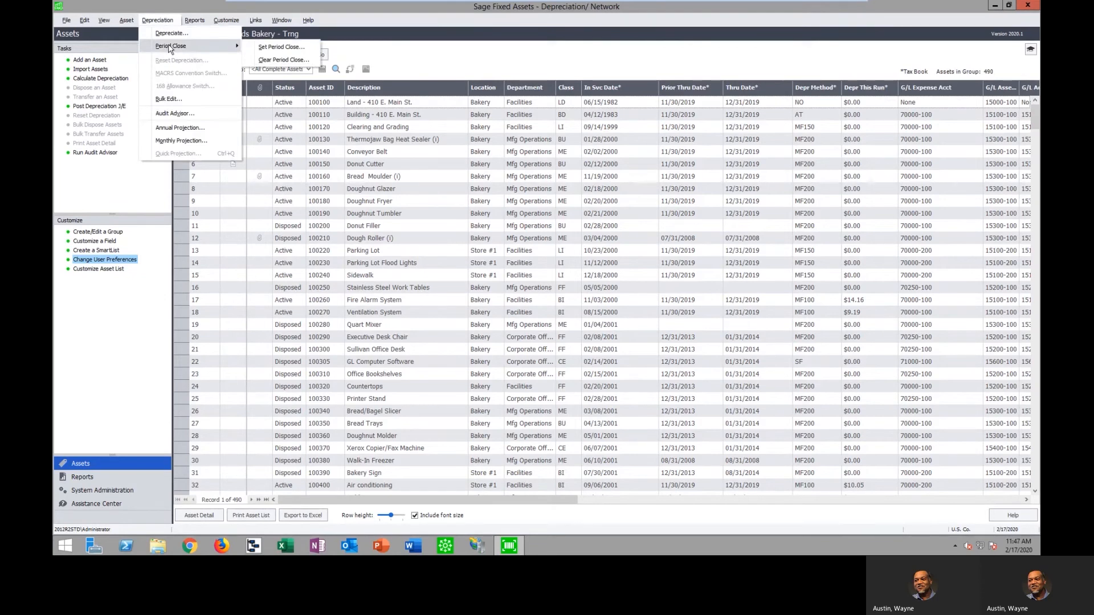
click(292, 48)
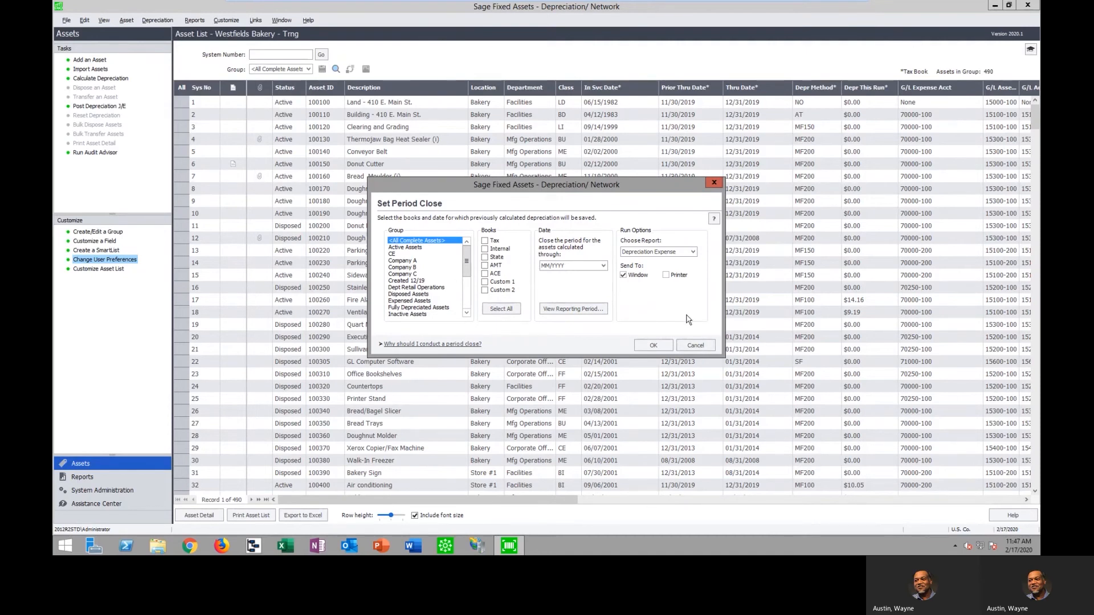
click(705, 346)
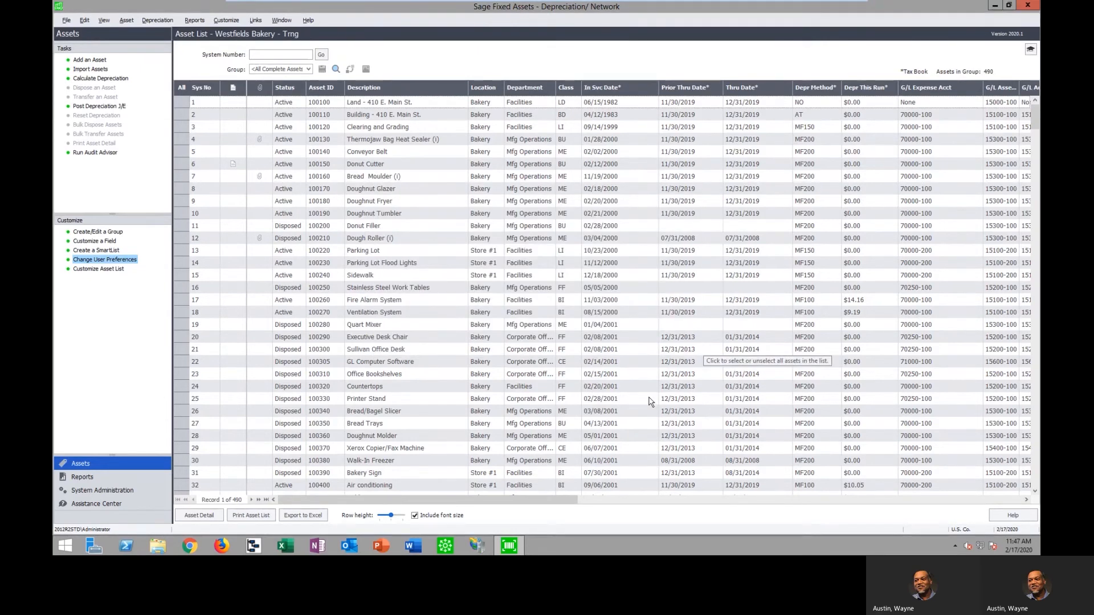
click(157, 20)
mouse_move(170, 50)
click(280, 59)
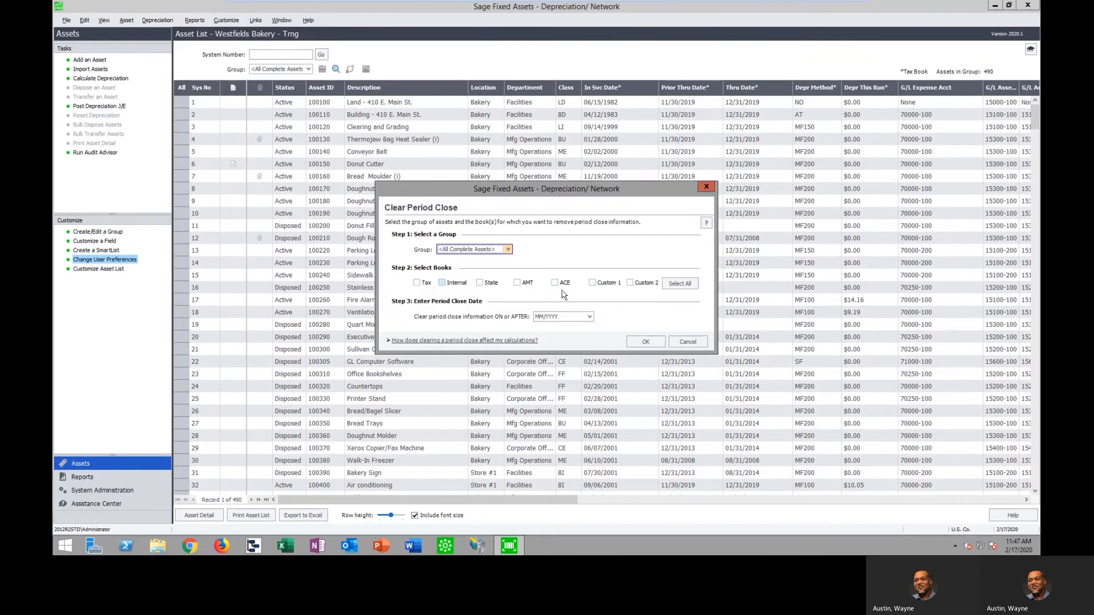
click(690, 342)
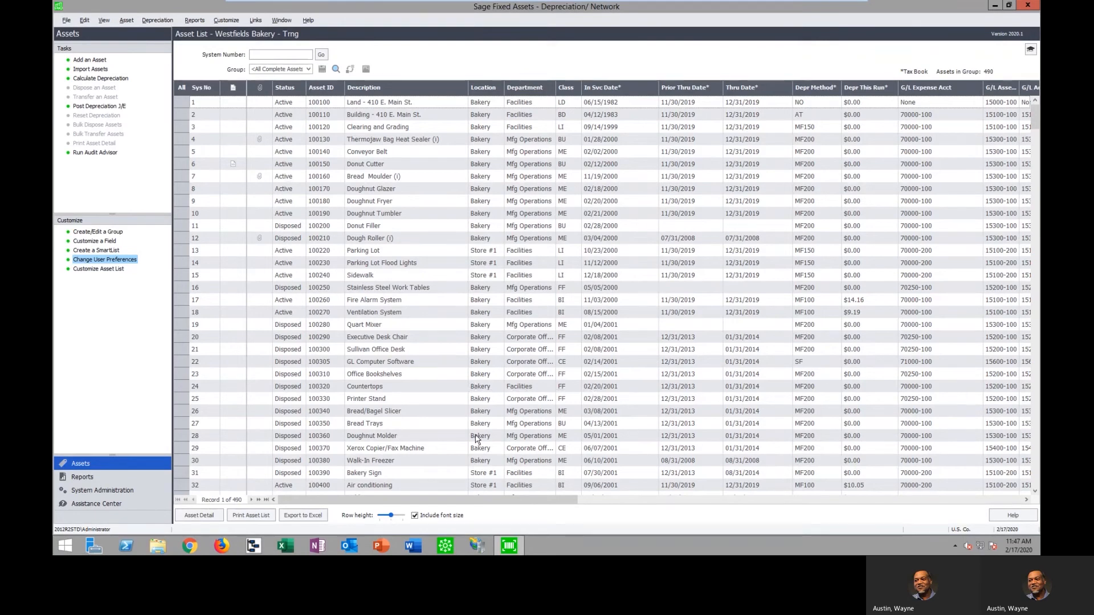
Run the Audit Advisor review on the Tax book for the fiscal year end 12/2018
drag(1035, 125, 1034, 393)
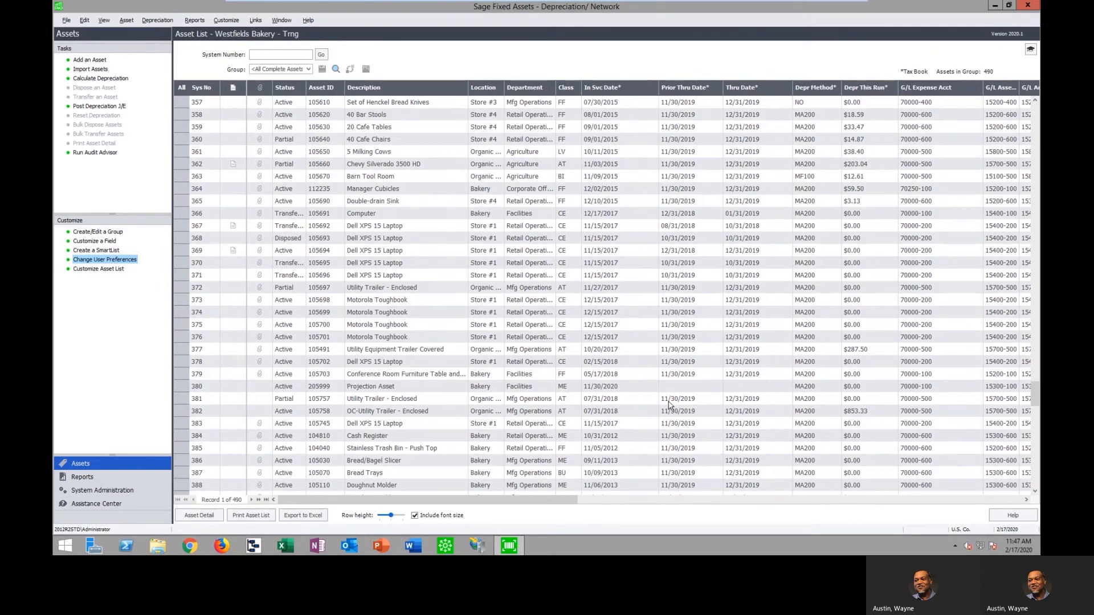
click(108, 152)
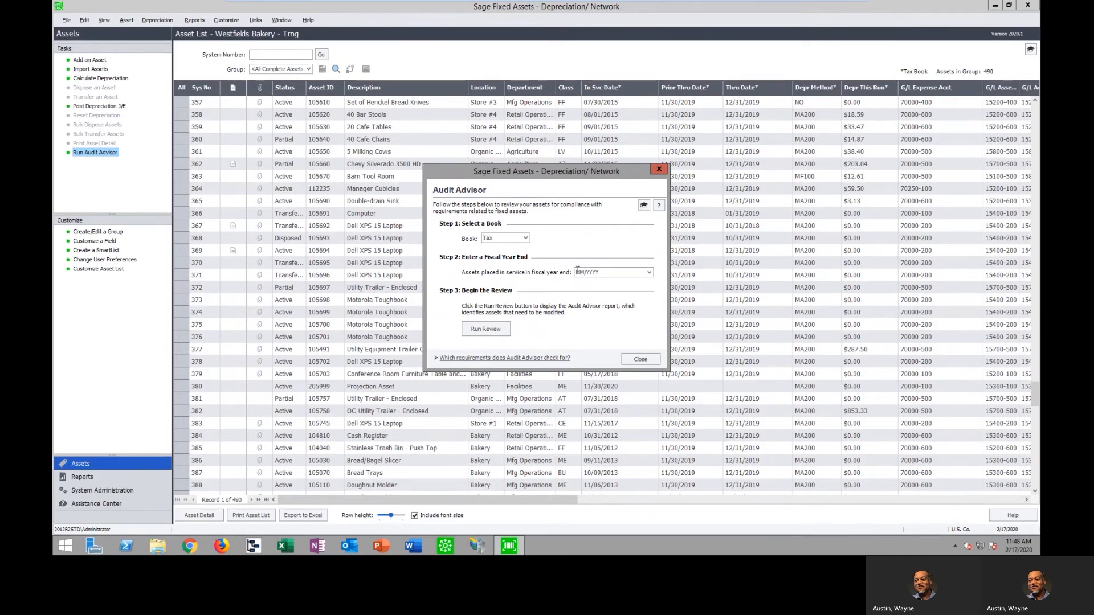
text(12/2018)
click(489, 330)
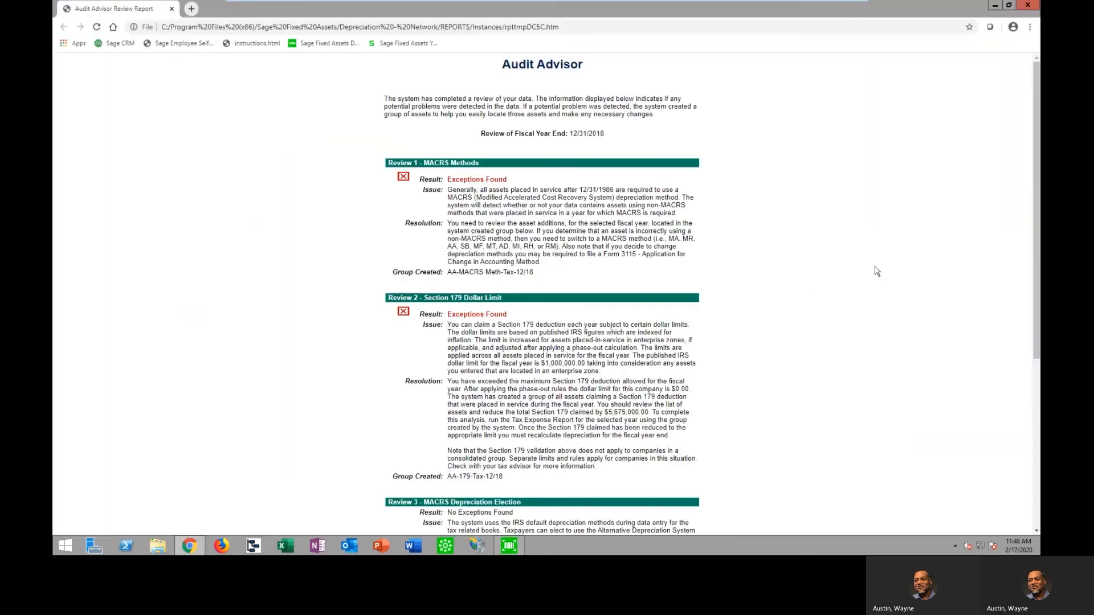
Examine the Audit Advisor report's MACRS Methods and Section 179 Dollar Limit reviews, including the issue, dollar limit and resolution text
key(ctrl+plus)
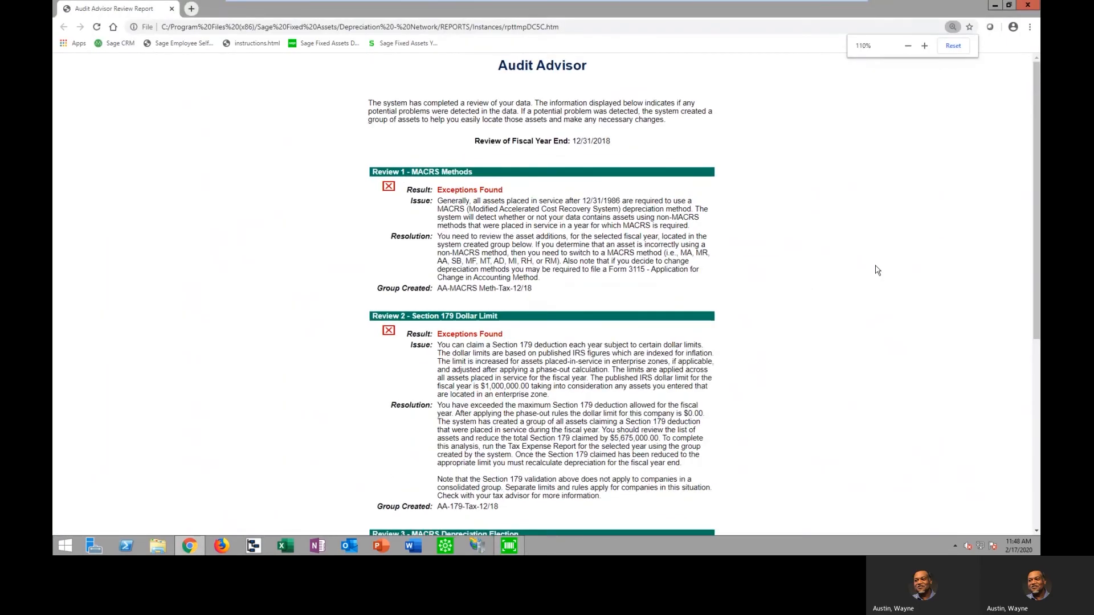
key(ctrl+plus)
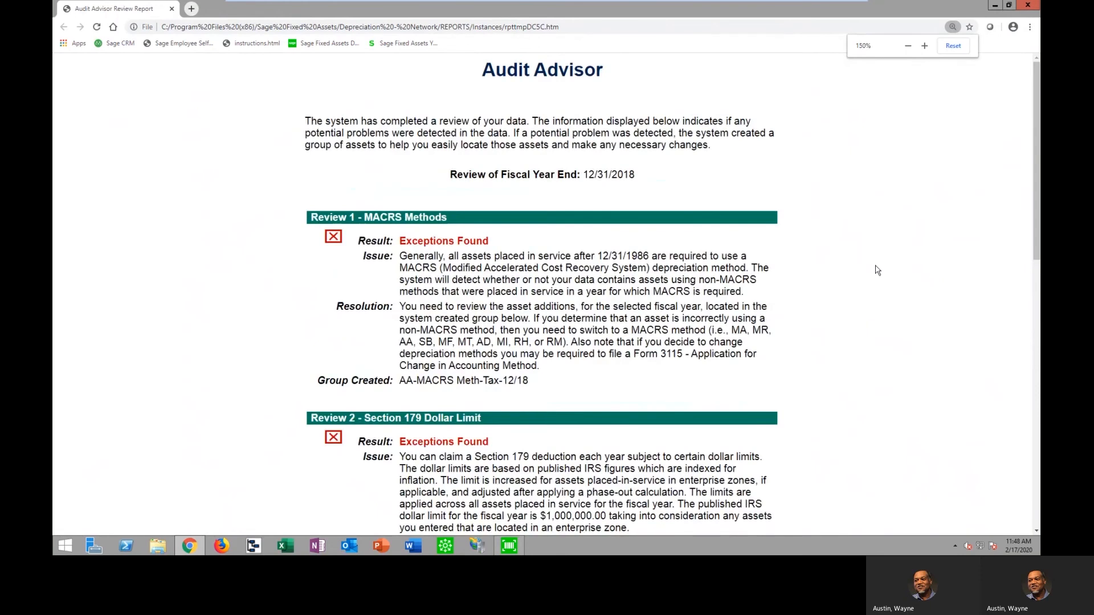
scroll(878, 270, down, 3)
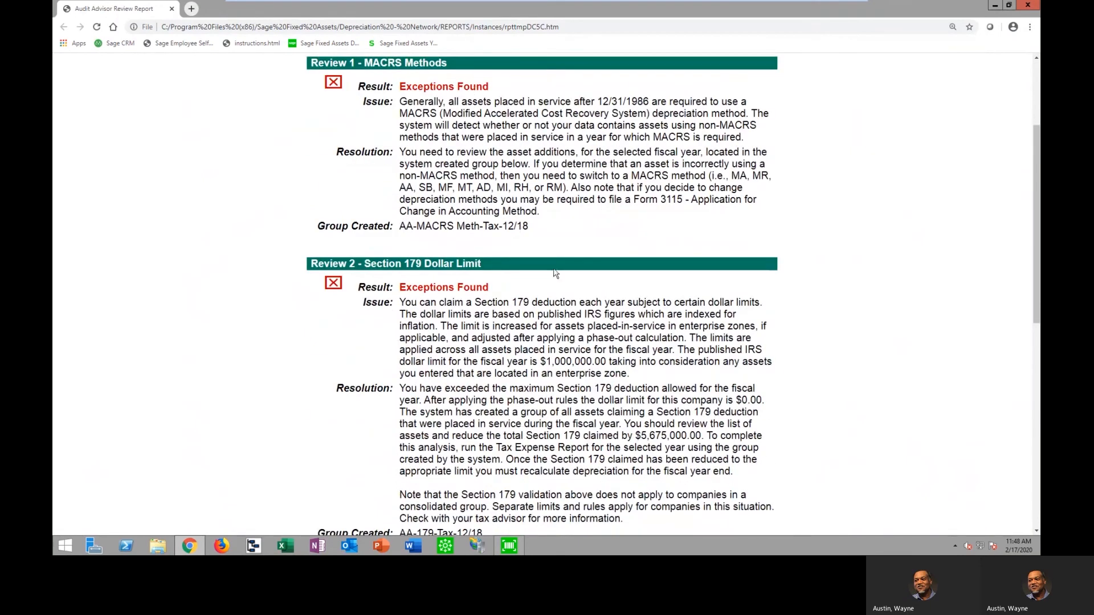
scroll(725, 307, down, 1)
scroll(688, 280, down, 1)
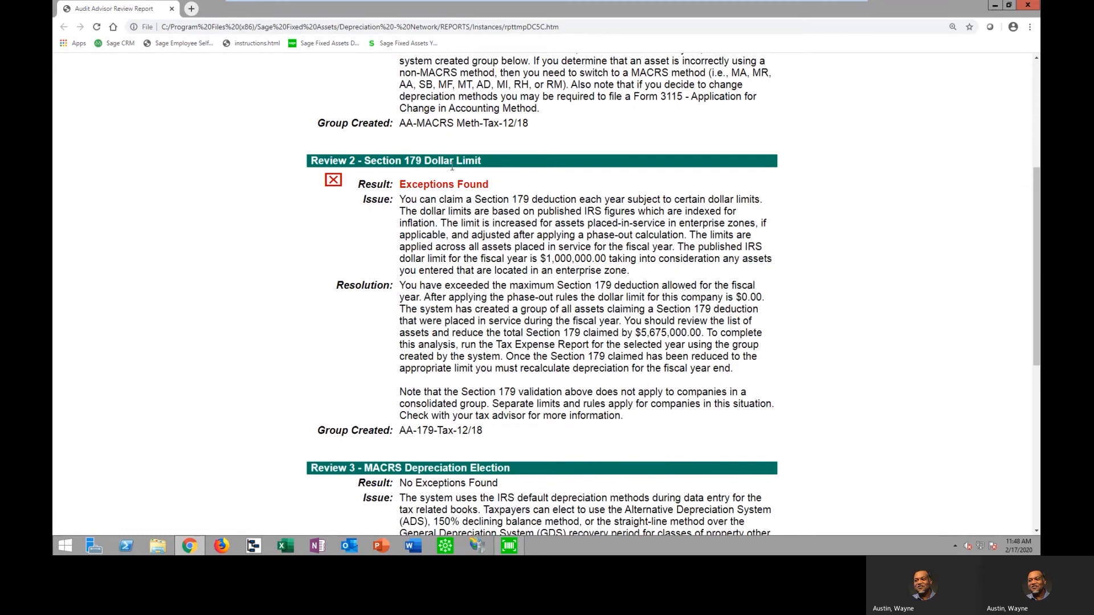
drag(489, 185, 402, 186)
drag(630, 272, 393, 209)
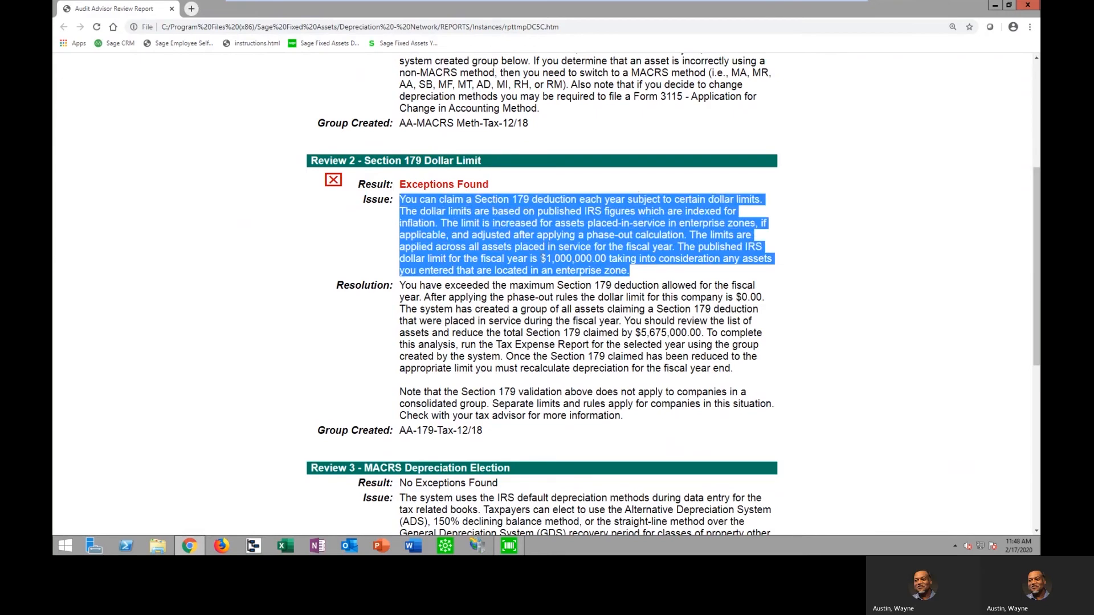
click(556, 258)
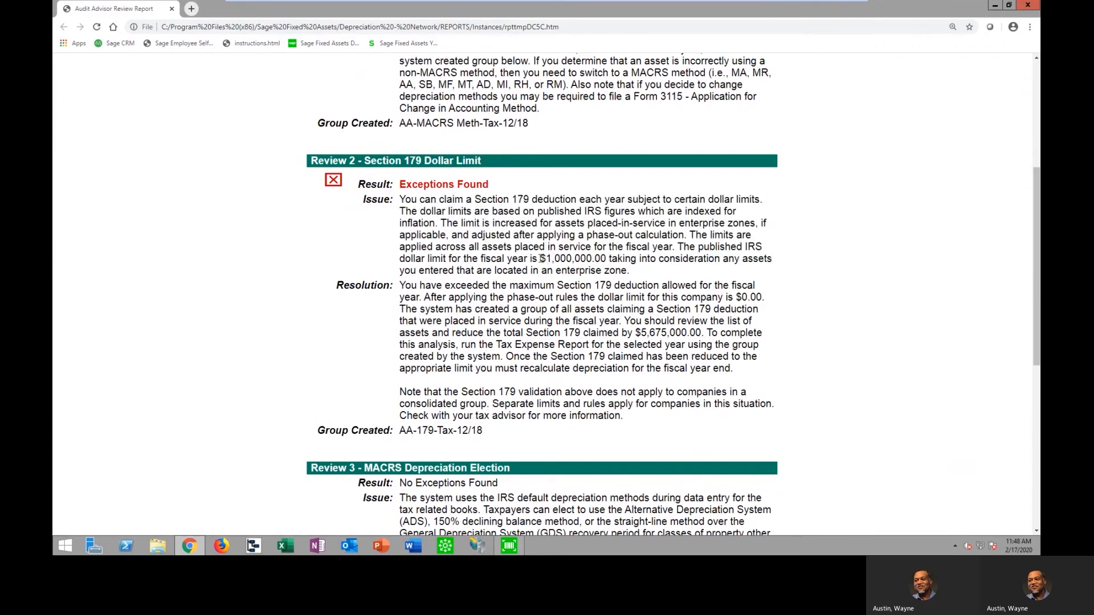
drag(540, 258, 609, 259)
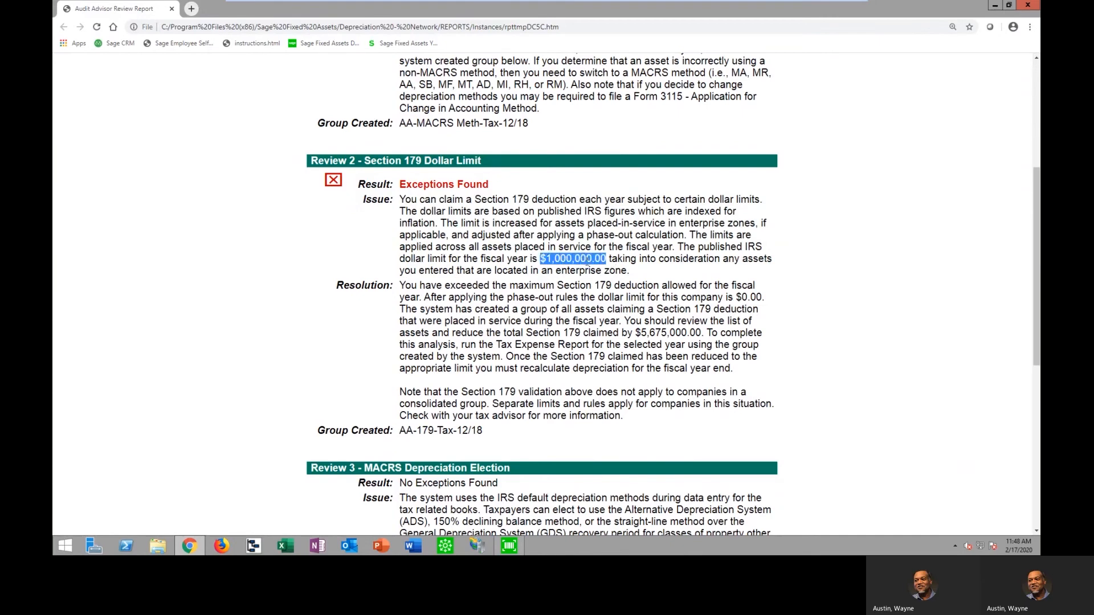
drag(734, 369, 400, 291)
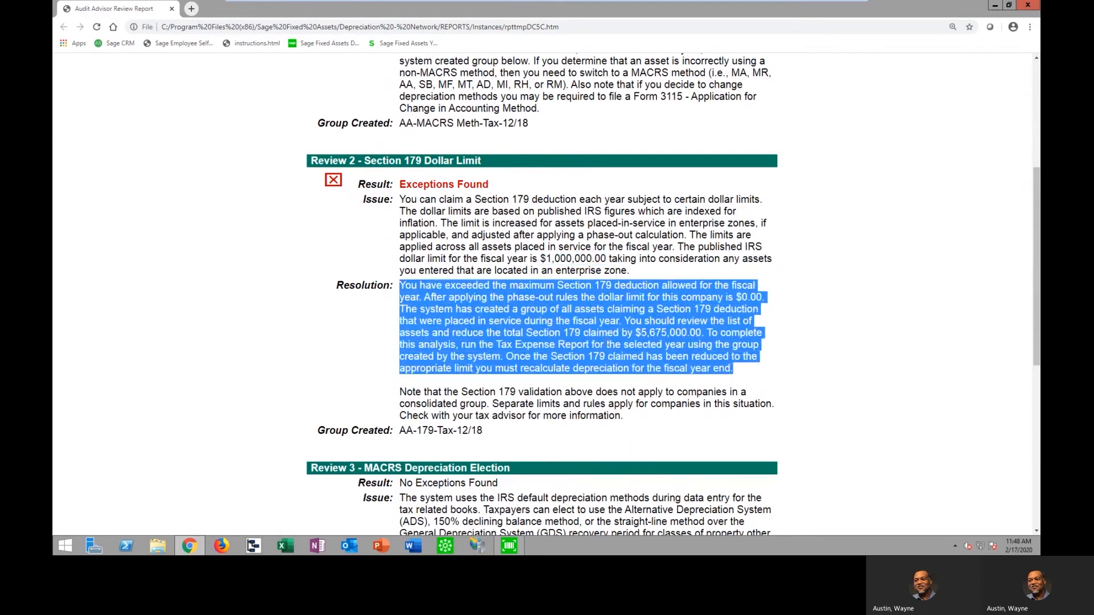
click(633, 344)
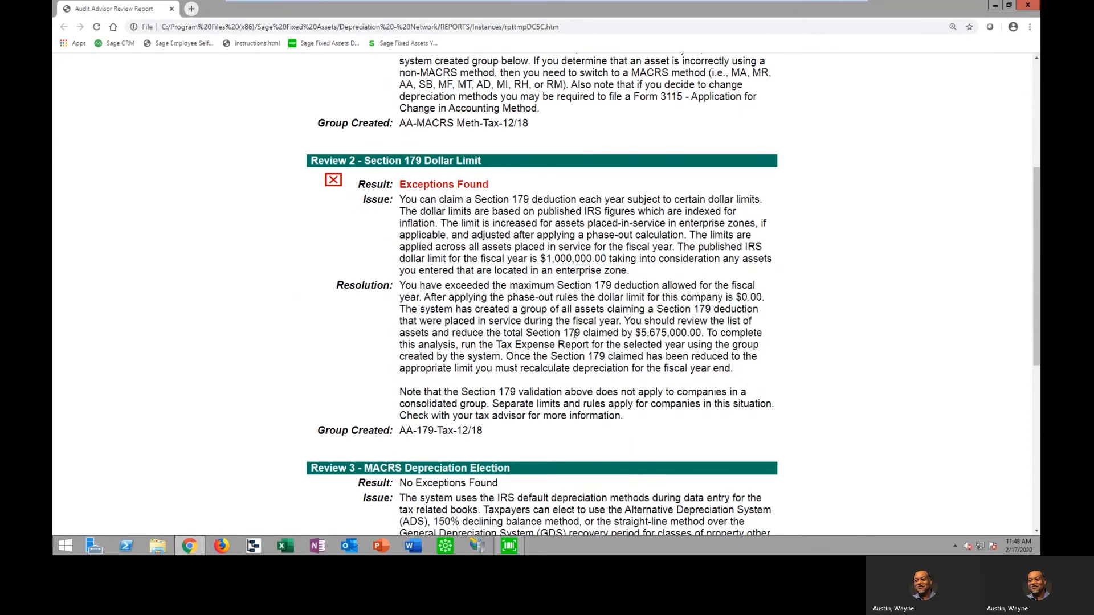
Examine the excess claimed, published dollar limit and created group in the Section 179 review, closing the report and Audit Advisor
drag(637, 332, 705, 333)
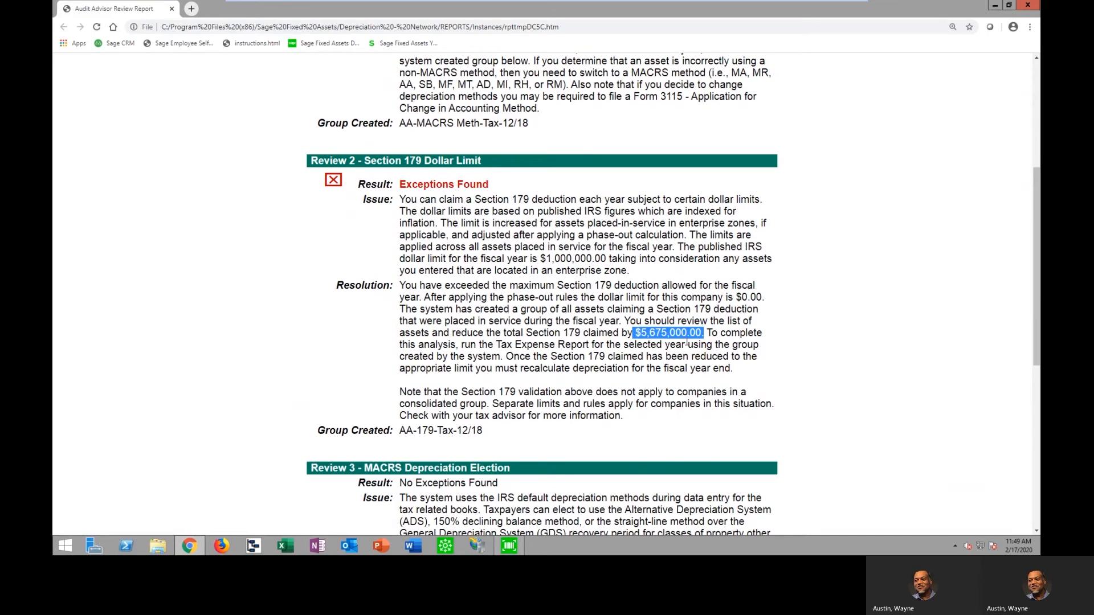
drag(540, 258, 607, 260)
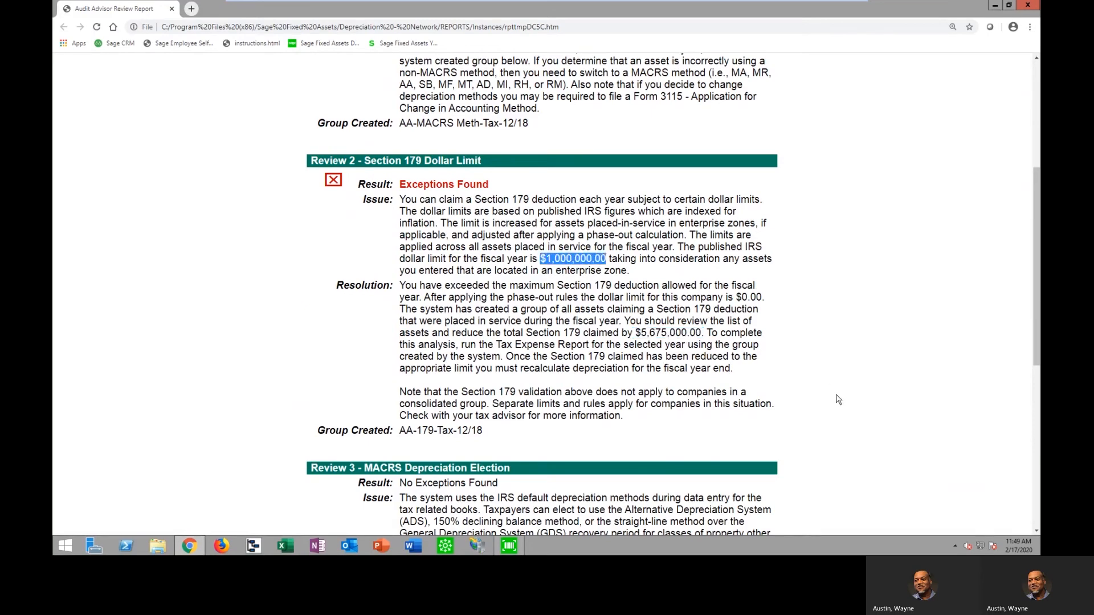
drag(483, 431, 399, 431)
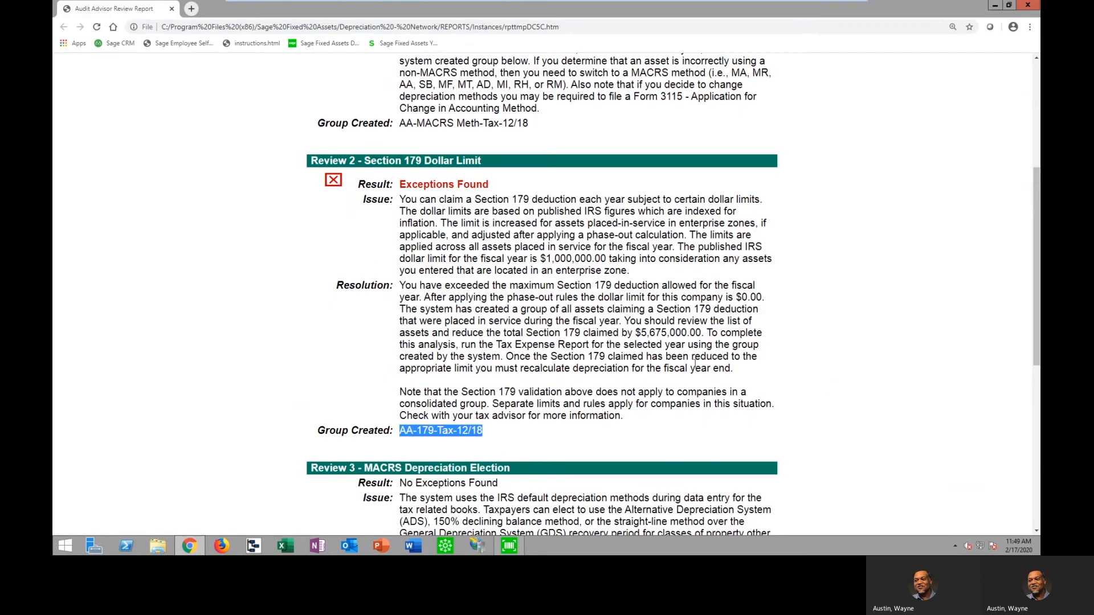
click(1027, 6)
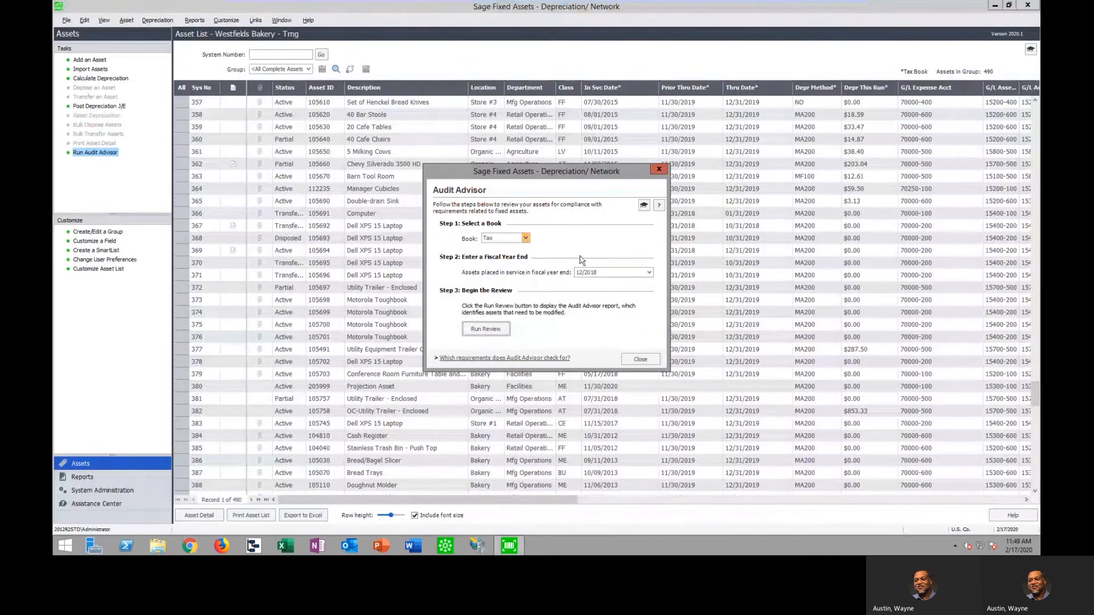
click(641, 360)
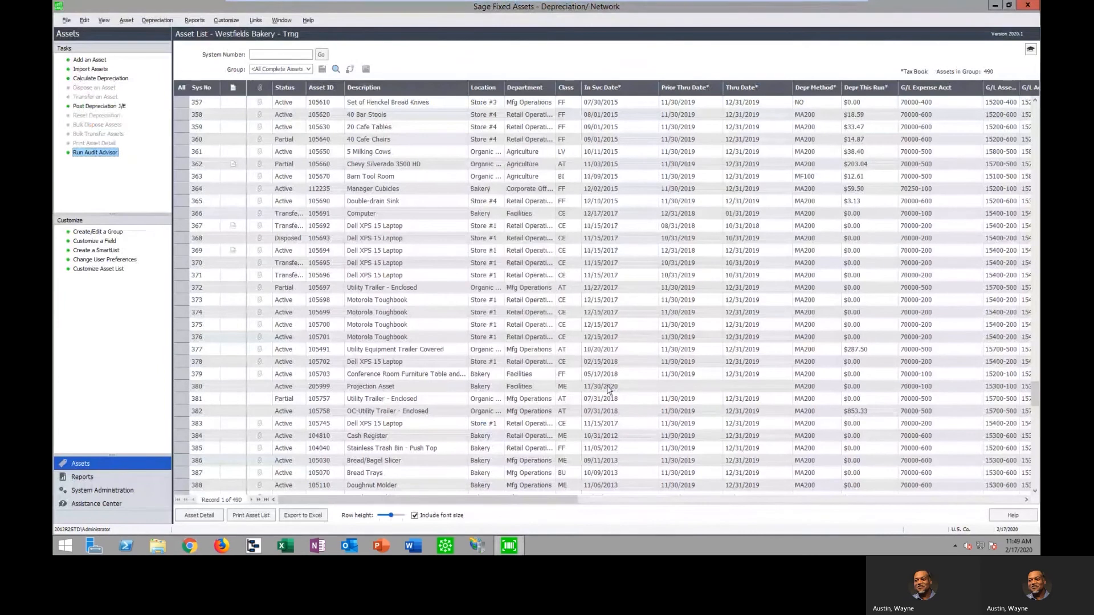
Filter the asset list to the AA-179-Tax-12/18 group and review the Tax book 179 deductions of assets 458 to 460
click(308, 69)
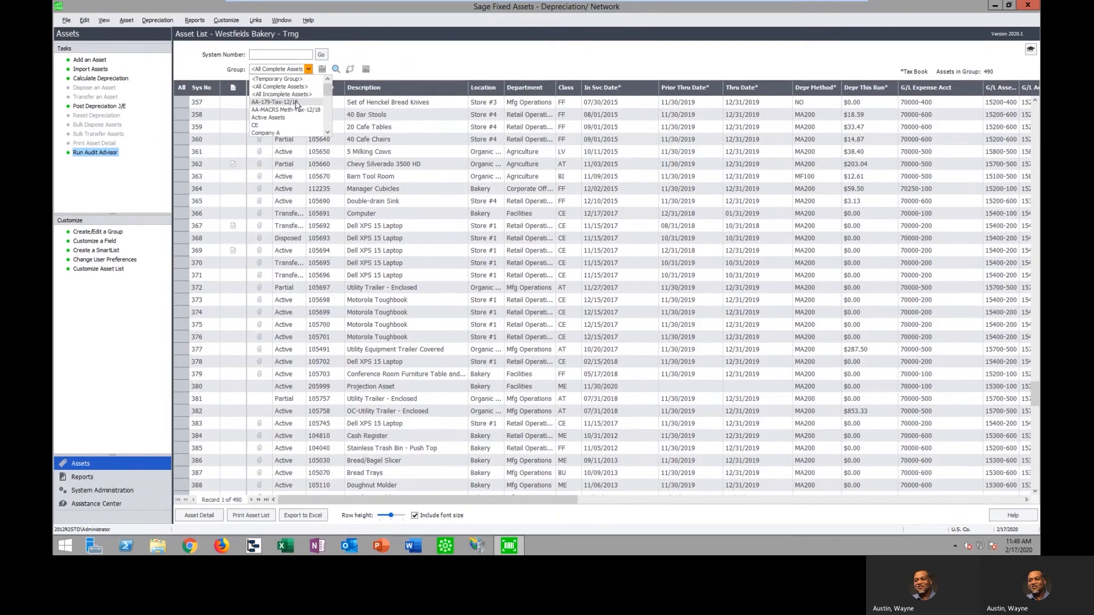
click(294, 103)
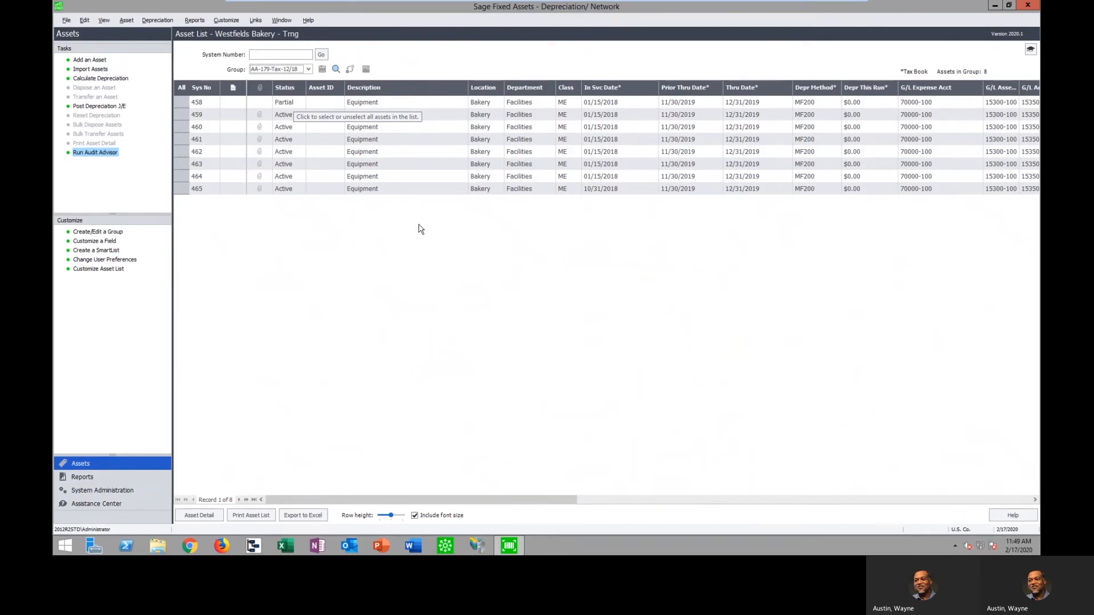
double_click(392, 106)
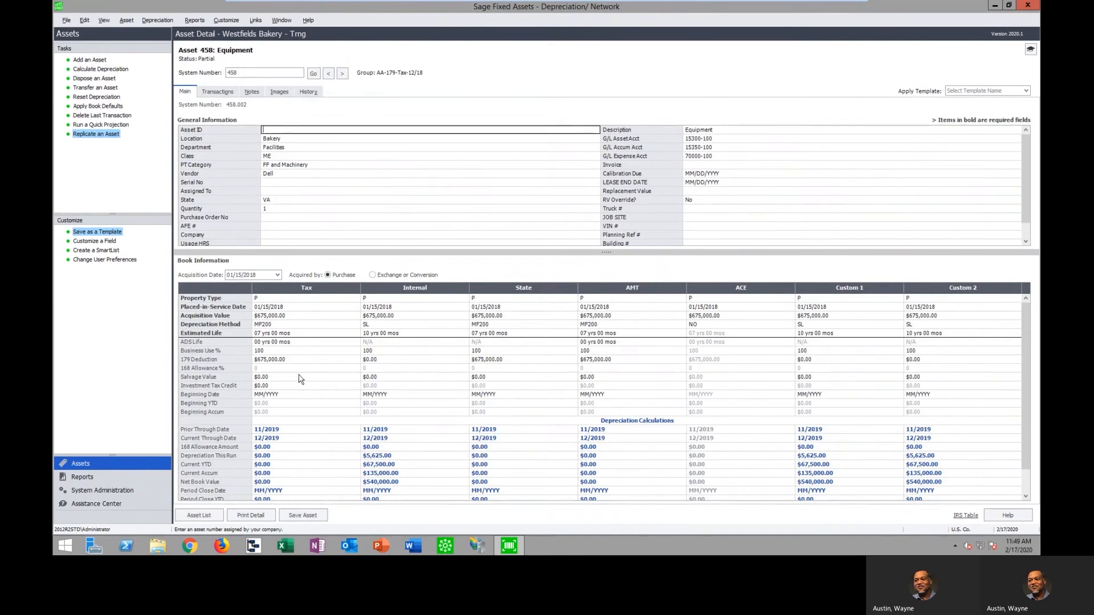
click(288, 360)
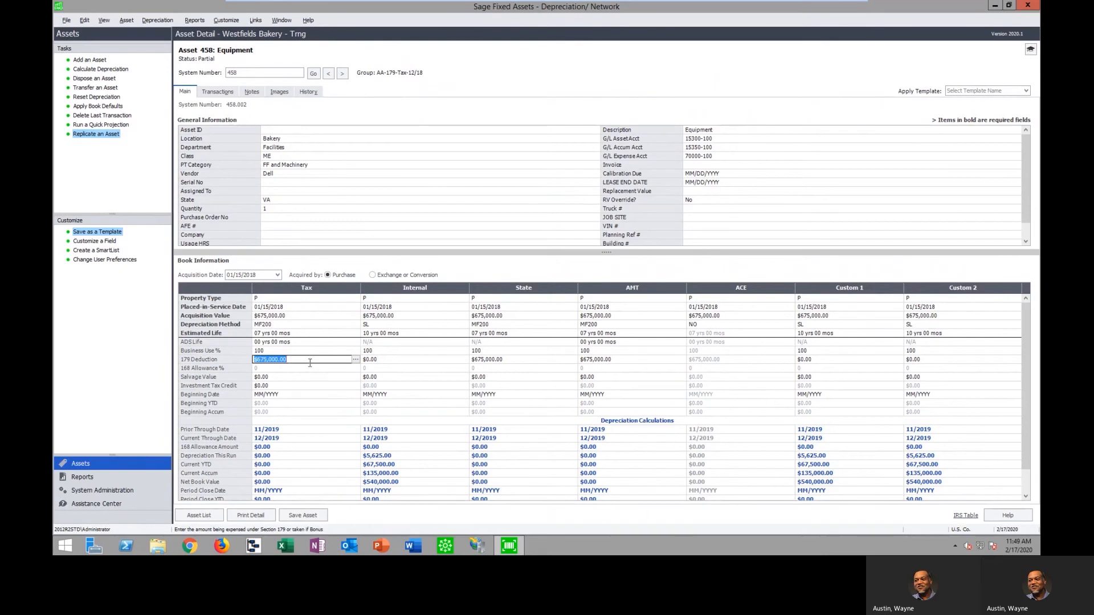
click(341, 74)
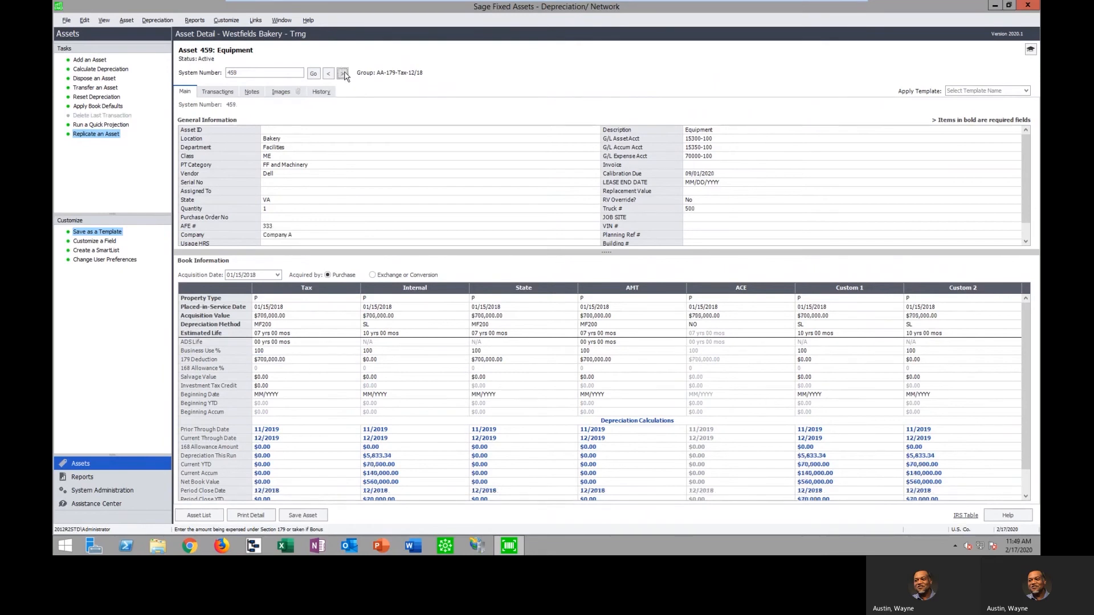
click(342, 73)
click(279, 360)
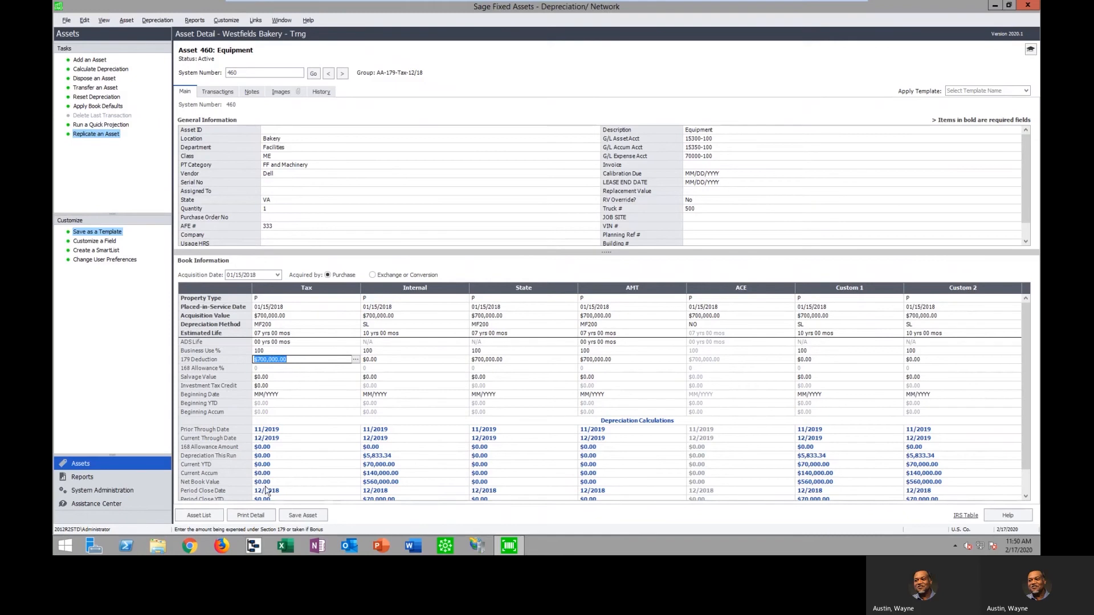
Return to the asset list and show the All Complete Assets group
click(205, 516)
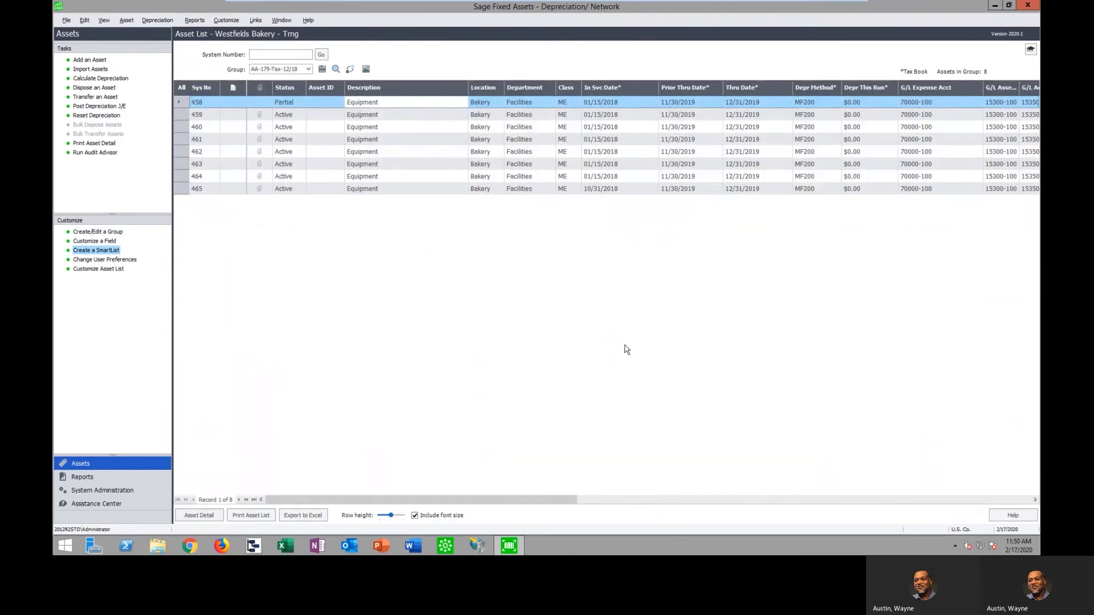
click(308, 69)
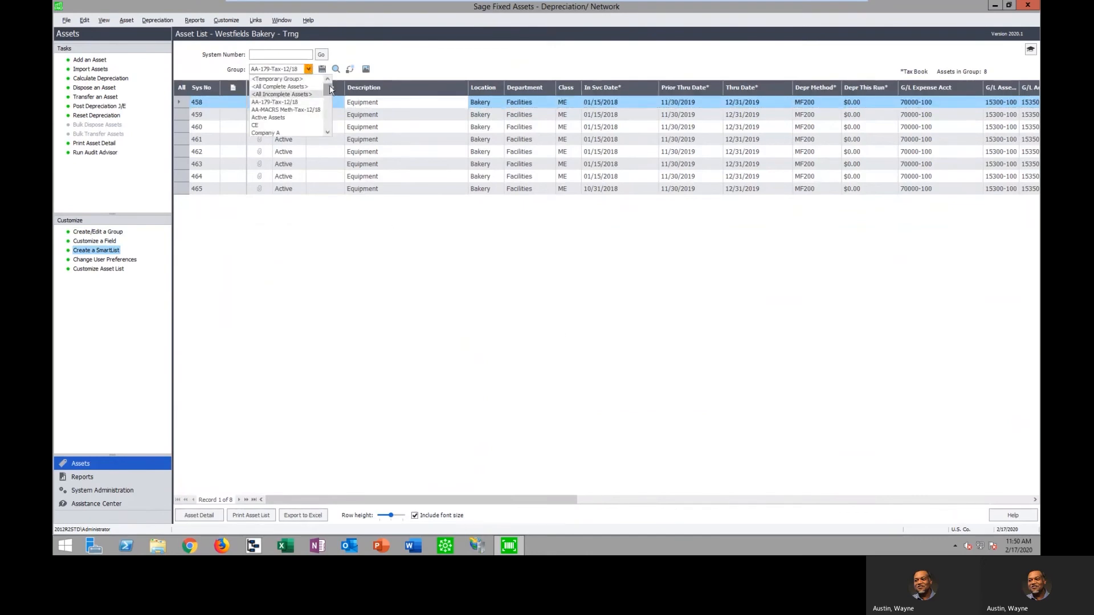
click(280, 86)
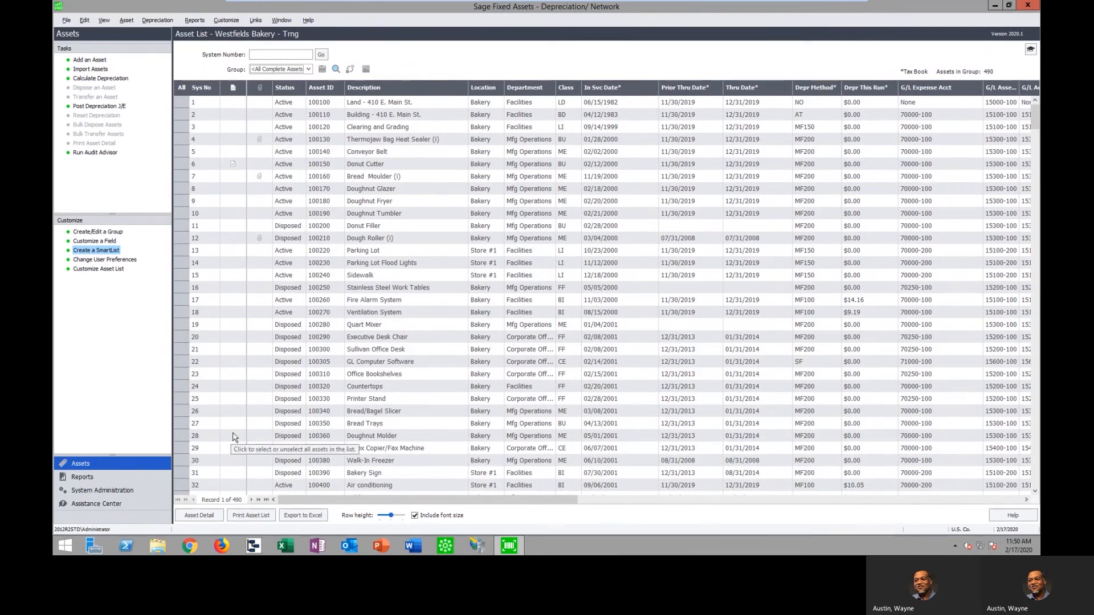
Run the Depreciation Expense report for the Tax book only, excluding the Internal and State books
click(82, 477)
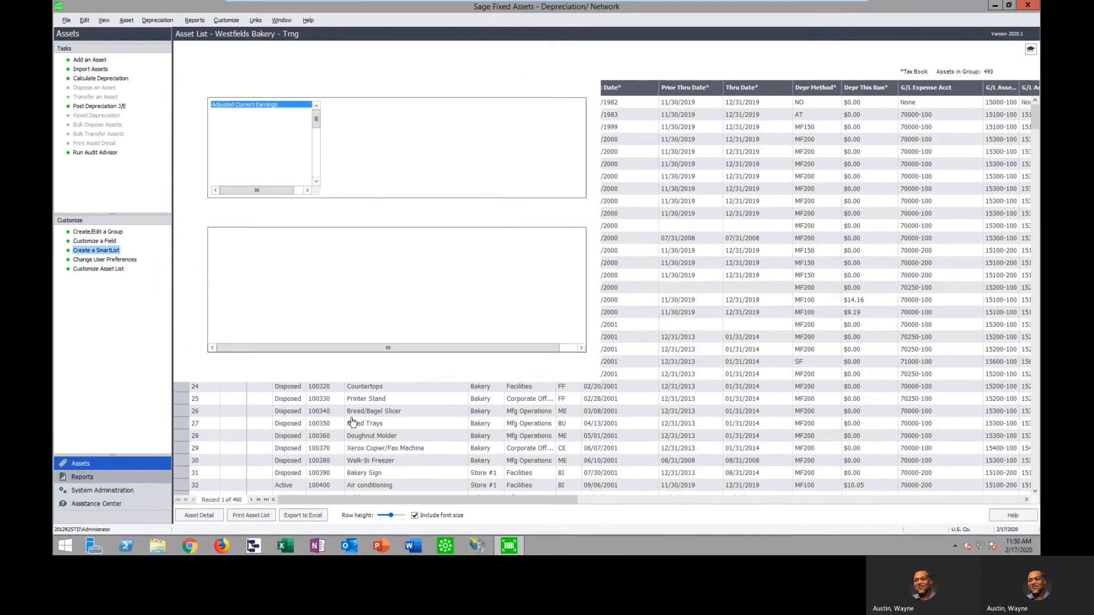
click(188, 71)
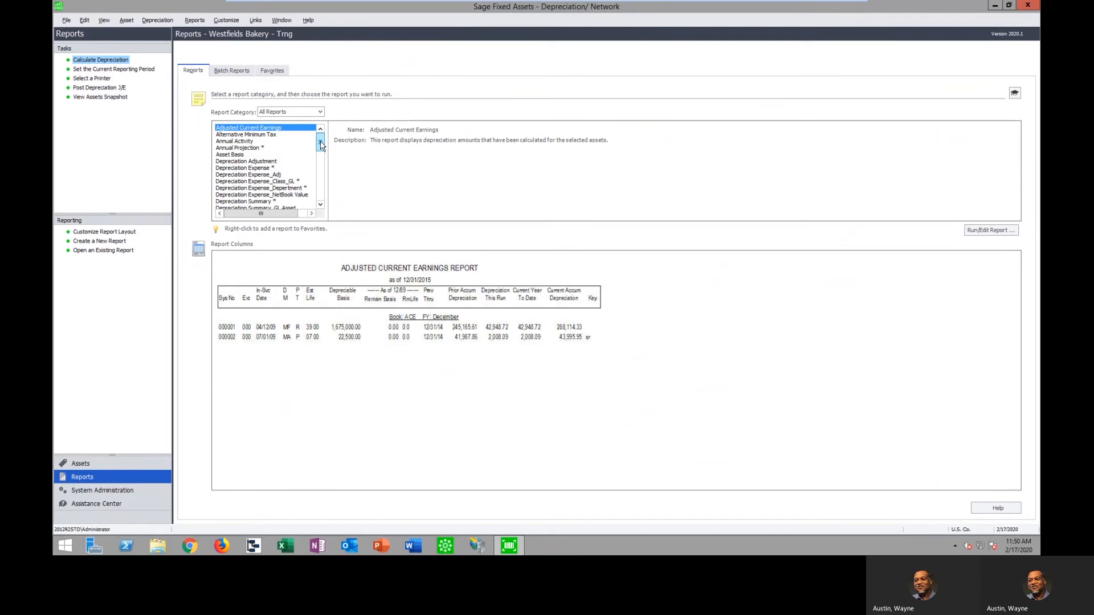
click(257, 168)
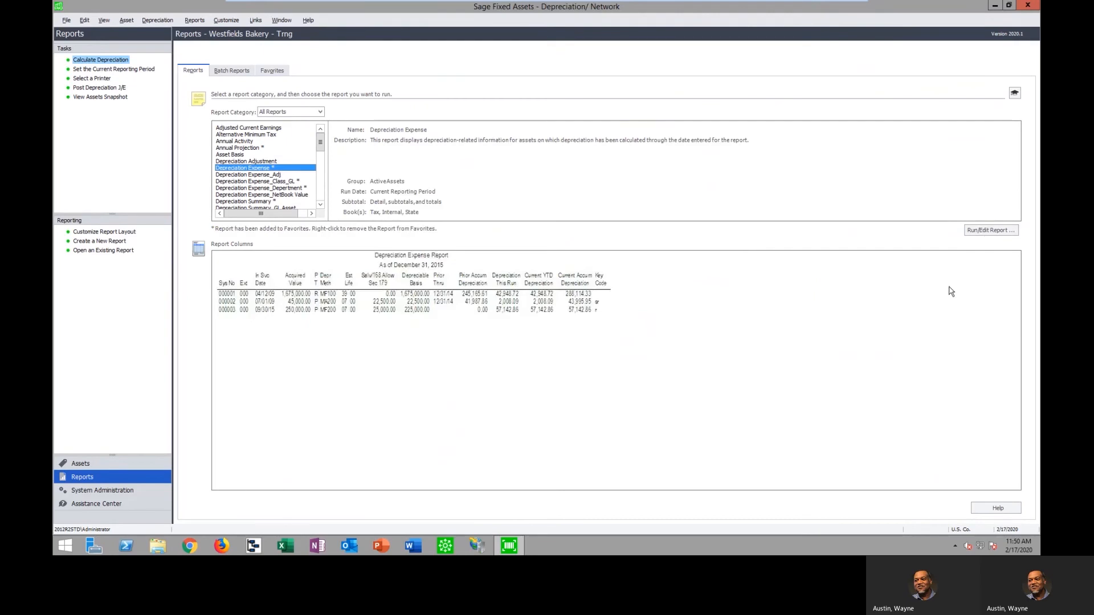
click(984, 231)
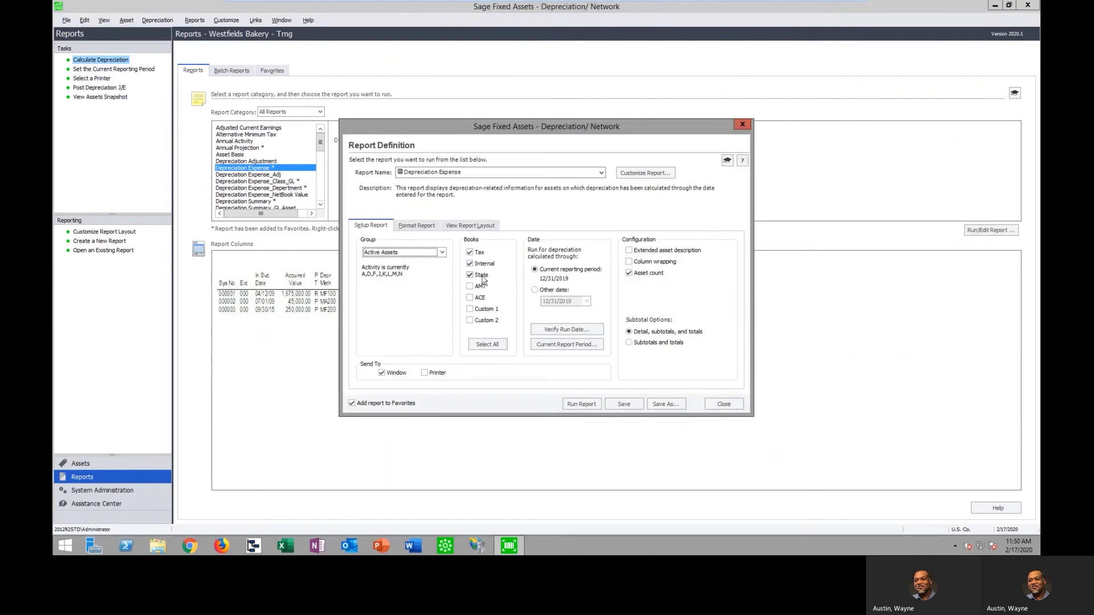
click(470, 275)
click(470, 264)
click(582, 405)
Review the Depreciation Expense report maximized at 200% zoom, including the grand totals on the last page, and close it
click(496, 71)
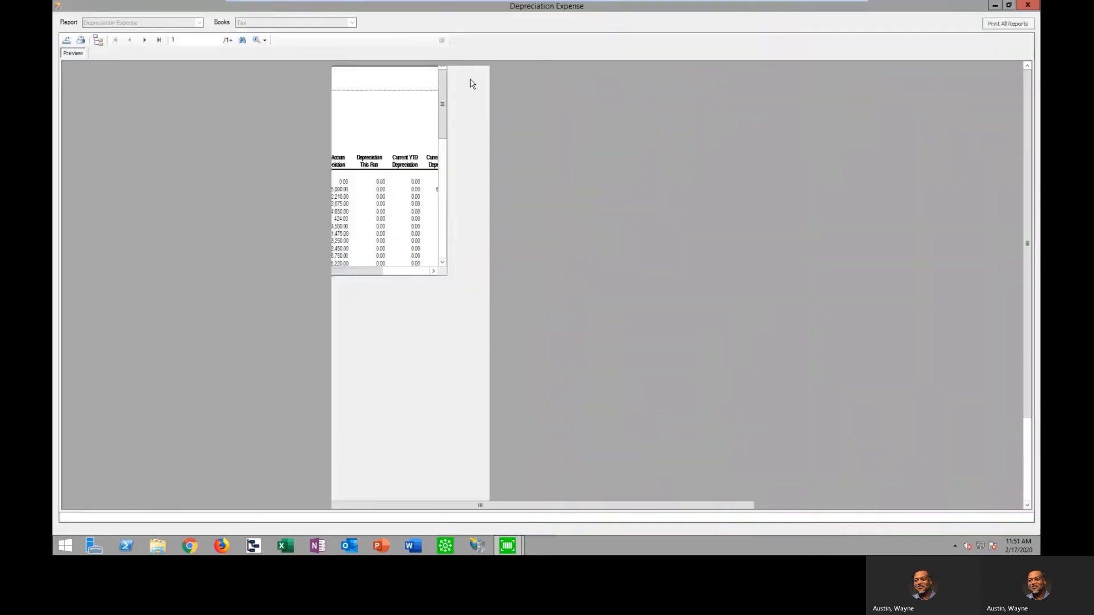
click(265, 41)
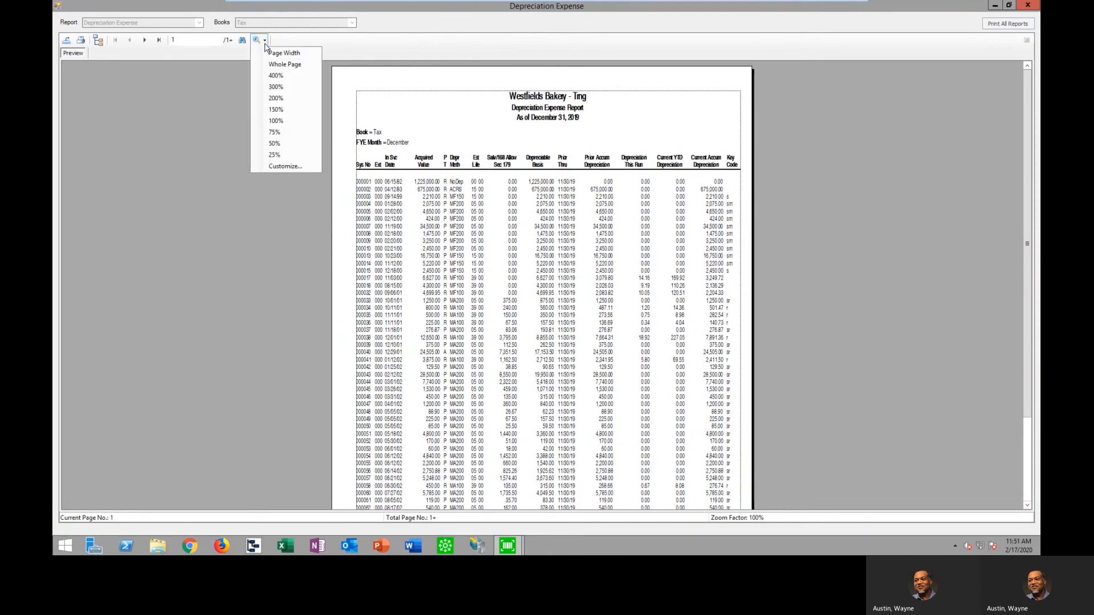
click(282, 109)
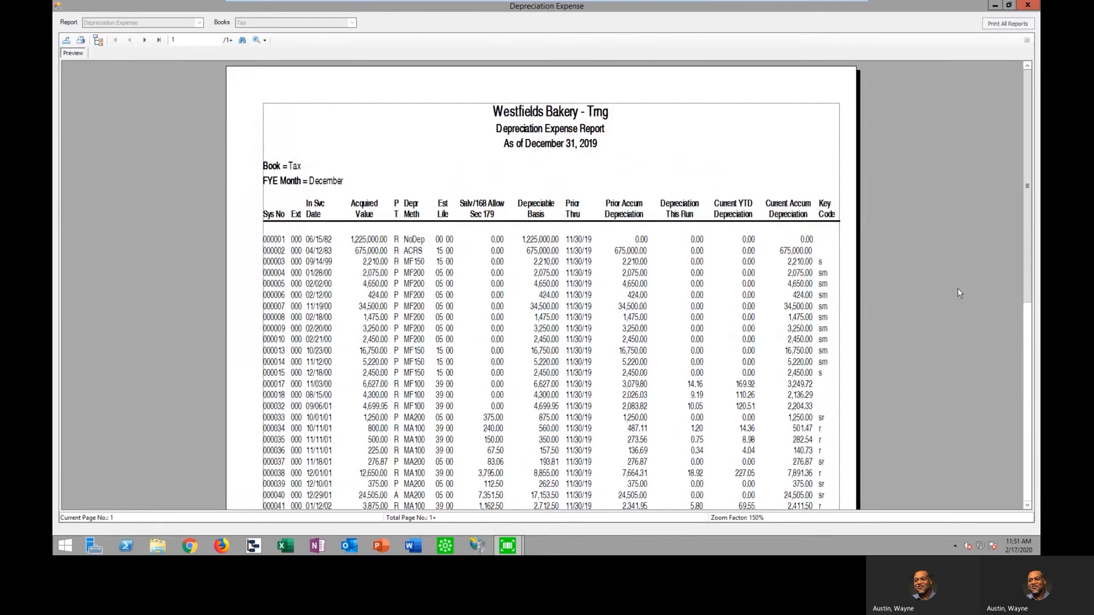
click(263, 41)
click(276, 98)
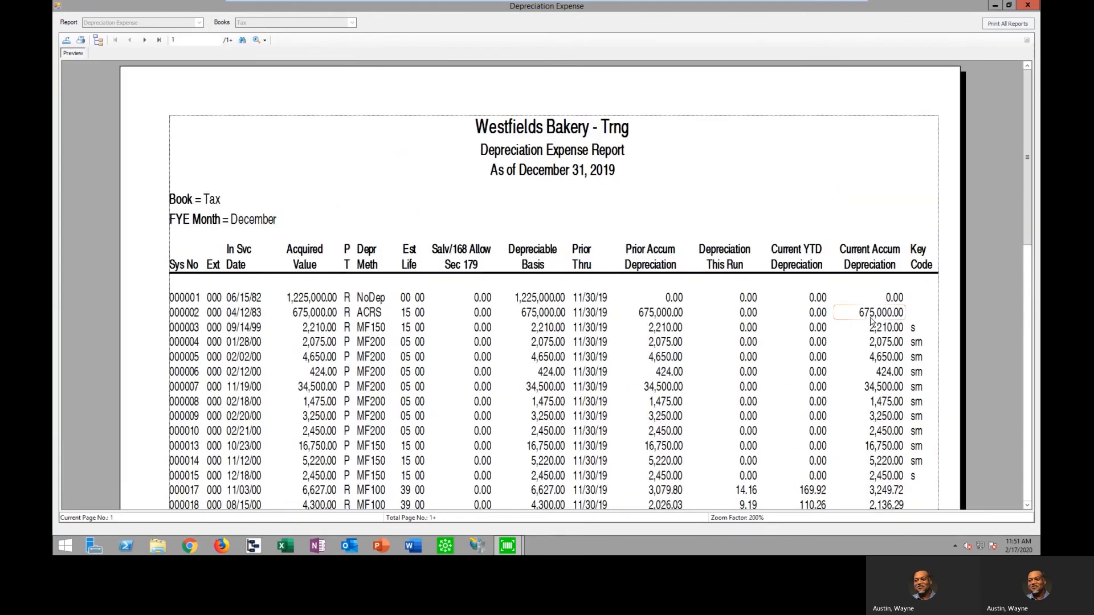
scroll(870, 322, down, 1)
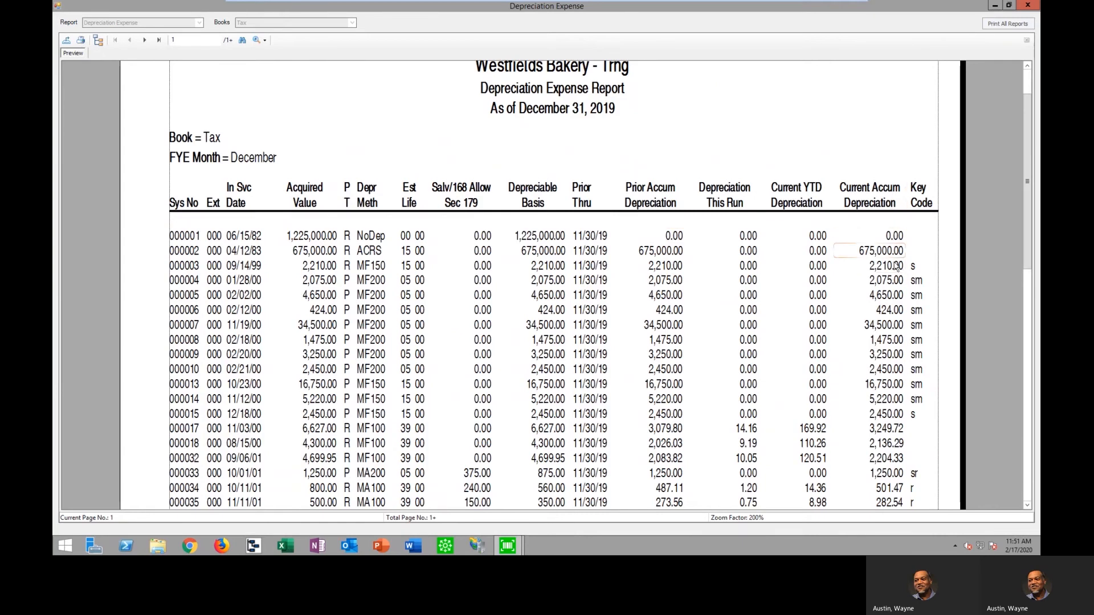
click(158, 40)
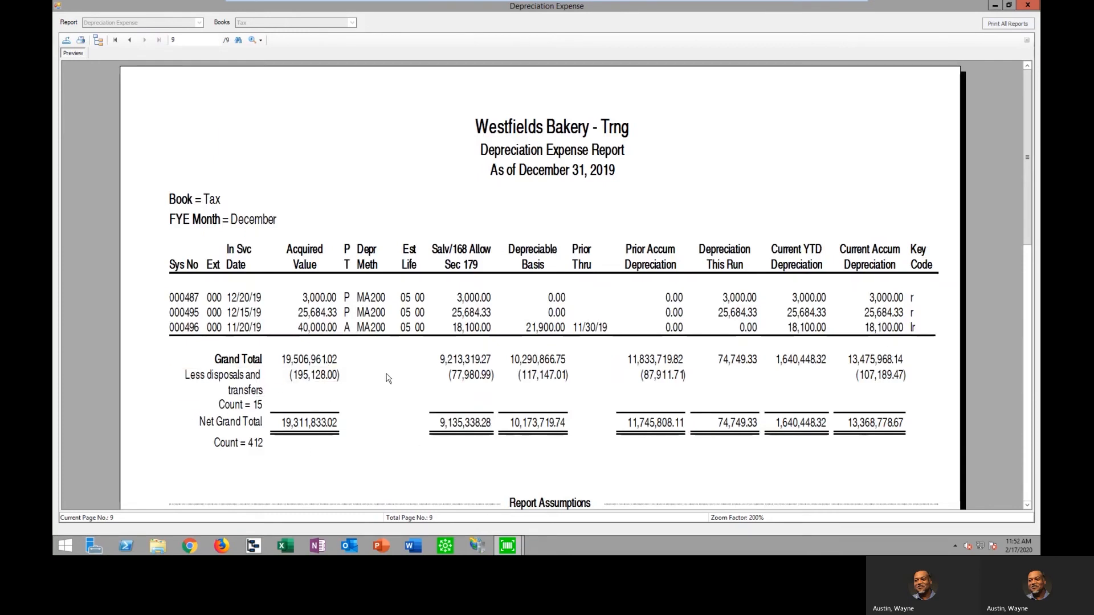
click(1027, 5)
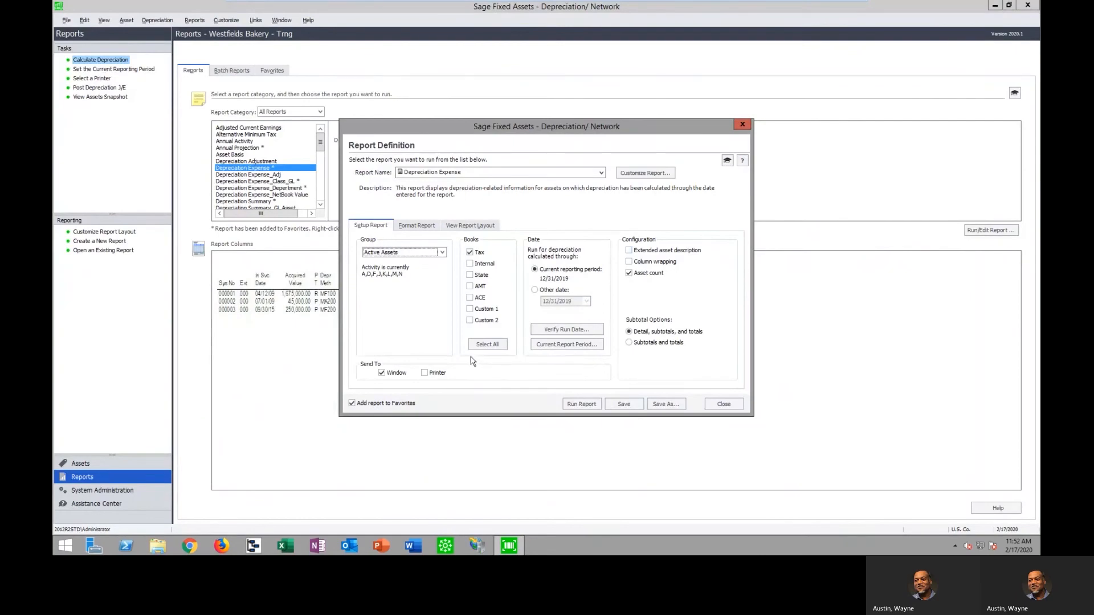
Override the Depreciation Expense report's group sort with Location as the first sort field, with subtotals
click(422, 227)
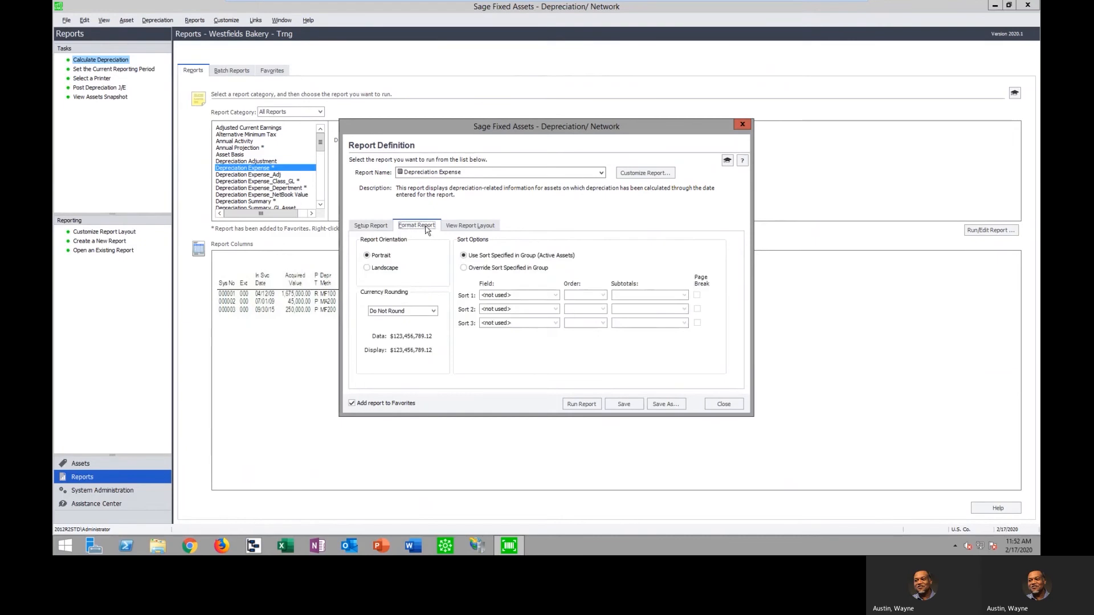
click(463, 267)
click(555, 295)
drag(556, 323, 556, 340)
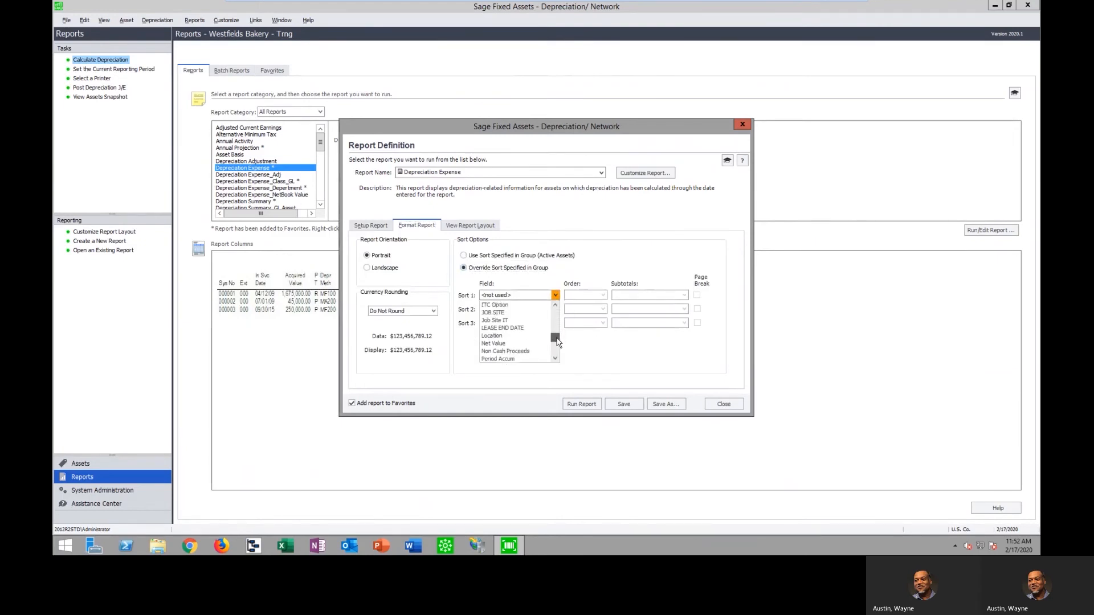
click(507, 361)
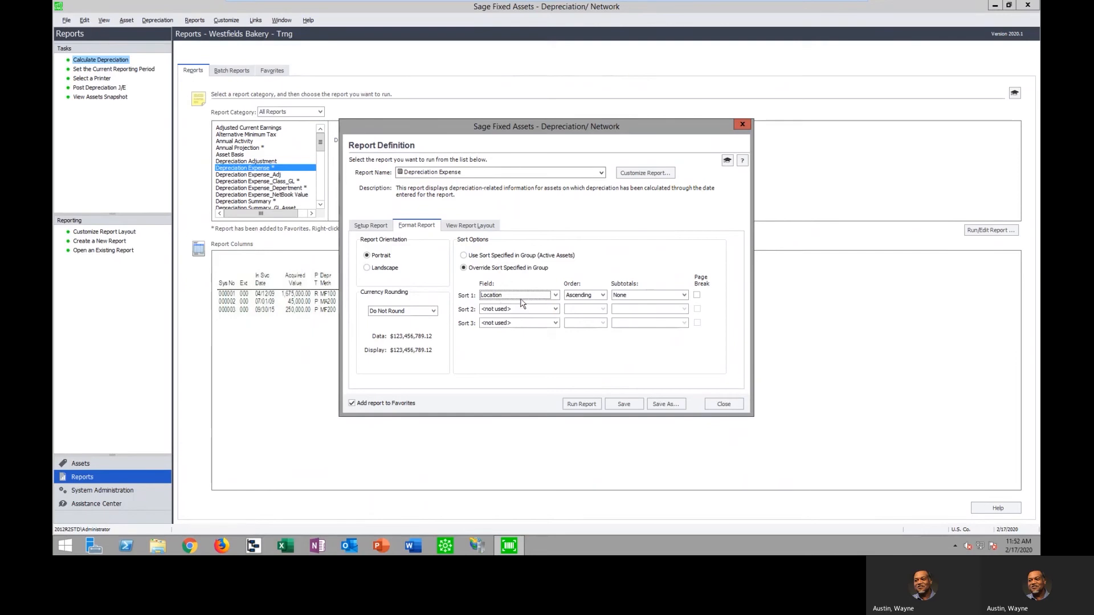
click(685, 296)
click(655, 313)
Add Class as the second sort field of the Depreciation Expense report
click(554, 310)
click(556, 337)
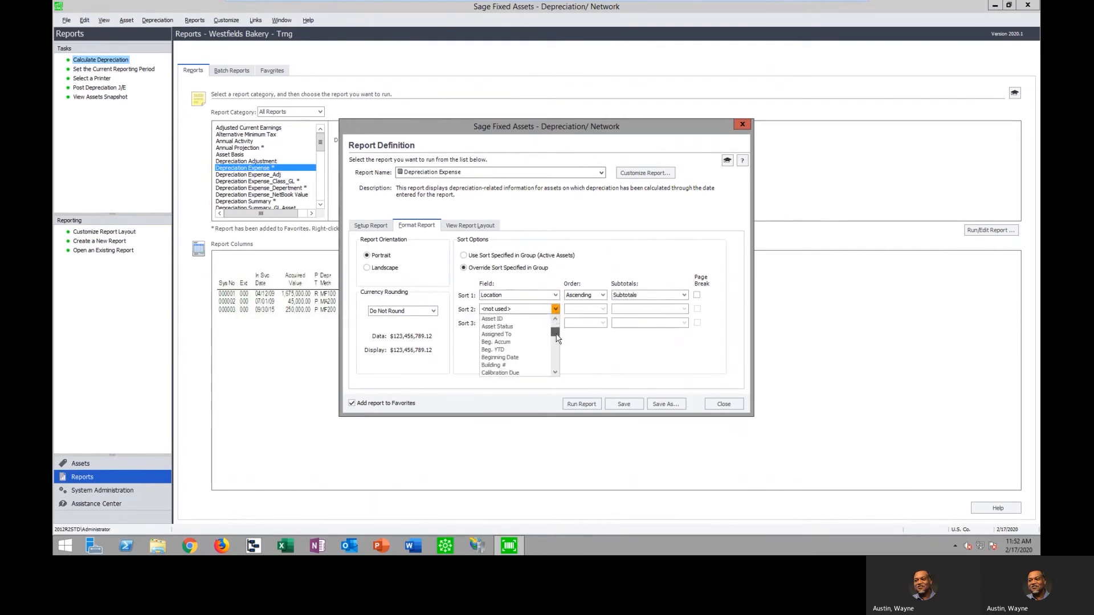
scroll(556, 338, up, 1)
scroll(557, 337, down, 3)
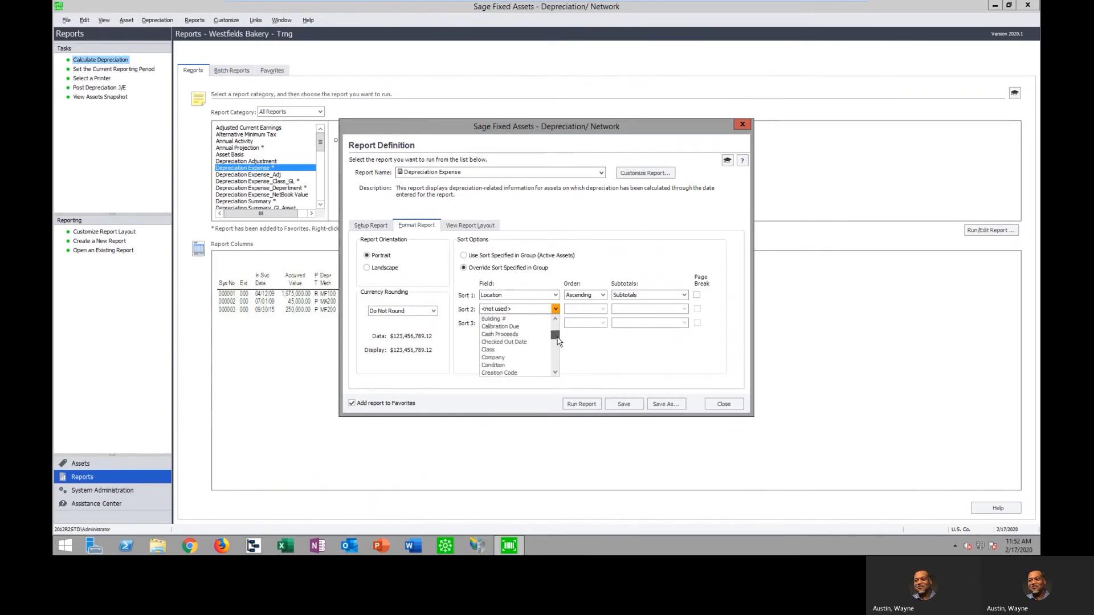
click(509, 352)
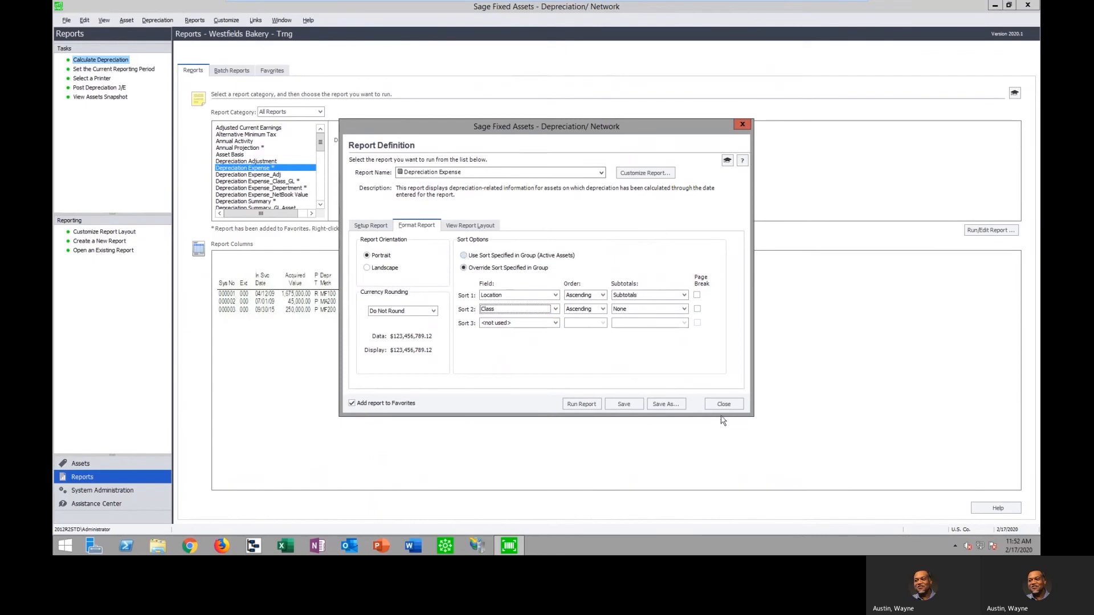
Open saving the report definition under a new name, cancel it, and restore the sort specified in the group
click(666, 404)
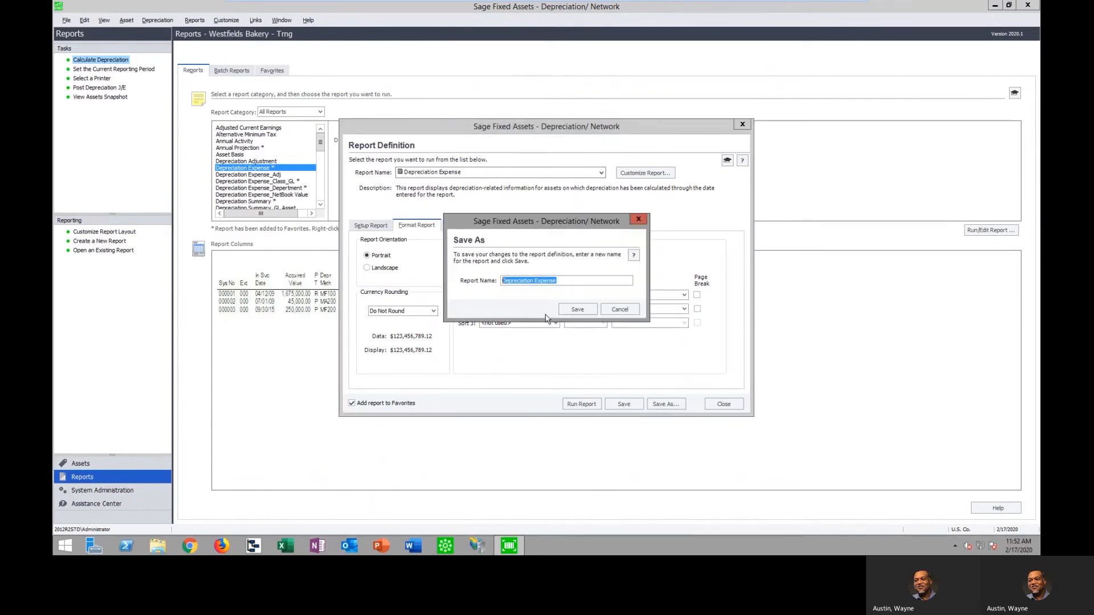
click(631, 312)
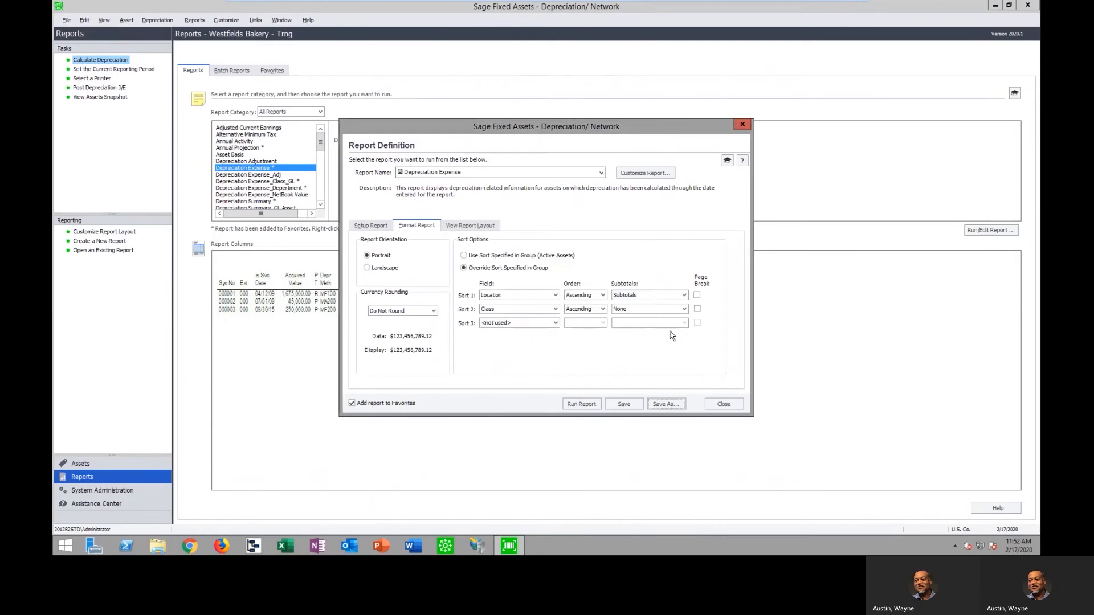
click(464, 256)
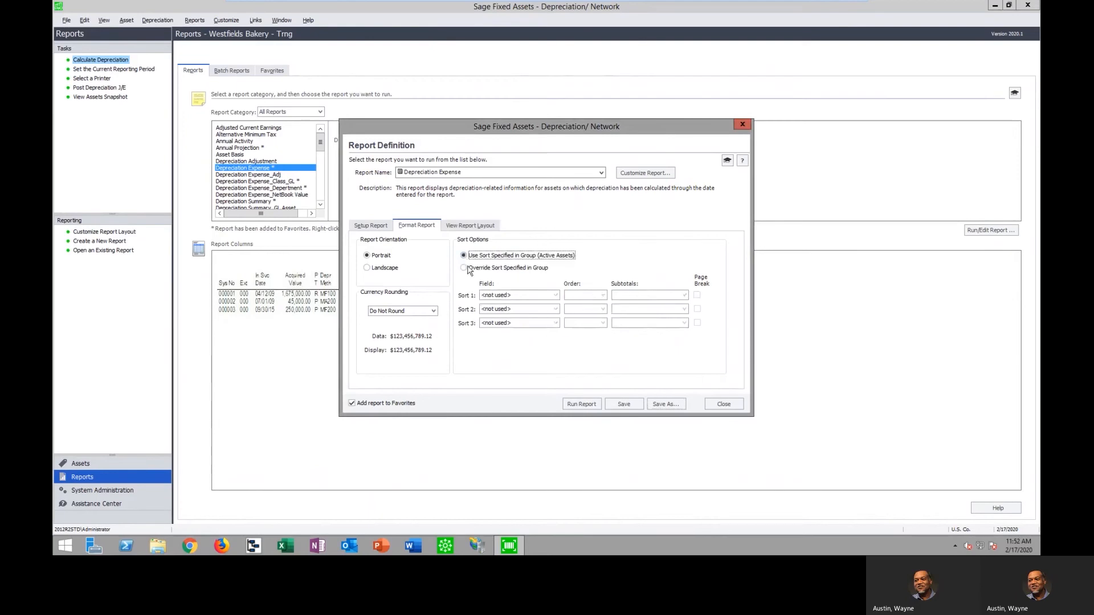
Switch the report definition to the Depreciation Expense_NetBookValue report without saving the changes to the current report
click(601, 172)
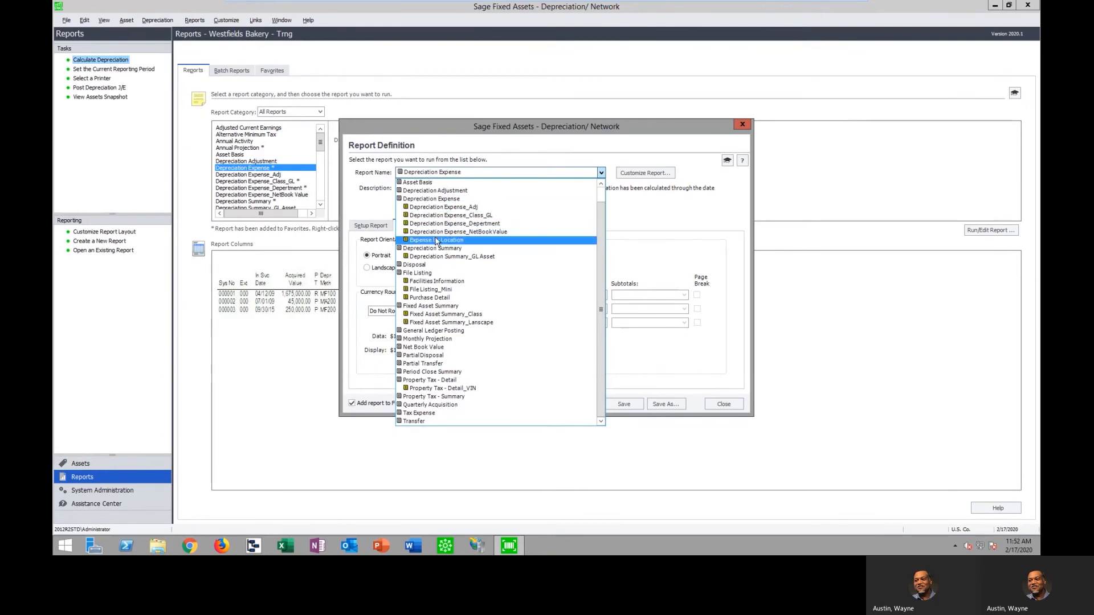
click(437, 232)
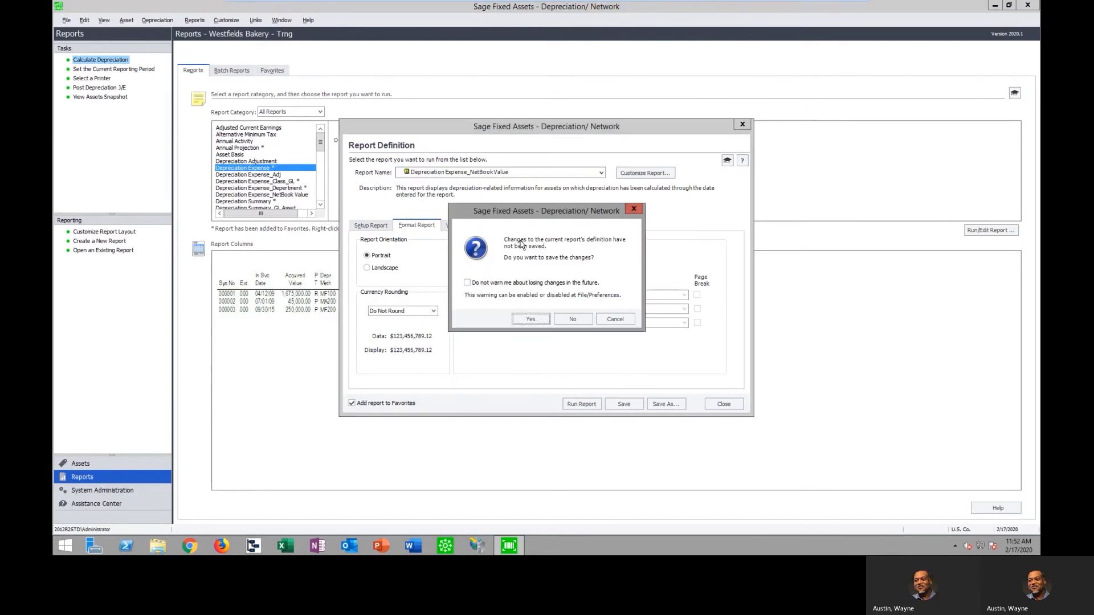
click(573, 320)
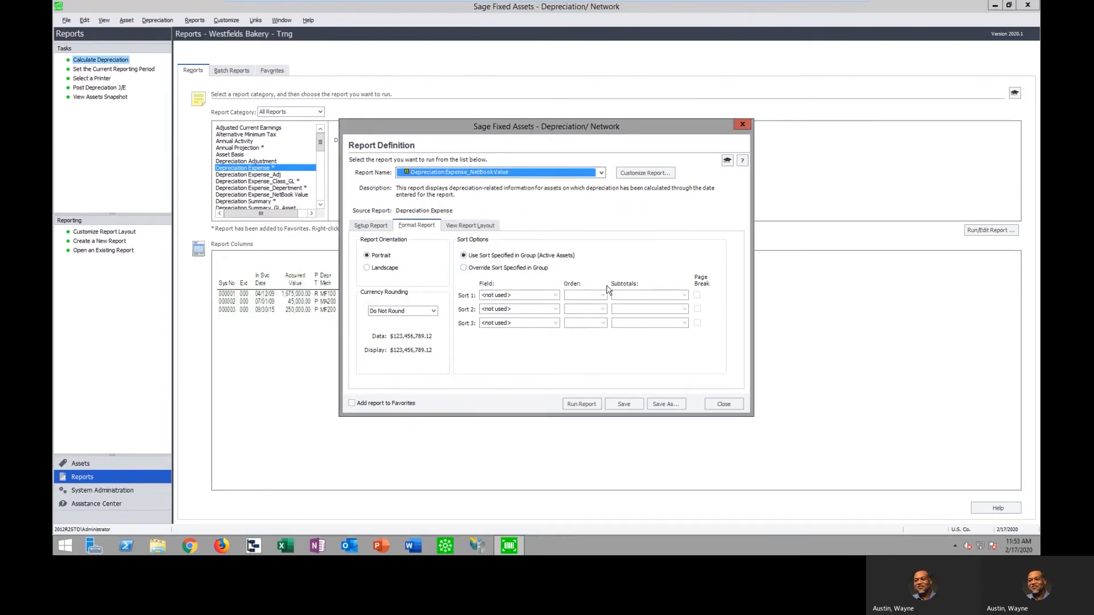
Examine the Depreciation Expense_NetBookValue report's customization, including the Current Net Book Value column and header/footer settings, and close the report definition
click(646, 172)
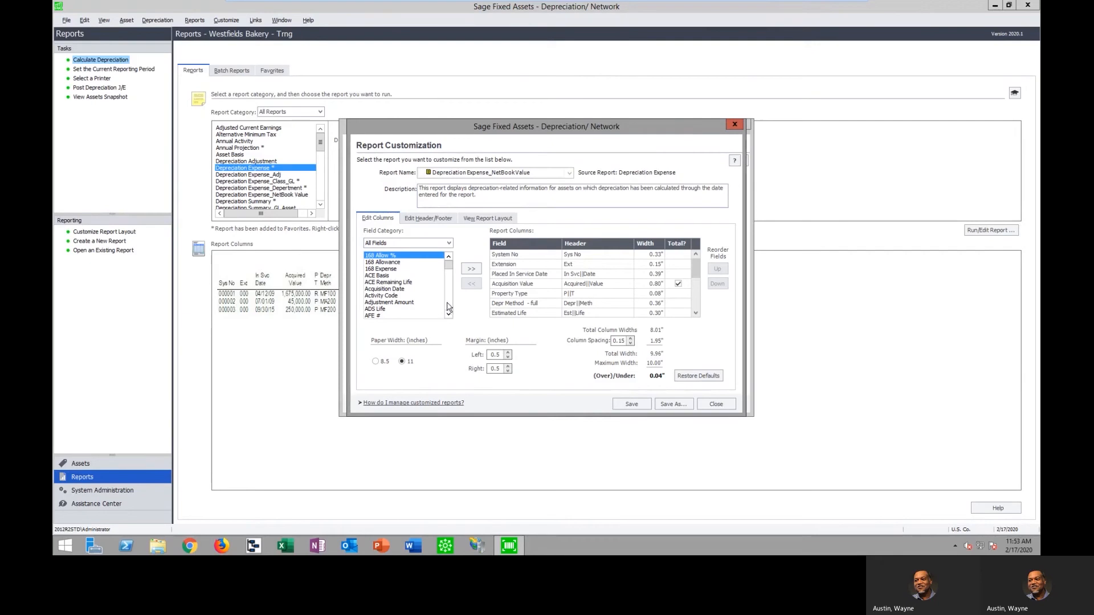
drag(696, 267, 695, 303)
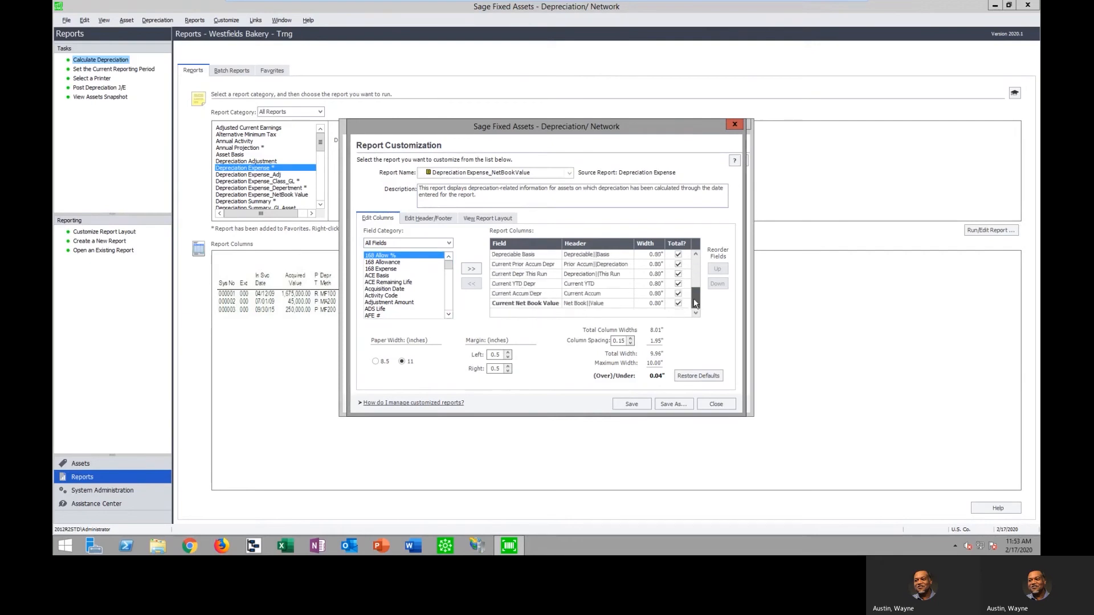
click(530, 304)
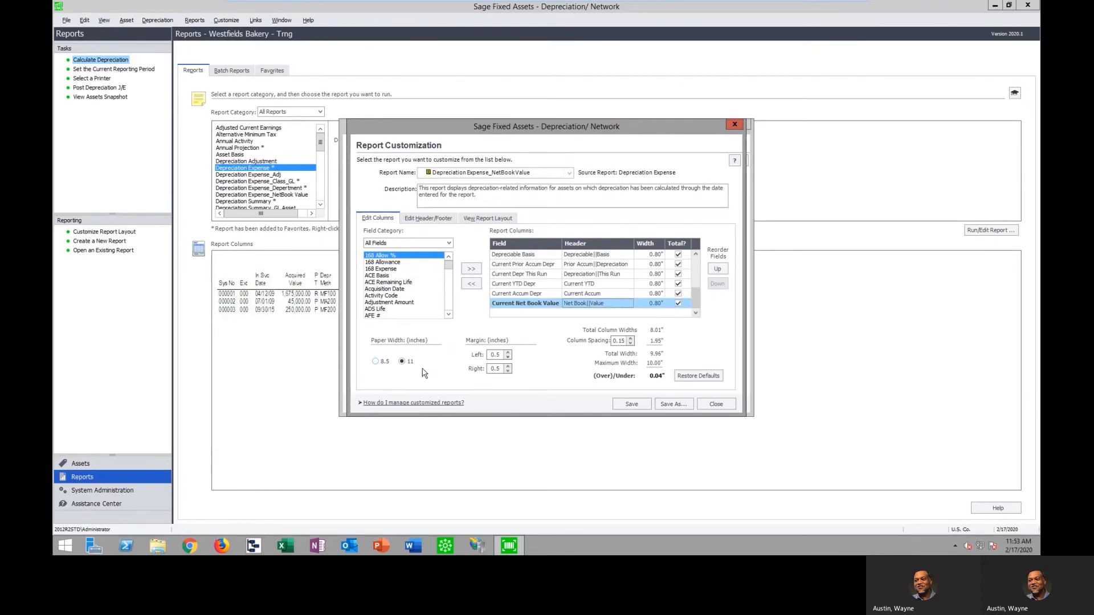
click(424, 219)
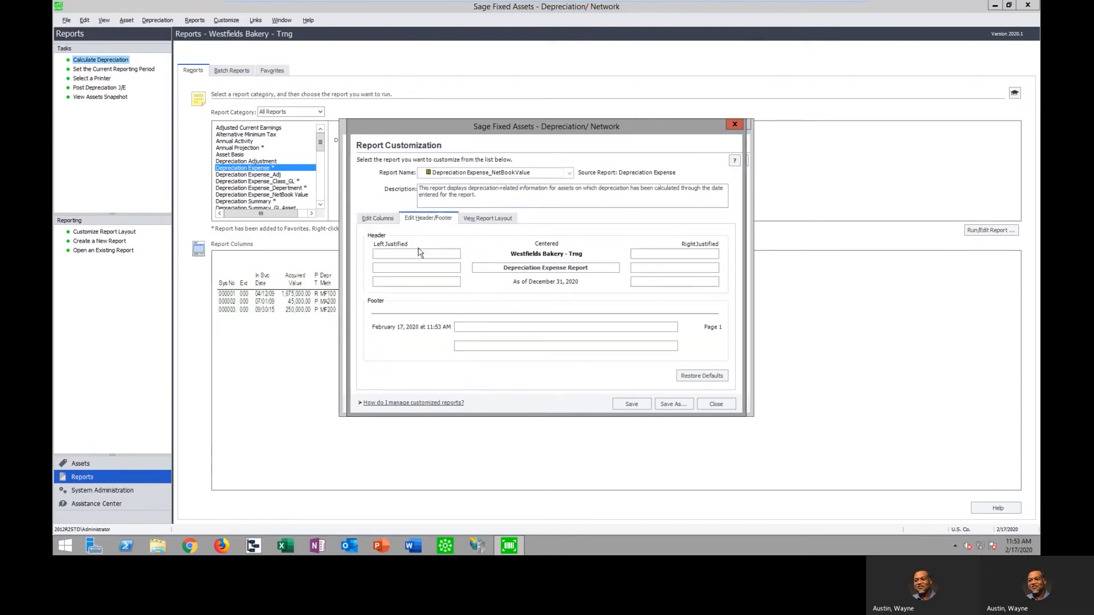
click(378, 218)
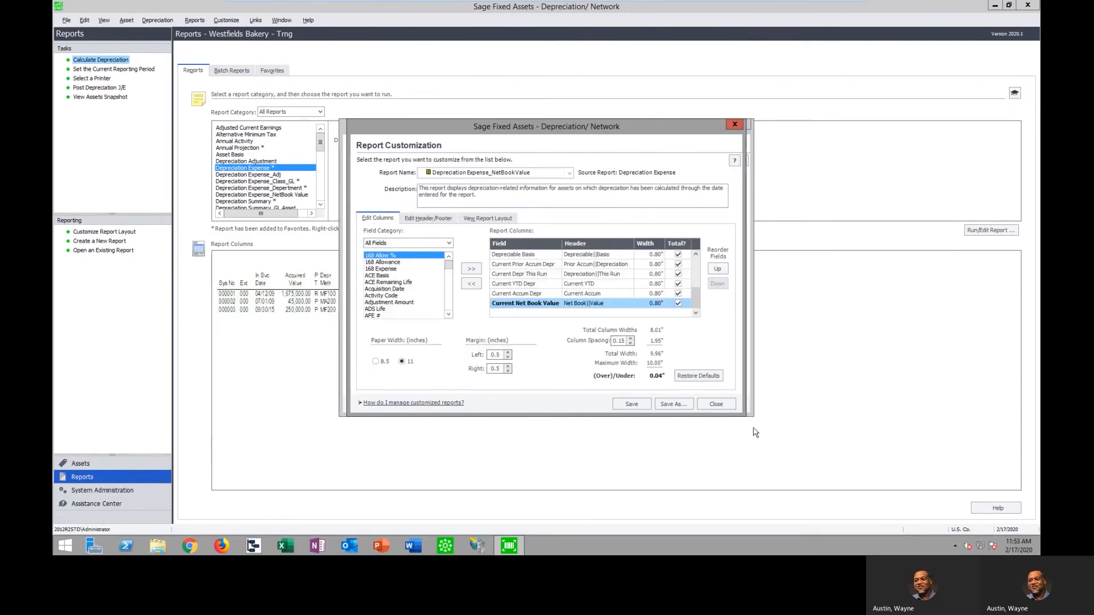
click(727, 406)
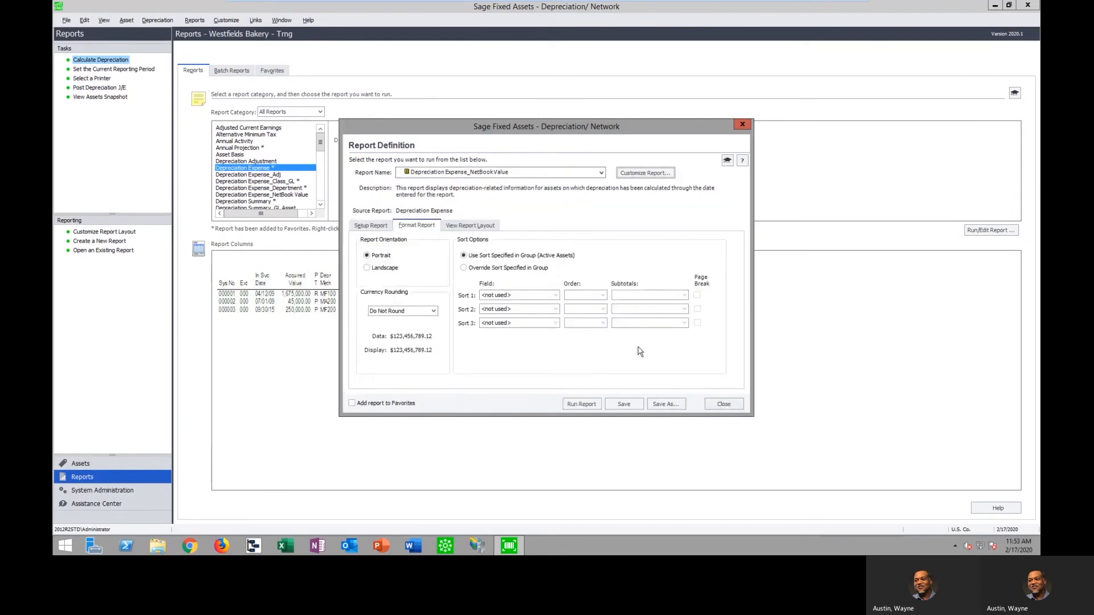
click(730, 406)
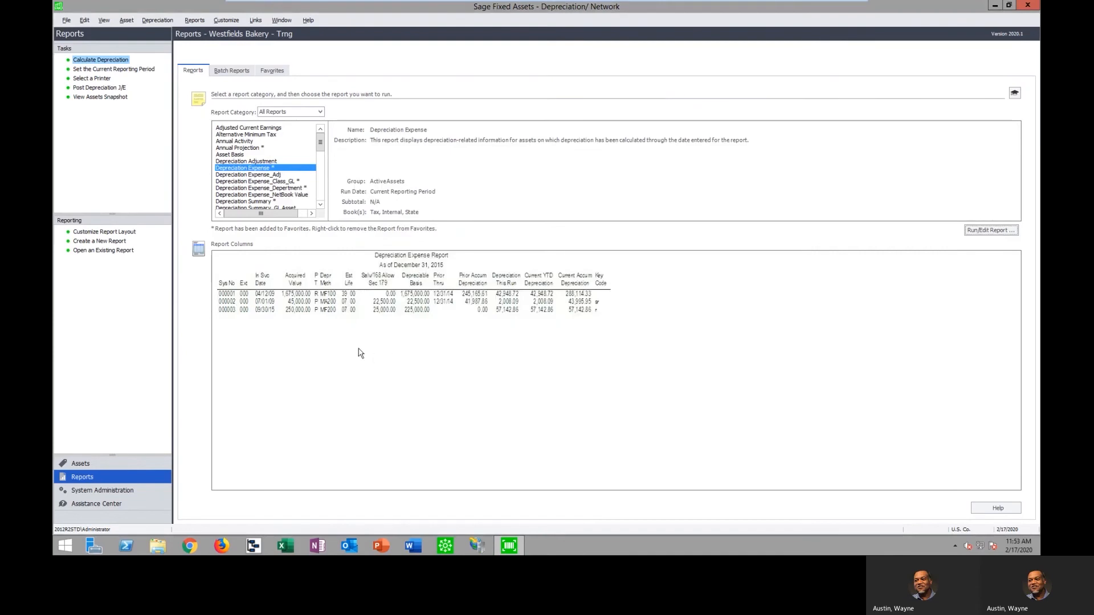
Open the existing custom report Assets by Class, refreshing it with the latest data
click(117, 251)
click(509, 210)
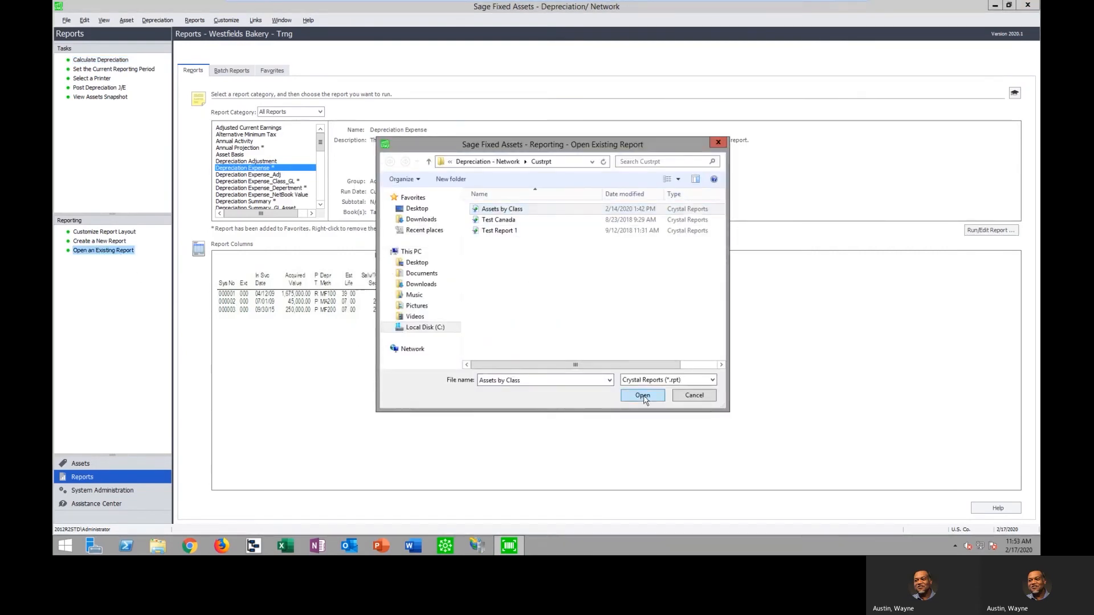
click(642, 395)
click(497, 281)
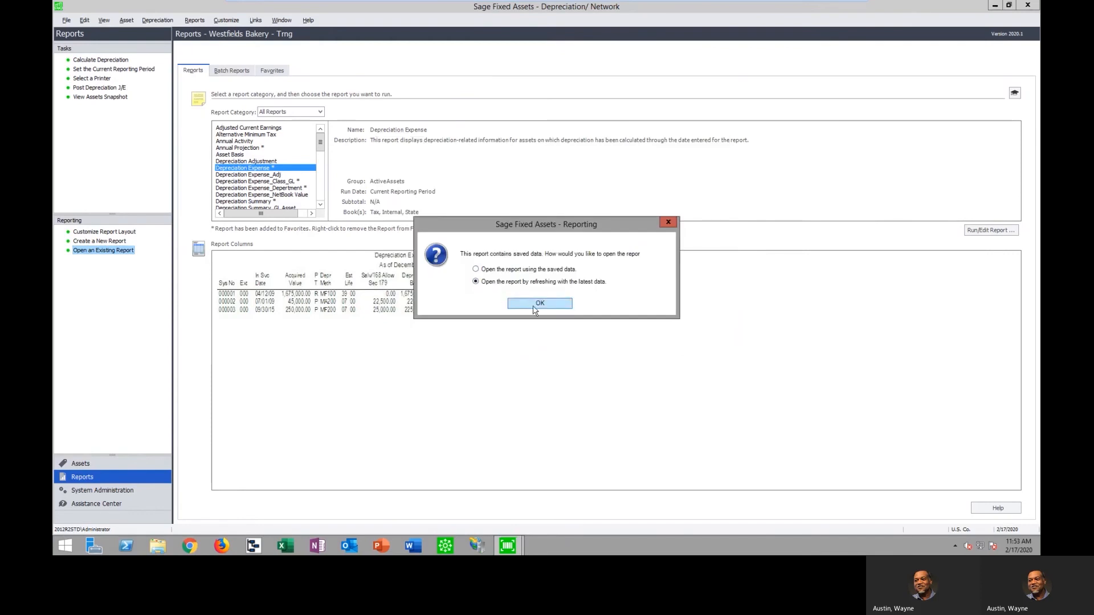
click(540, 304)
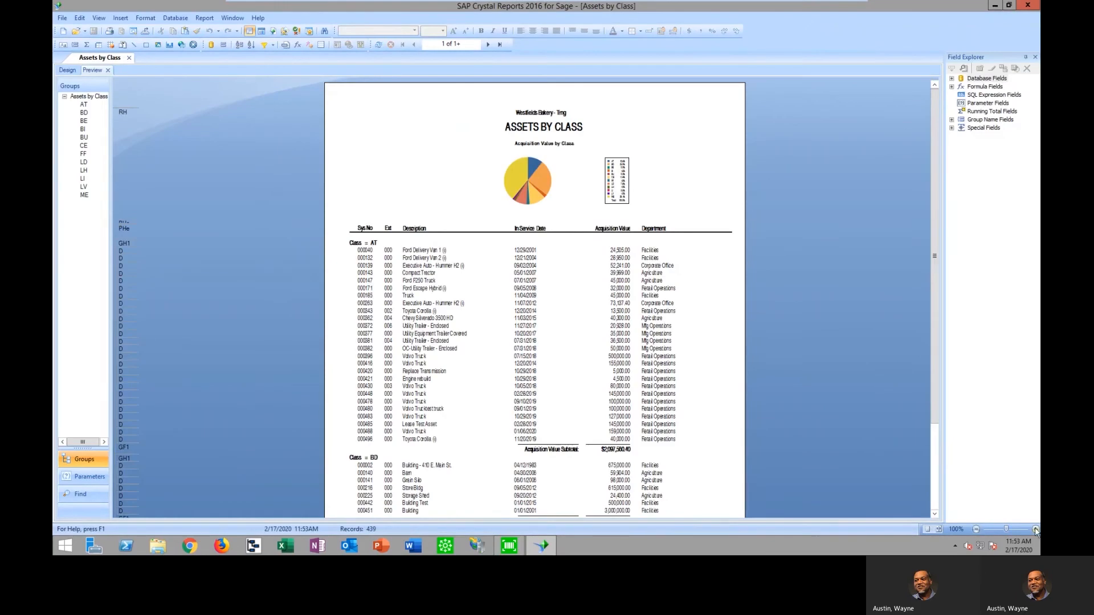
Examine the Assets by Class report at 160% zoom with its available database and formula fields, and close Crystal Reports
click(1035, 530)
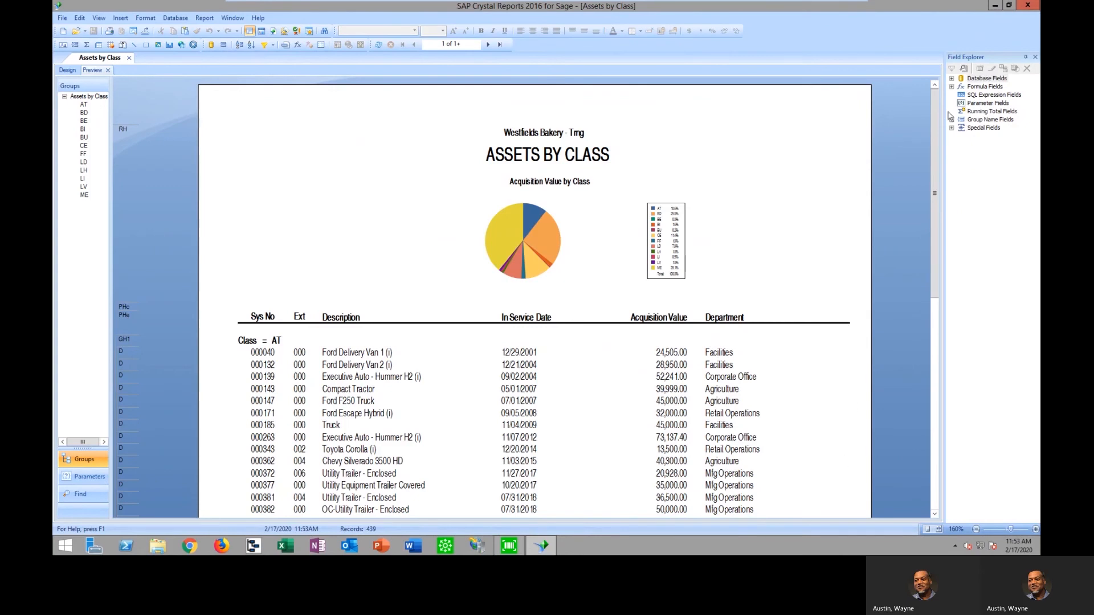
click(952, 78)
click(962, 95)
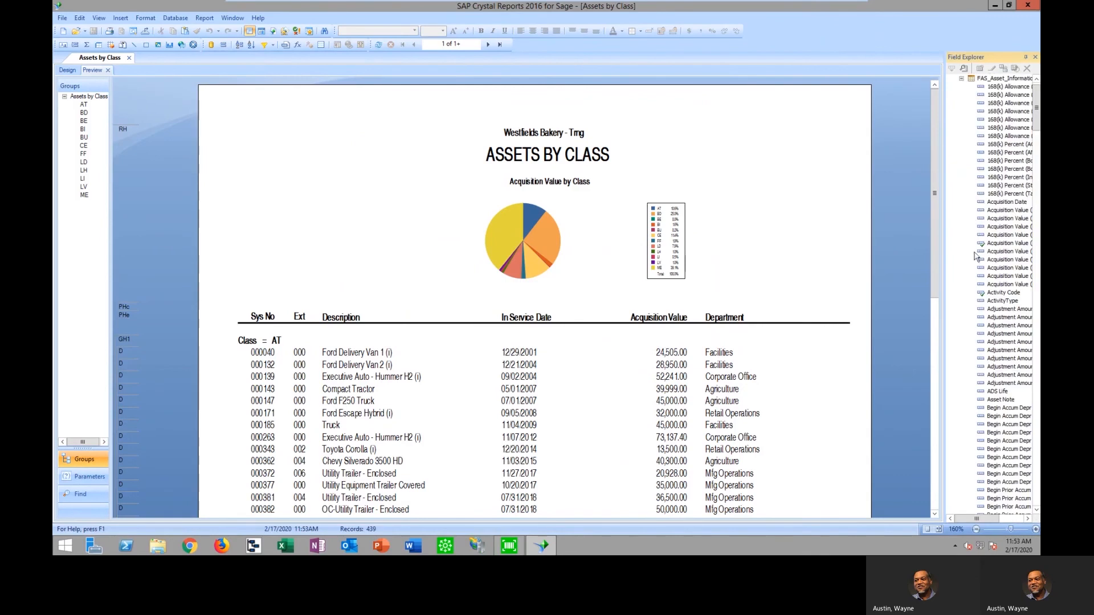
click(961, 79)
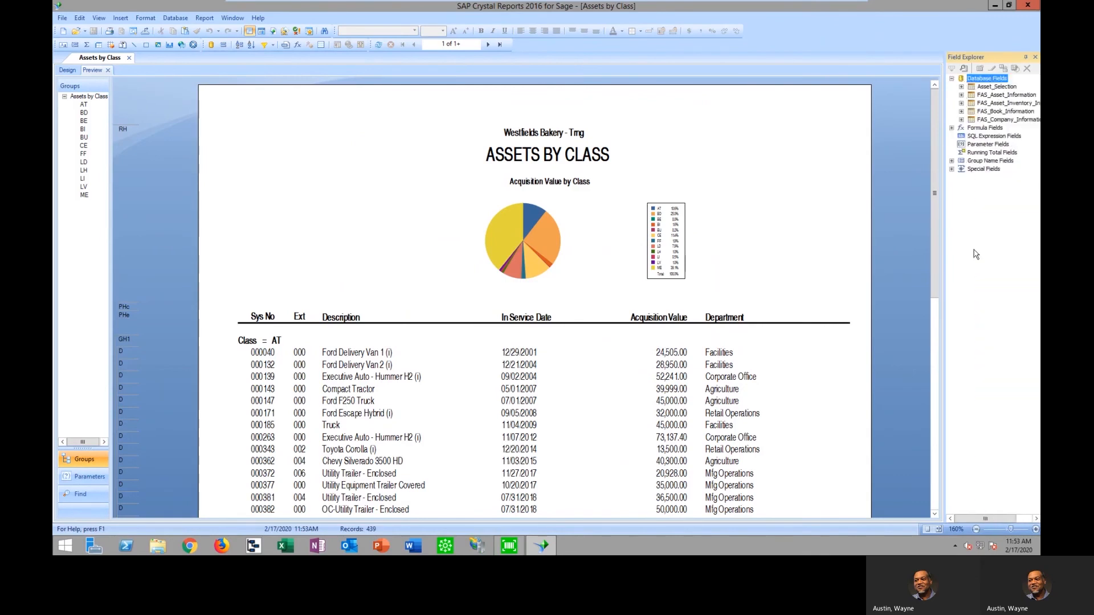
click(951, 127)
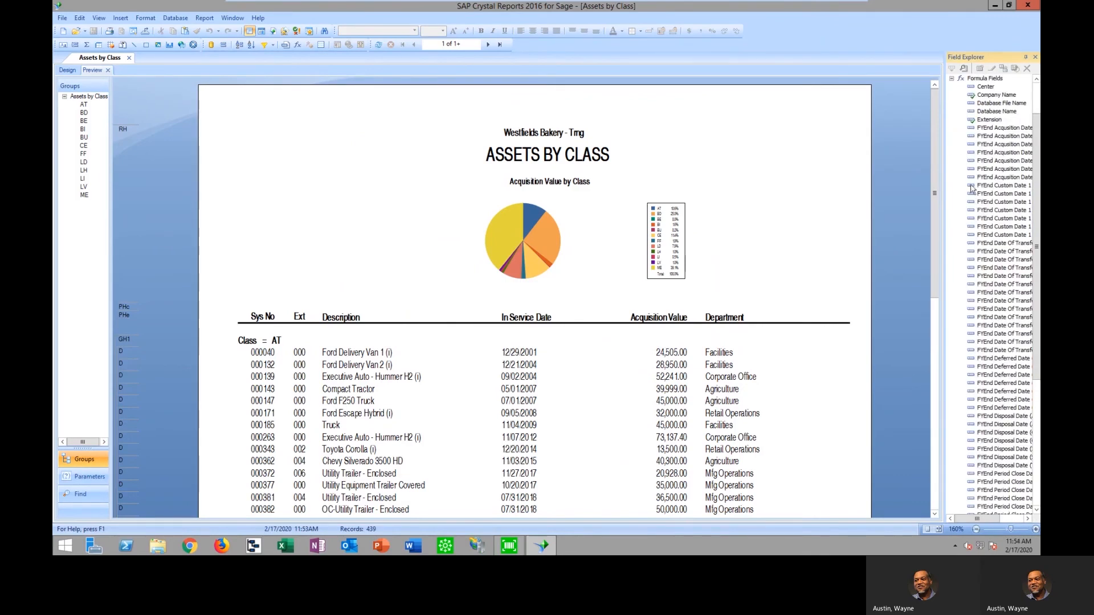
click(951, 78)
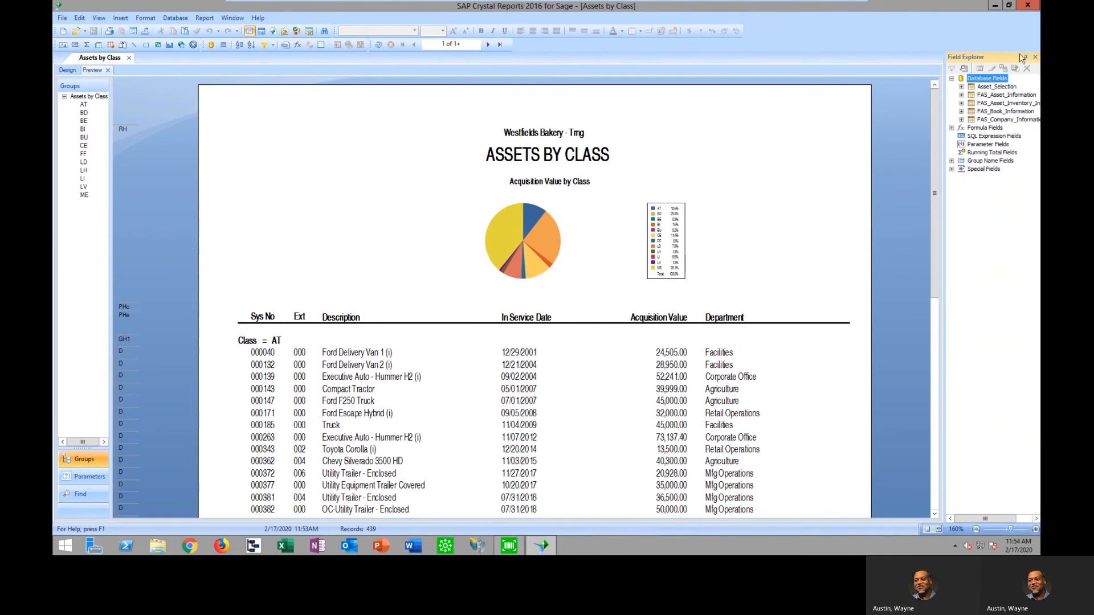
click(1028, 6)
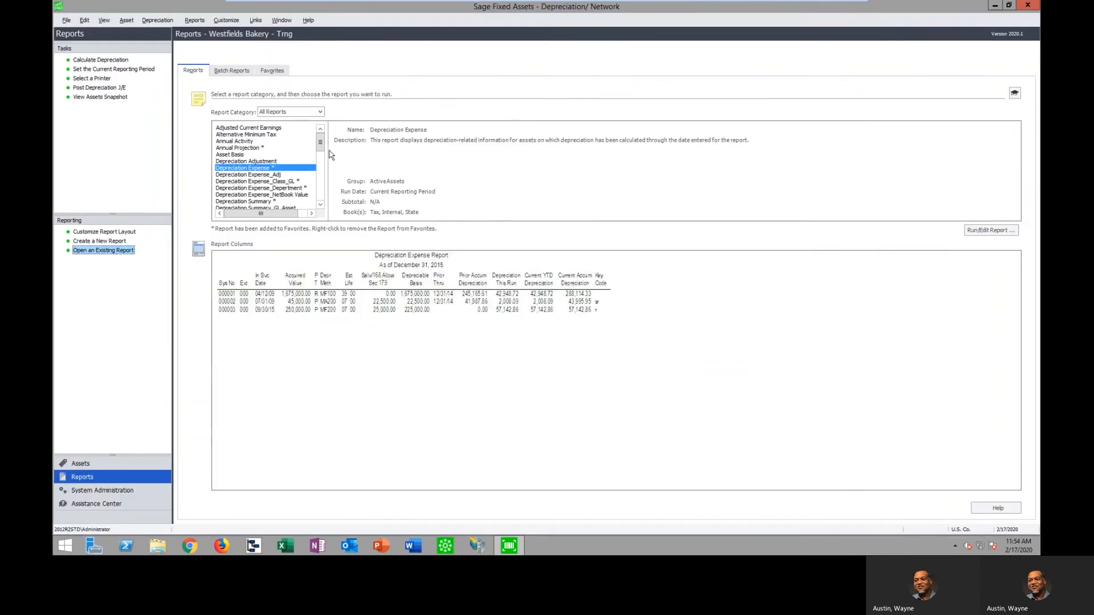
Run the Disposal report with the disposal start date set to 01/01/2018
drag(322, 144, 322, 158)
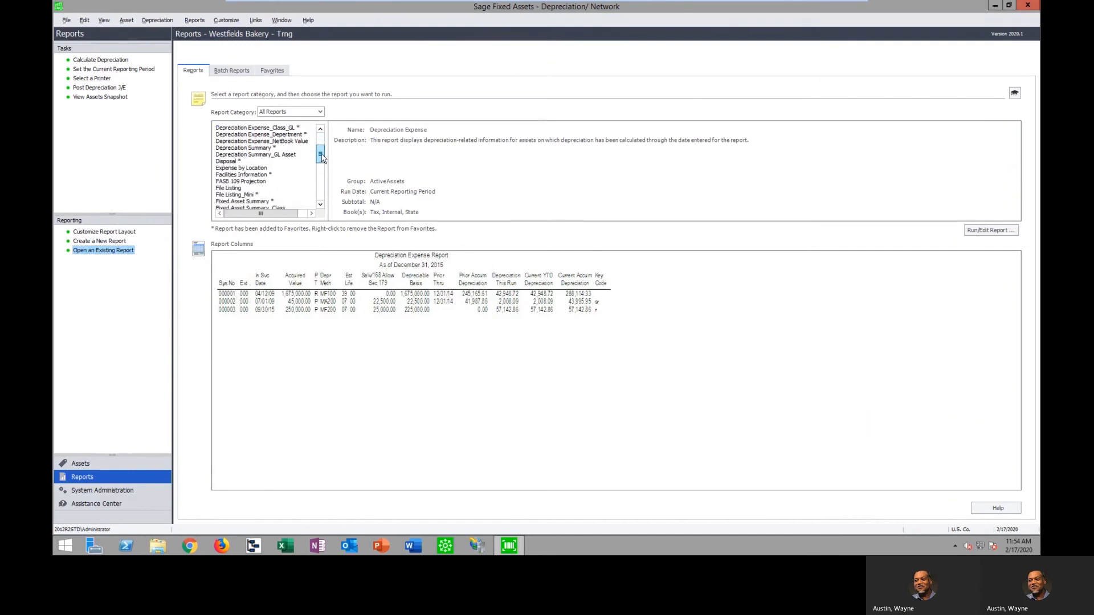
click(234, 161)
click(987, 233)
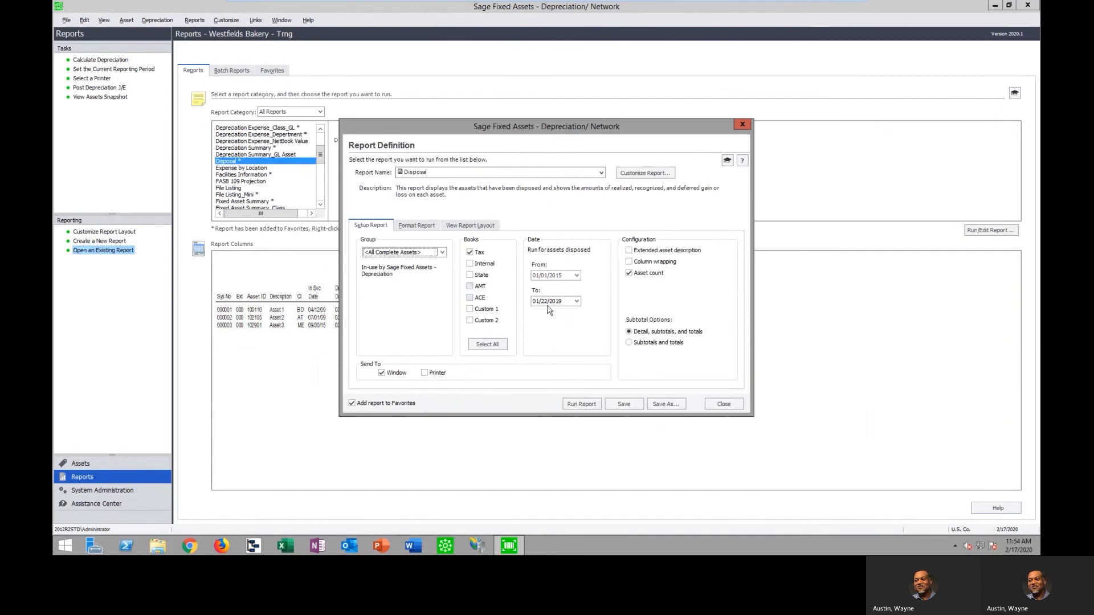
click(560, 275)
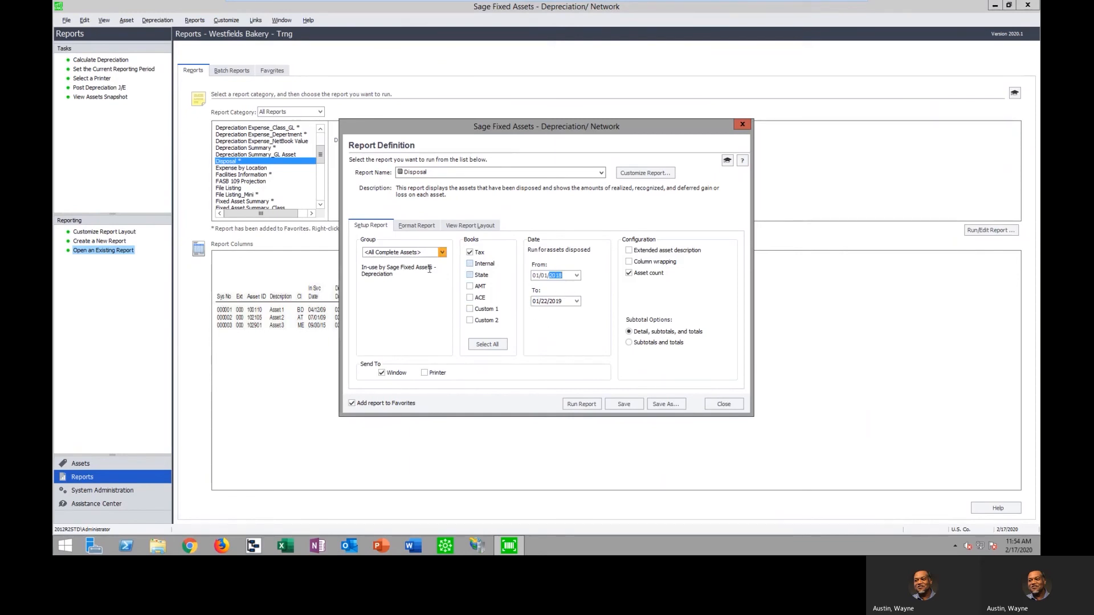
click(442, 253)
click(442, 253)
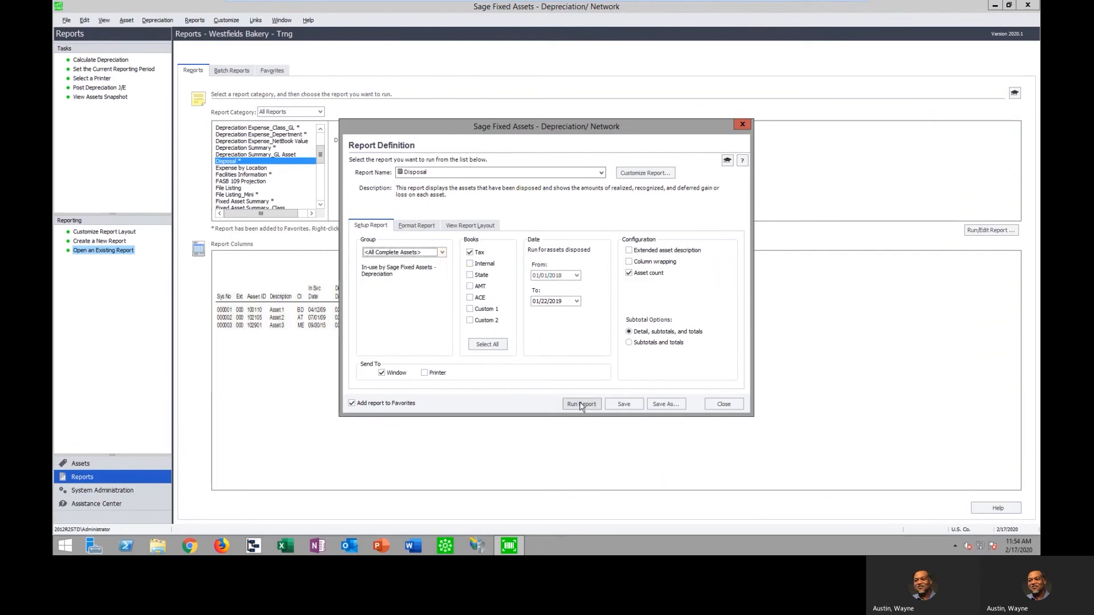
click(581, 405)
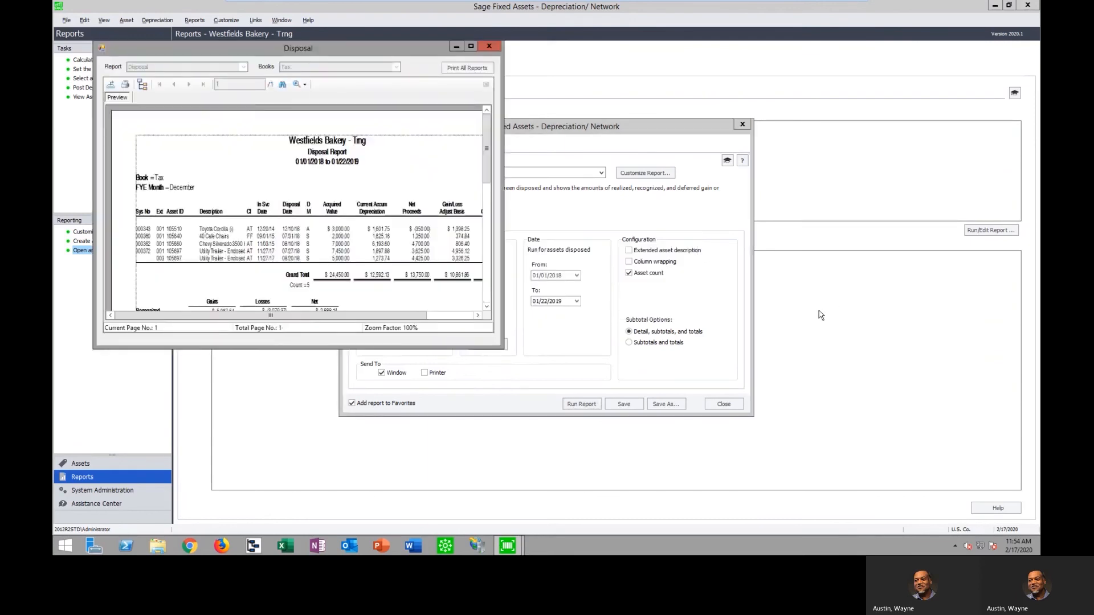
Review the Disposal report maximized at 200% zoom down to its gains and losses summary, and close the report and its definition
click(467, 46)
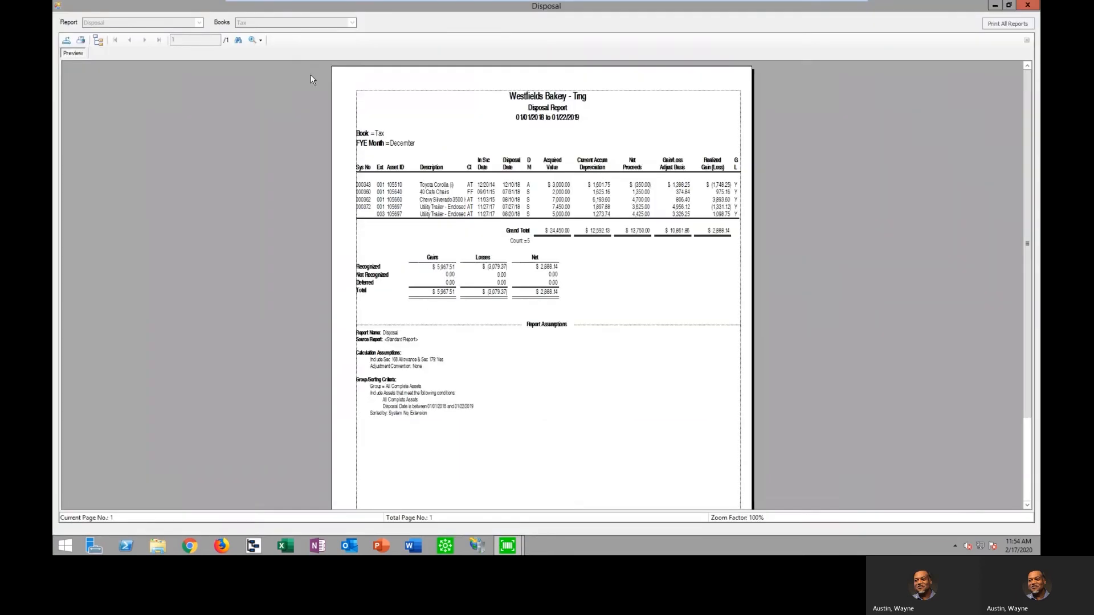
click(260, 40)
click(272, 109)
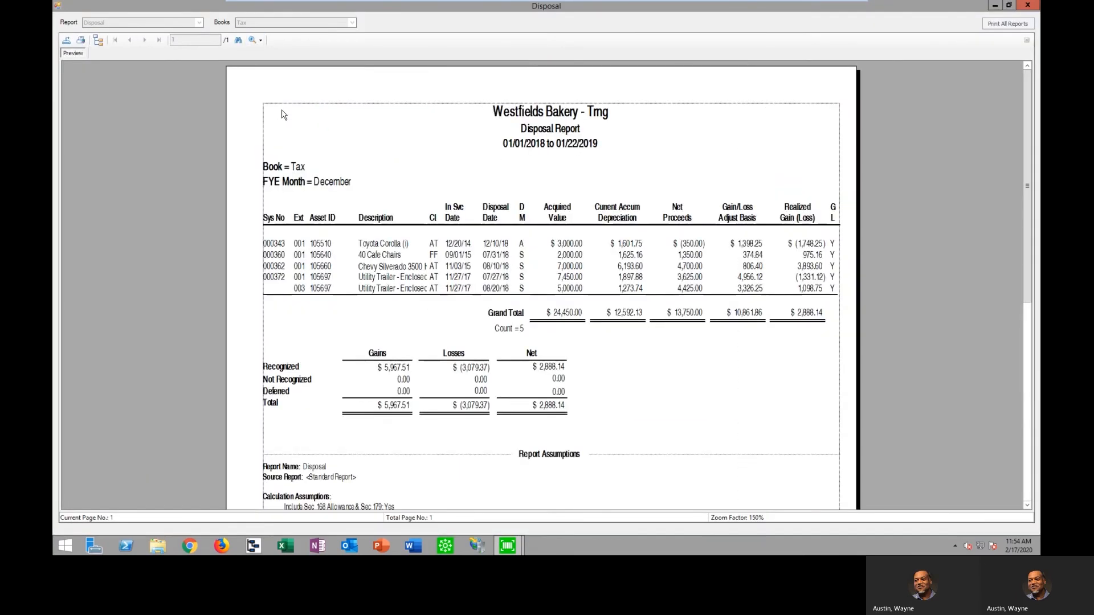
click(260, 40)
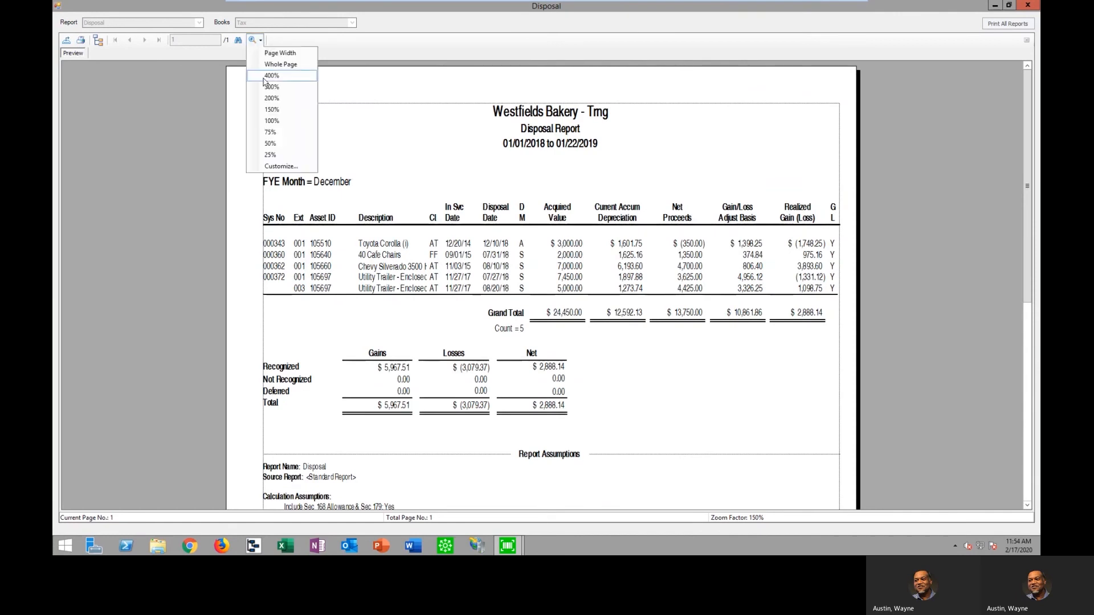
click(272, 99)
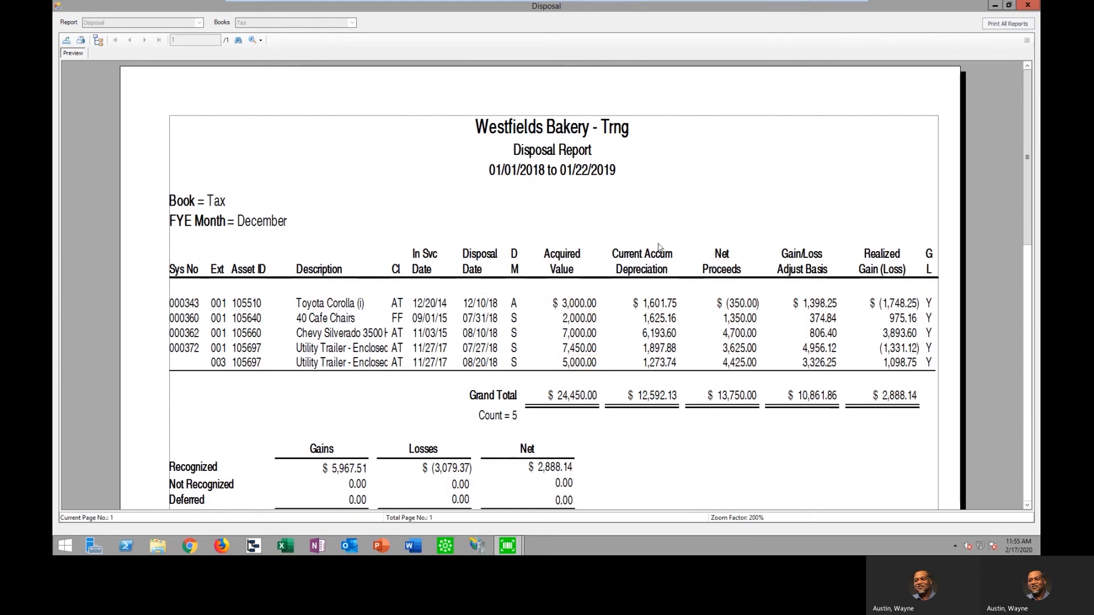
scroll(764, 353, down, 1)
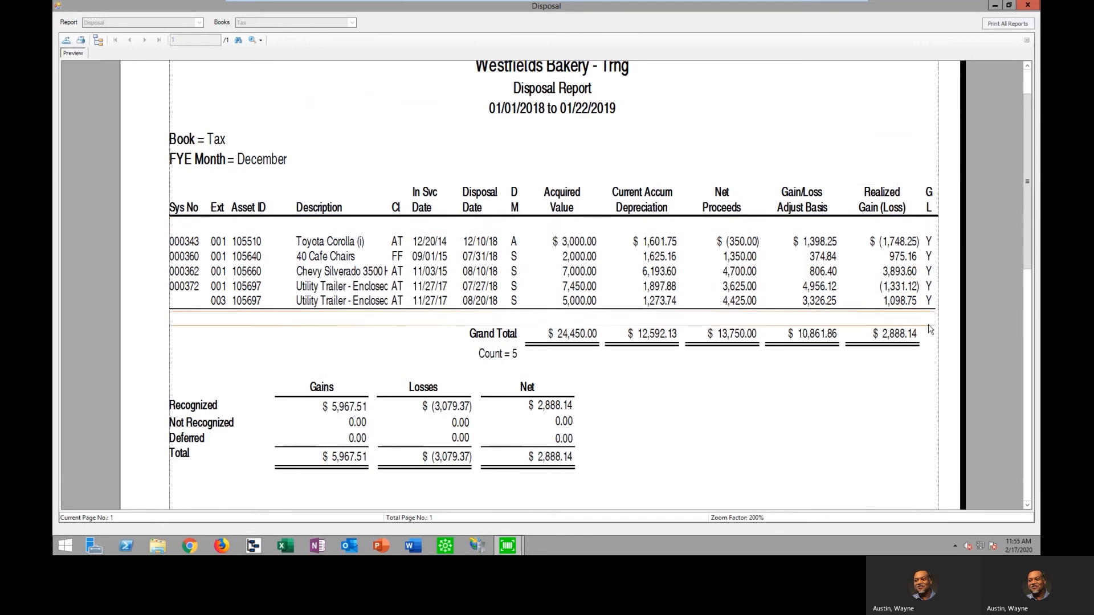
scroll(930, 327, down, 2)
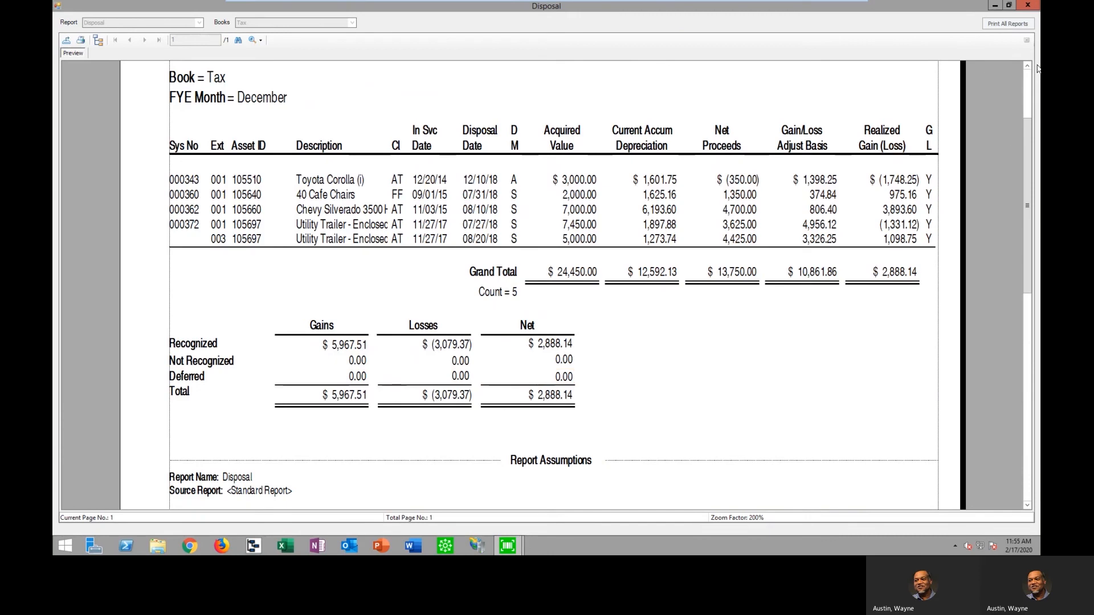
click(1027, 6)
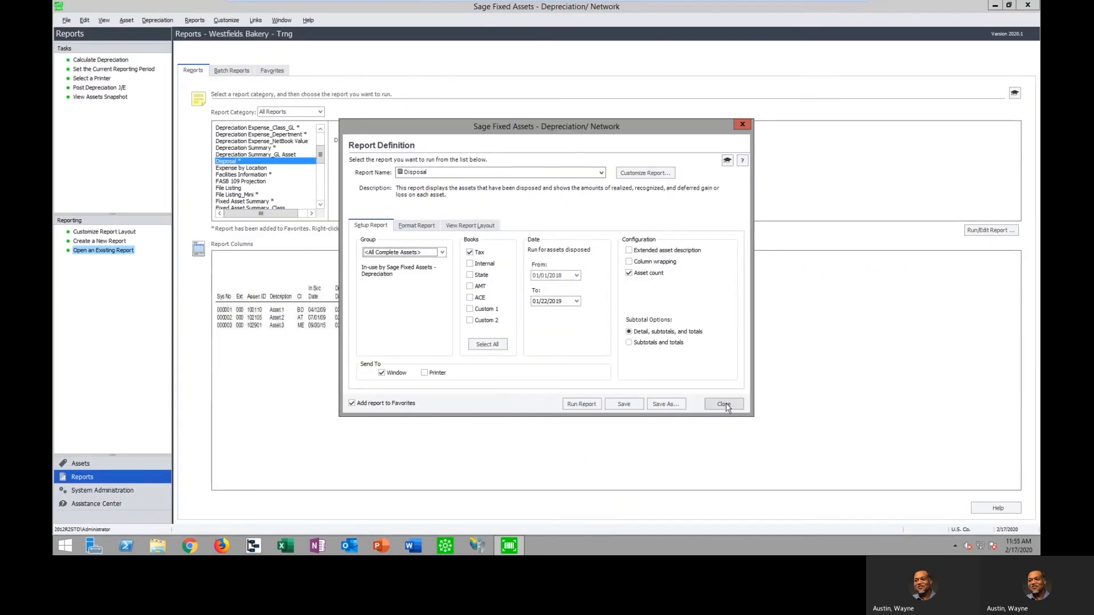
click(722, 404)
Run the Transfer report with the transfer start date set to 01/01/2017 and maximize its preview
drag(321, 155, 320, 200)
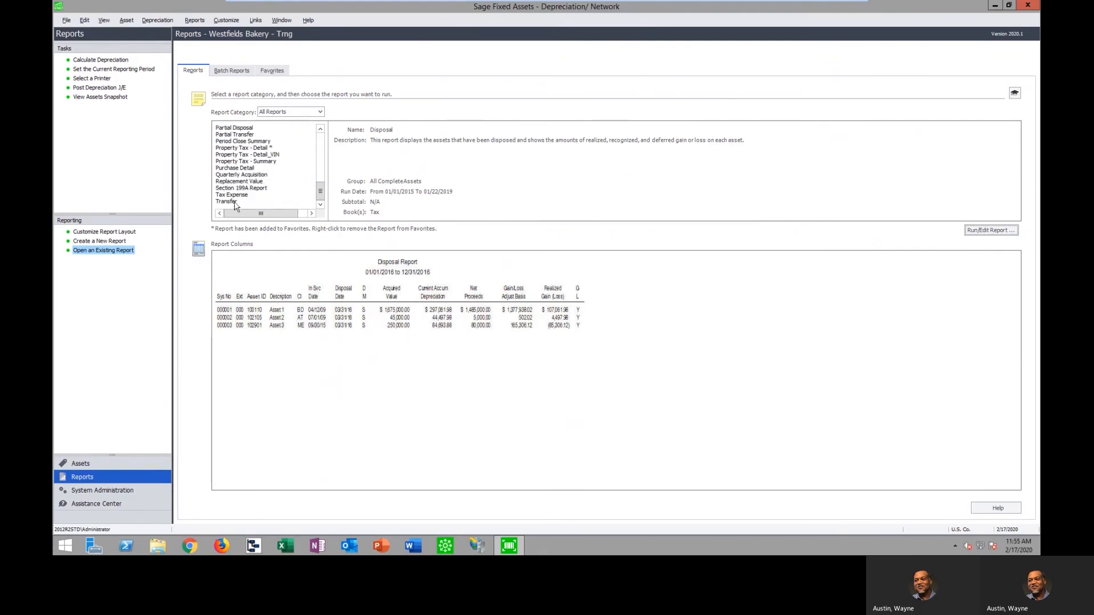
click(233, 201)
click(989, 230)
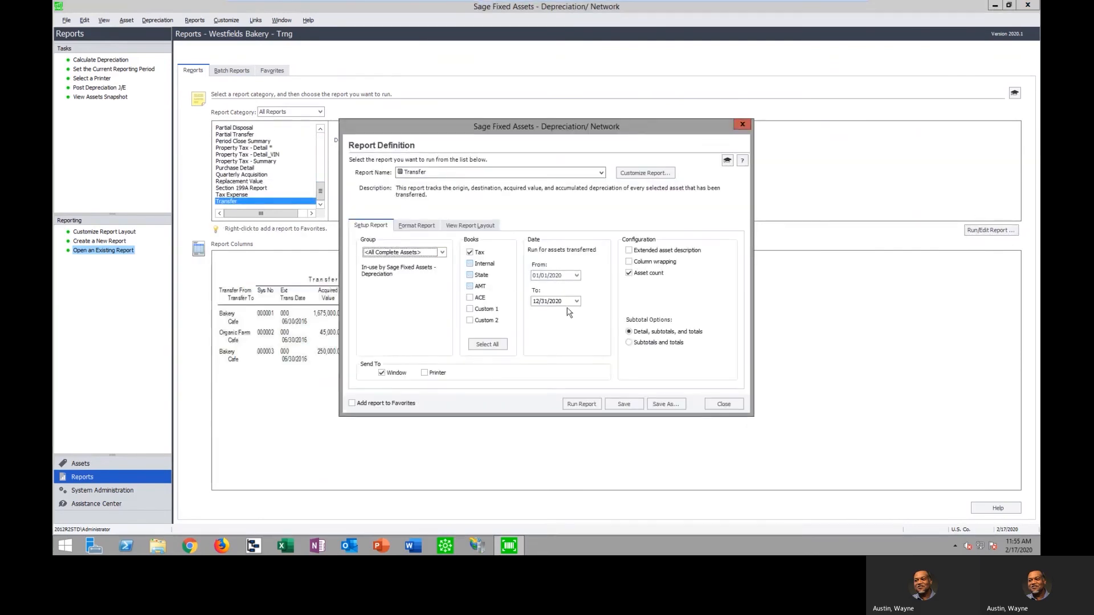
click(561, 274)
text(2)
click(573, 403)
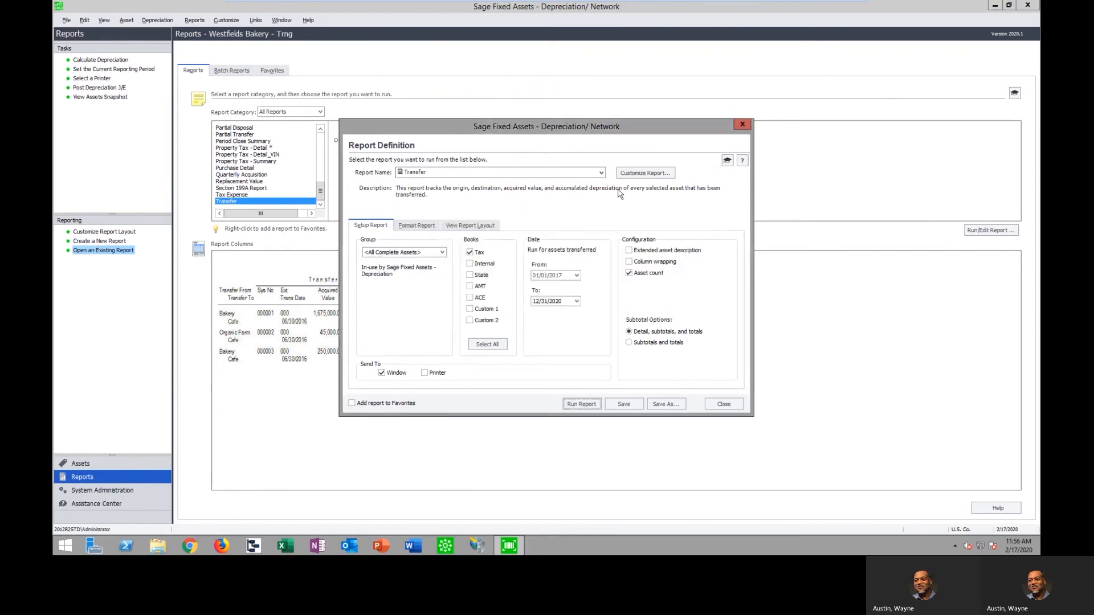
click(511, 86)
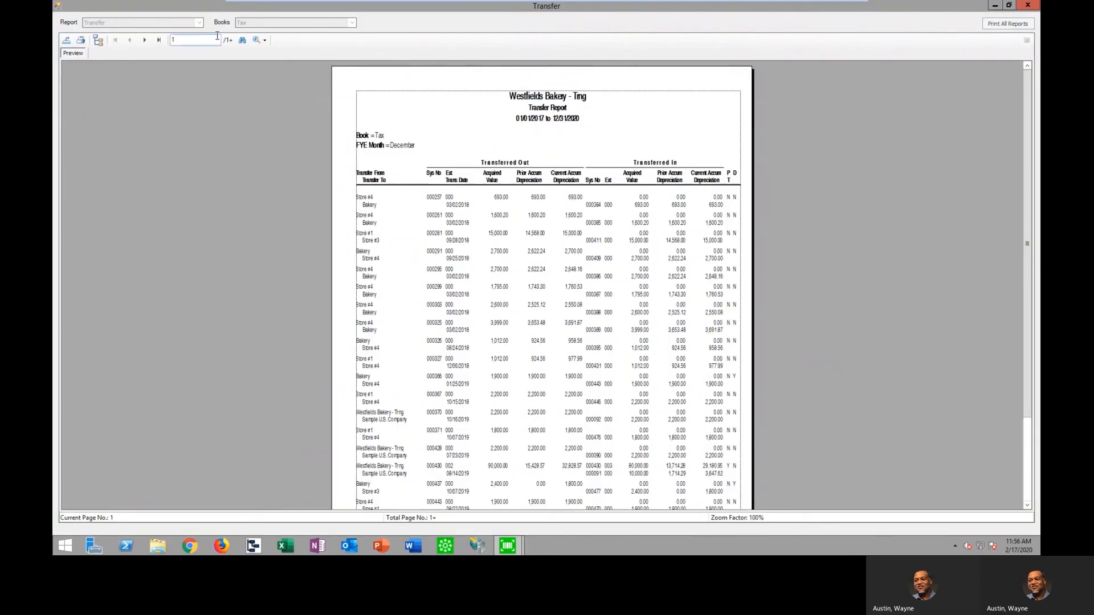
Review the Transfer report's transferred-out and transferred-in columns at 200% zoom, and close the report and its definition
click(265, 40)
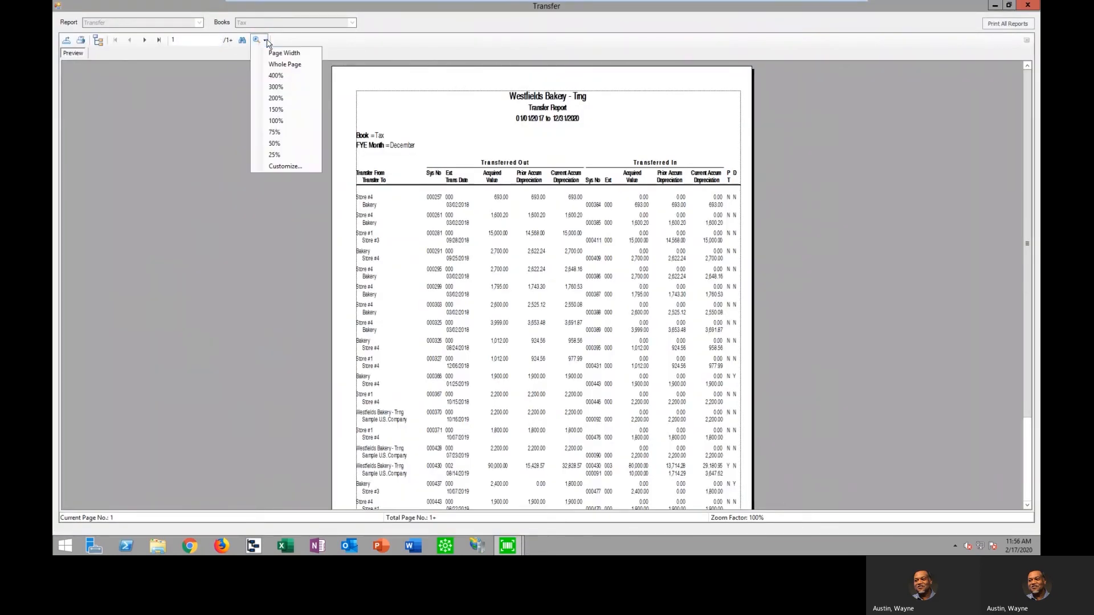
click(285, 99)
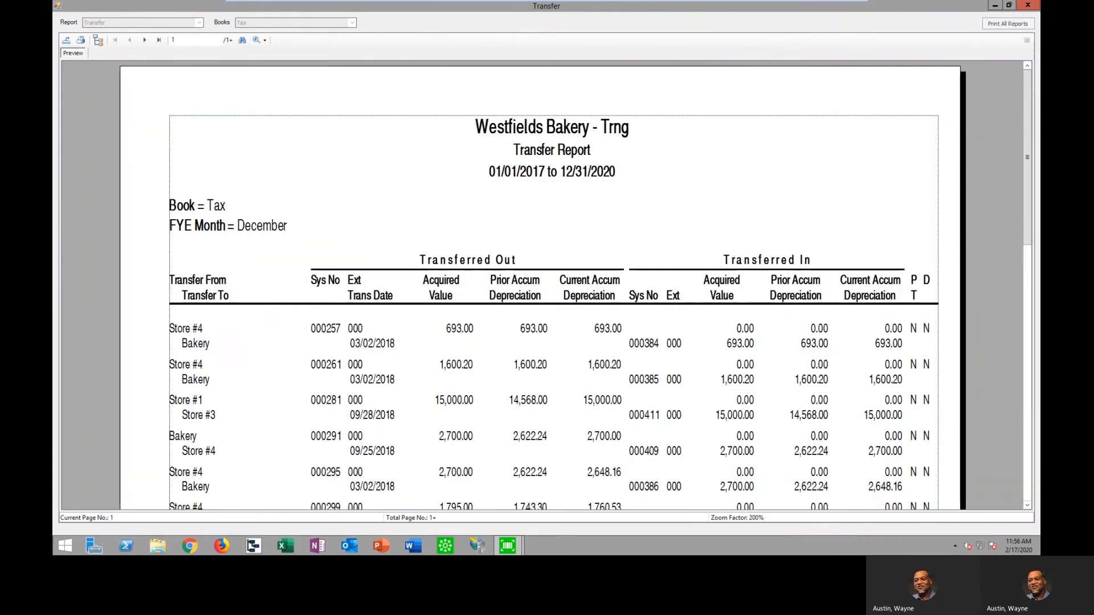
scroll(1036, 299, down, 2)
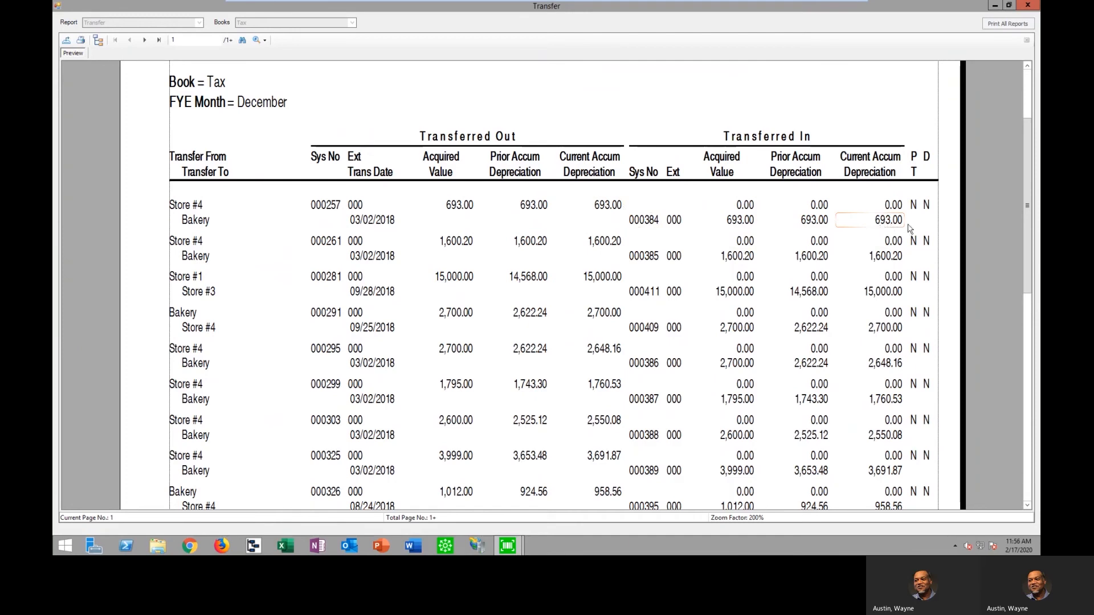
click(1027, 6)
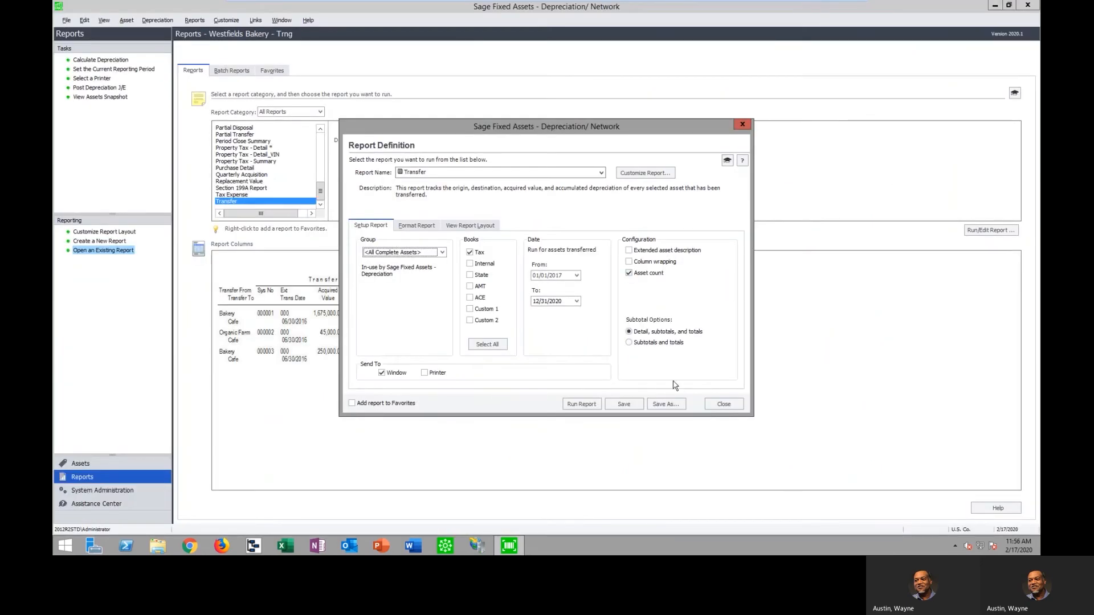
click(723, 404)
Run Form 4562 - Depreciation and Amortization on the Tax book for the fiscal year beginning January 2019 and maximize its preview
drag(322, 195, 324, 178)
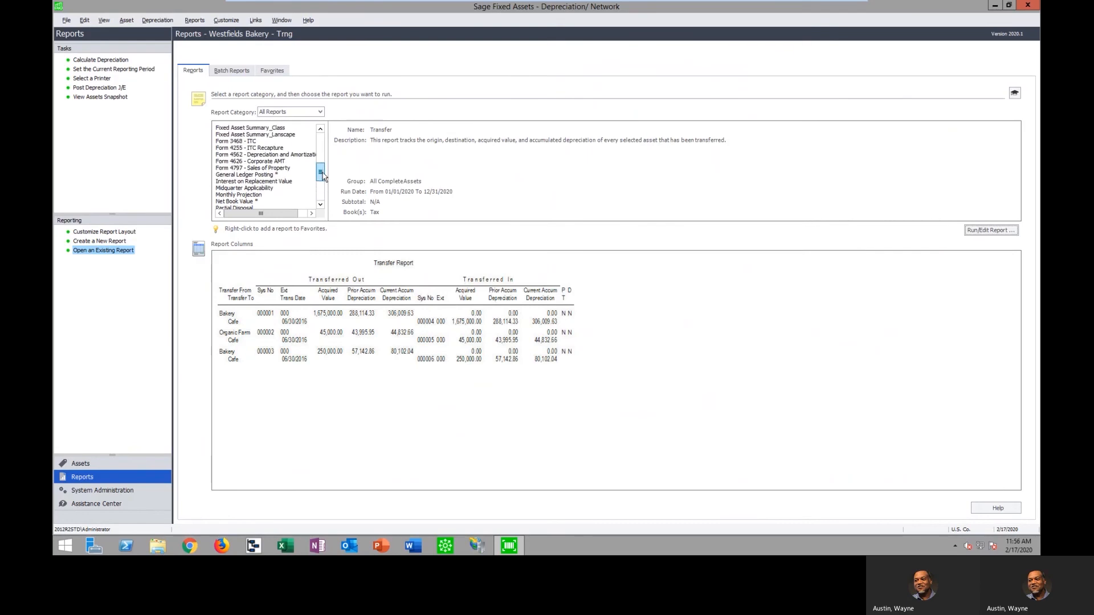
click(248, 155)
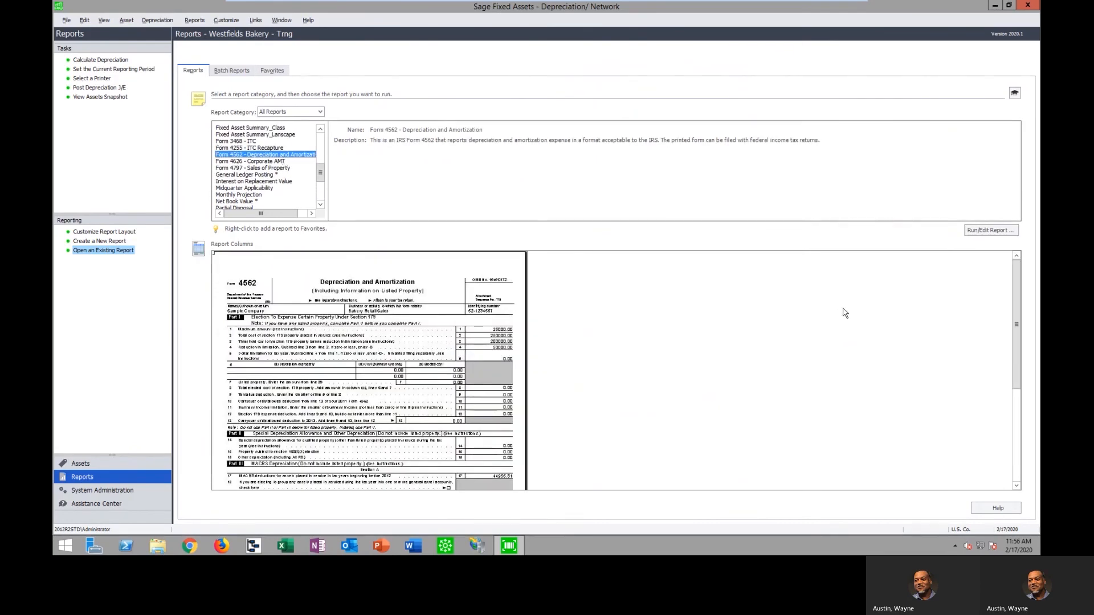
click(992, 233)
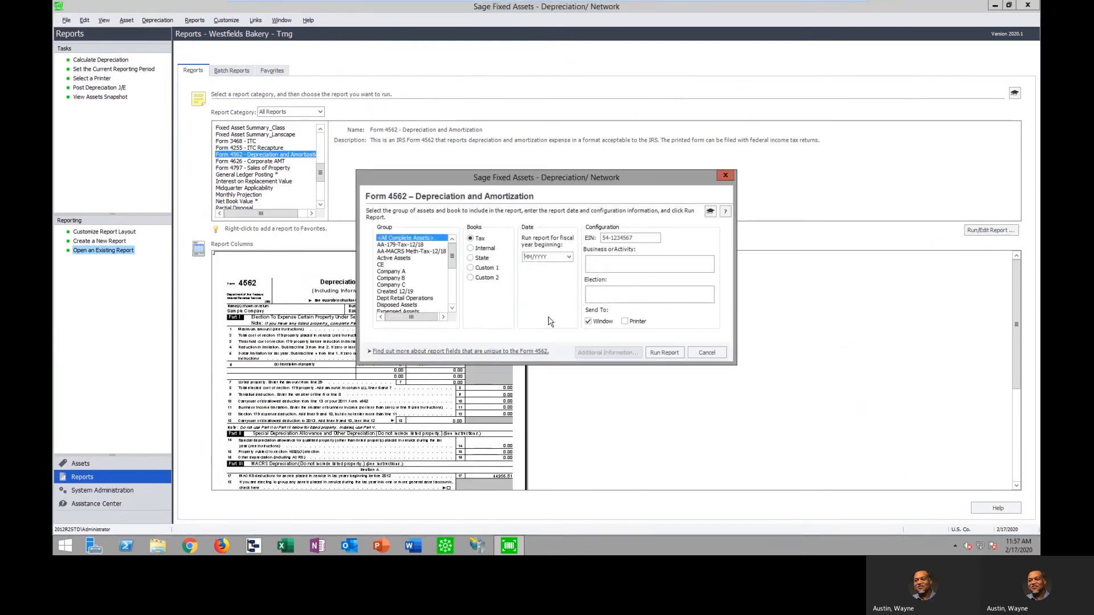
text(01/2019)
click(664, 352)
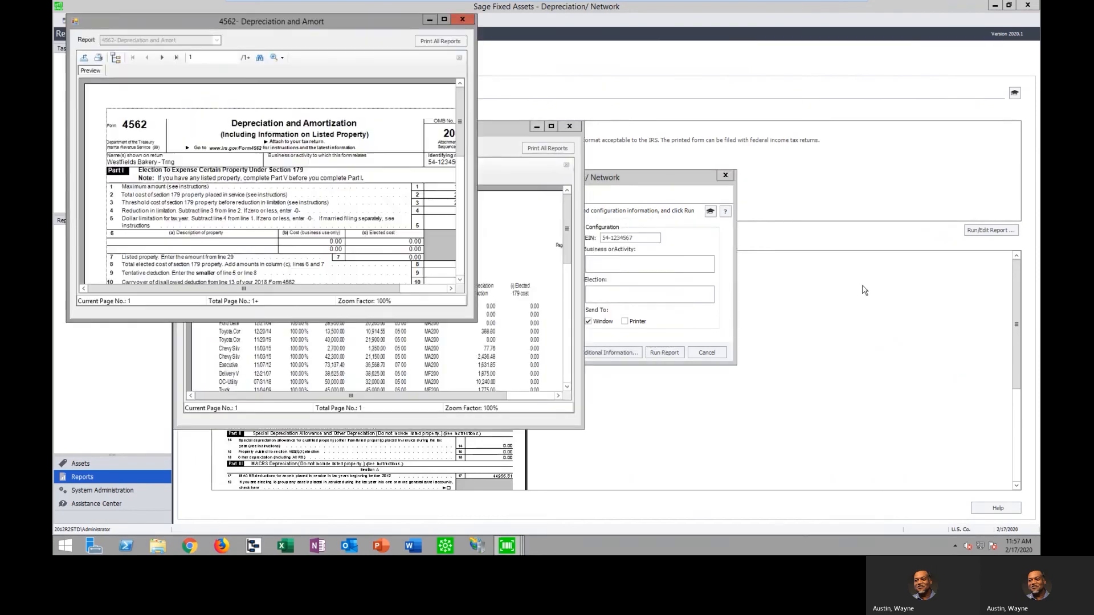
click(444, 19)
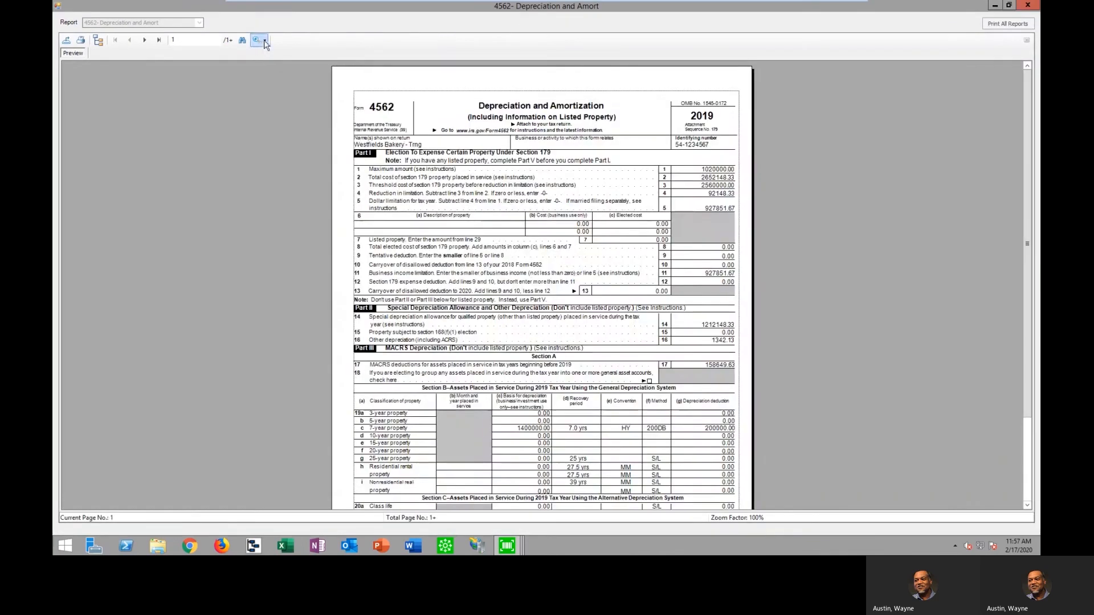
Review both pages of Form 4562 at 150% zoom, from Part I through the Part VI amortization section, and close the form
click(264, 40)
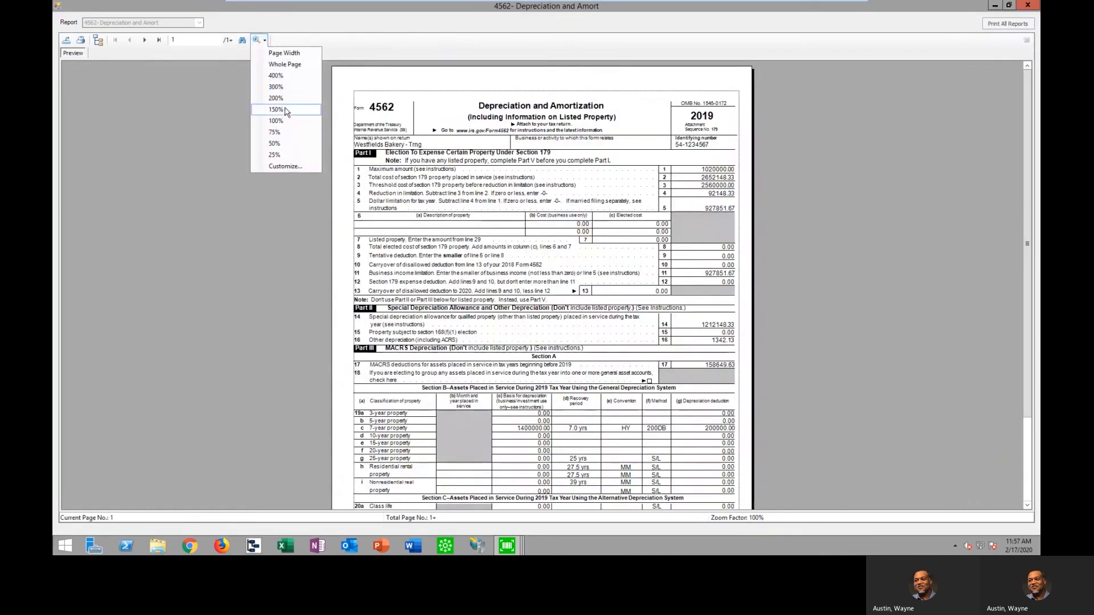
click(276, 109)
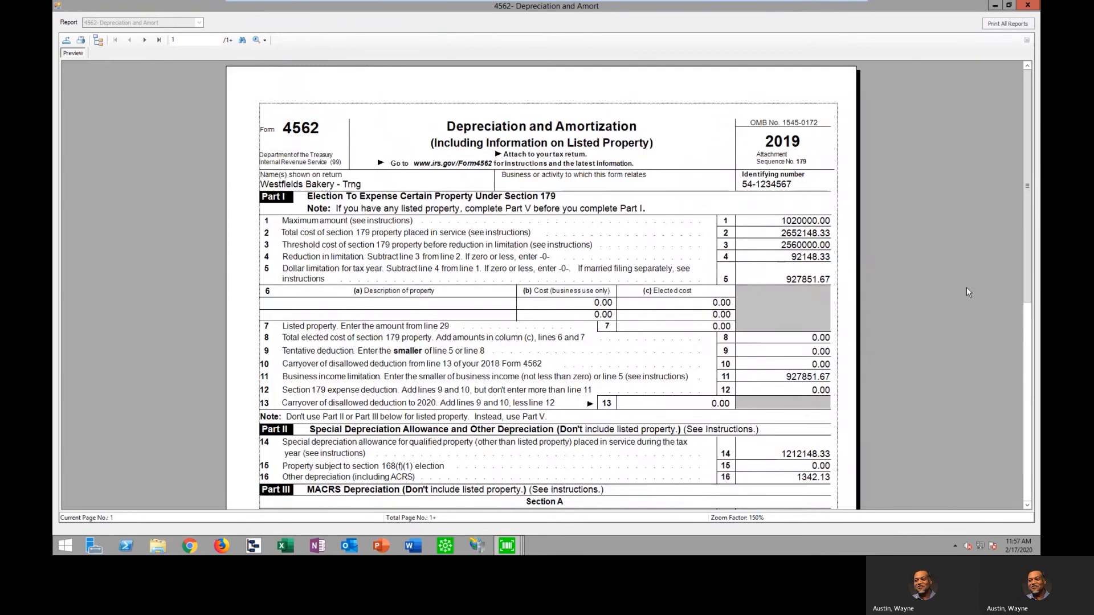
scroll(966, 287, down, 1)
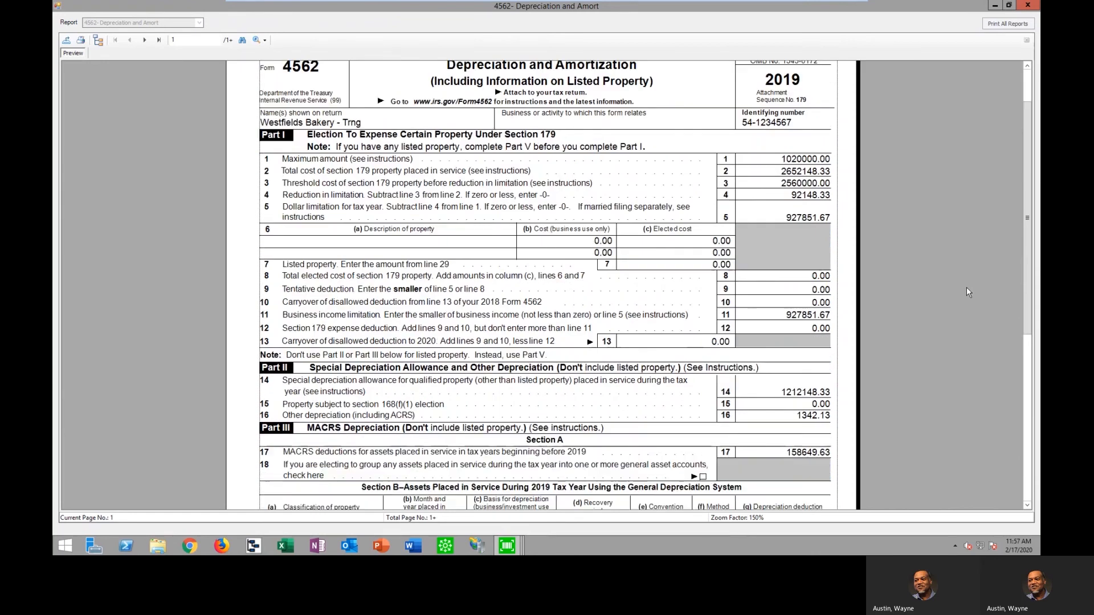
scroll(966, 287, down, 3)
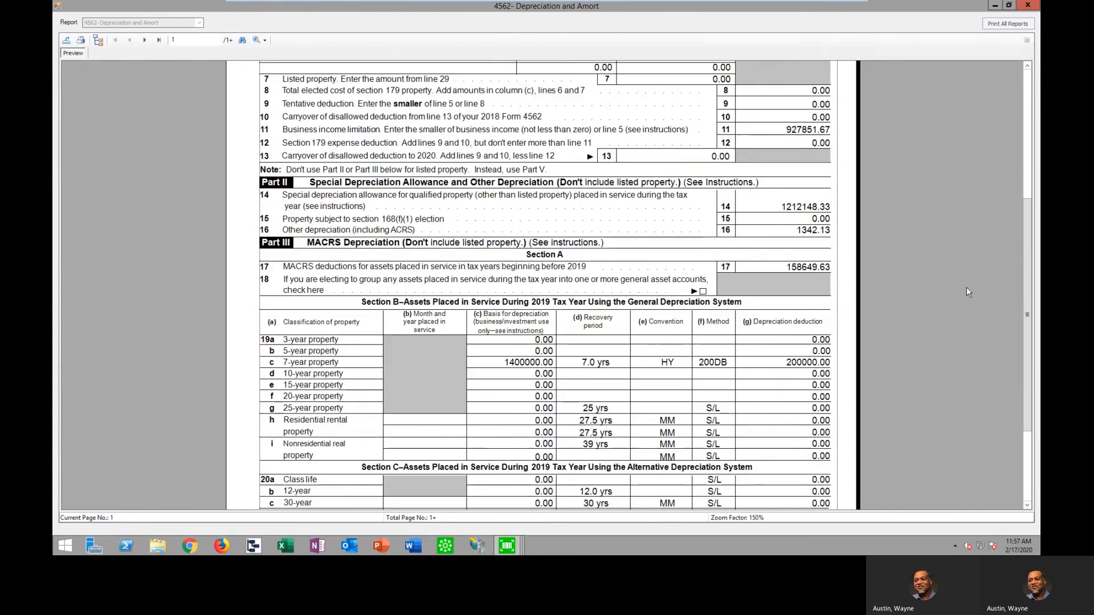
scroll(967, 288, down, 2)
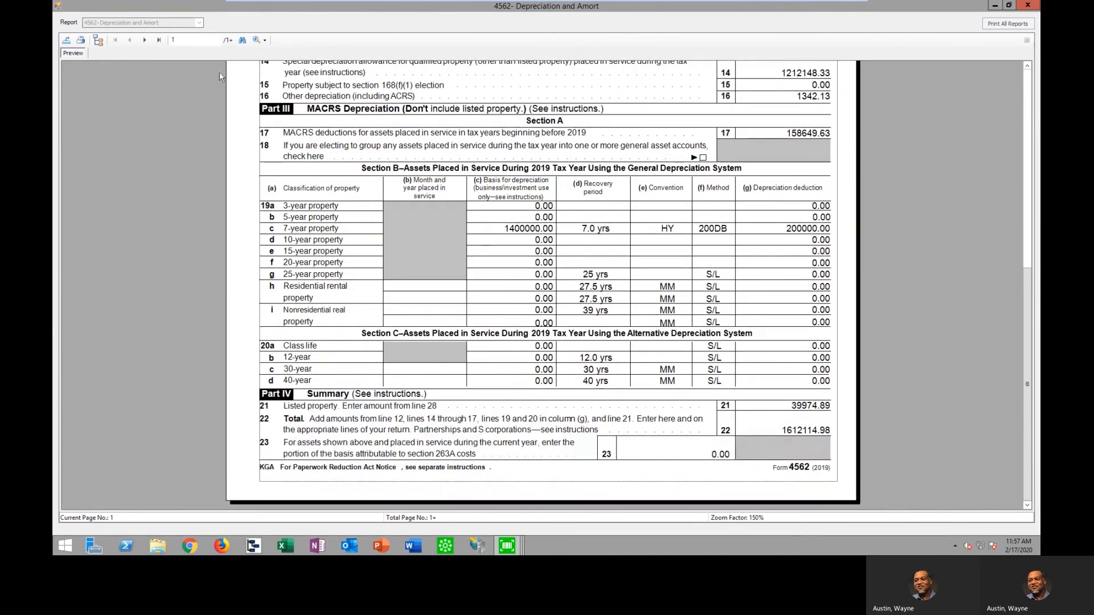
click(146, 40)
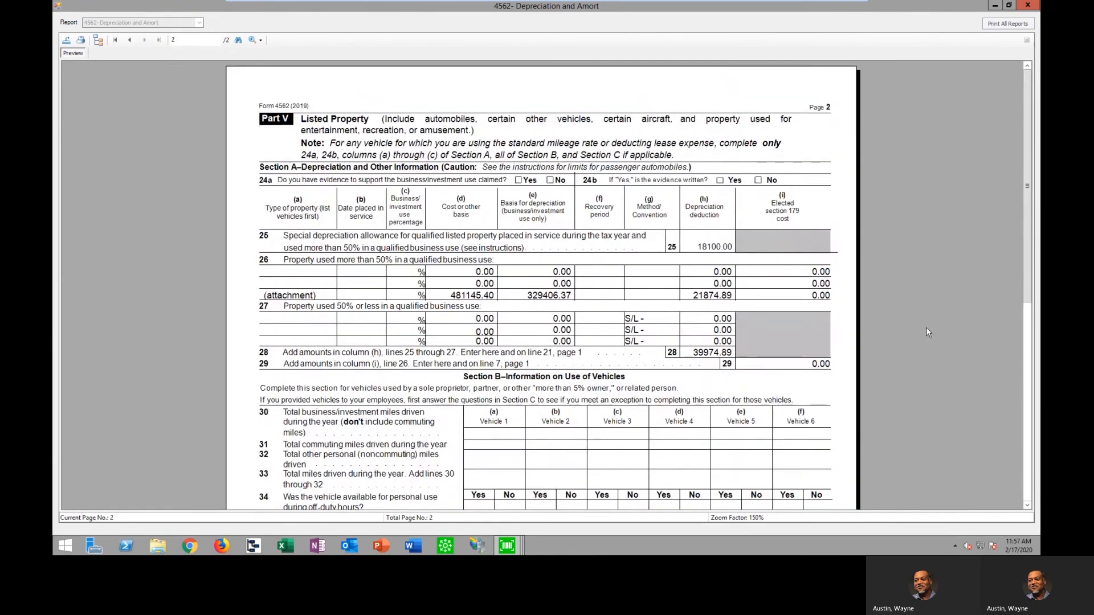
scroll(926, 332, down, 2)
scroll(927, 332, down, 4)
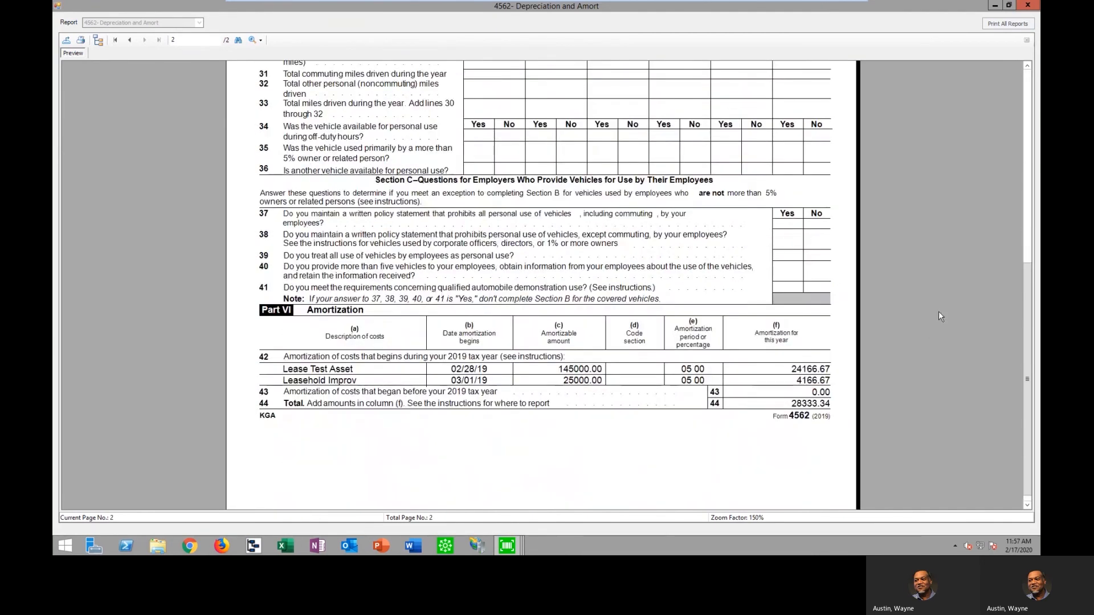
click(1028, 5)
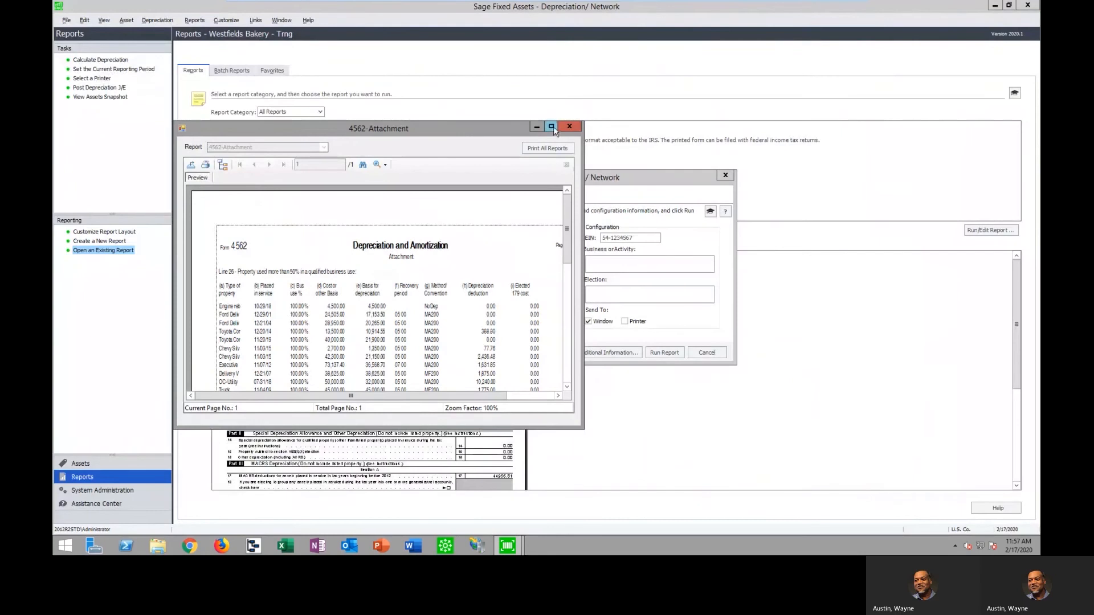
Review the Form 4562 attachment maximized at 200% zoom, and close it together with the Form 4562 setup dialog
click(551, 127)
click(261, 39)
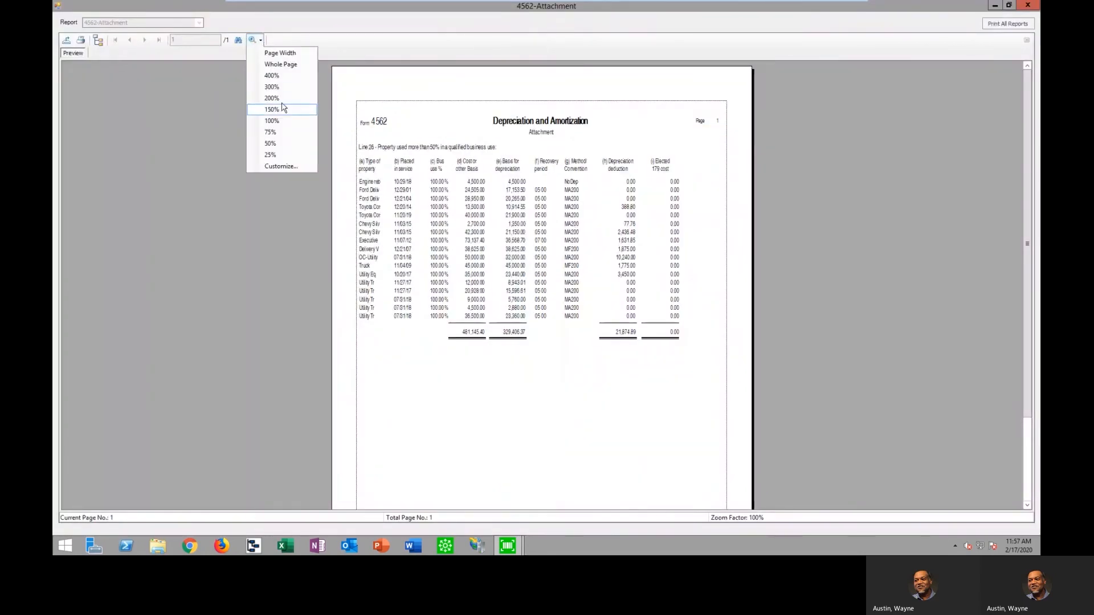
click(279, 99)
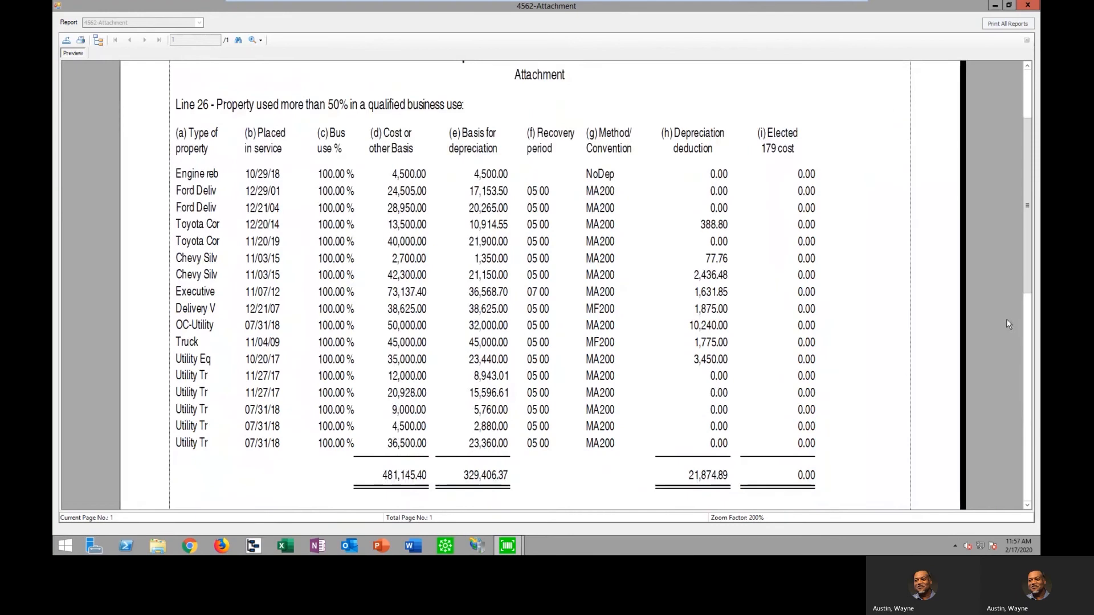
scroll(1006, 319, up, 3)
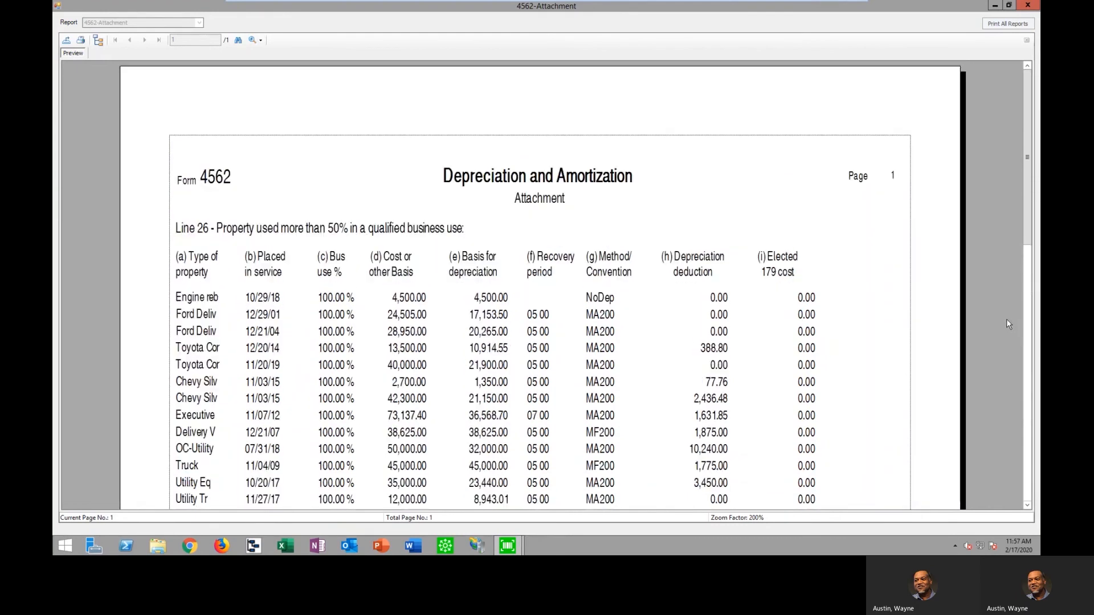
click(1027, 5)
click(682, 353)
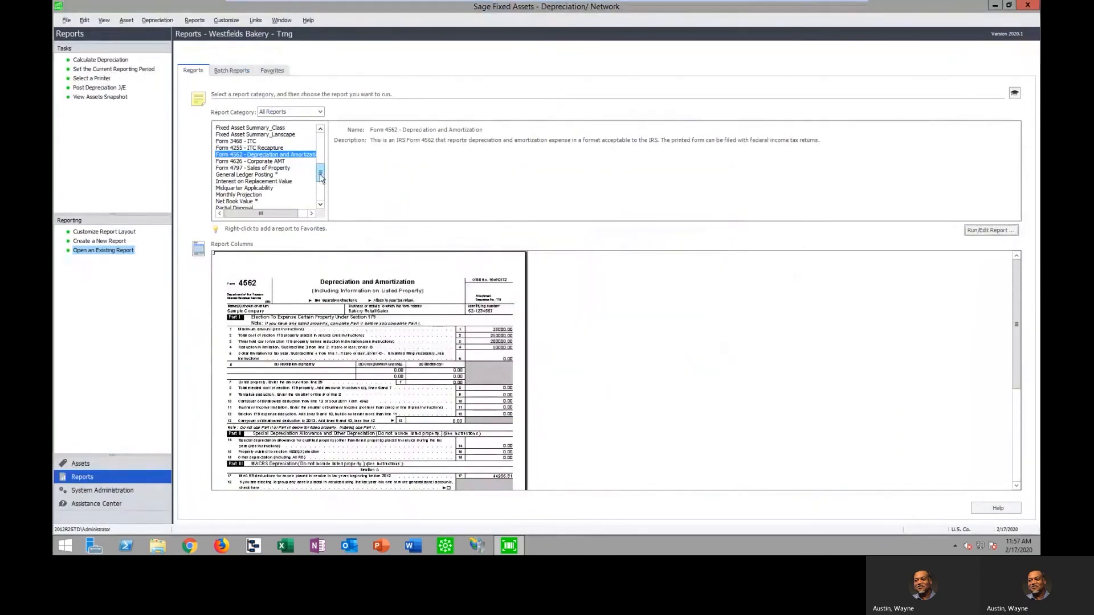
Run the Tax Expense report on the Tax book for the current reporting period and maximize its preview
drag(323, 175, 323, 196)
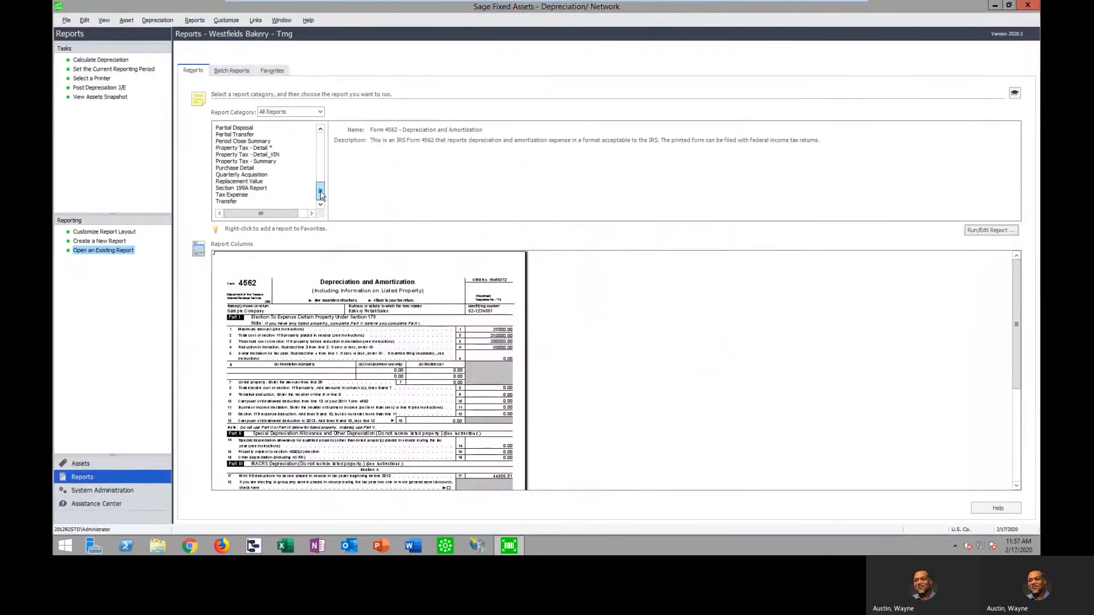
click(242, 197)
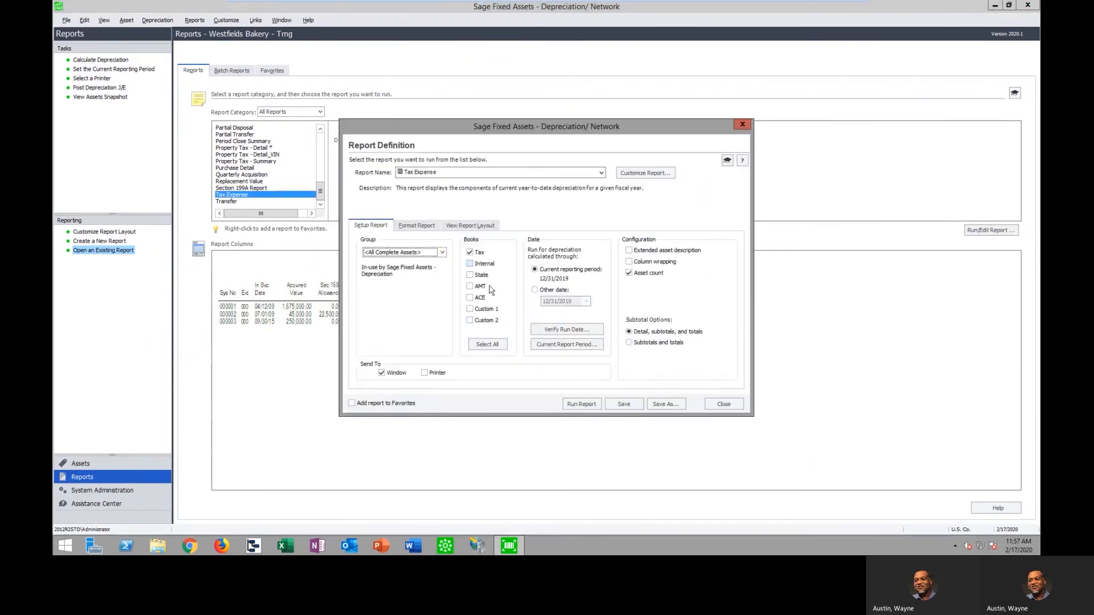
click(582, 405)
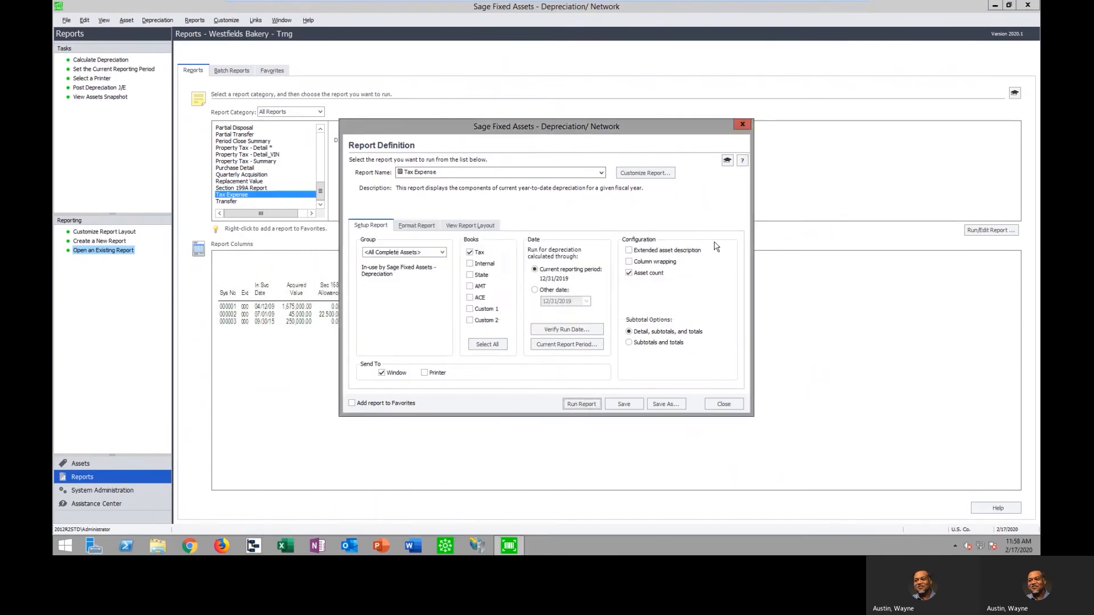
click(484, 59)
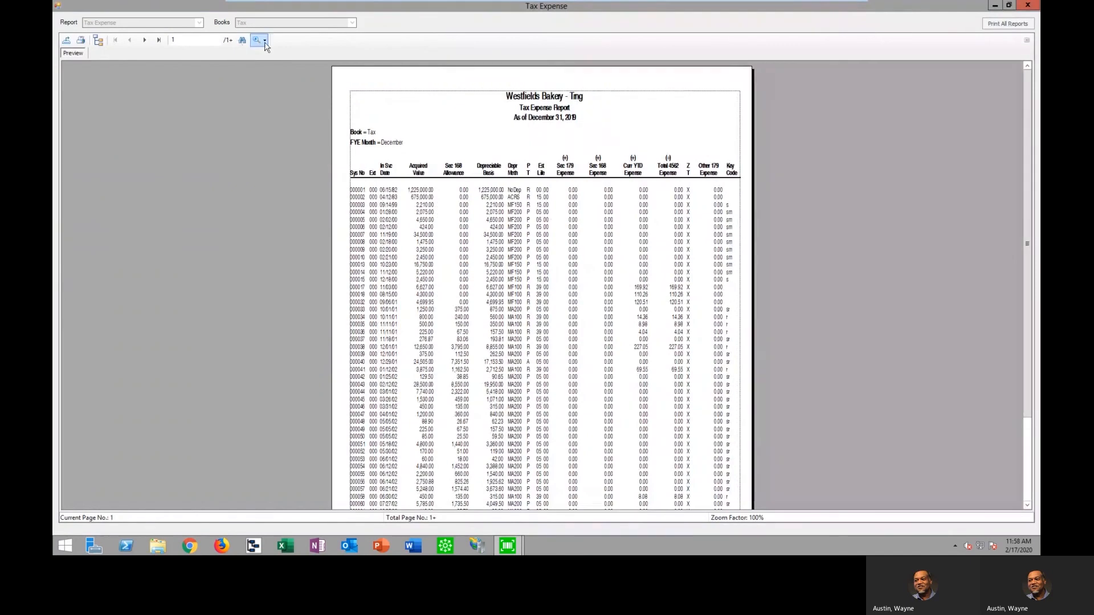
Review the Tax Expense report at 150% zoom through its last-page grand totals, and close the report and its definition
click(264, 40)
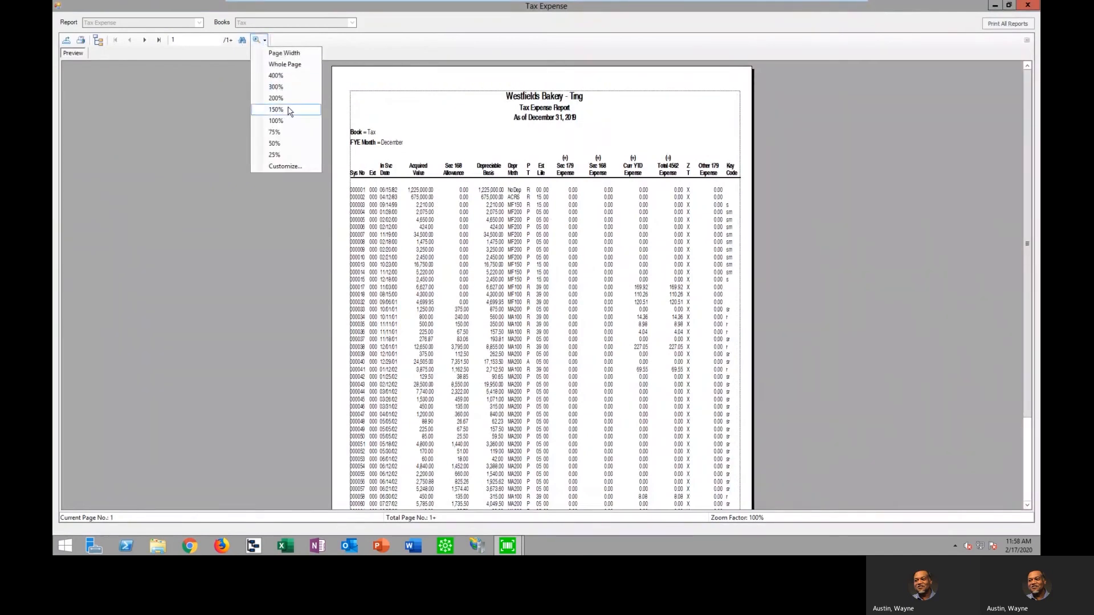
click(288, 111)
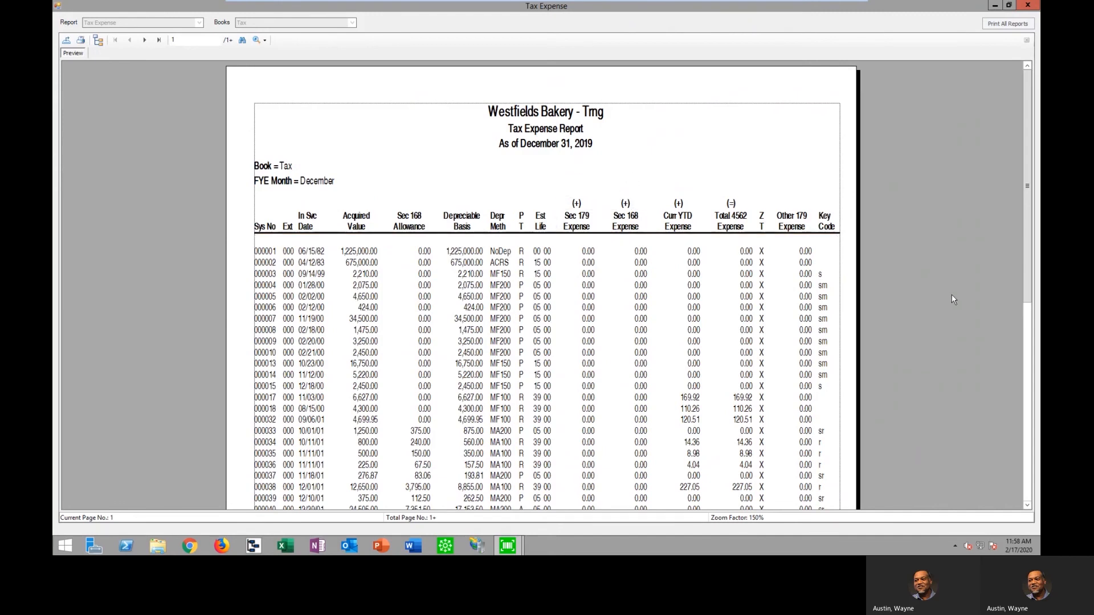
click(159, 41)
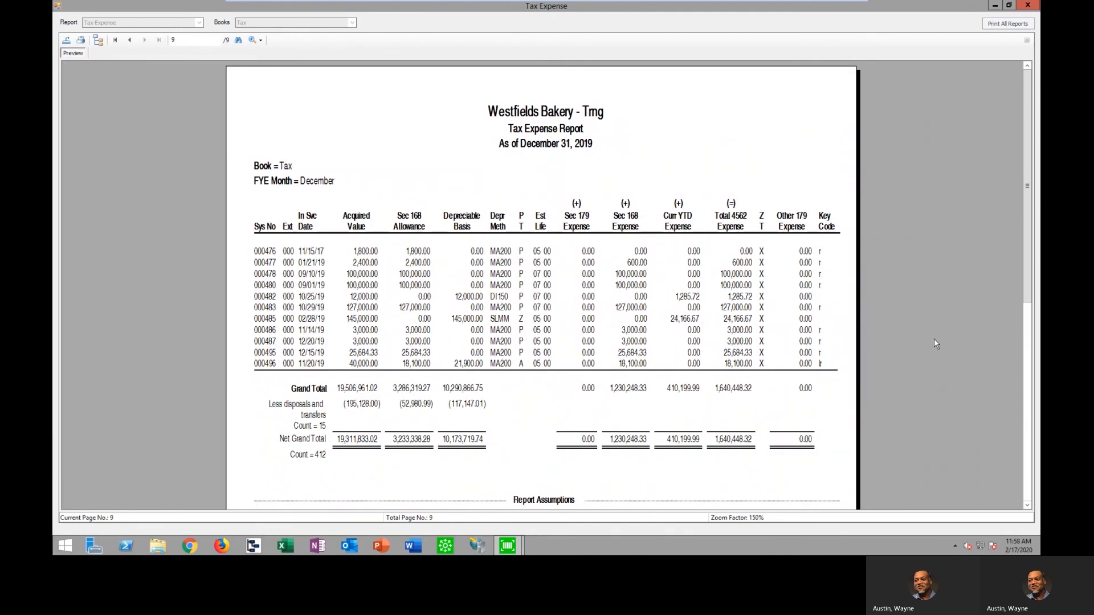
click(1031, 8)
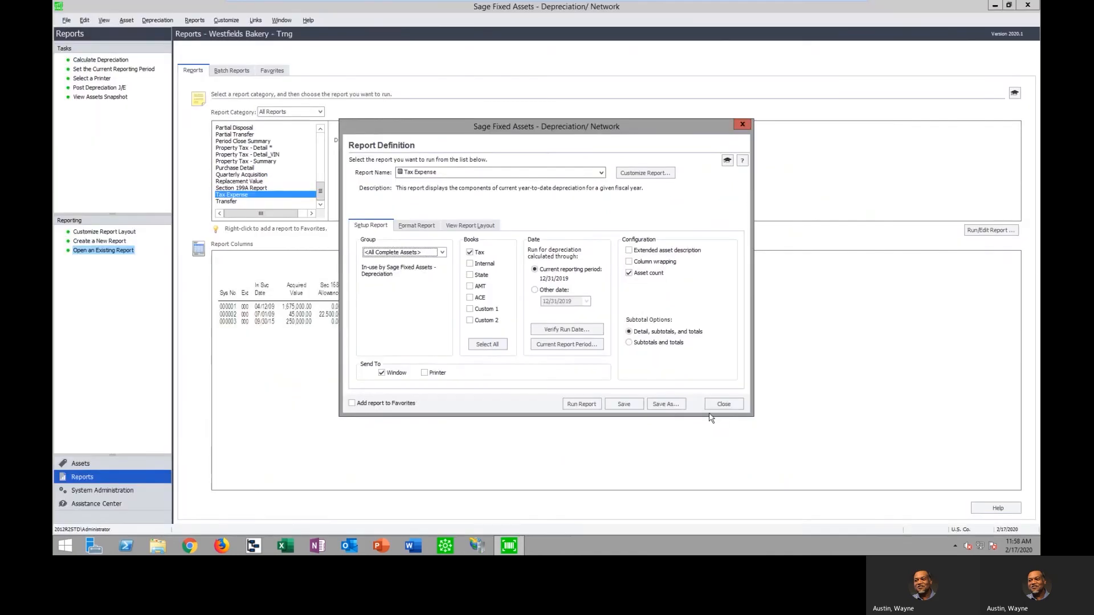
click(417, 225)
click(369, 226)
click(723, 404)
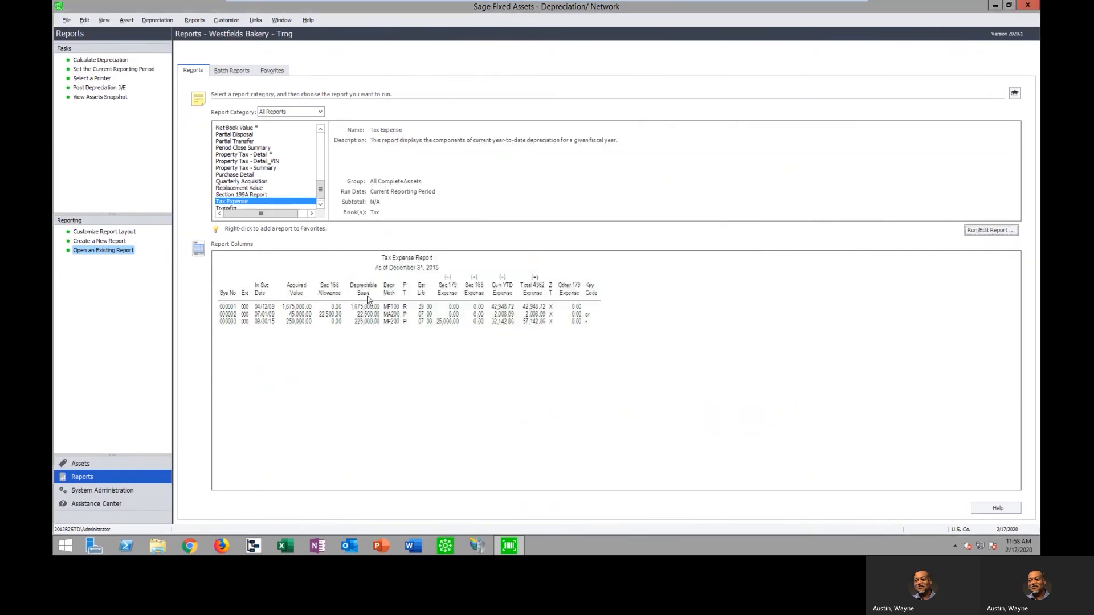
Run the Section 199A Report on the Tax book for all complete assets depreciated through December 2019
click(245, 194)
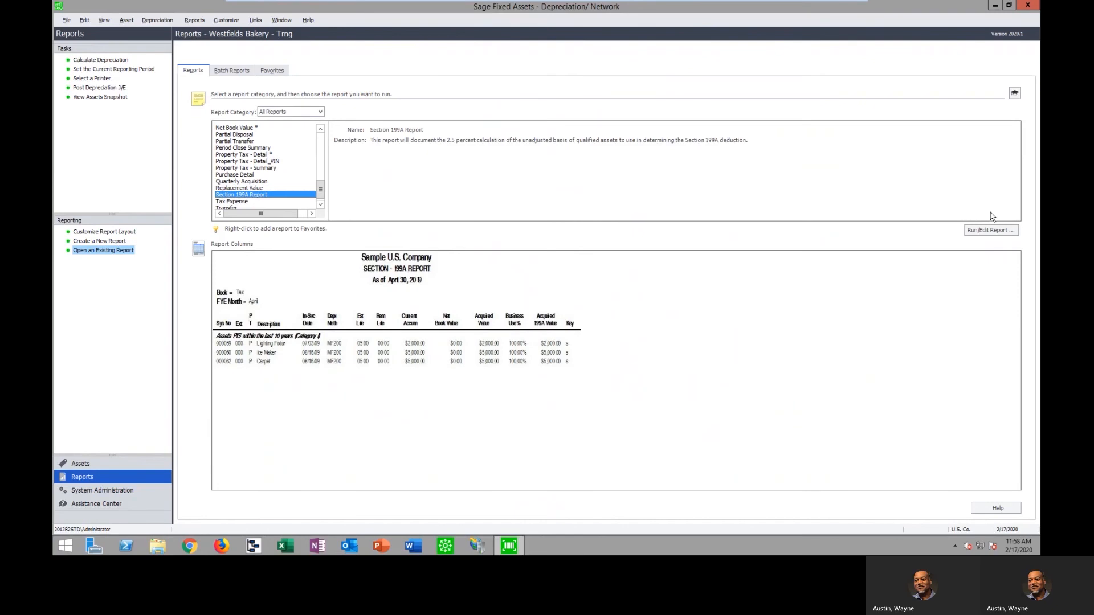
click(991, 231)
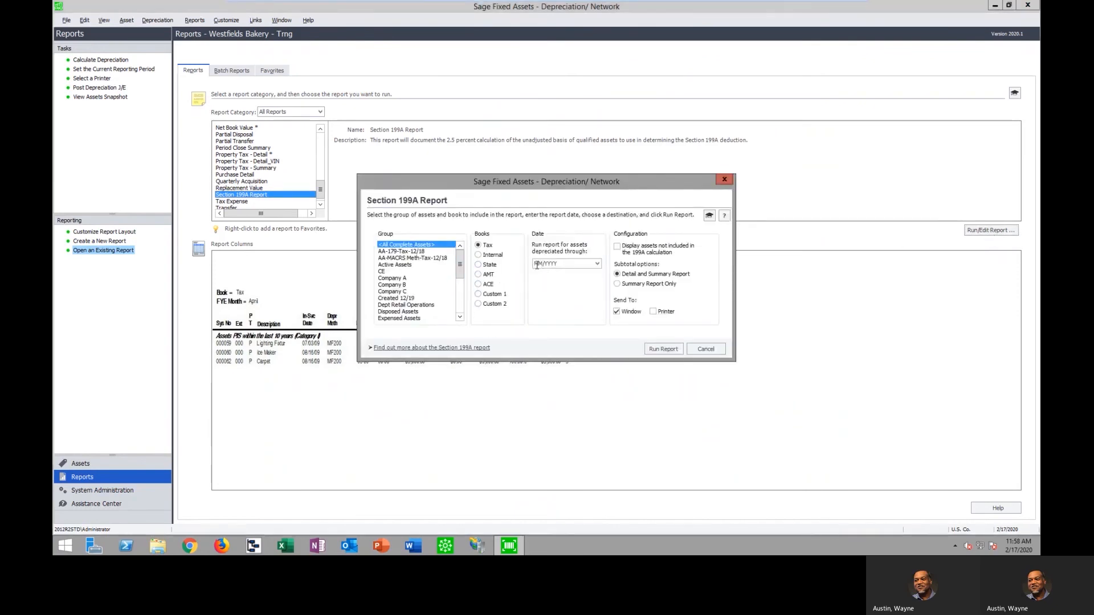
text(12/3)
click(538, 264)
click(554, 263)
click(671, 349)
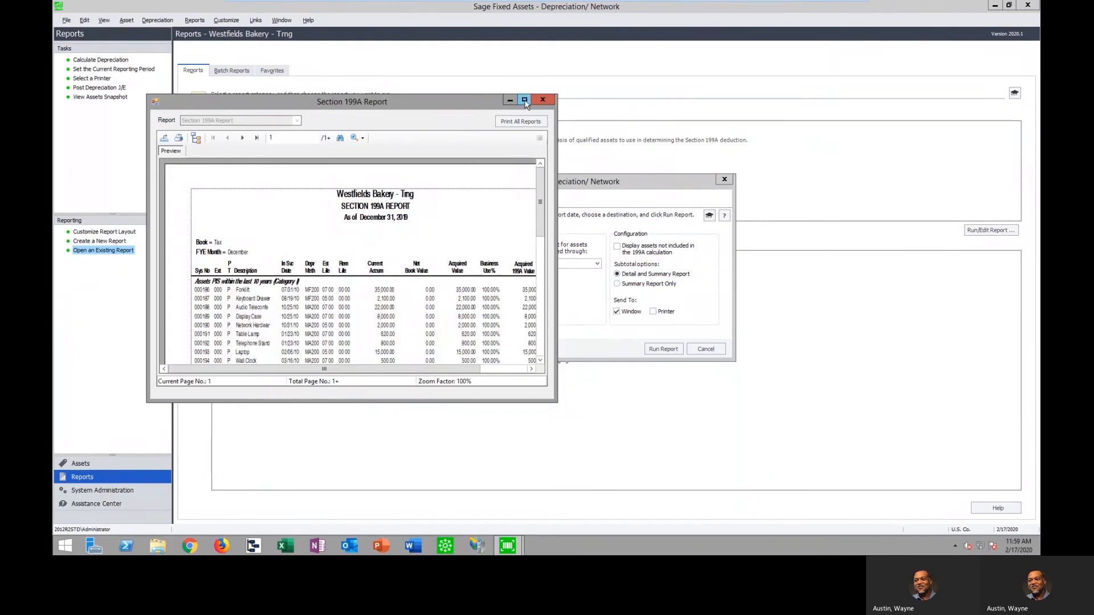
Review the Section 199A Report maximized at 200% zoom through its last page, and close the preview and the report setup
click(524, 100)
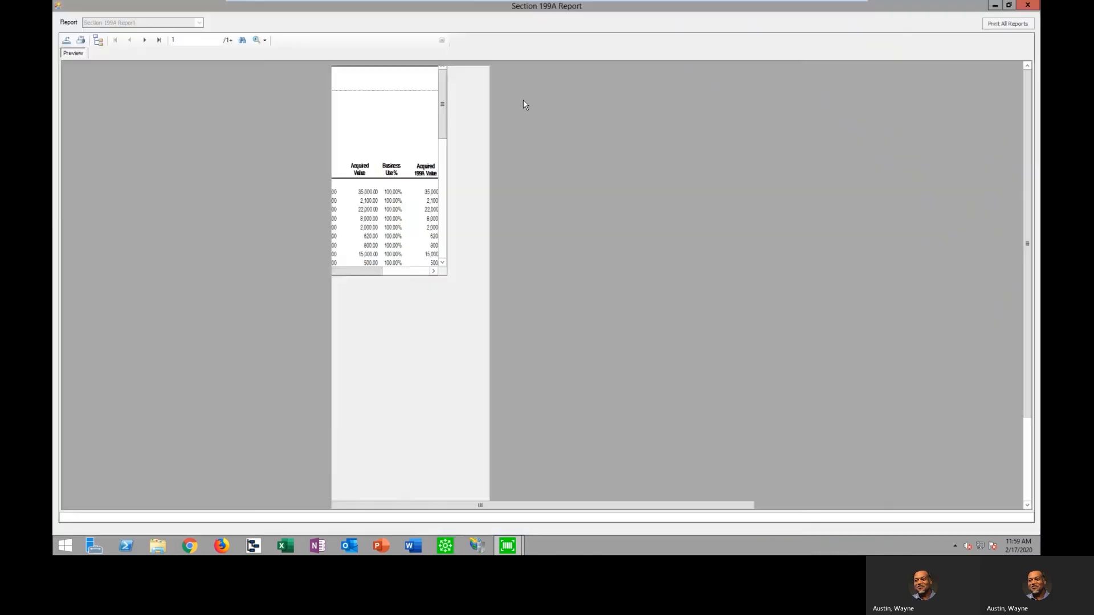
click(264, 40)
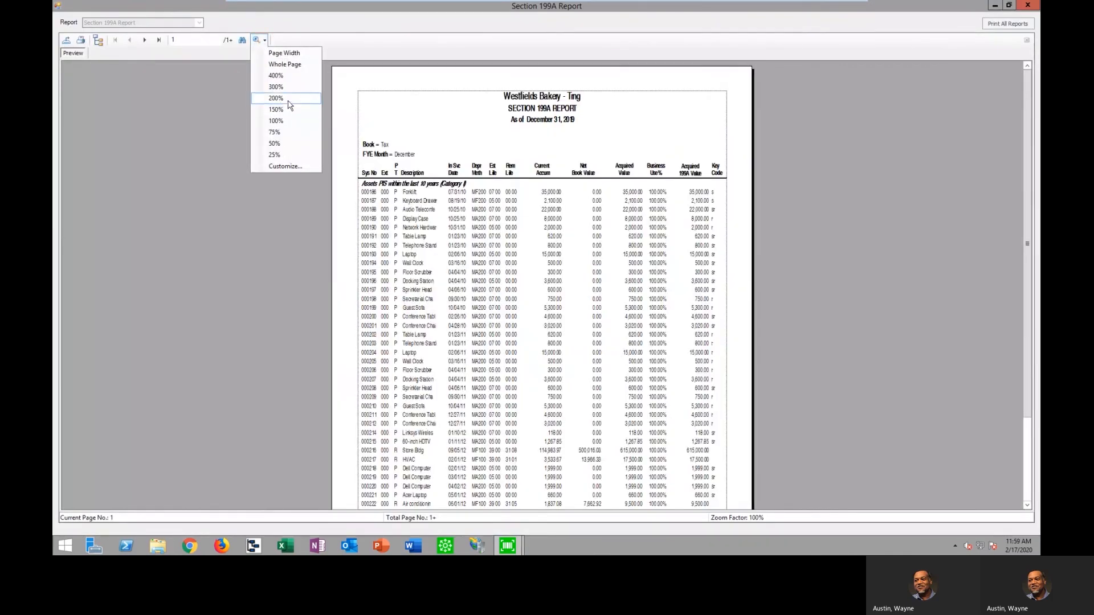
click(283, 98)
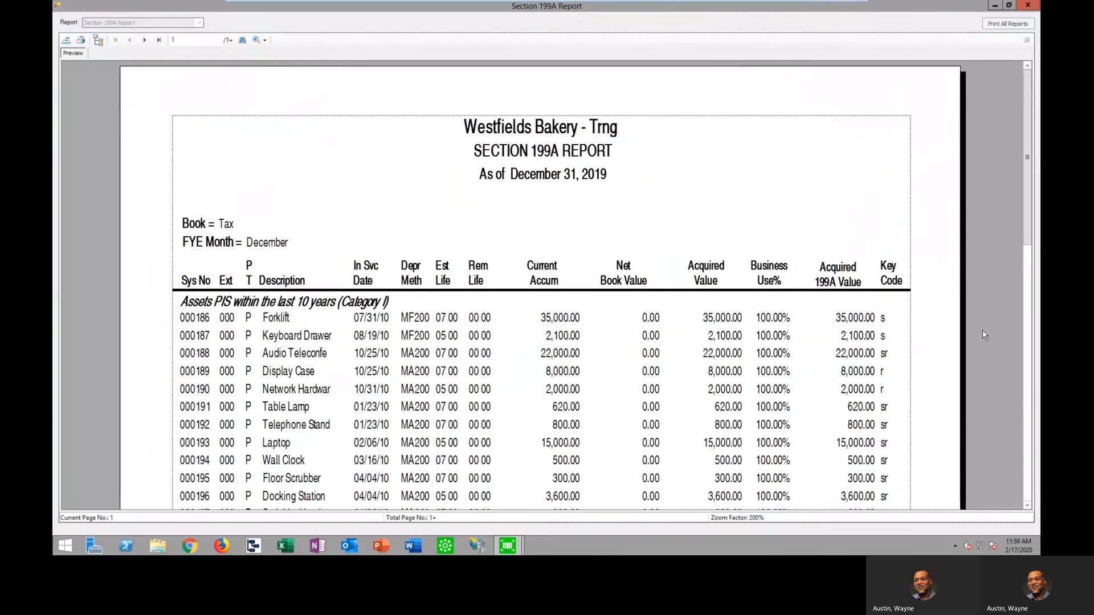
scroll(982, 329, down, 1)
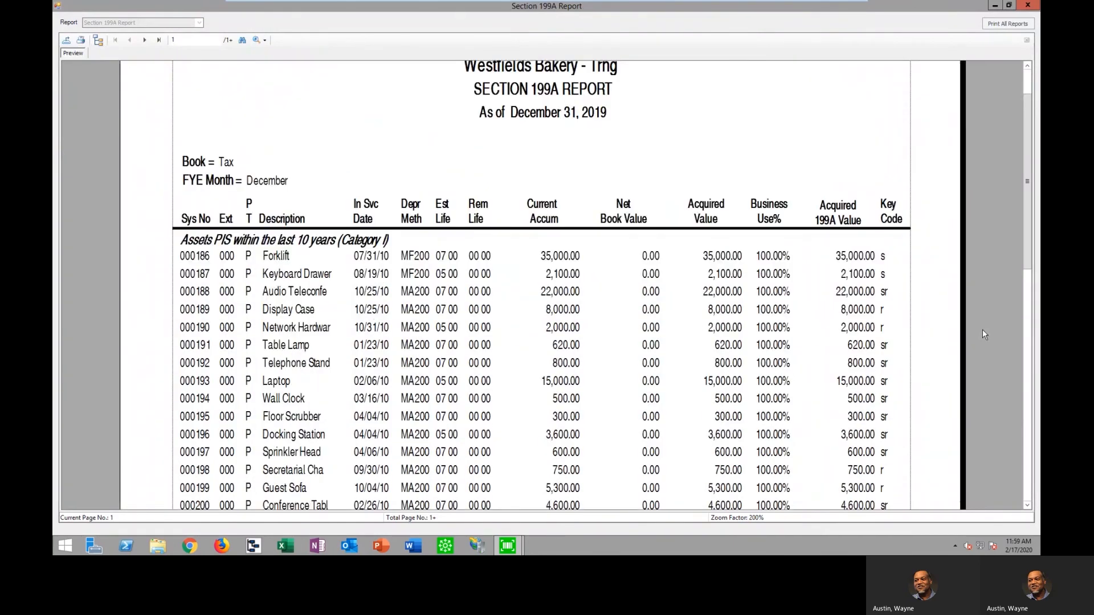
scroll(982, 329, down, 1)
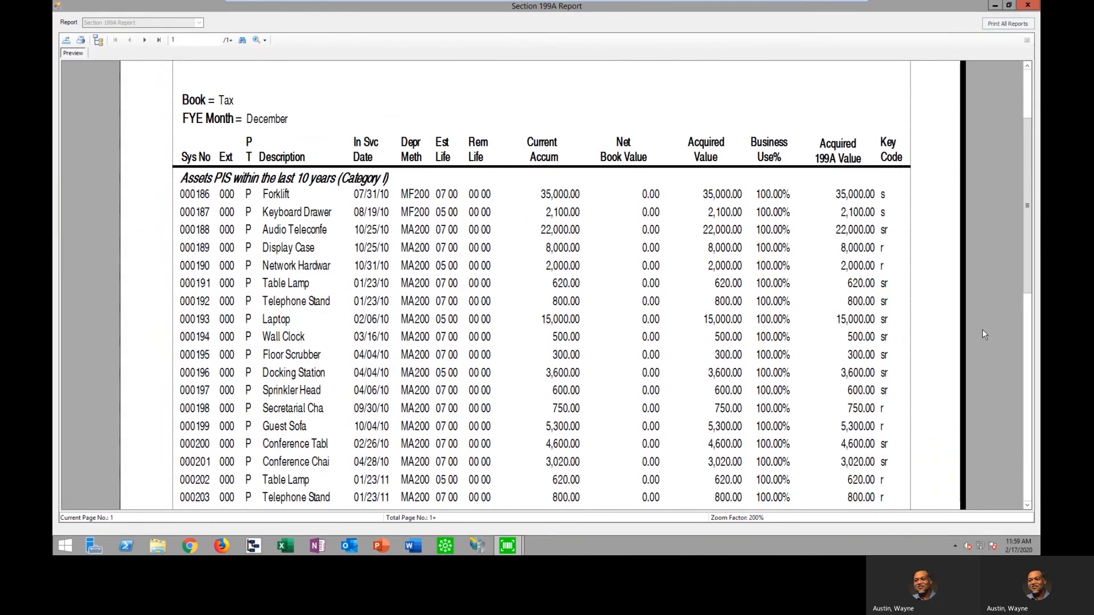
click(159, 40)
scroll(542, 285, down, 2)
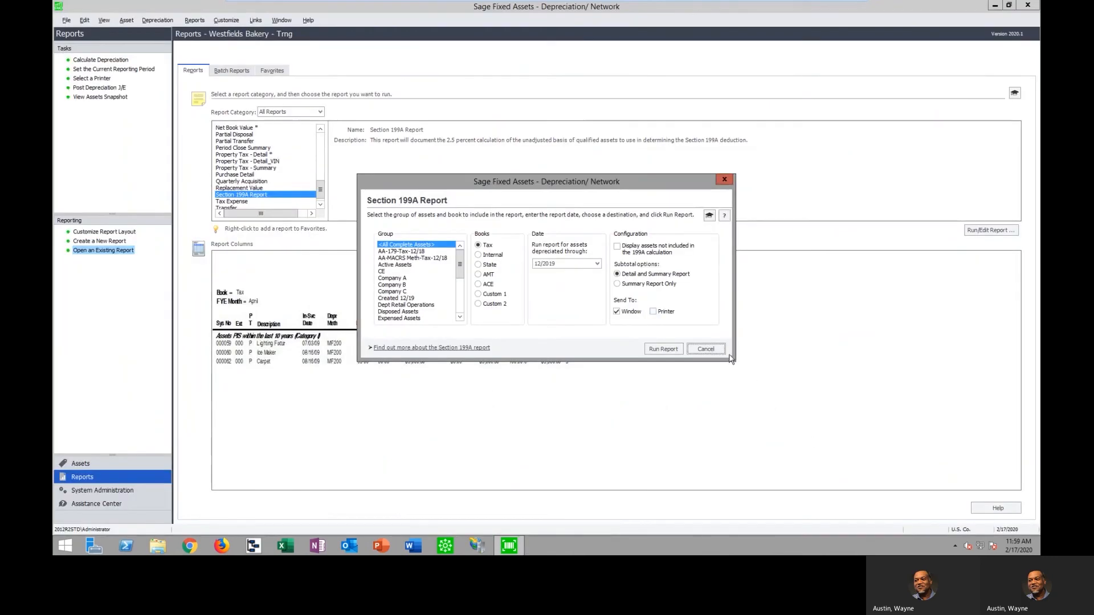
click(706, 349)
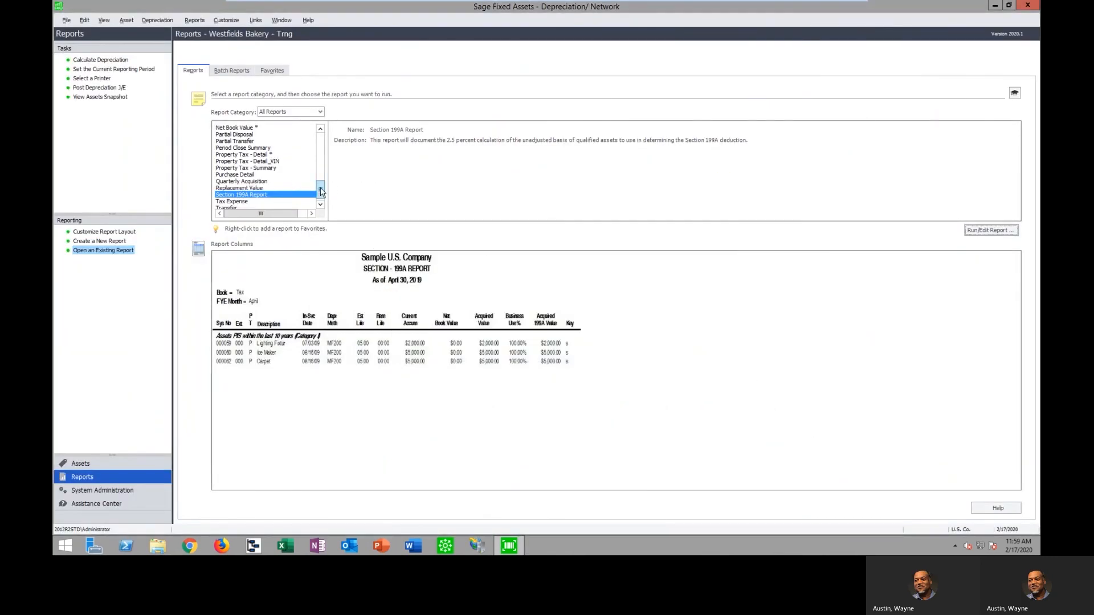
Run the Form 4797 Sales of Property worksheet on the Tax book for all complete assets, fiscal year beginning 01/2019
scroll(319, 188, up, 3)
click(253, 154)
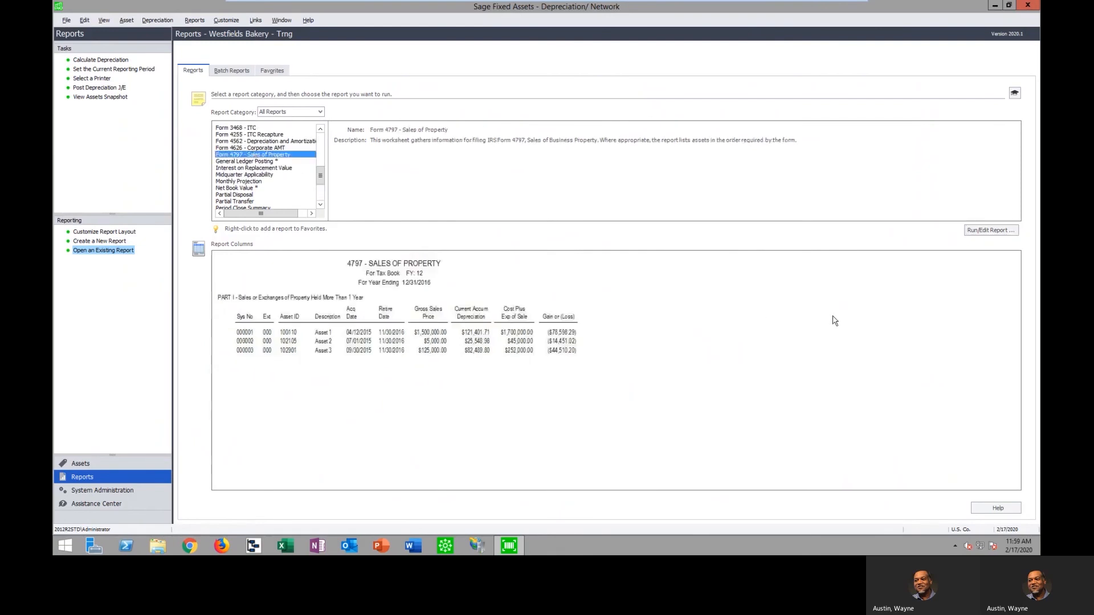
click(1012, 232)
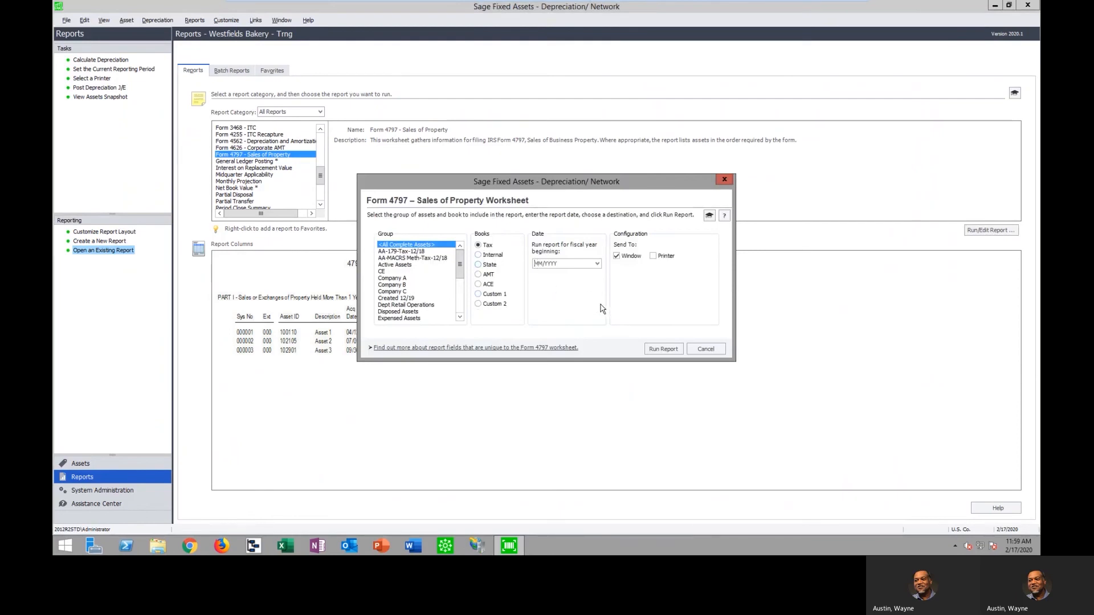
text(01/2019)
click(661, 349)
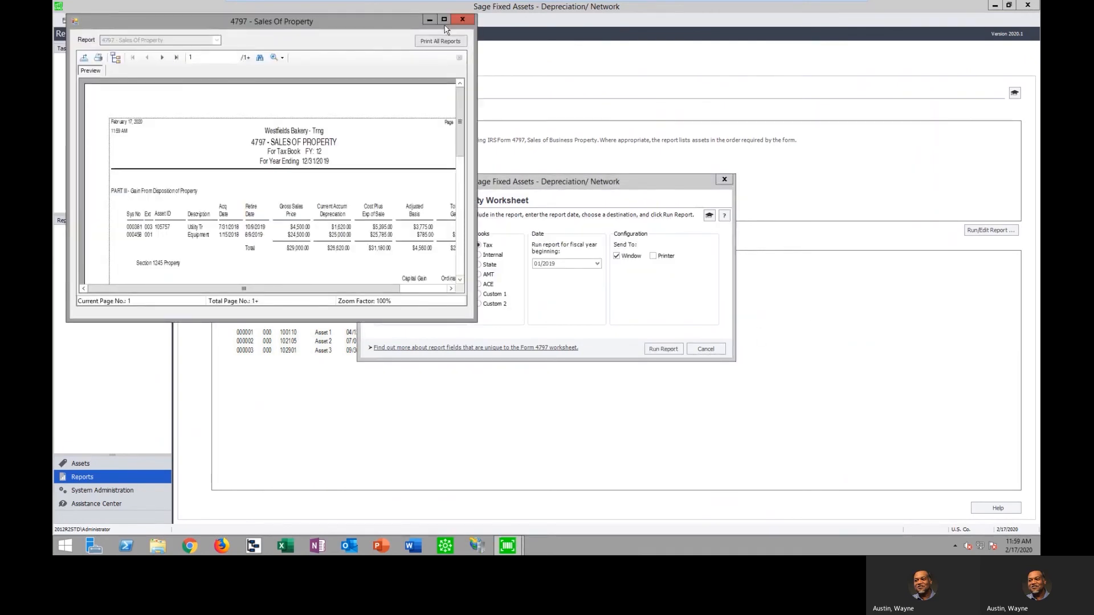
Examine the Part III disposition gains on page 1 of the Form 4797 worksheet, maximized at 200% zoom
click(443, 19)
click(265, 40)
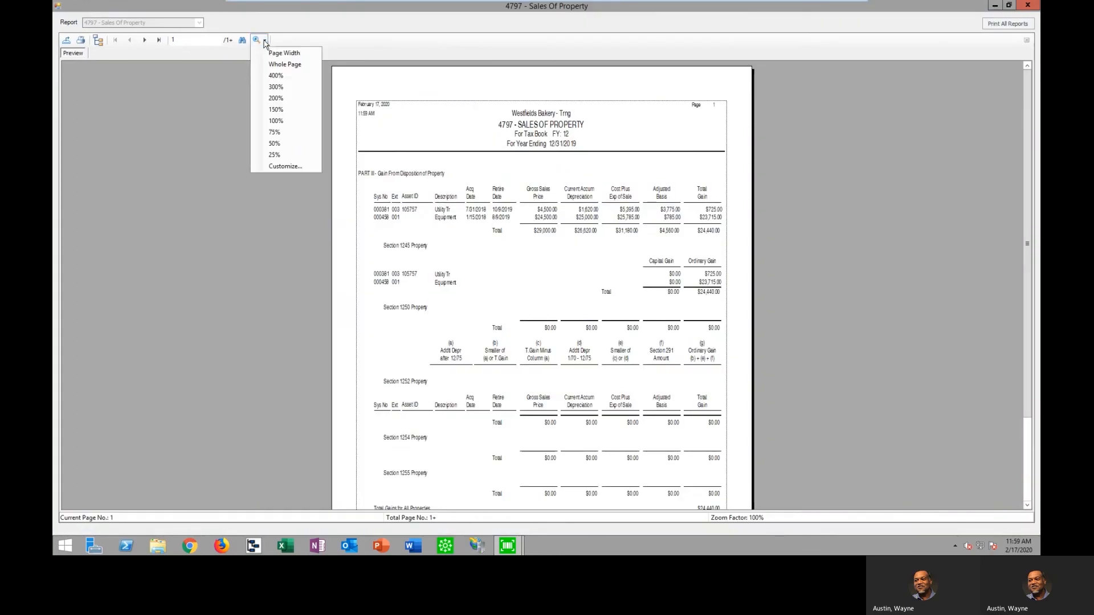
click(277, 98)
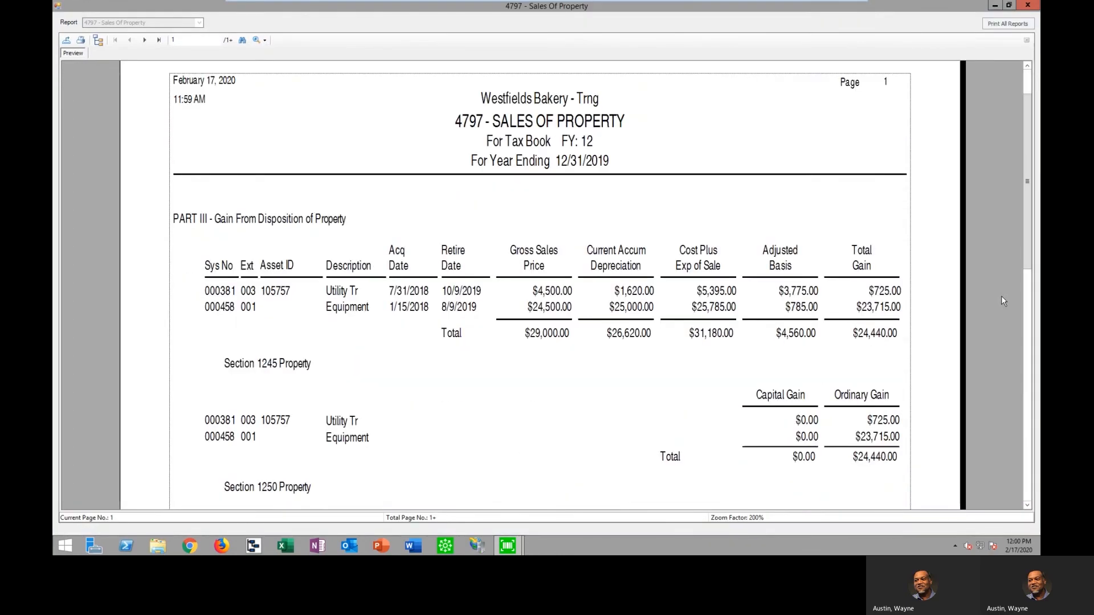
scroll(1002, 301, down, 1)
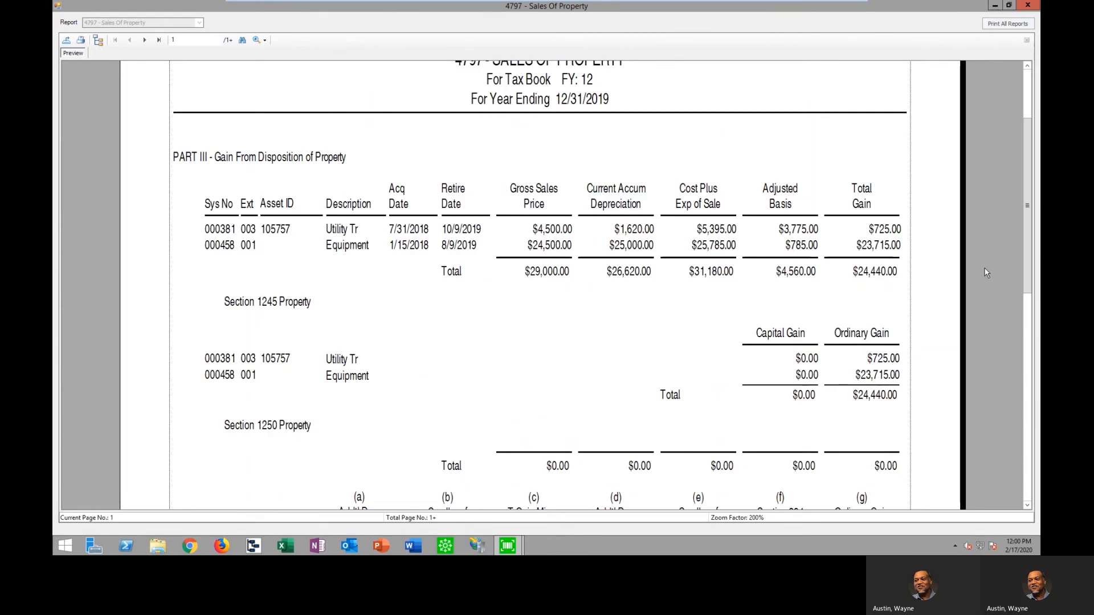
scroll(986, 272, down, 1)
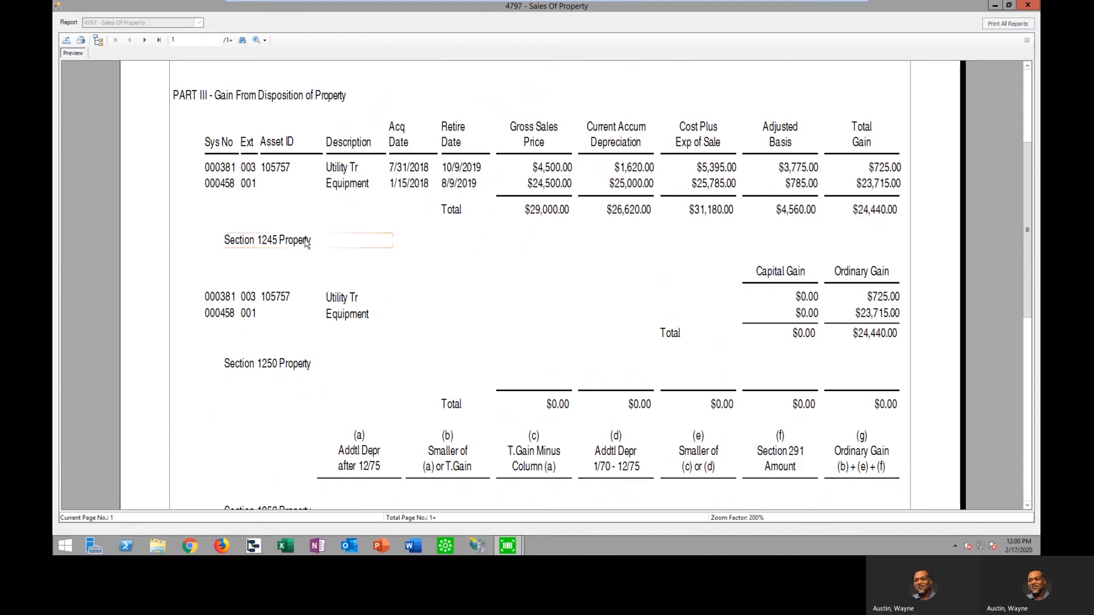
scroll(987, 387, down, 5)
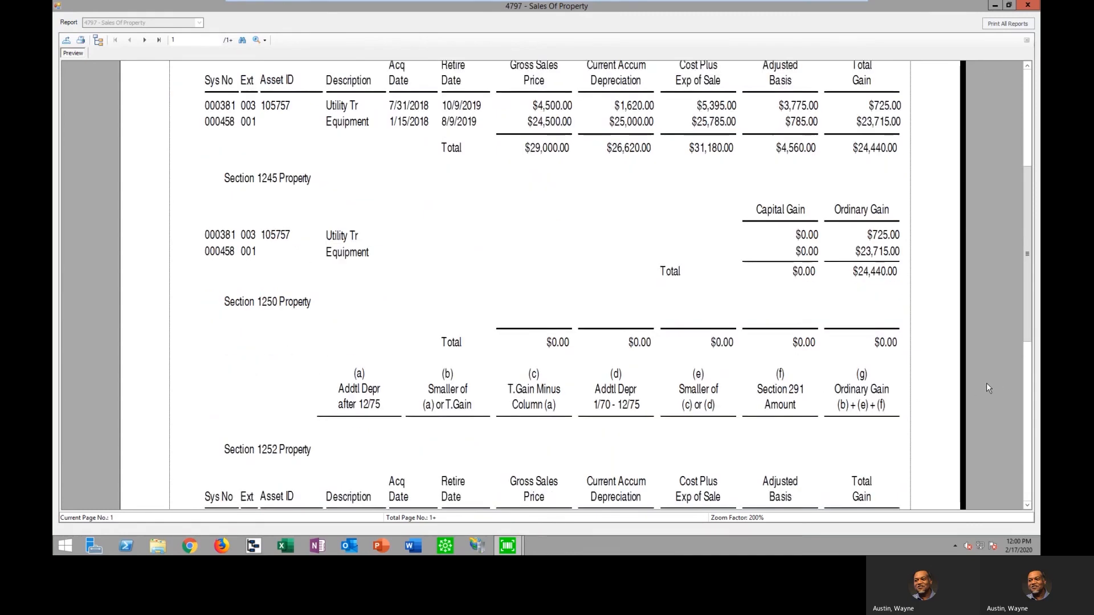
scroll(986, 383, down, 2)
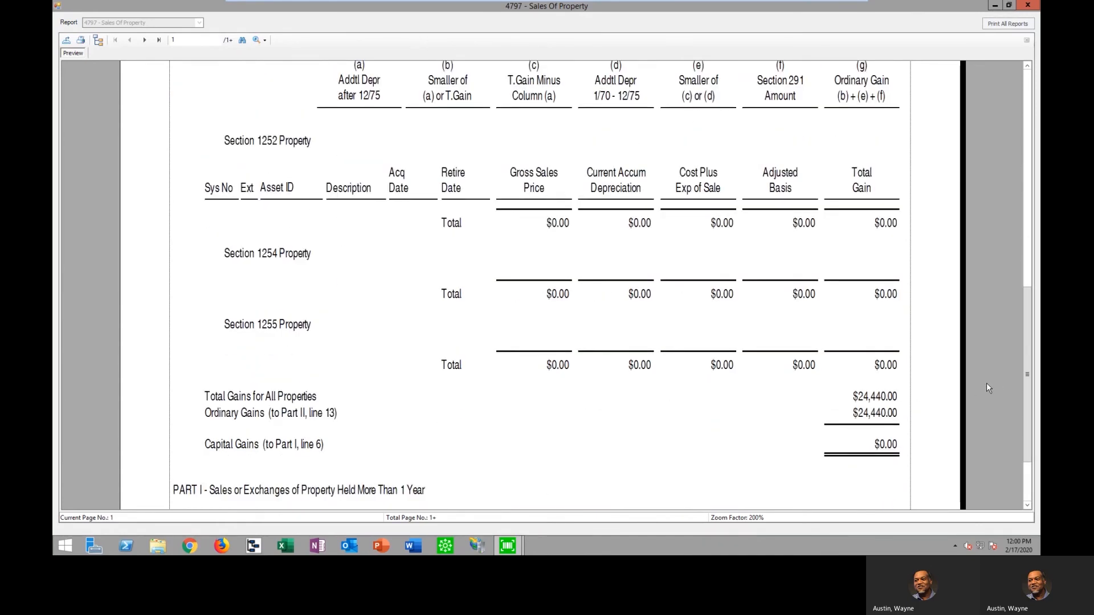
Review the Part II ordinary gains and losses on page 2 of the Form 4797 worksheet, and close the preview and setup
click(144, 40)
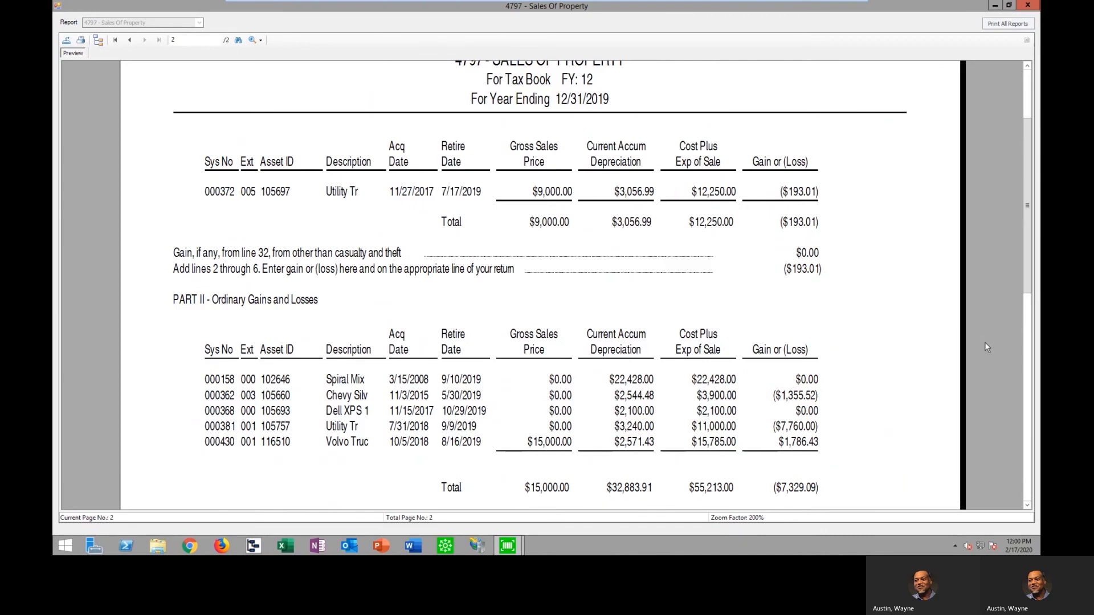
scroll(984, 344, down, 3)
scroll(987, 345, down, 2)
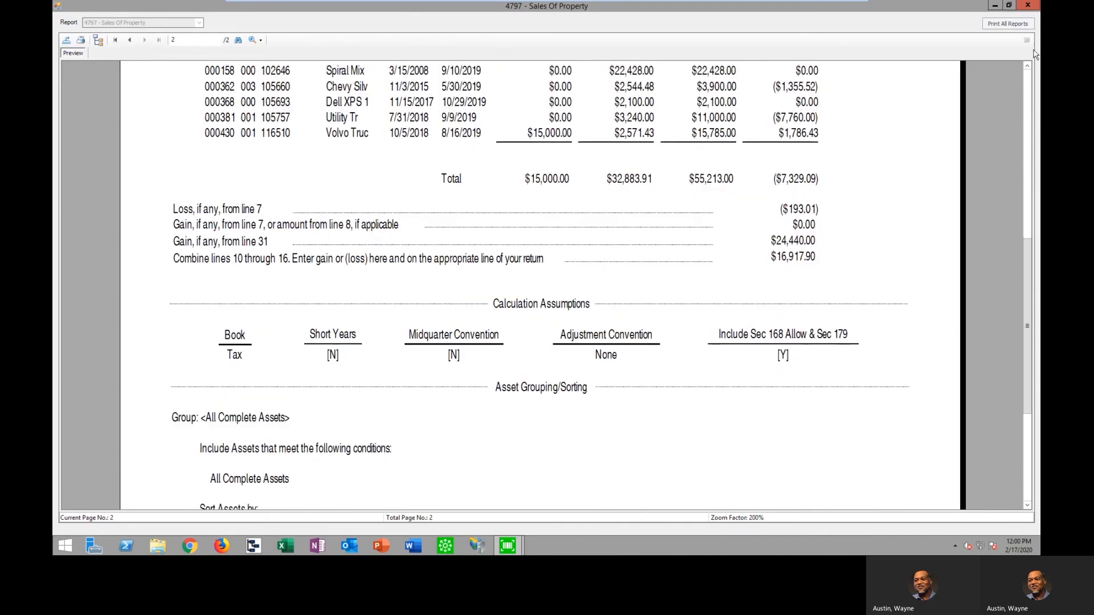
scroll(995, 207, up, 6)
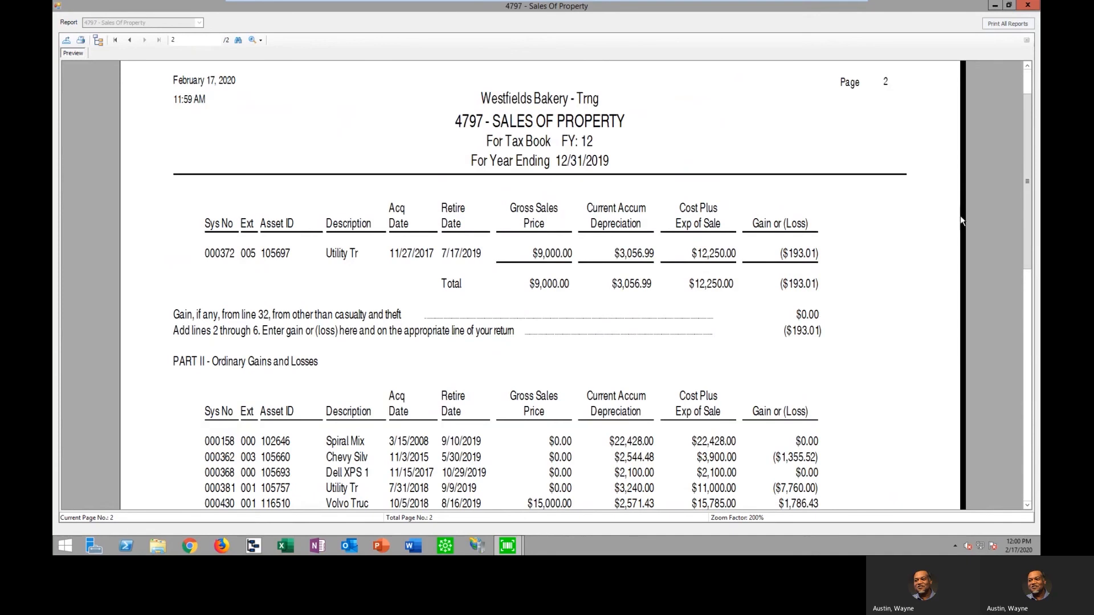
click(1031, 8)
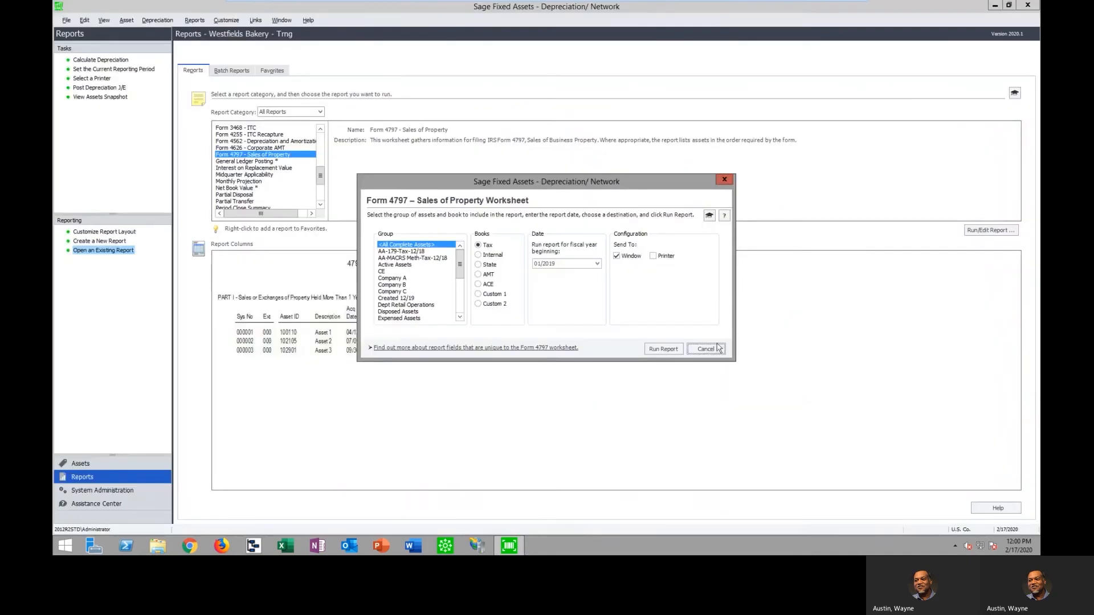
click(705, 348)
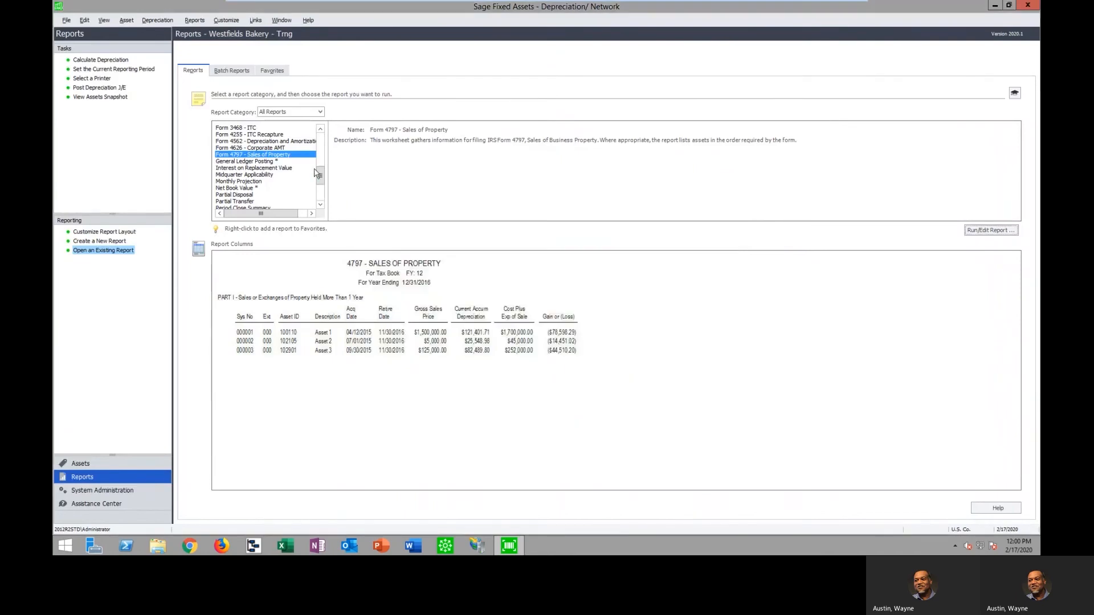
Run the Annual Activity report on the Tax book for the current reporting period, summarizing assets with no activity
click(237, 188)
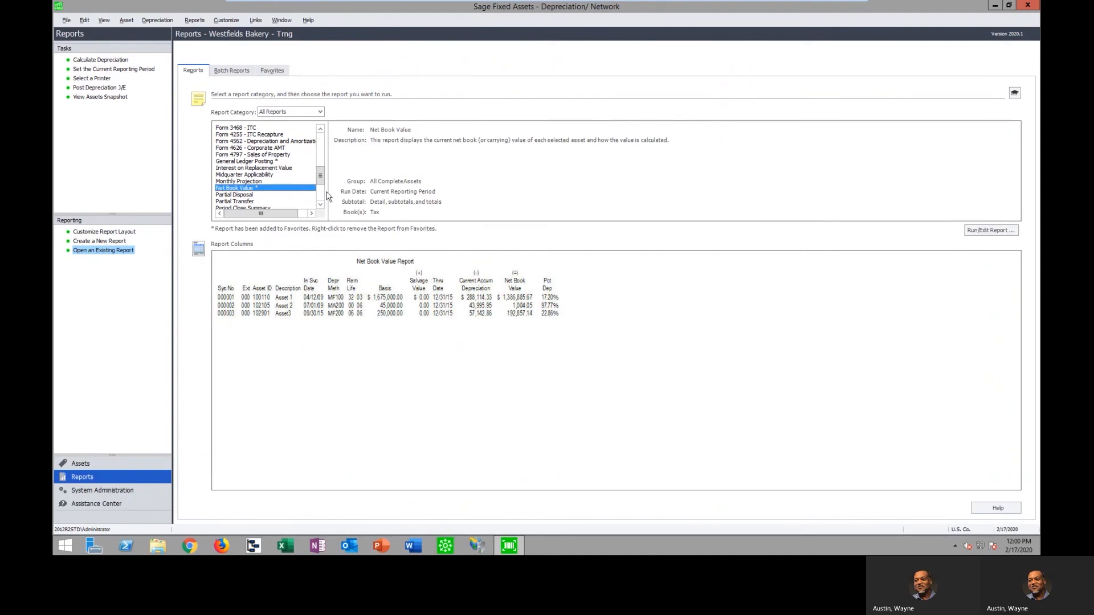
drag(321, 177, 319, 147)
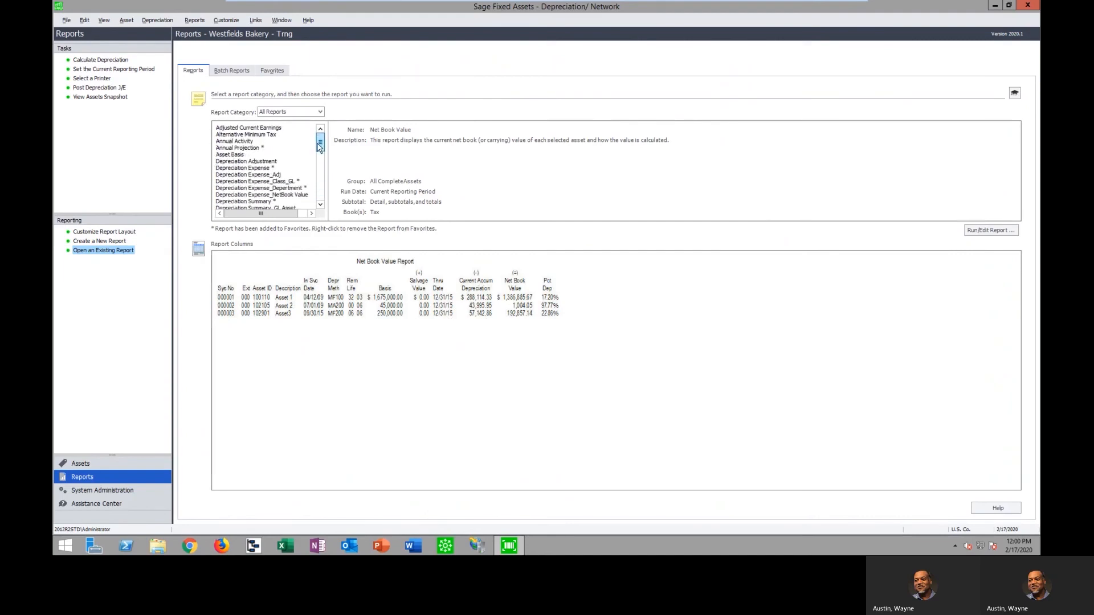
click(239, 141)
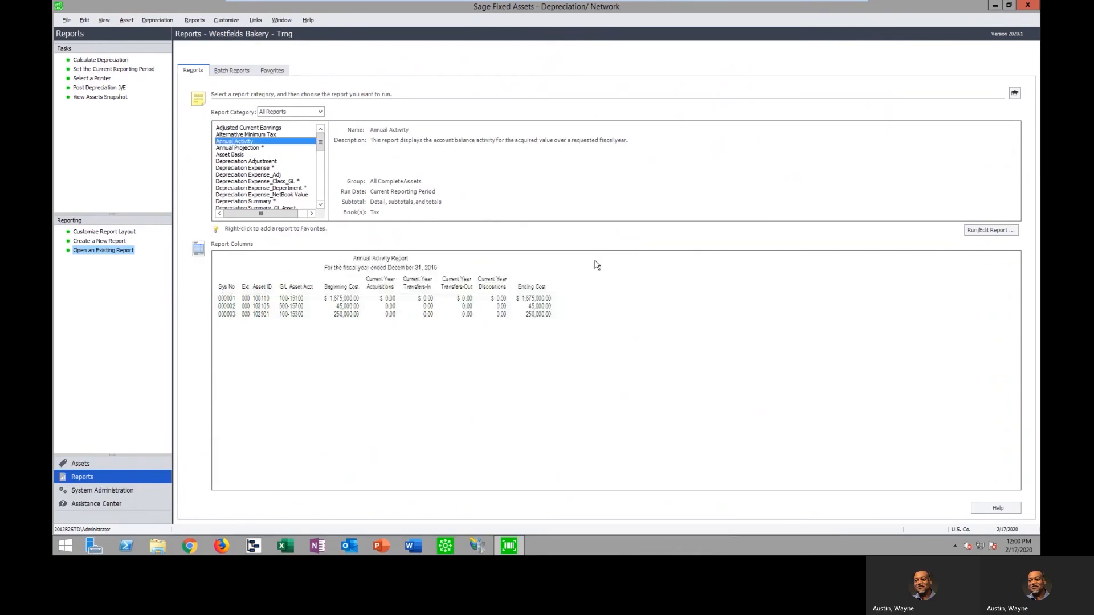
click(977, 231)
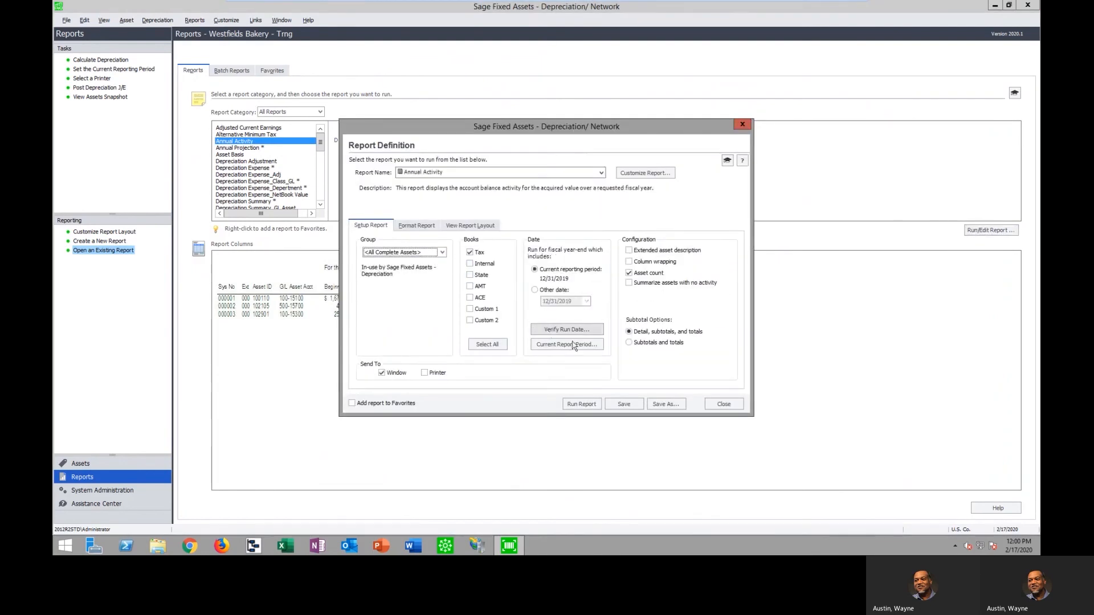
click(629, 283)
click(585, 405)
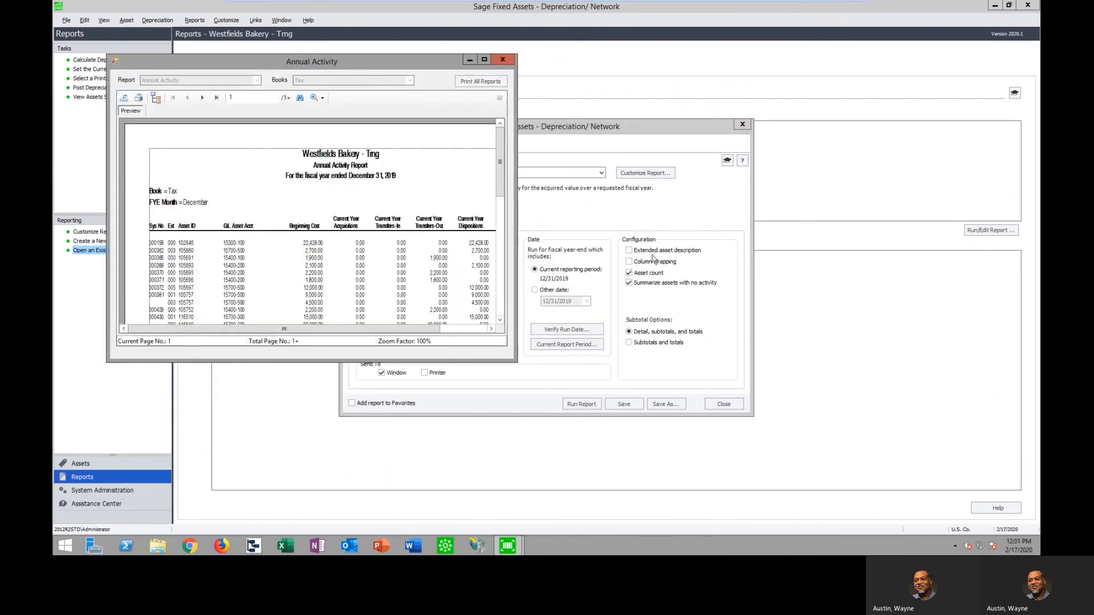
Review the Annual Activity report maximized at 150% zoom down to its grand totals, and close the report and its definition
click(484, 60)
click(265, 40)
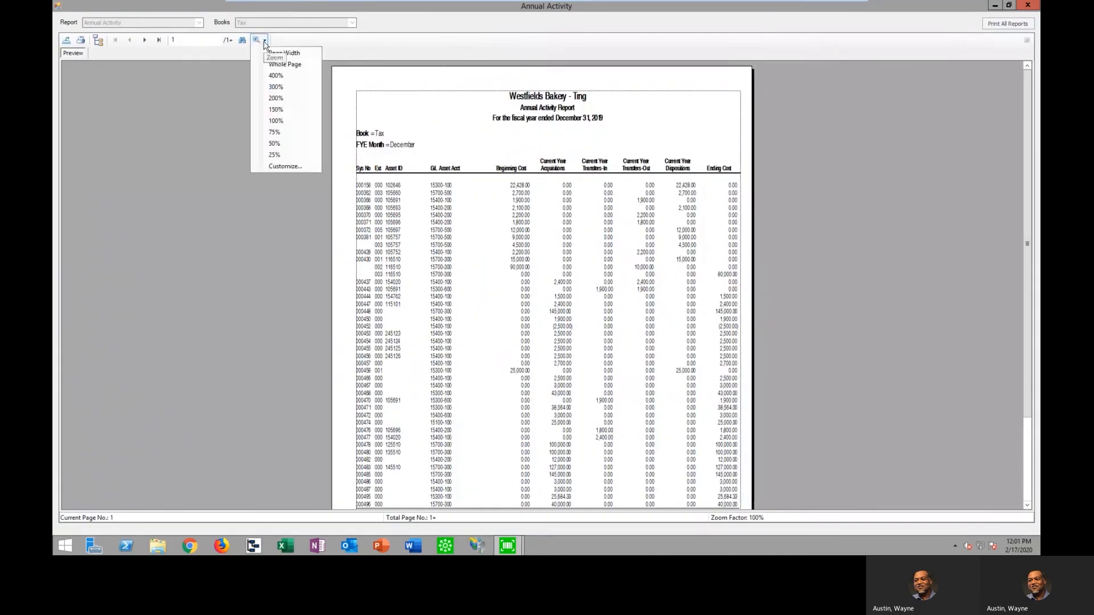
click(276, 110)
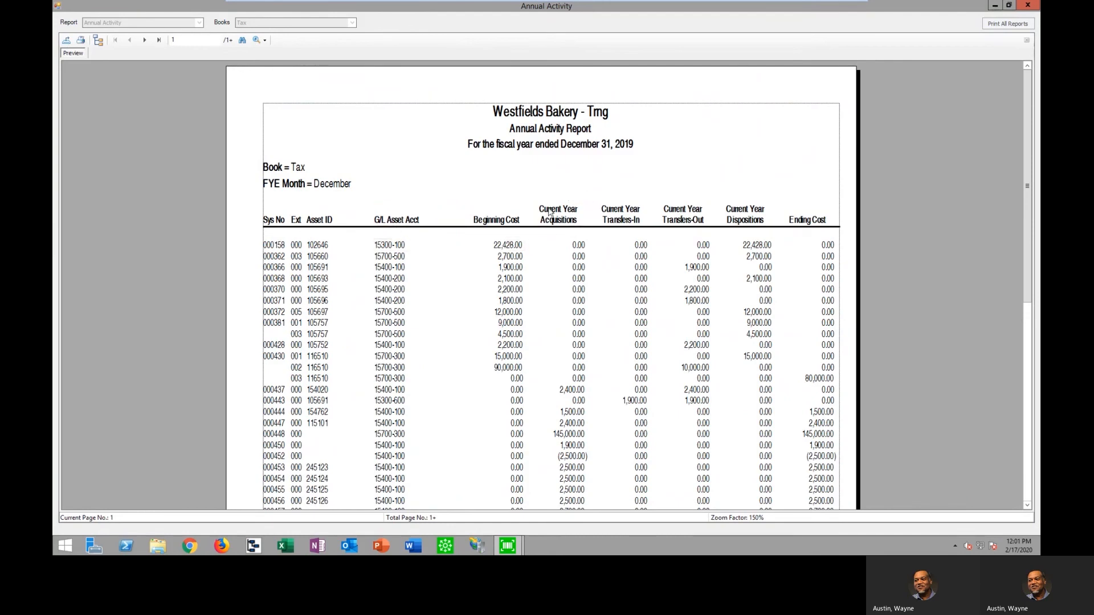
scroll(571, 341, down, 3)
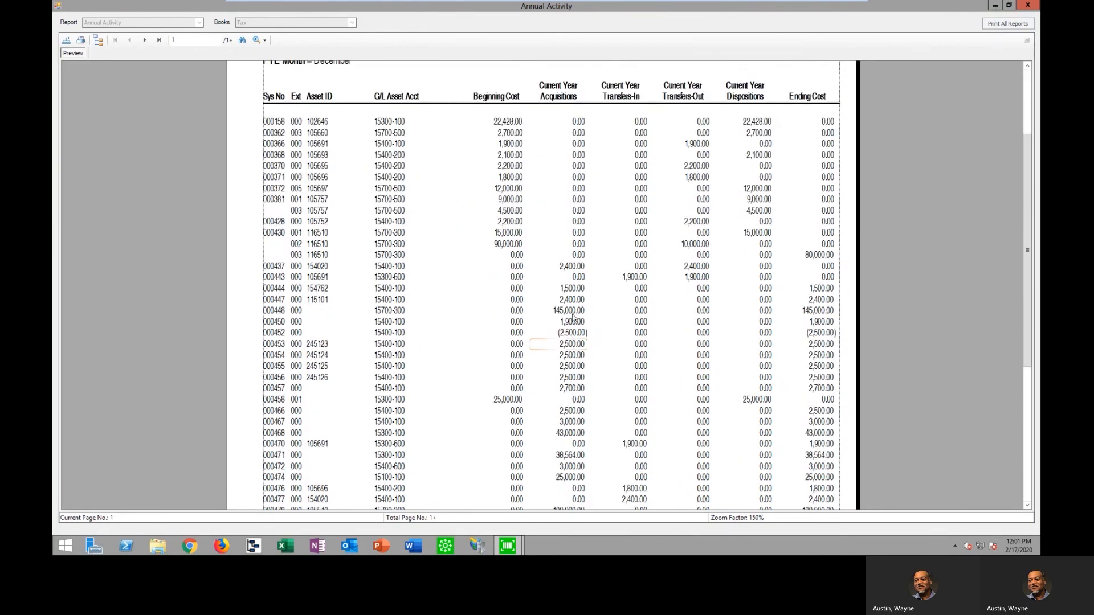
scroll(571, 335, up, 2)
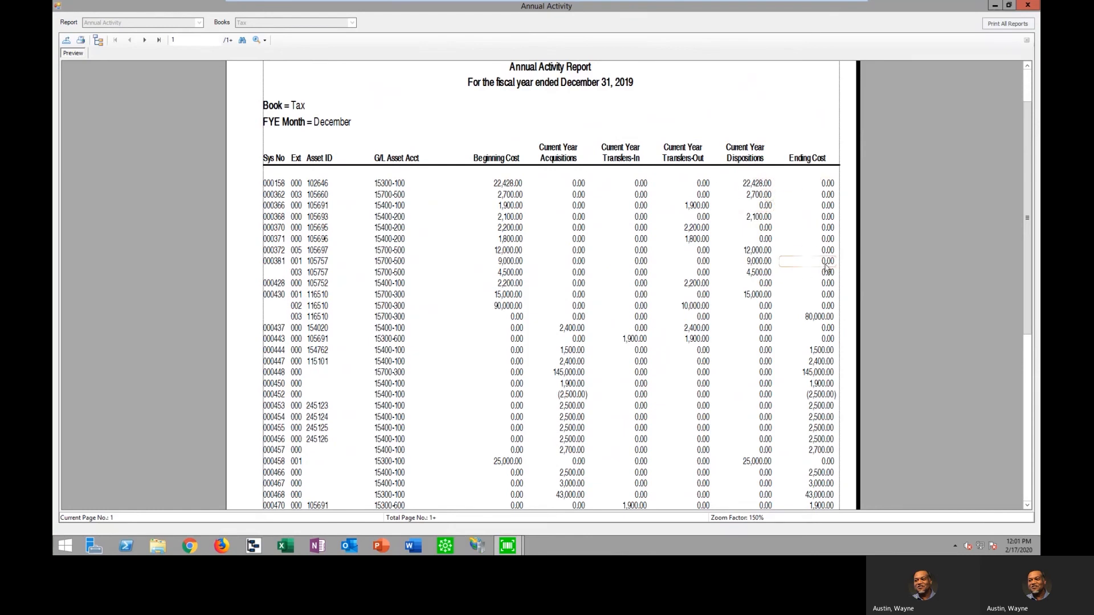
scroll(826, 270, down, 5)
scroll(621, 296, down, 3)
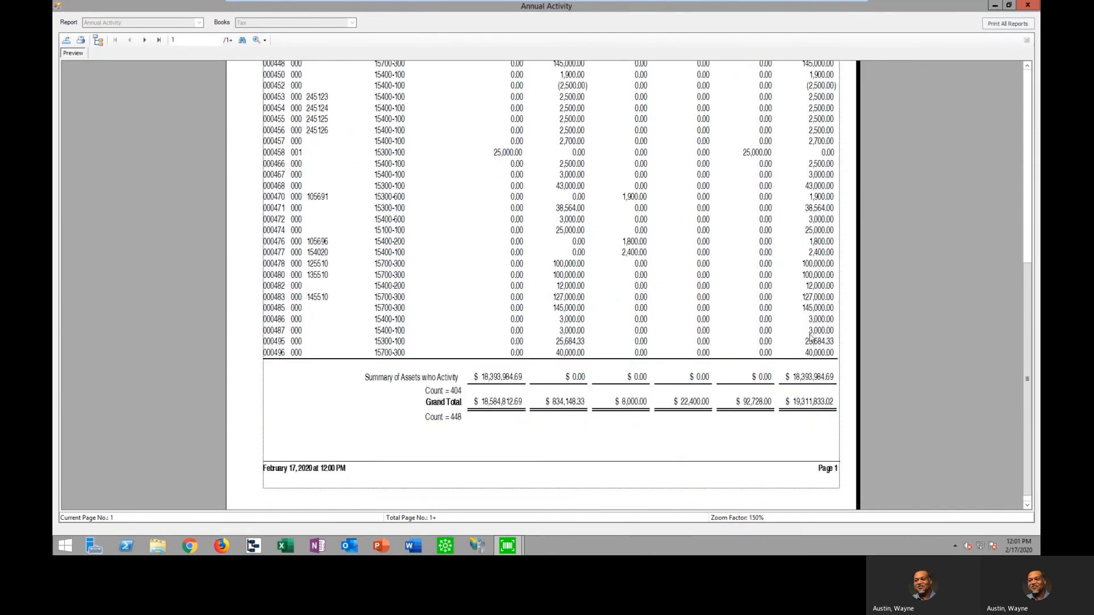
click(1028, 7)
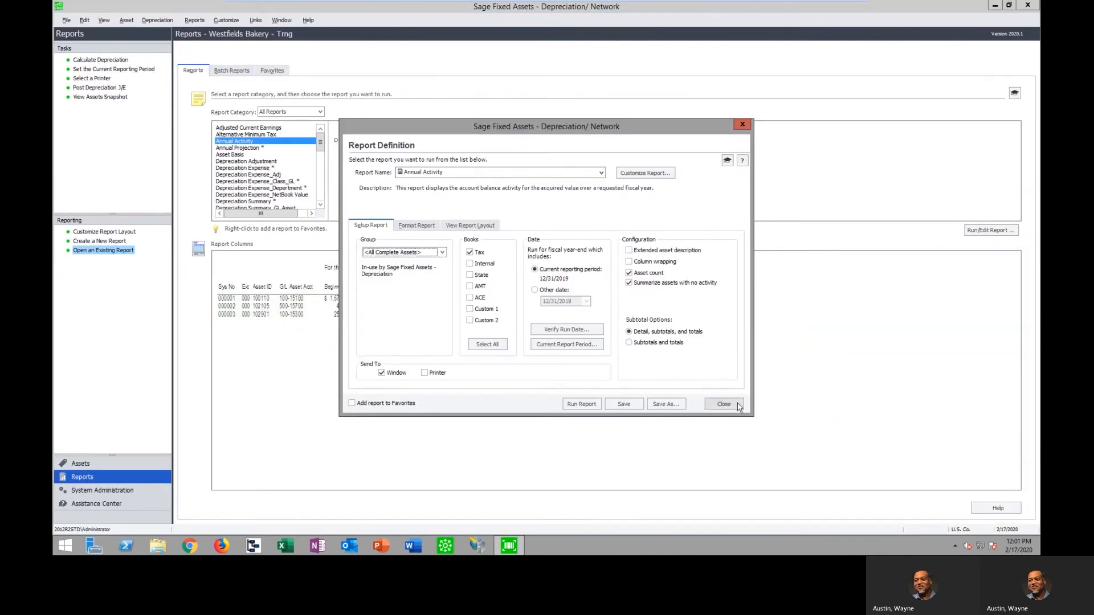
click(736, 407)
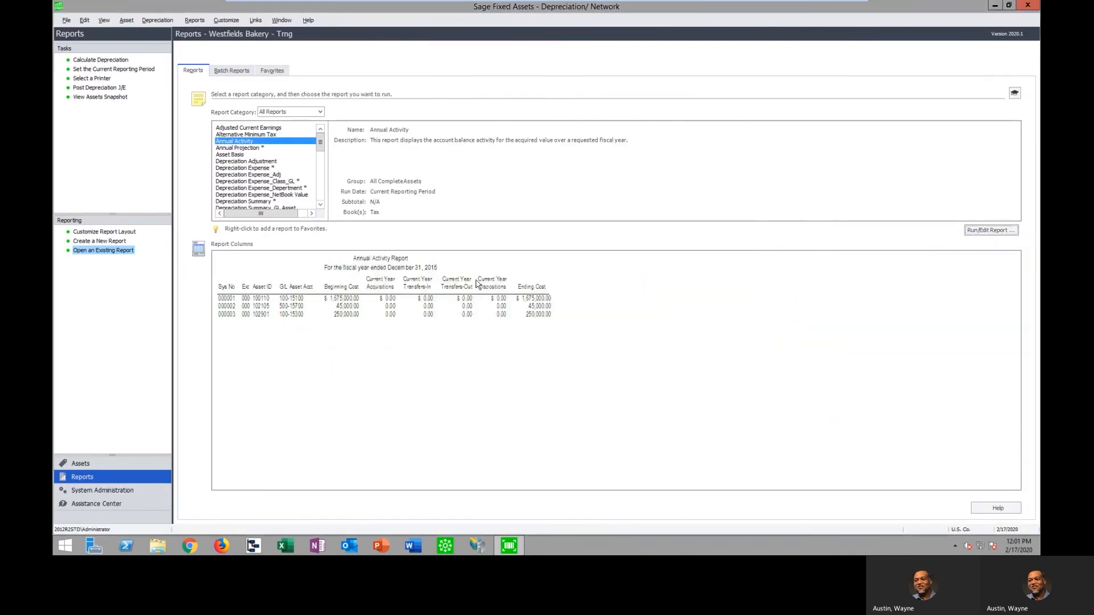
Run the Fixed Asset Summary report on the Tax book for the current reporting period, summarizing assets with no activity
scroll(320, 163, down, 3)
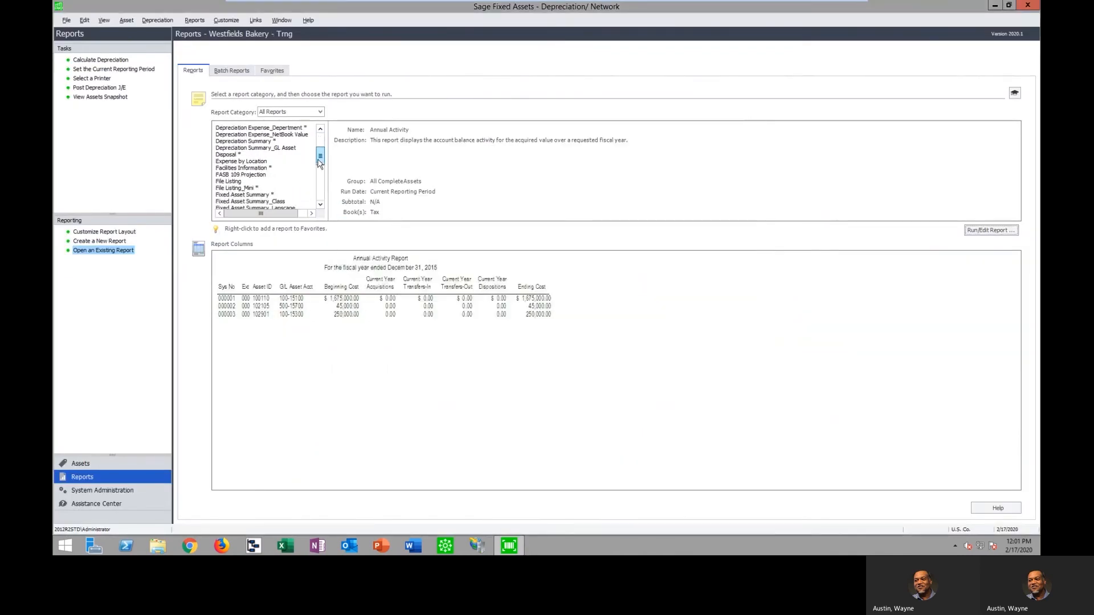
scroll(319, 165, down, 1)
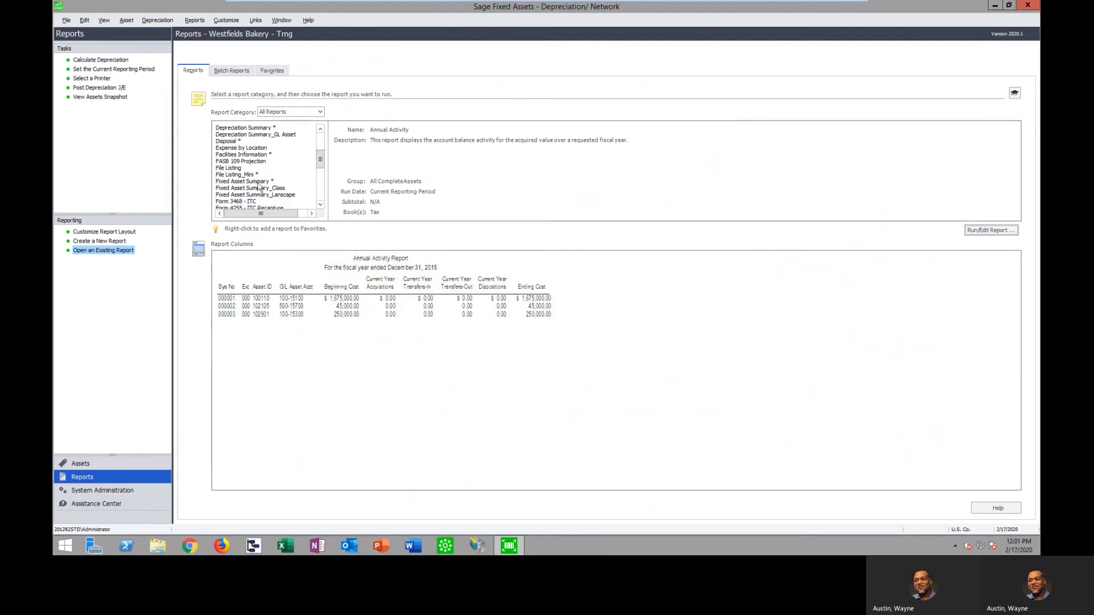
click(243, 182)
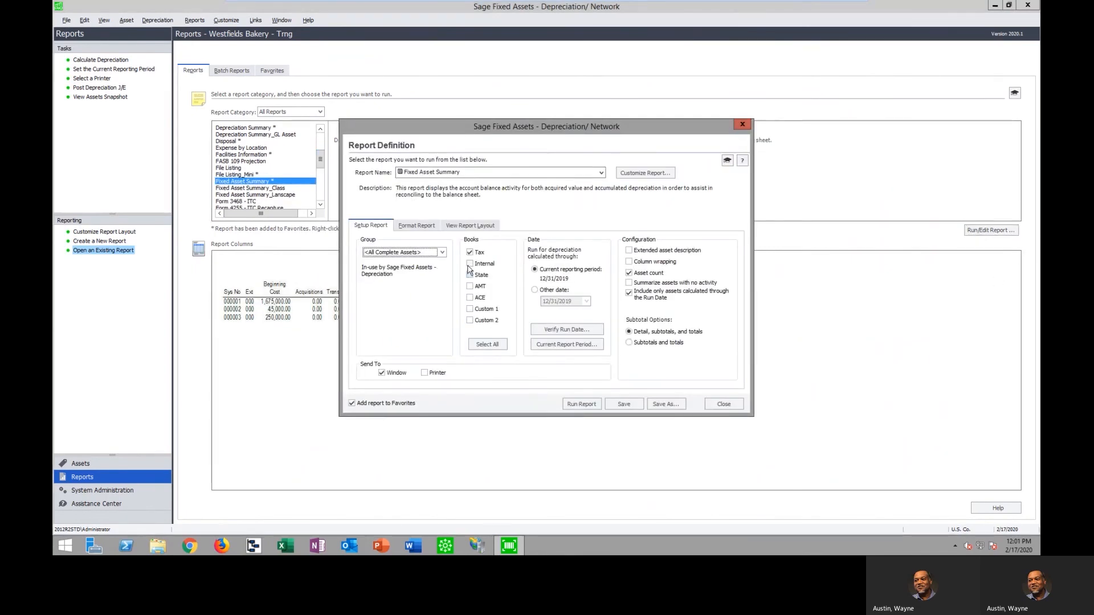
click(629, 283)
click(579, 404)
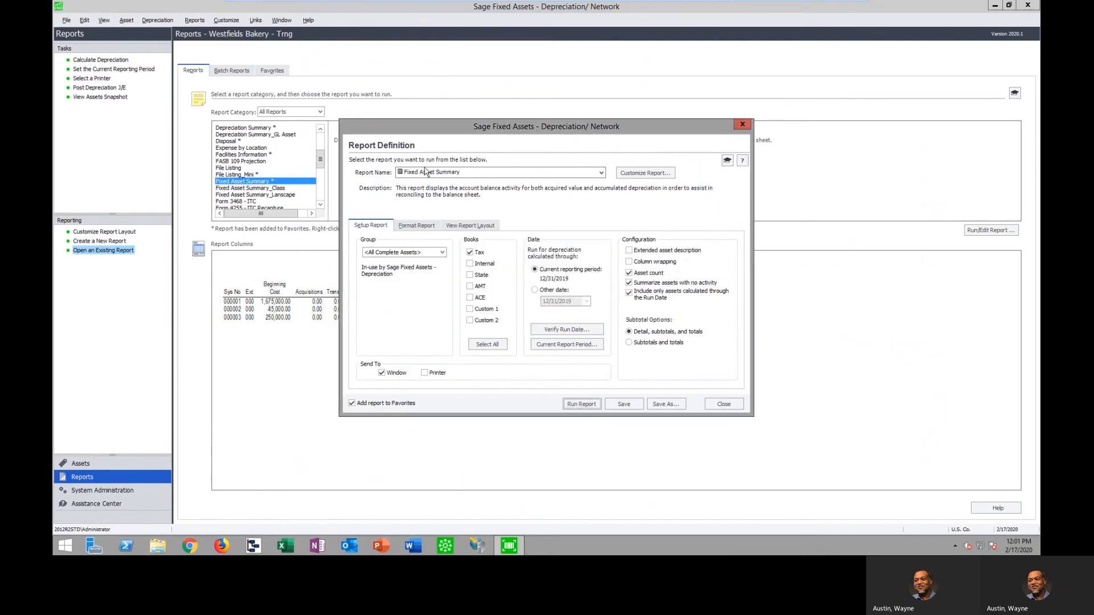
Review the Fixed Asset Summary maximized at 150% zoom through its last-page grand totals, and close the report and its definition
click(516, 101)
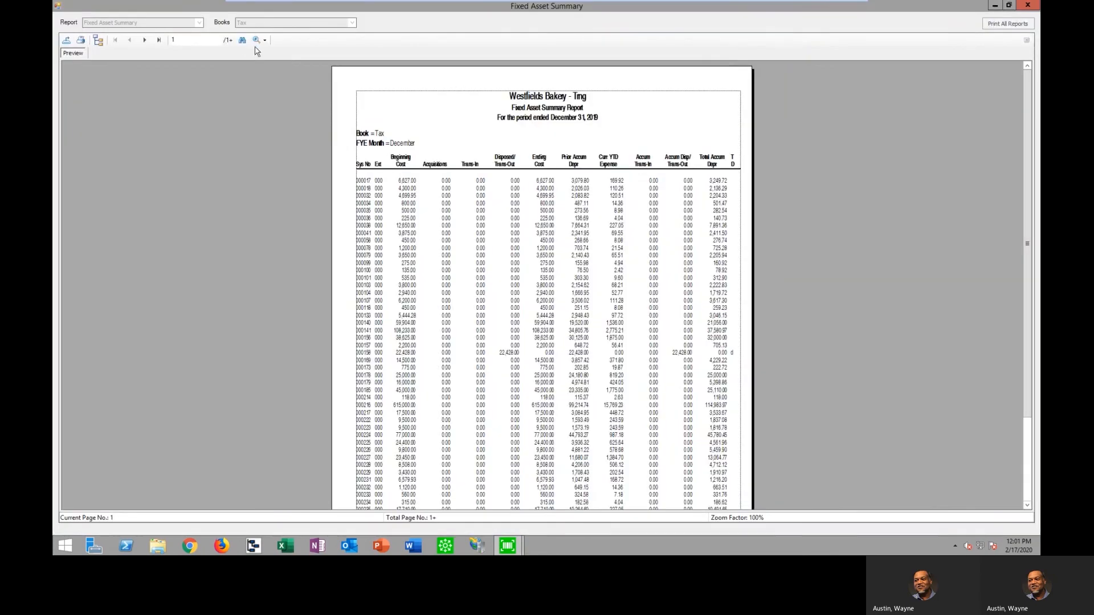
click(265, 40)
click(285, 106)
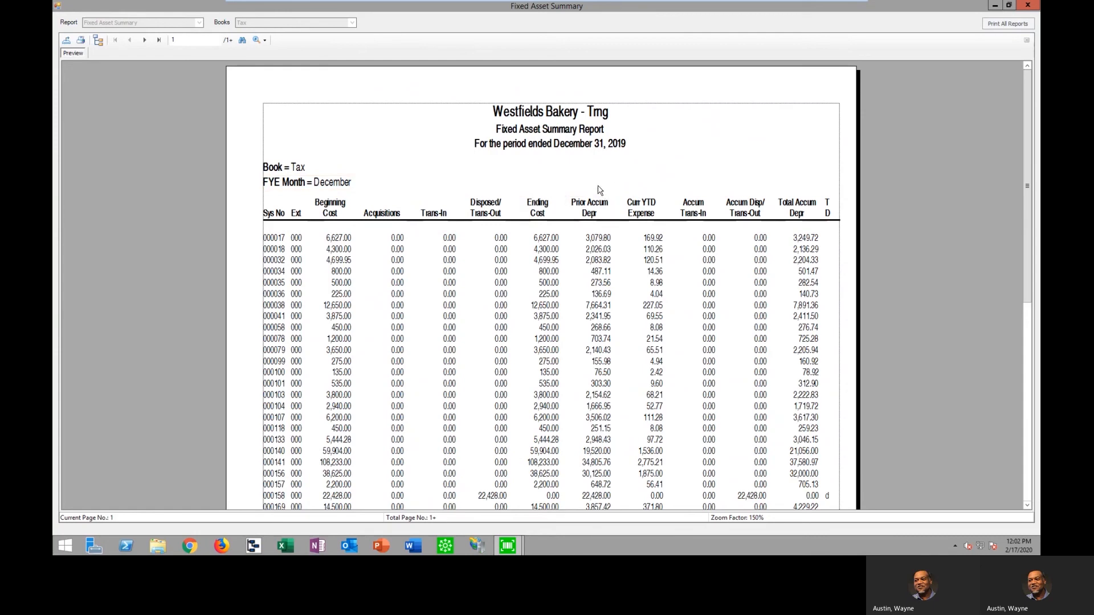
click(811, 249)
click(812, 262)
click(159, 40)
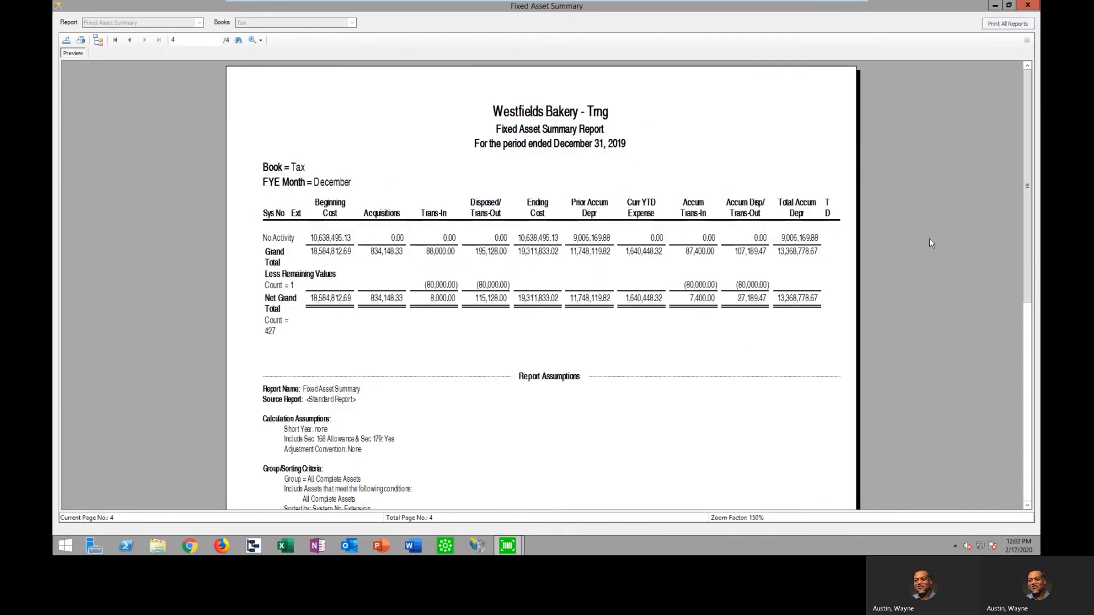
click(1030, 6)
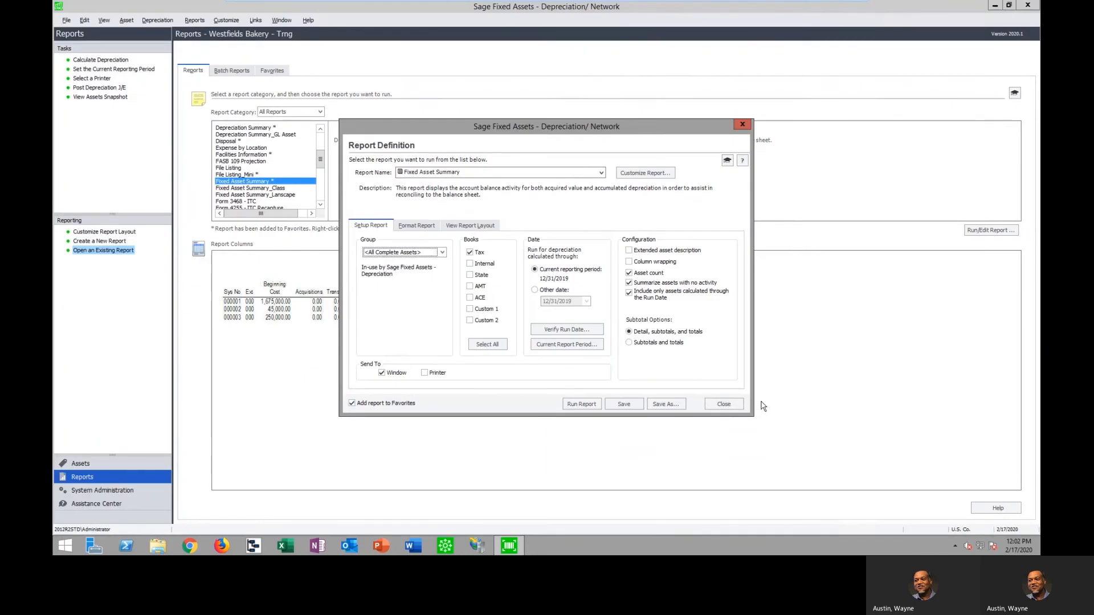
click(723, 406)
Run the General Ledger Posting report for the Internal book only, through the current reporting period
scroll(313, 165, down, 7)
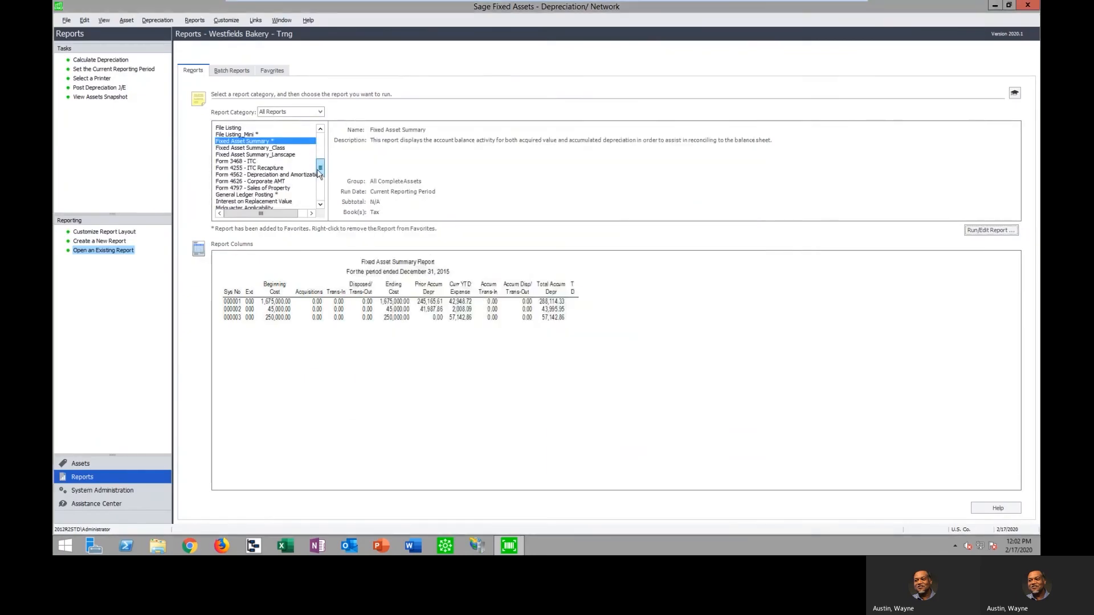
click(252, 156)
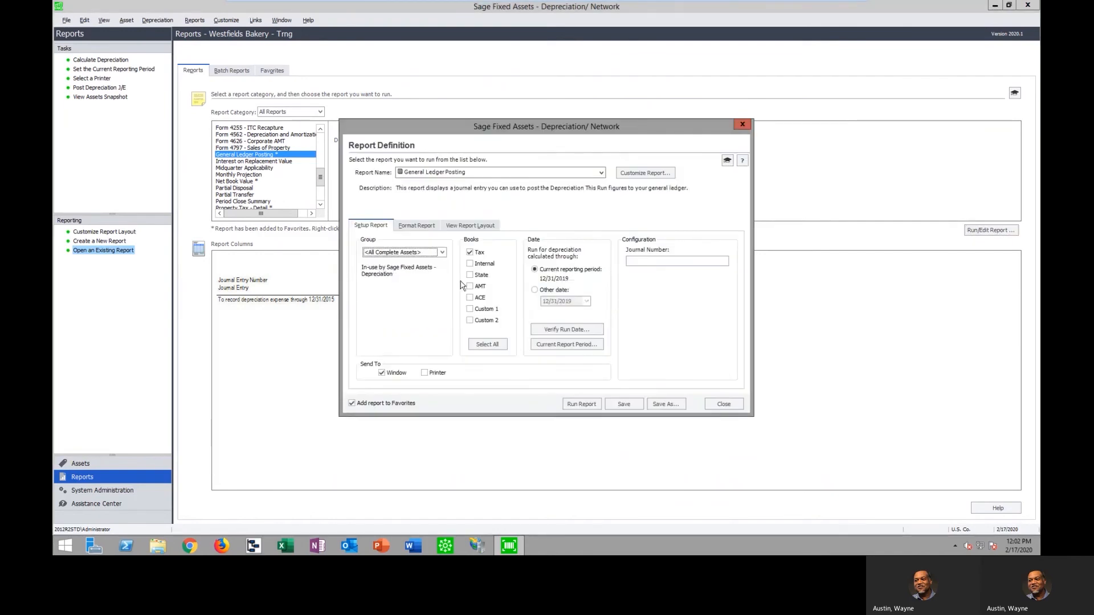
click(470, 264)
click(470, 252)
click(581, 404)
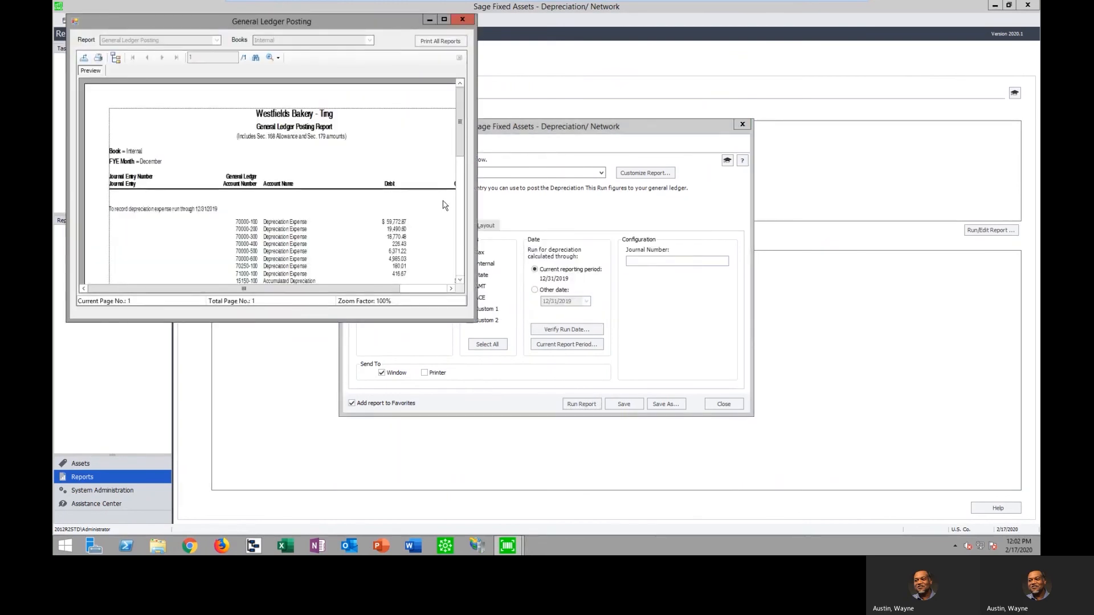
Review the depreciation journal entry down to its grand total in the General Ledger Posting report, maximized at 150% zoom
click(444, 20)
click(260, 40)
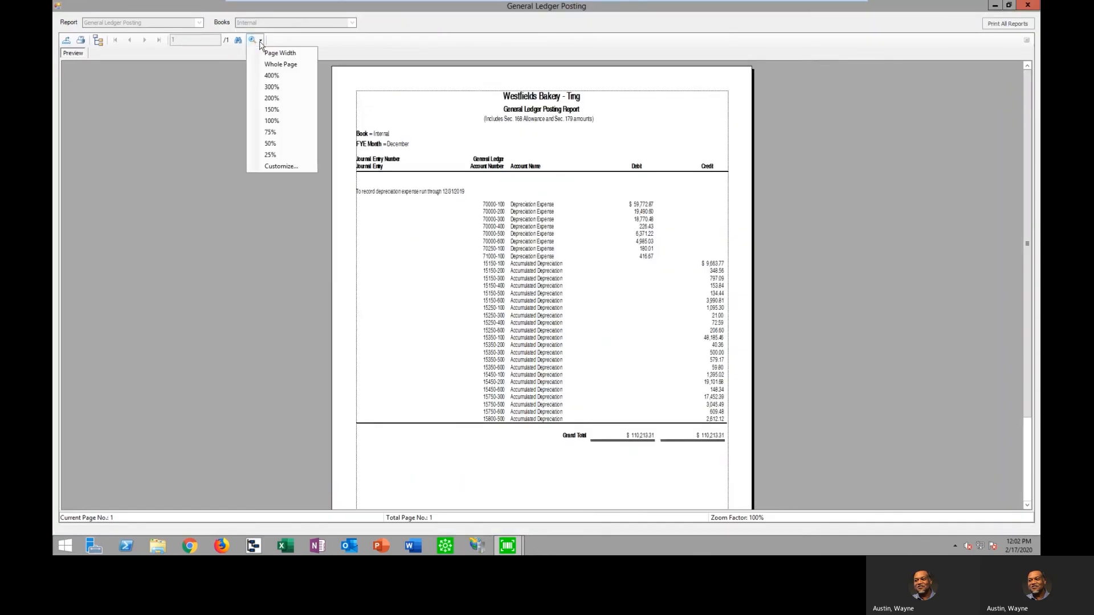
click(286, 110)
scroll(959, 312, down, 3)
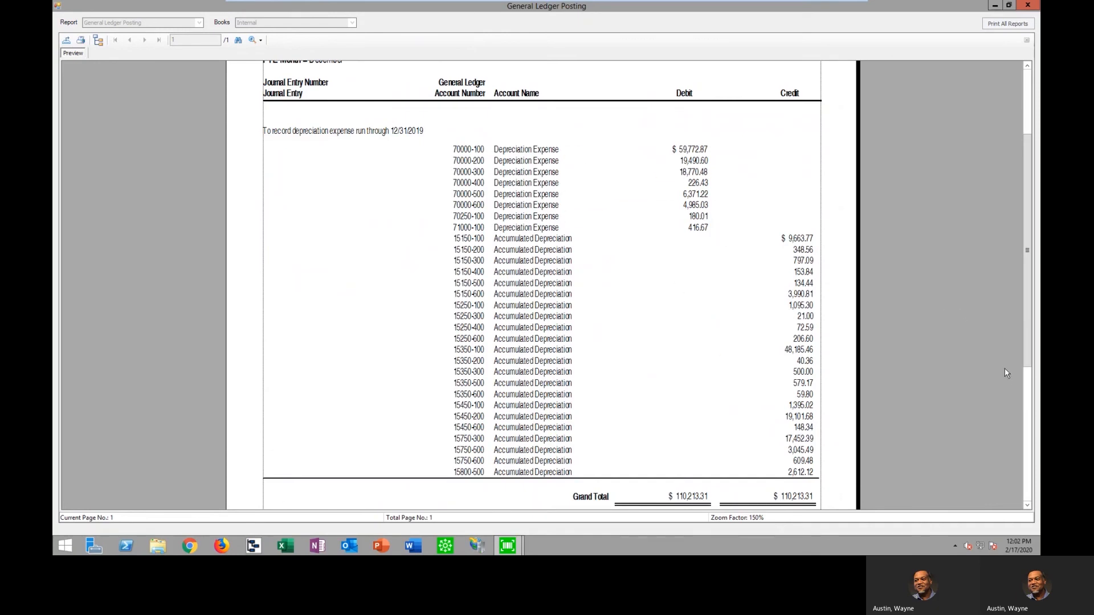
Check the file formats available for exporting the General Ledger Posting report, and leave the export without saving
click(66, 40)
click(718, 372)
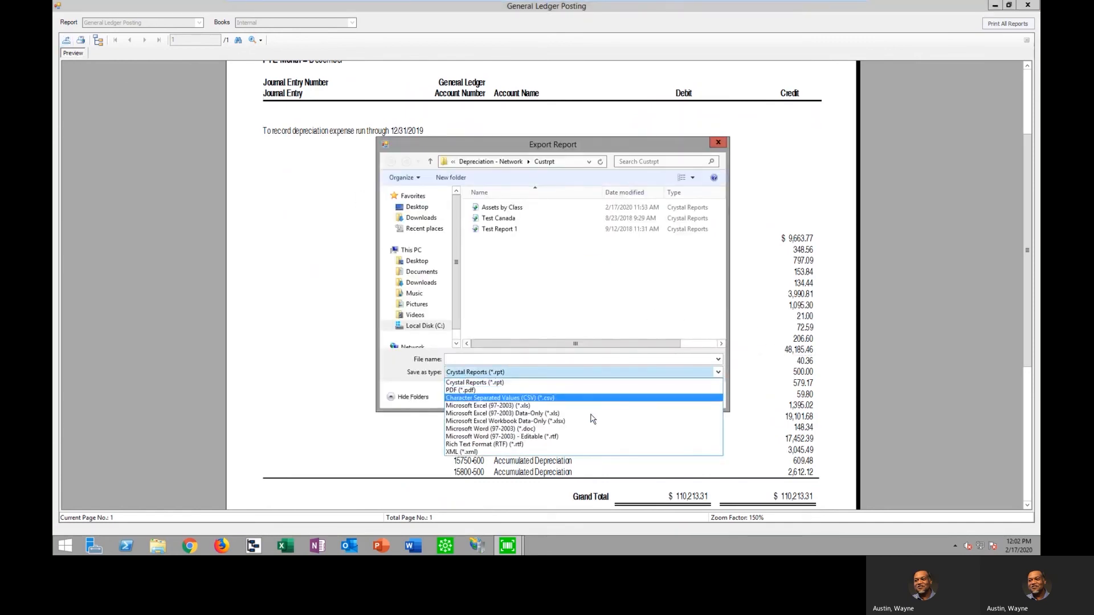
click(664, 147)
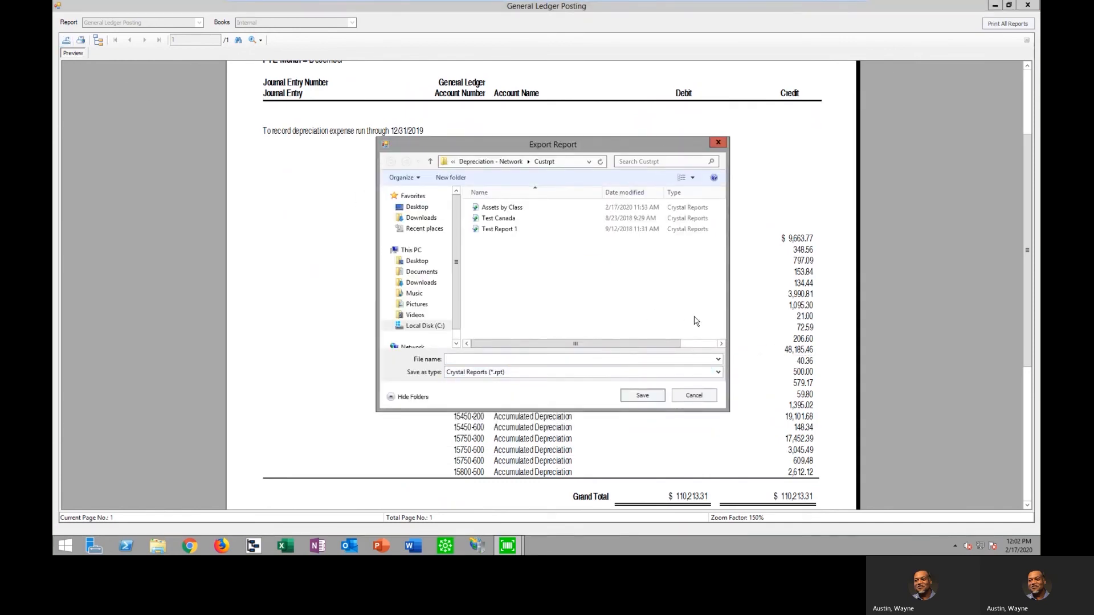
click(715, 395)
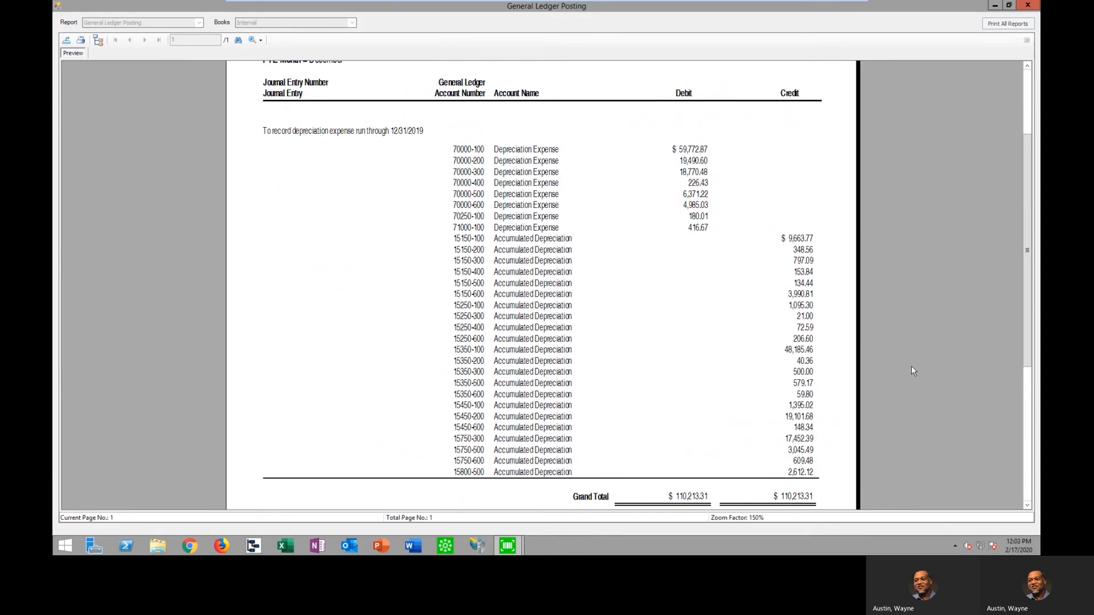
Drill down into the assets behind the second Depreciation Expense line, return to the journal entry, and close the report and its definition
click(533, 160)
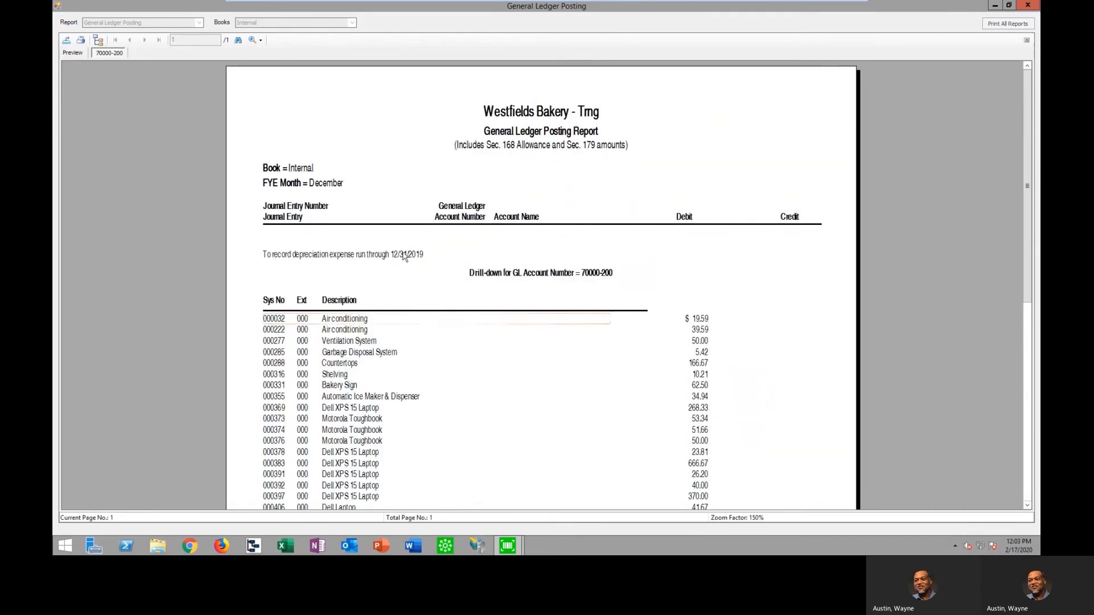
click(72, 53)
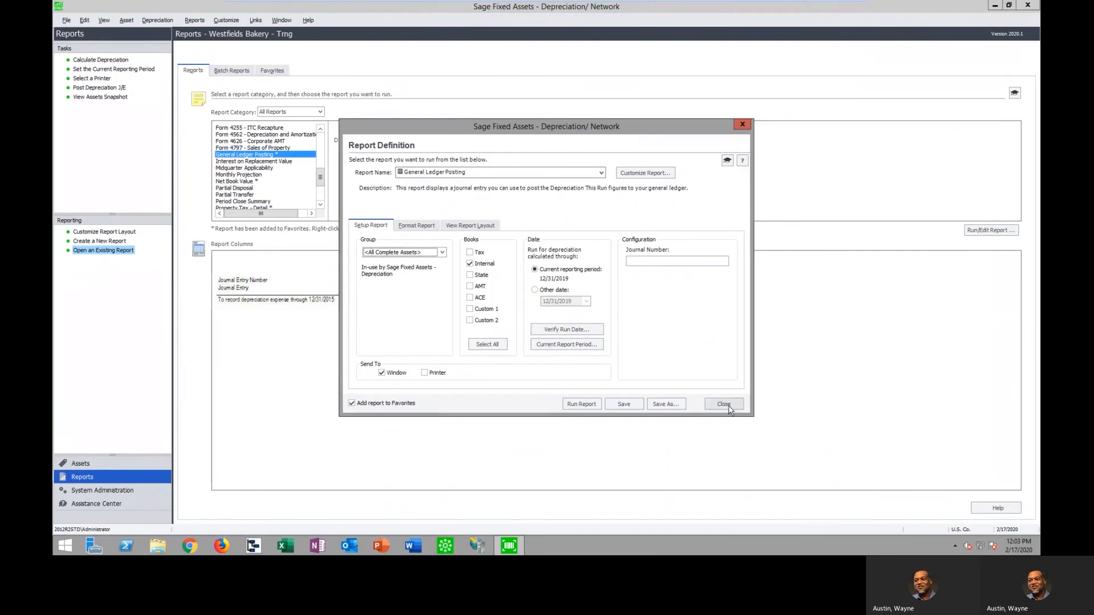
click(726, 408)
Open the Sage Intacct depreciation link for posting the journal entry, closing the current company
click(256, 20)
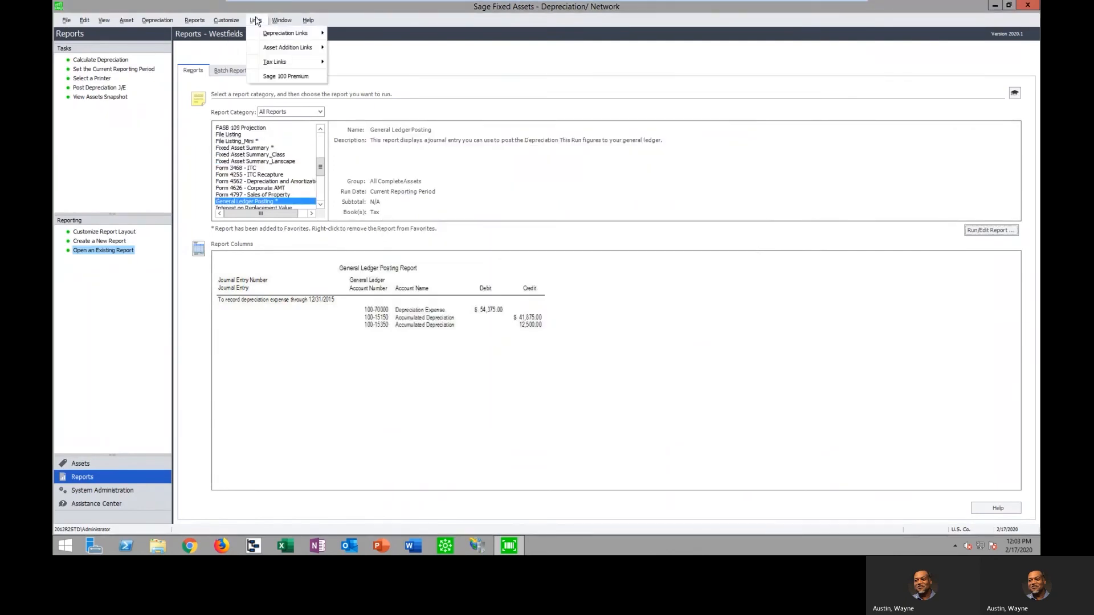
mouse_move(270, 35)
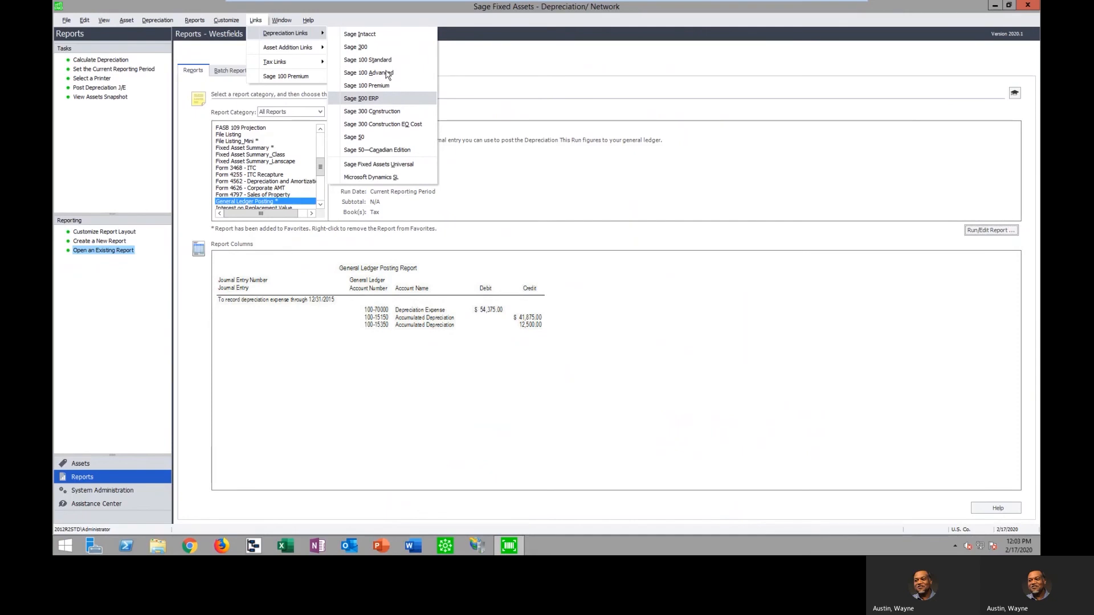
click(373, 37)
click(618, 304)
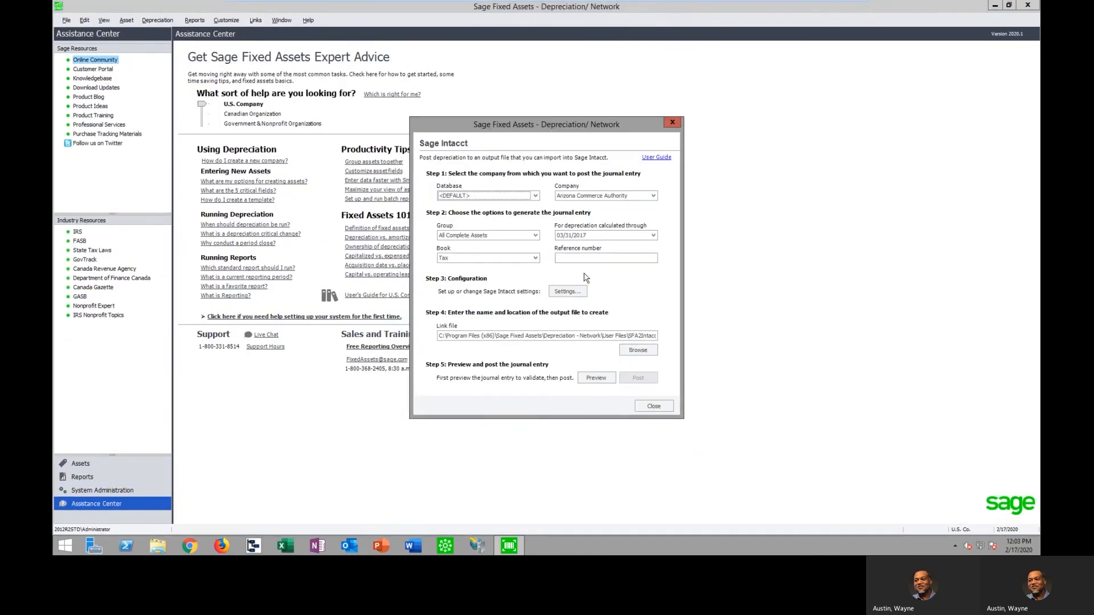
Choose Sample U.S. Company as the company from which to post the Sage Intacct journal entry
click(562, 235)
click(653, 195)
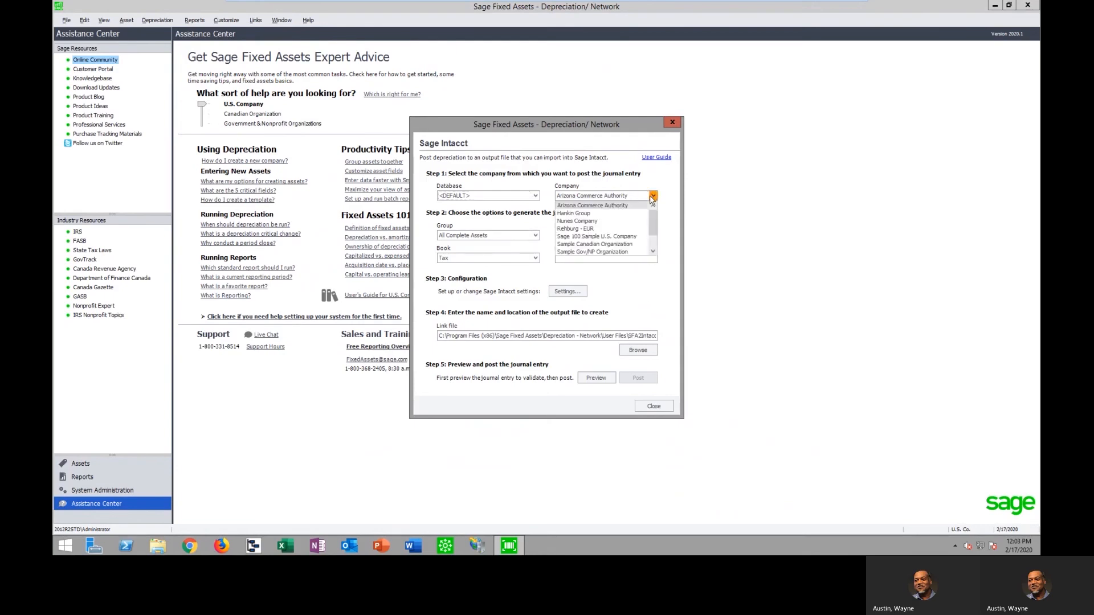
click(623, 237)
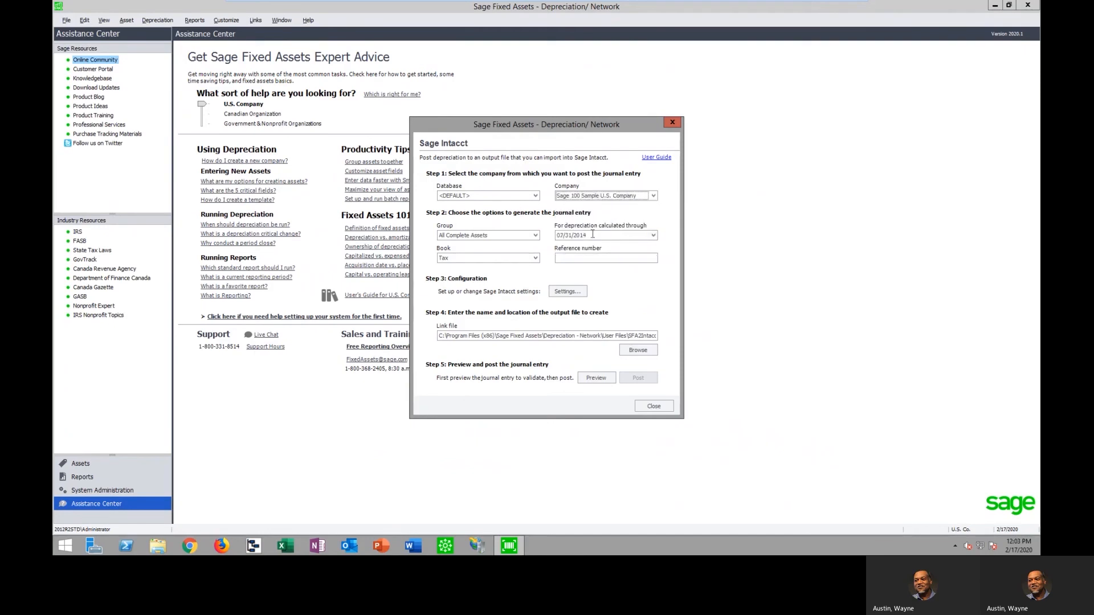
click(653, 197)
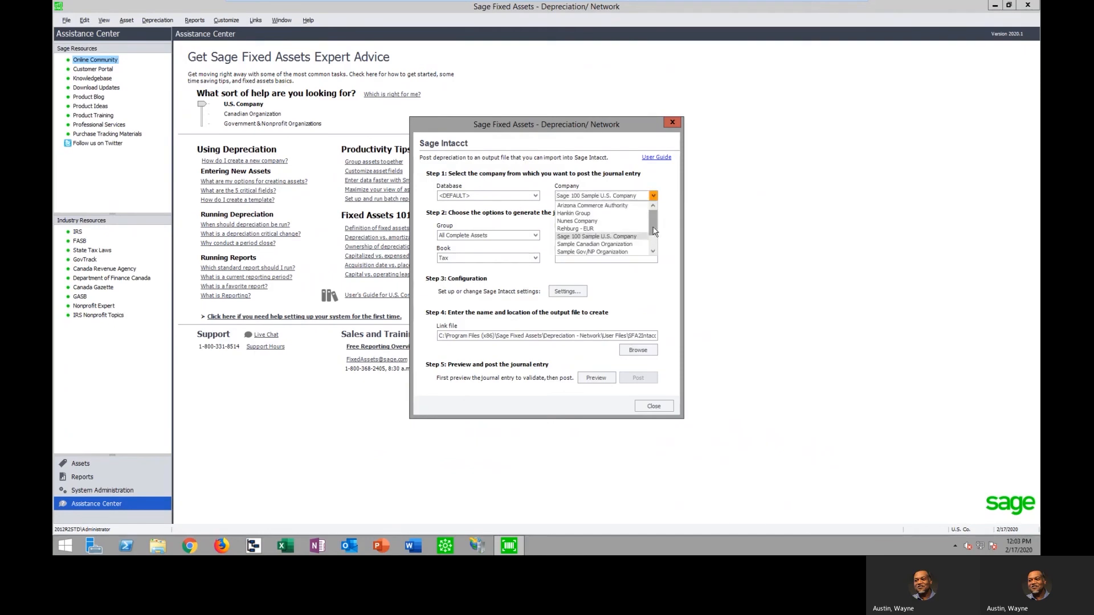
click(598, 236)
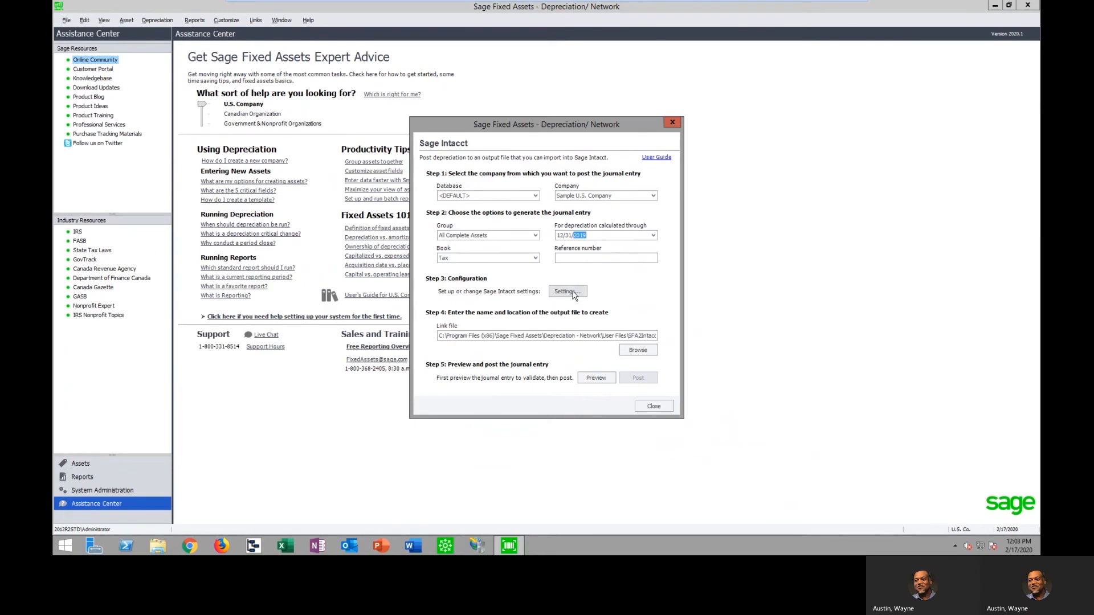
Examine the journal symbol and dimension mapping options in the Sage Intacct settings, and close the link without posting
click(574, 294)
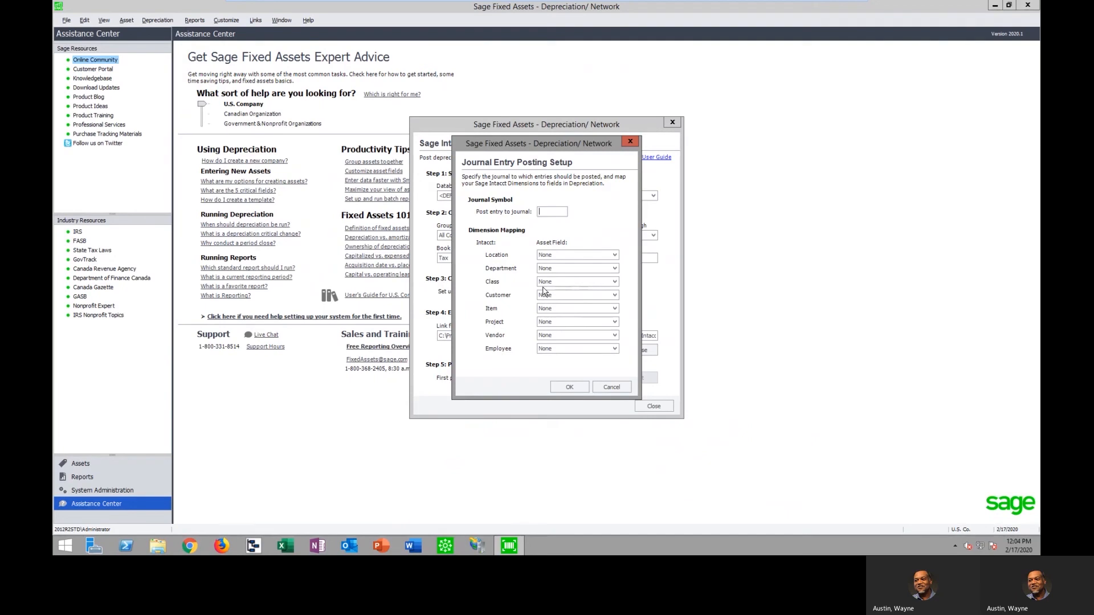
click(615, 256)
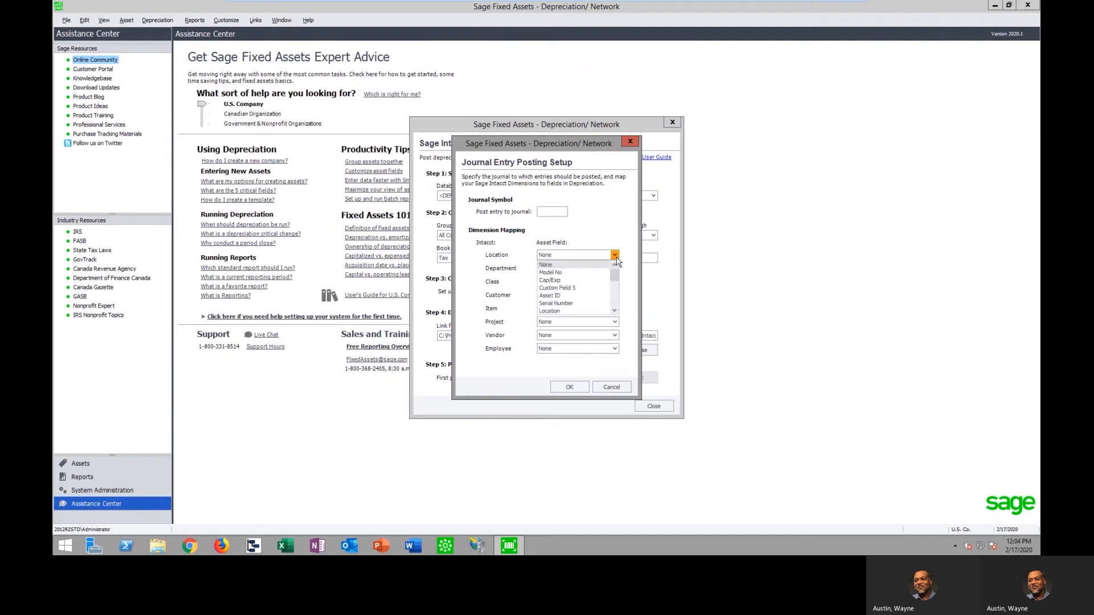
click(616, 258)
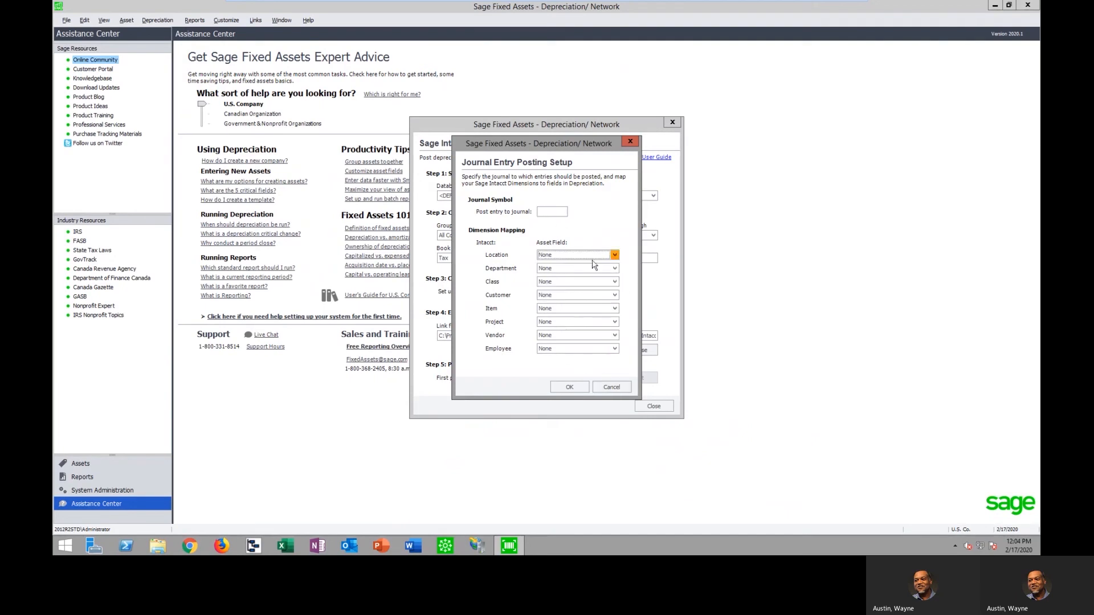
click(611, 387)
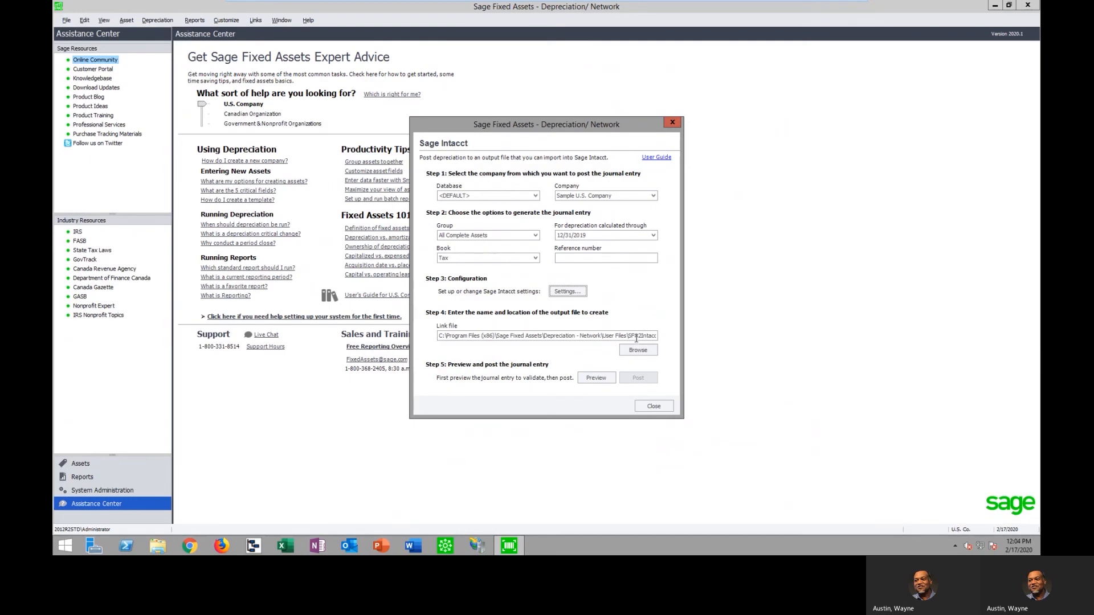
click(653, 406)
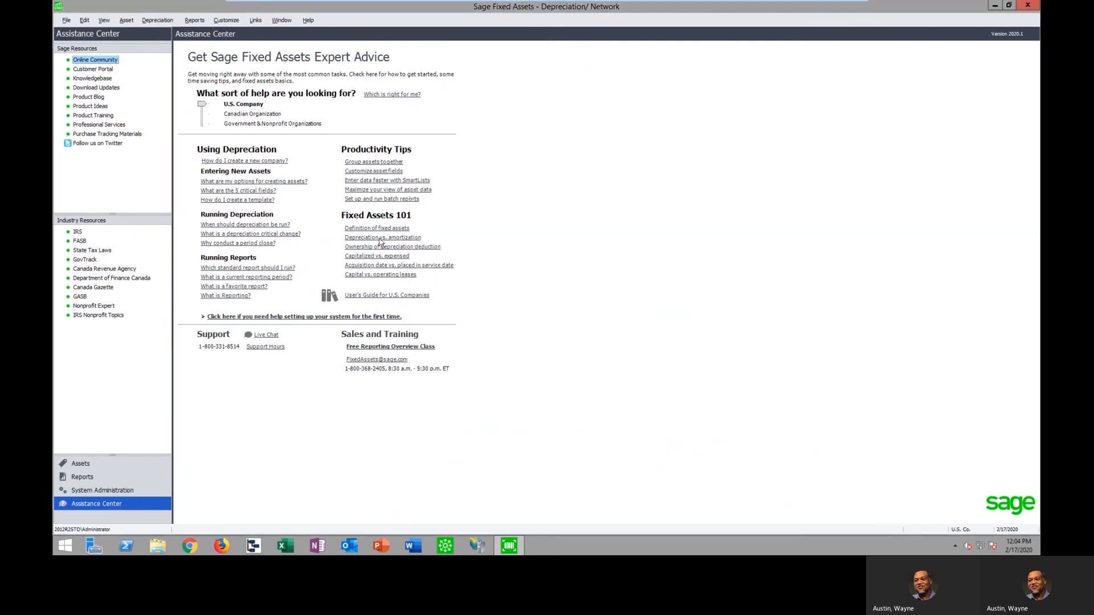
Review which accounting and tax programs are offered as depreciation links and tax links
click(256, 21)
mouse_move(280, 36)
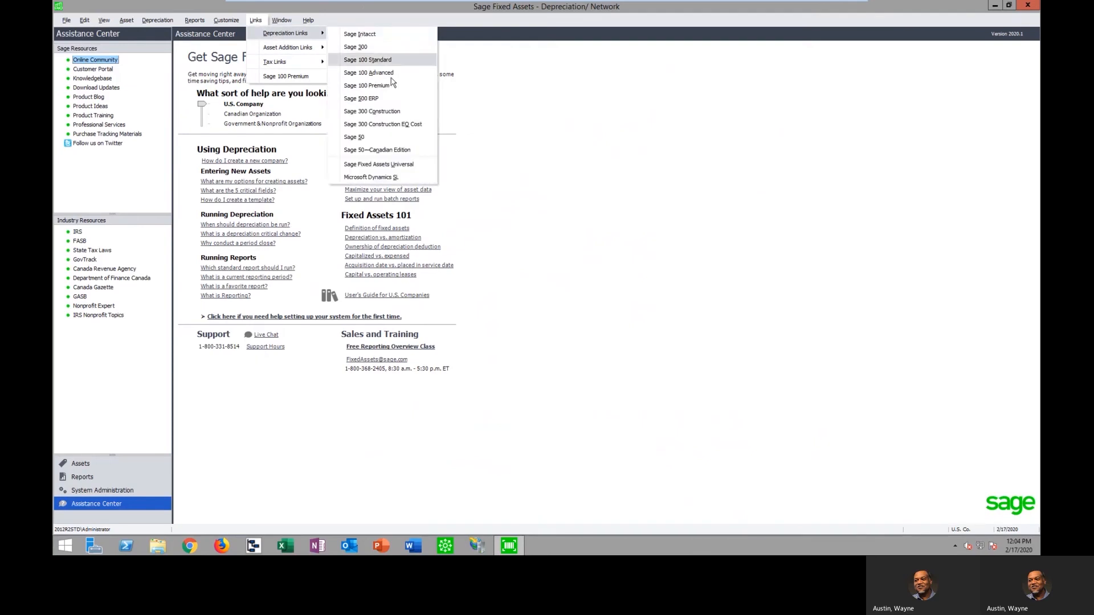
click(654, 316)
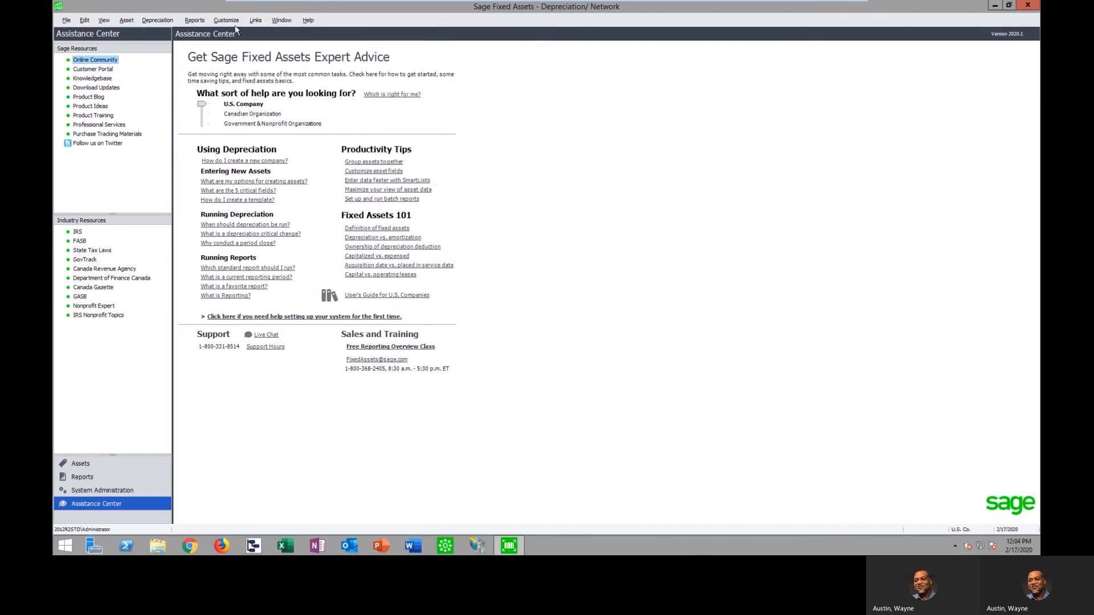
click(255, 19)
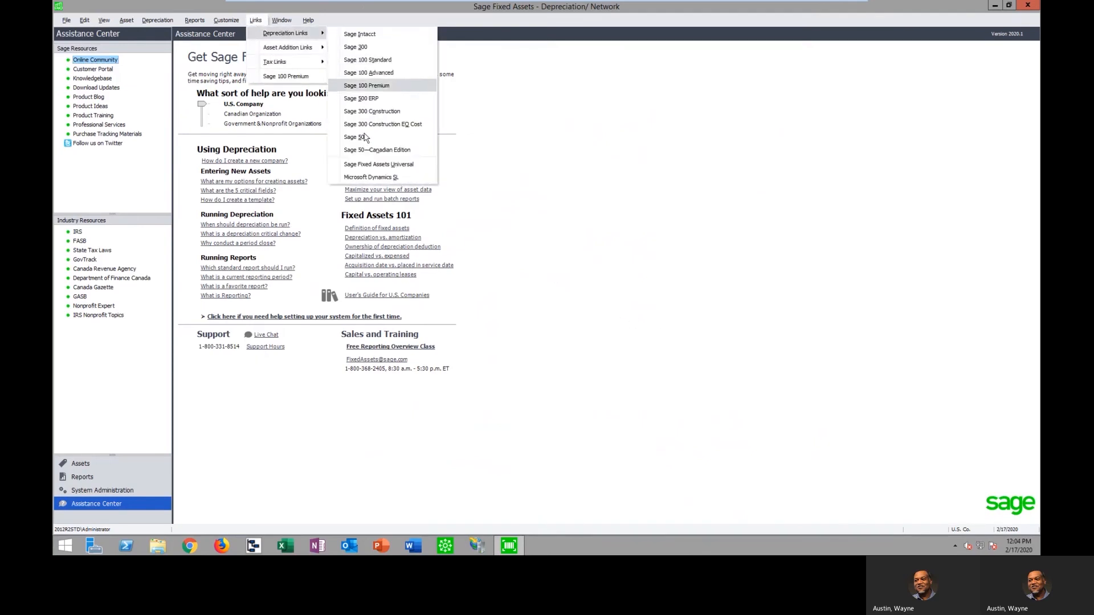
click(625, 270)
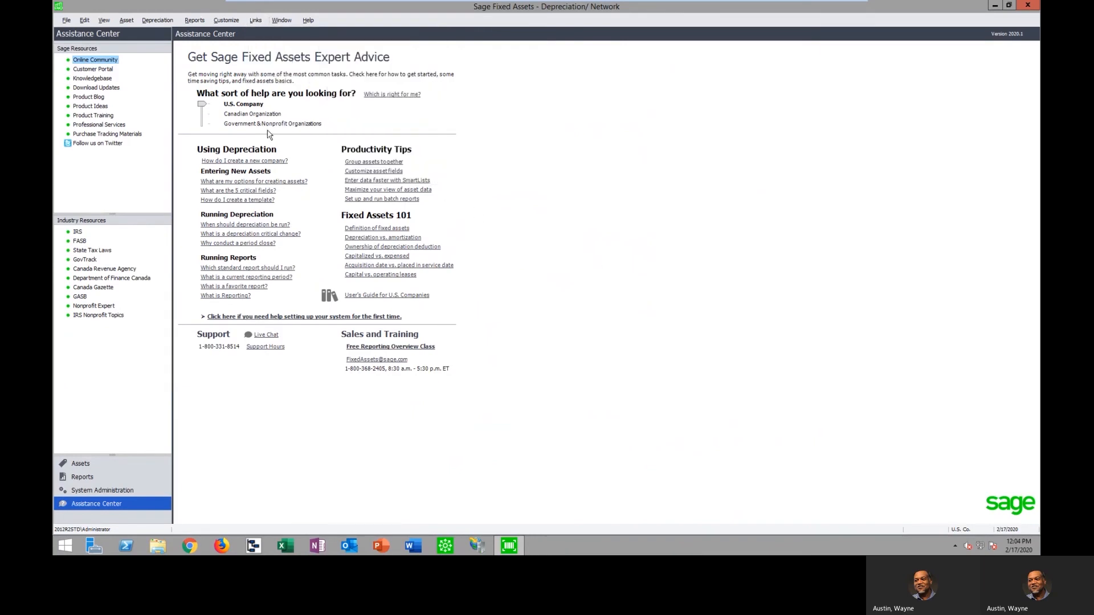
click(255, 20)
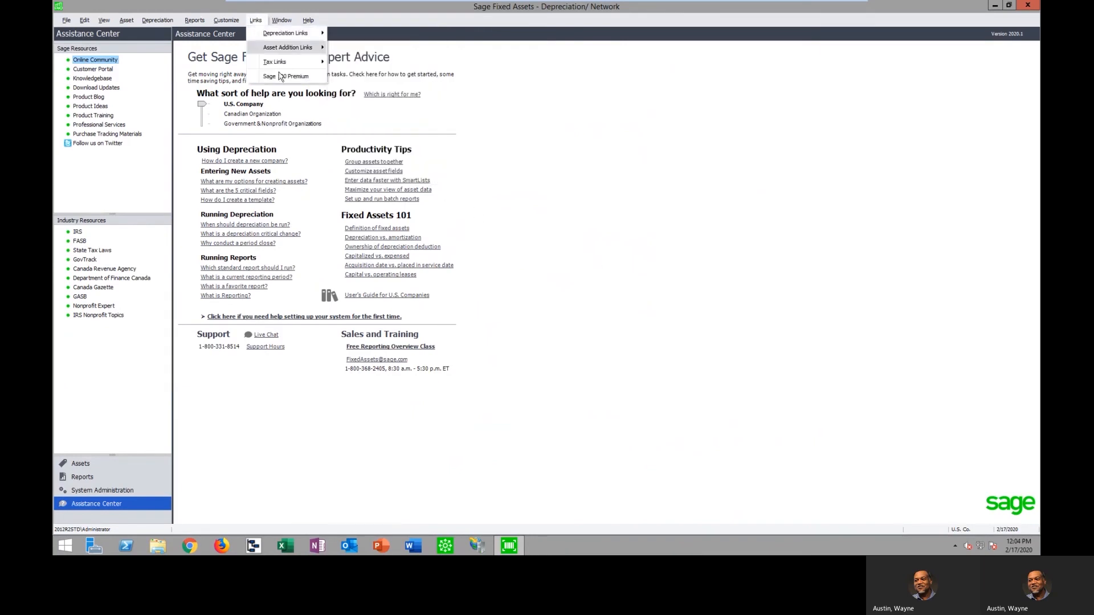
mouse_move(283, 65)
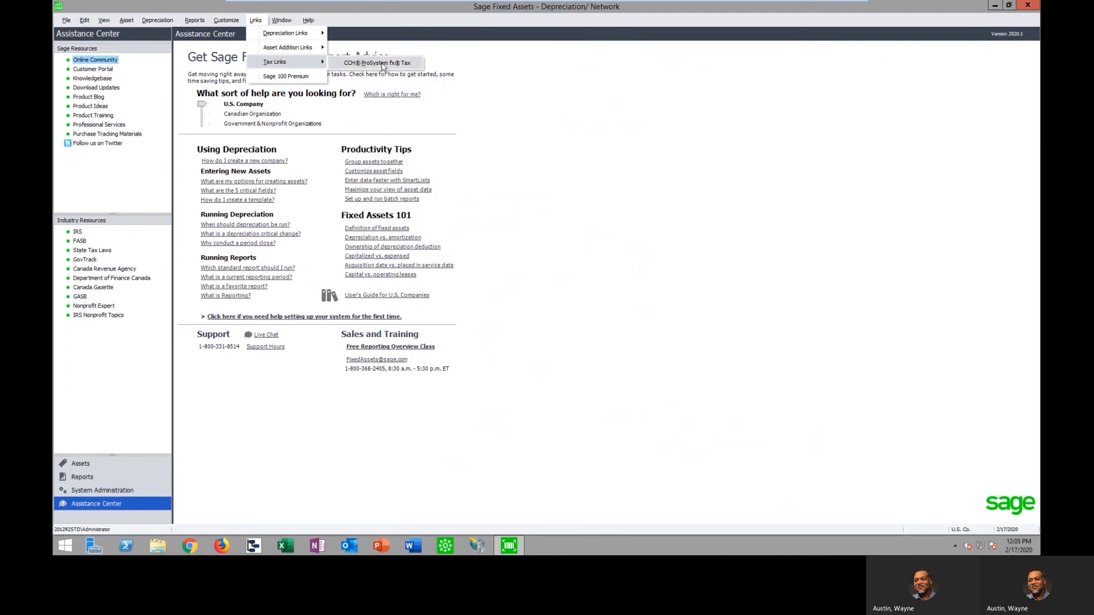
click(632, 309)
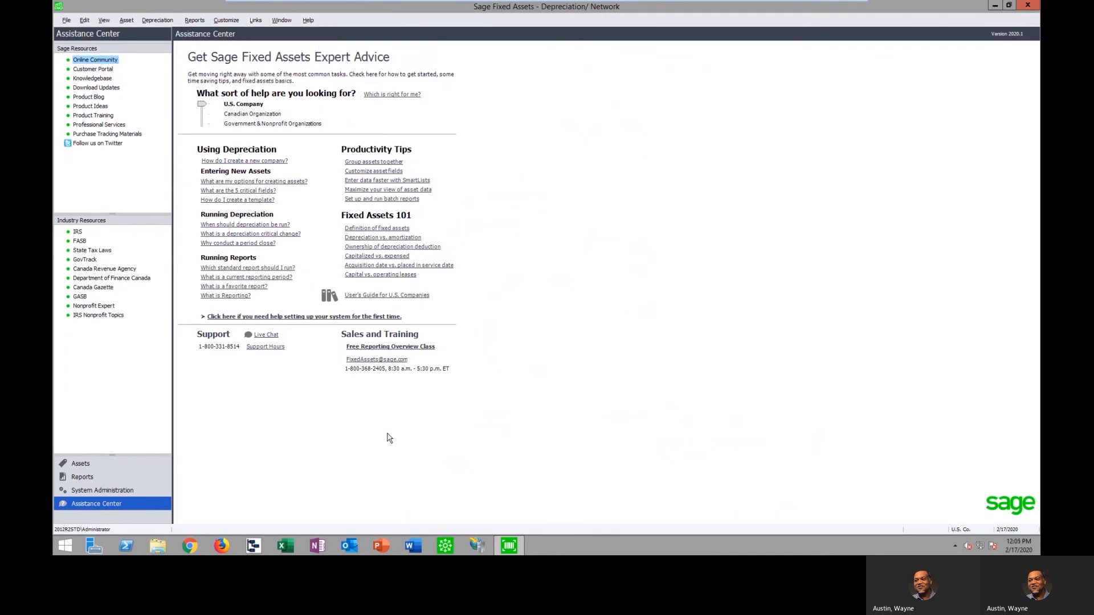
Reopen the Westfields Bakery - Trng company and go to its reports
click(62, 21)
click(91, 45)
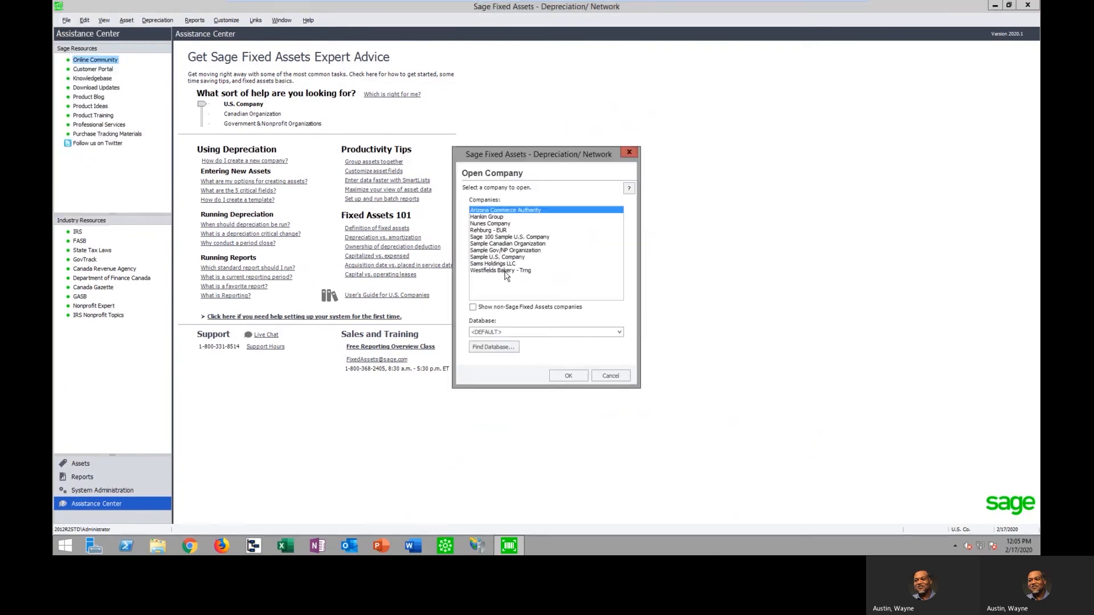
click(510, 271)
click(568, 376)
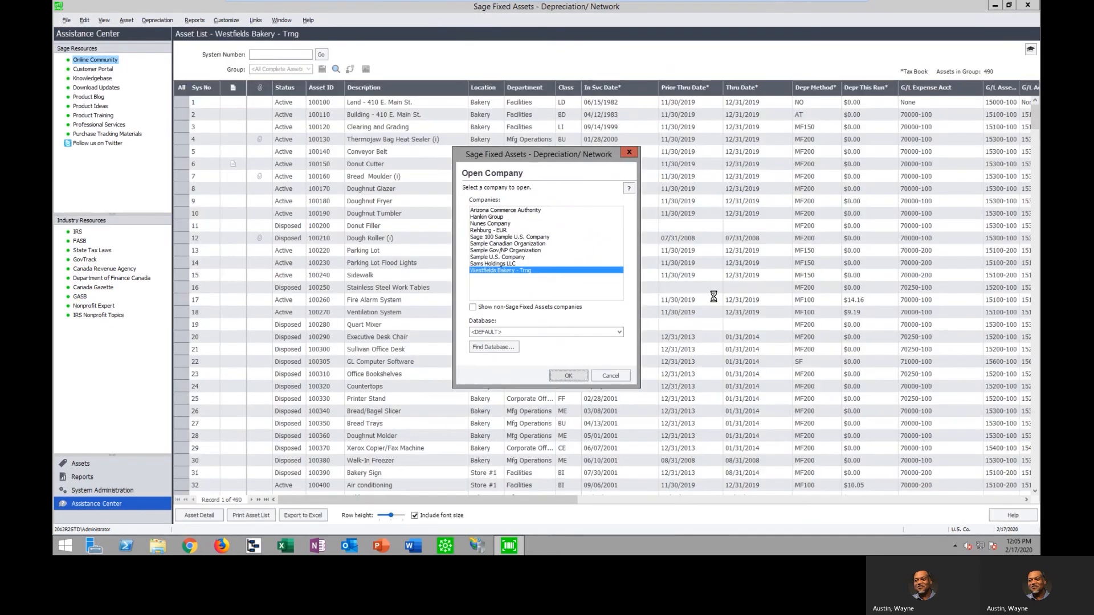
click(82, 476)
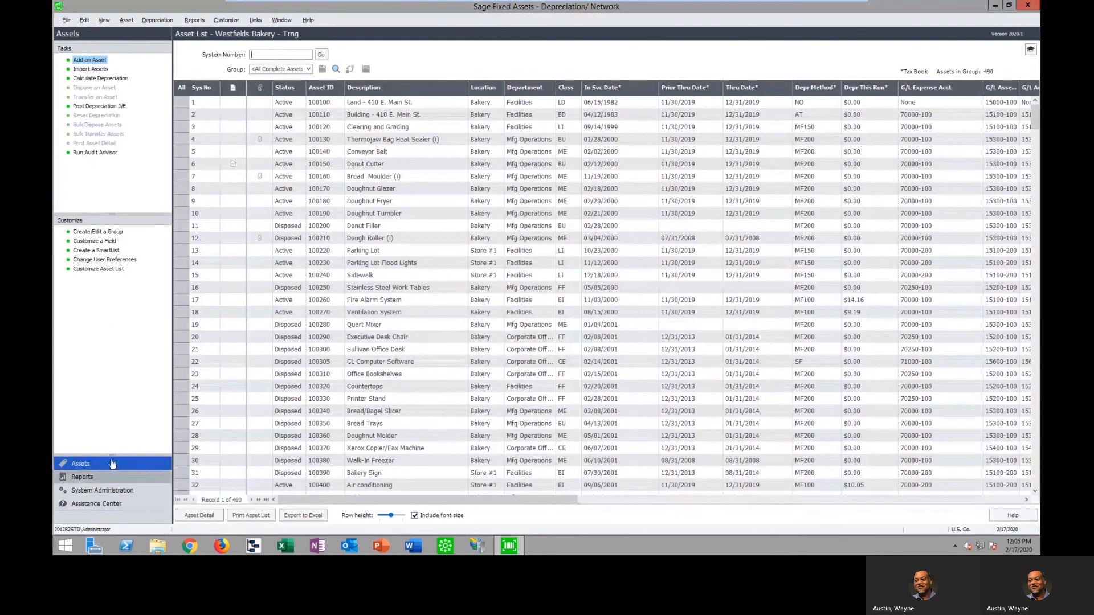
Run the Annual Projection report for the Tax and Internal books, projecting 5 years from the current reporting period
drag(320, 172, 323, 144)
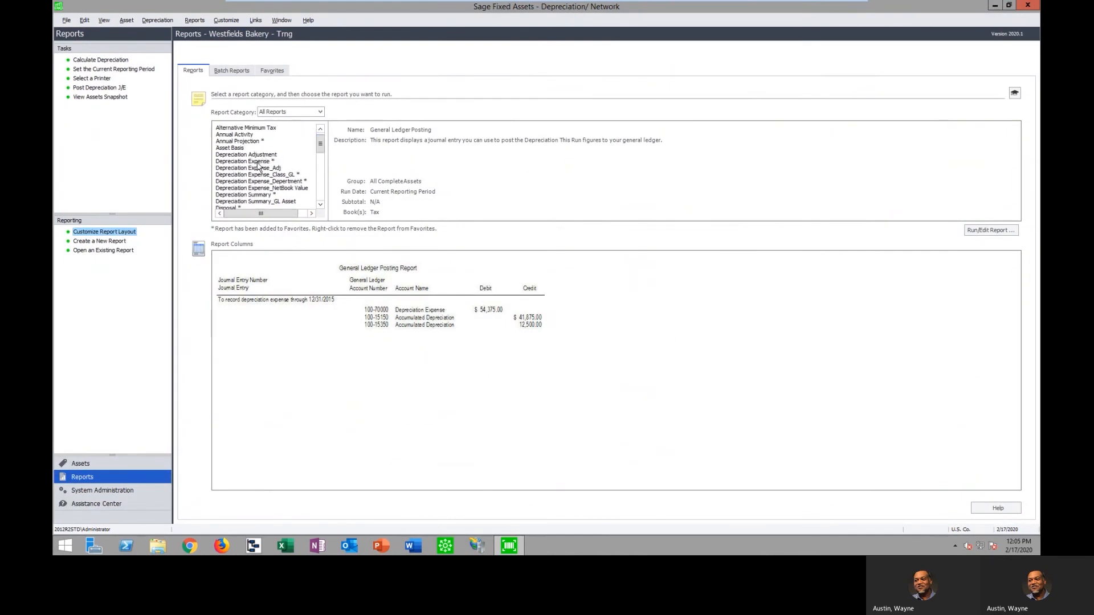
click(252, 141)
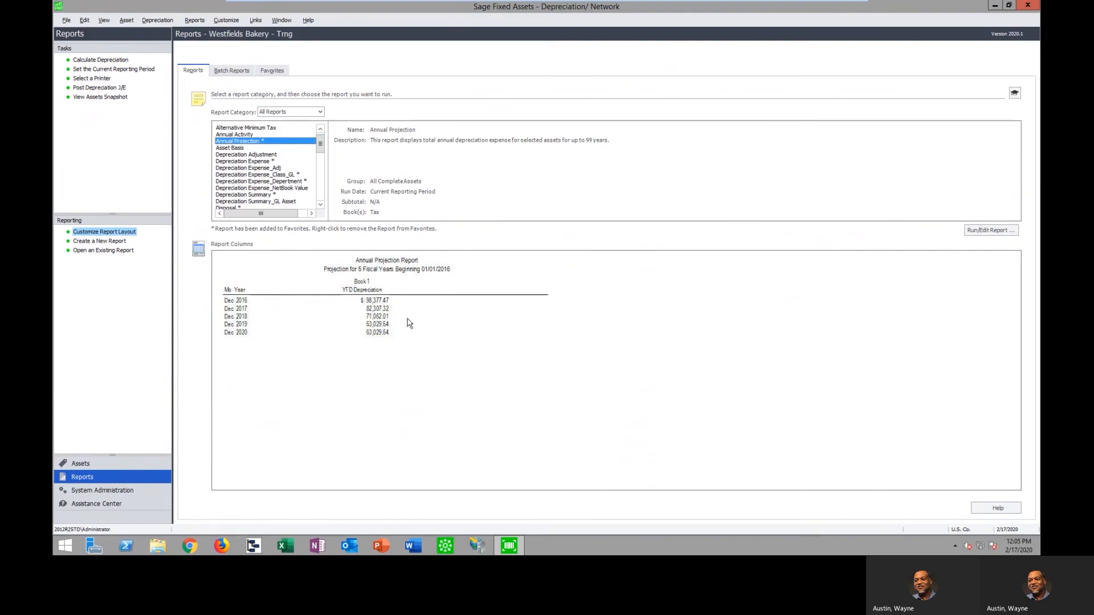
click(980, 231)
click(470, 264)
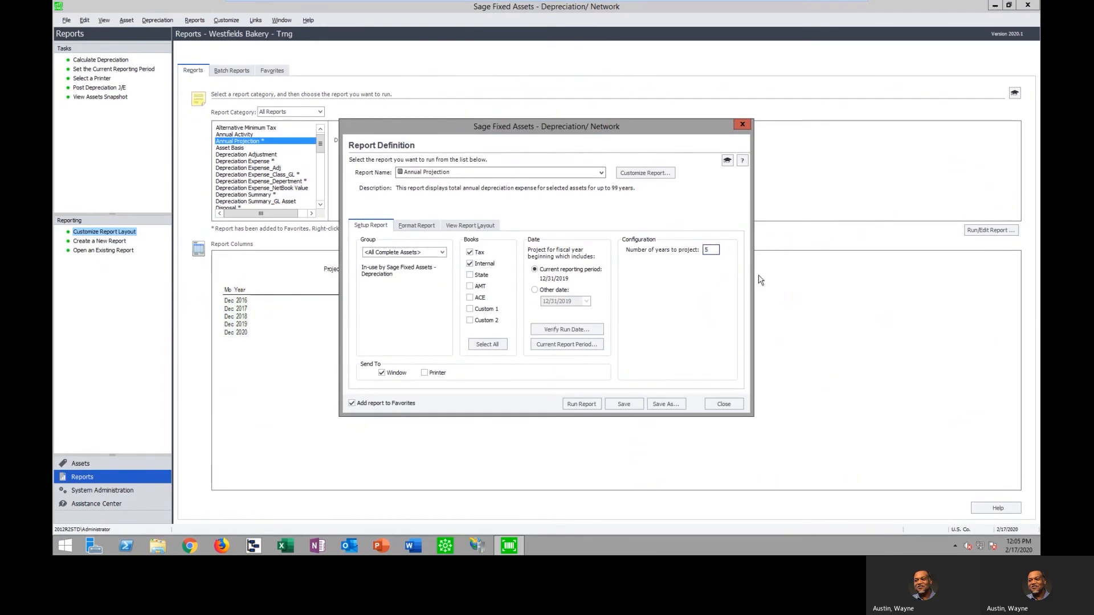
click(582, 405)
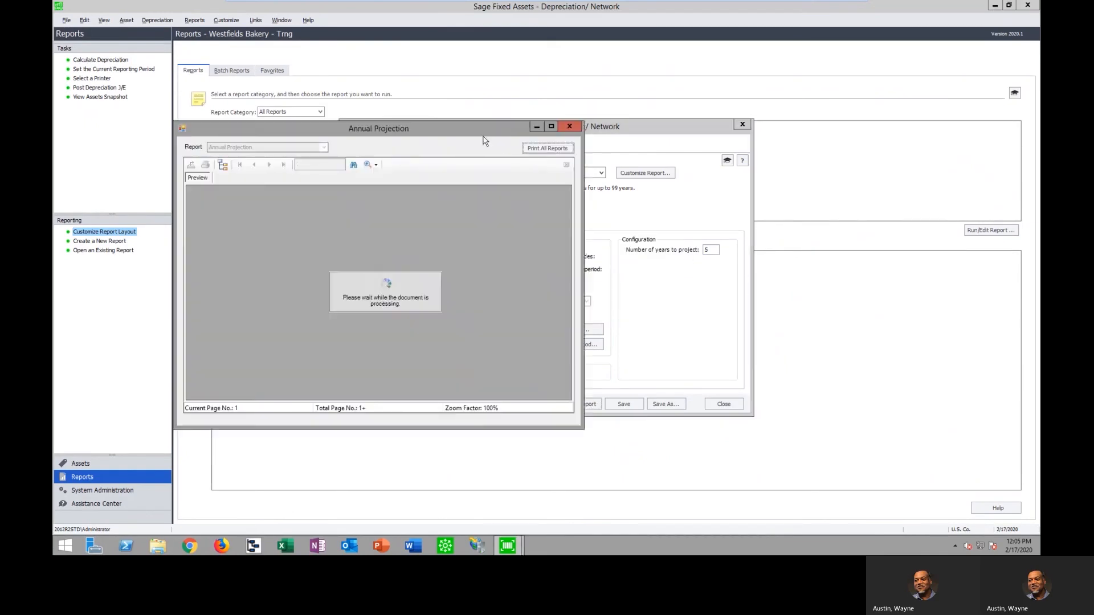
Review the Annual Projection report maximized at 200% zoom, and close the report and its definition
click(551, 126)
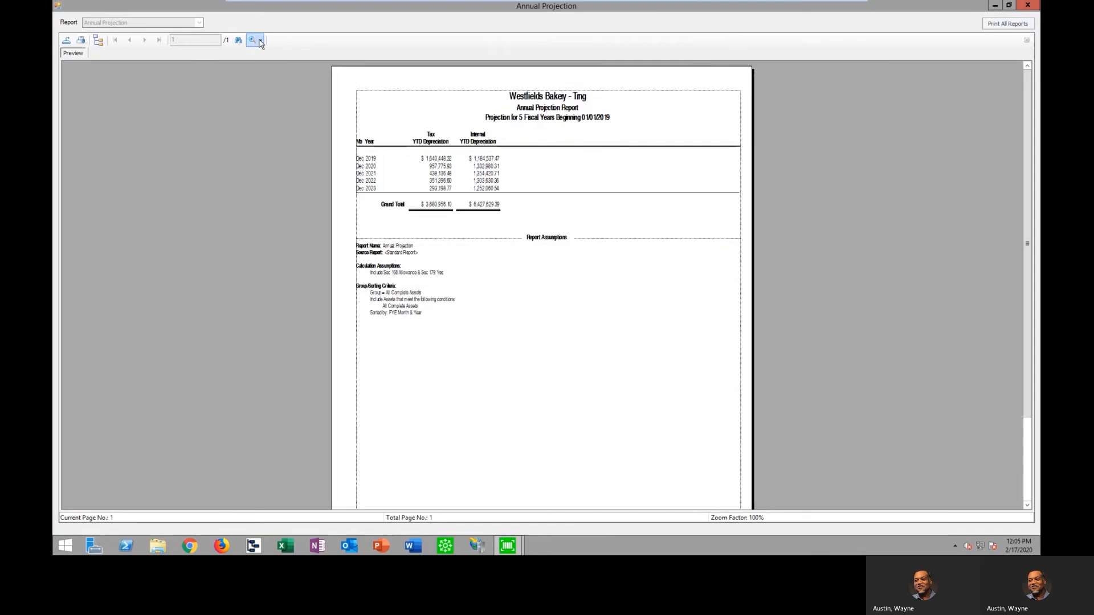
click(260, 41)
click(272, 99)
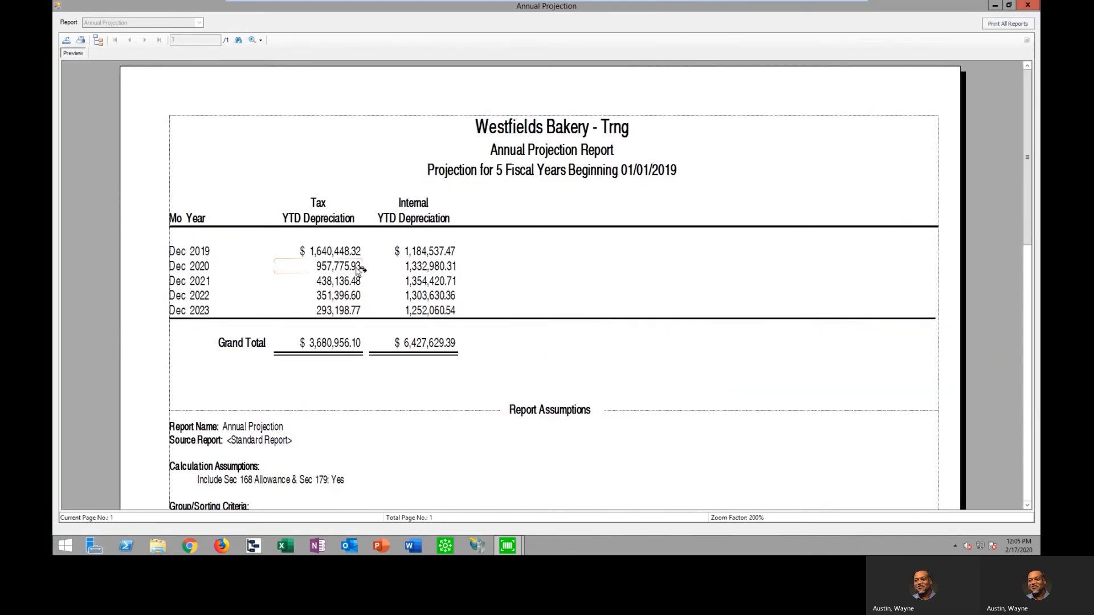
click(1028, 5)
click(734, 404)
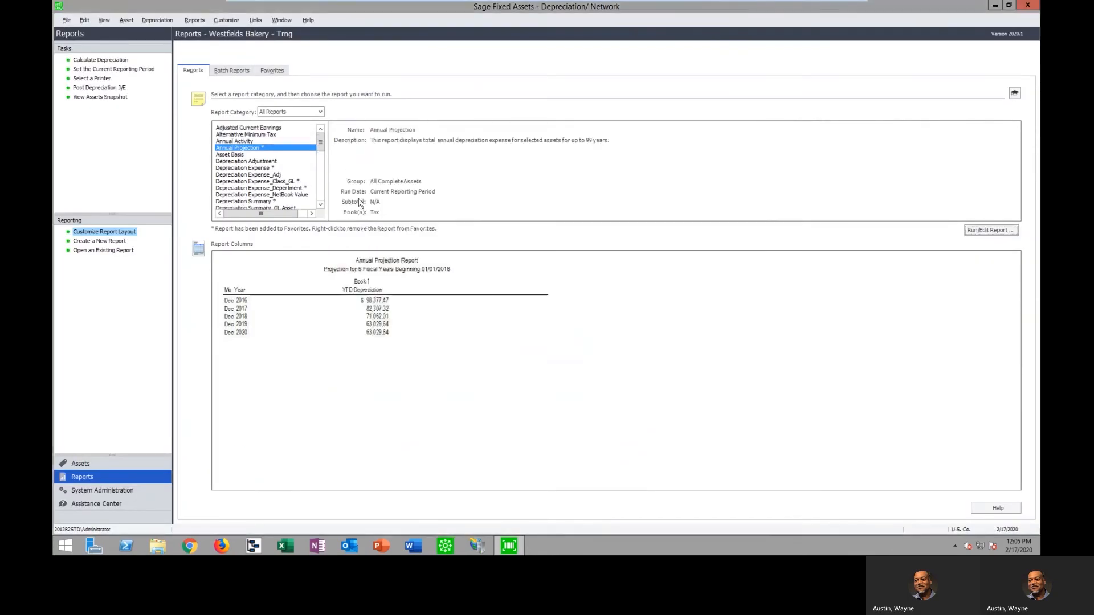
Run the Monthly Projection report for the Tax and Internal books, for the fiscal year beginning 01/01/2021
drag(320, 144, 319, 178)
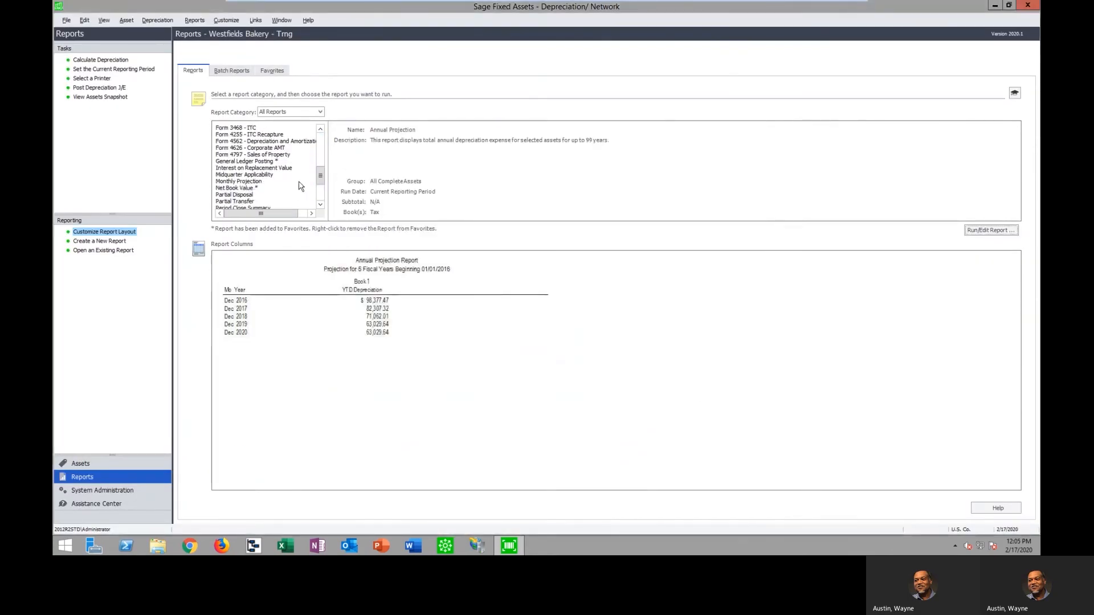
click(258, 182)
click(984, 232)
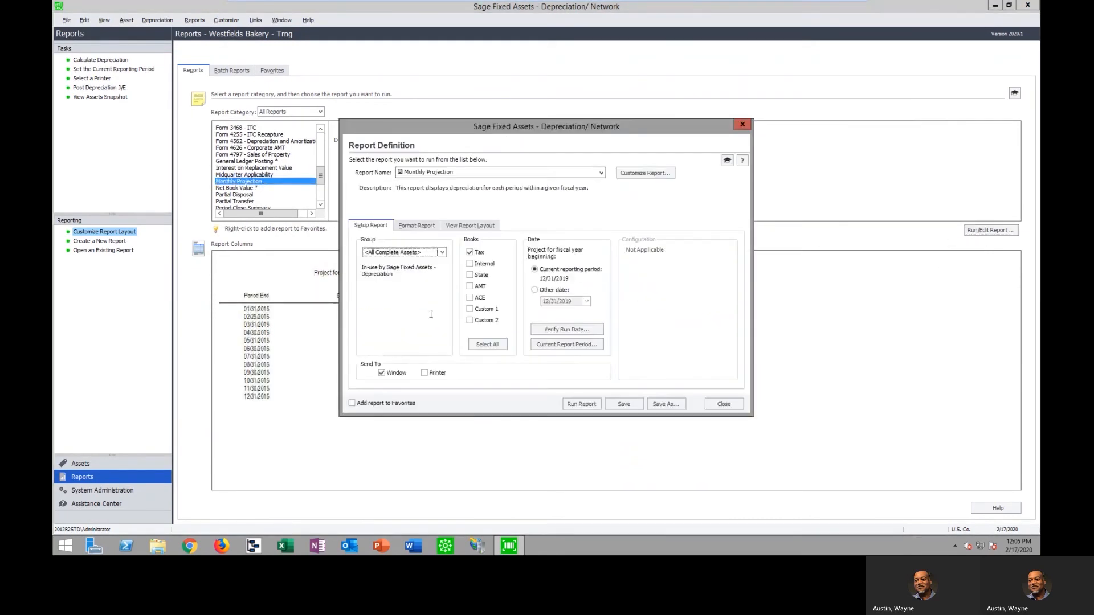
click(470, 265)
click(534, 290)
click(547, 302)
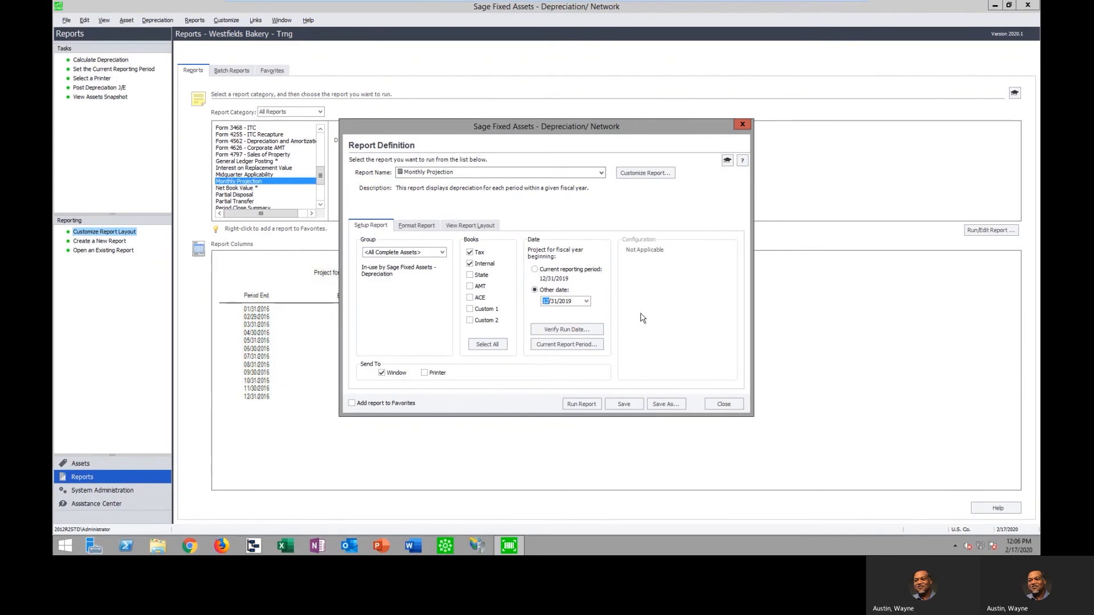
text(010120)
click(582, 404)
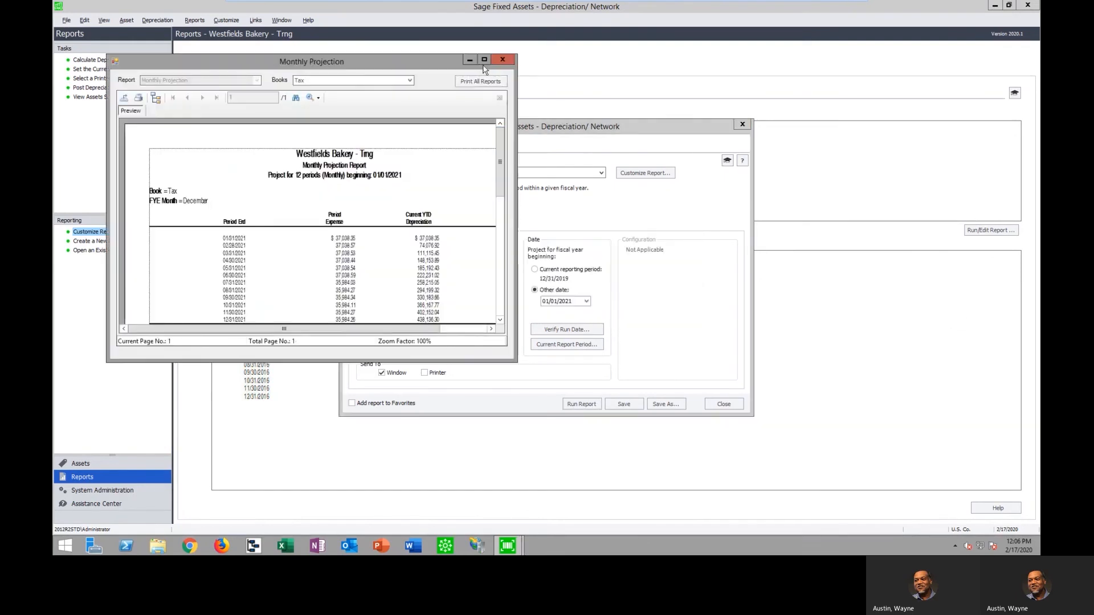
Maximize the Monthly Projection report and view it at 150% zoom
click(484, 59)
click(261, 40)
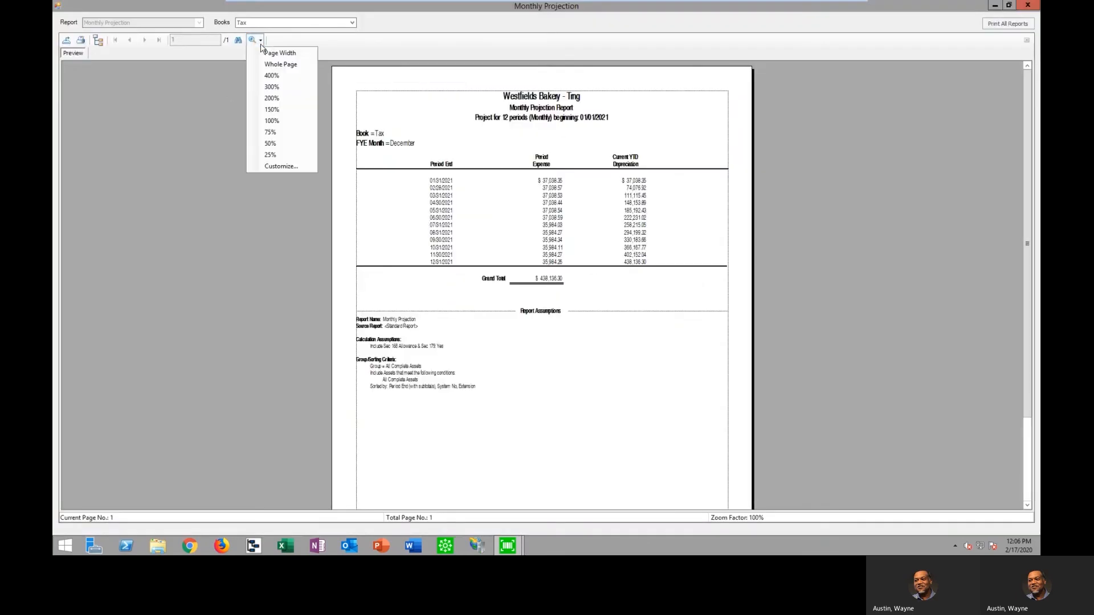
click(274, 109)
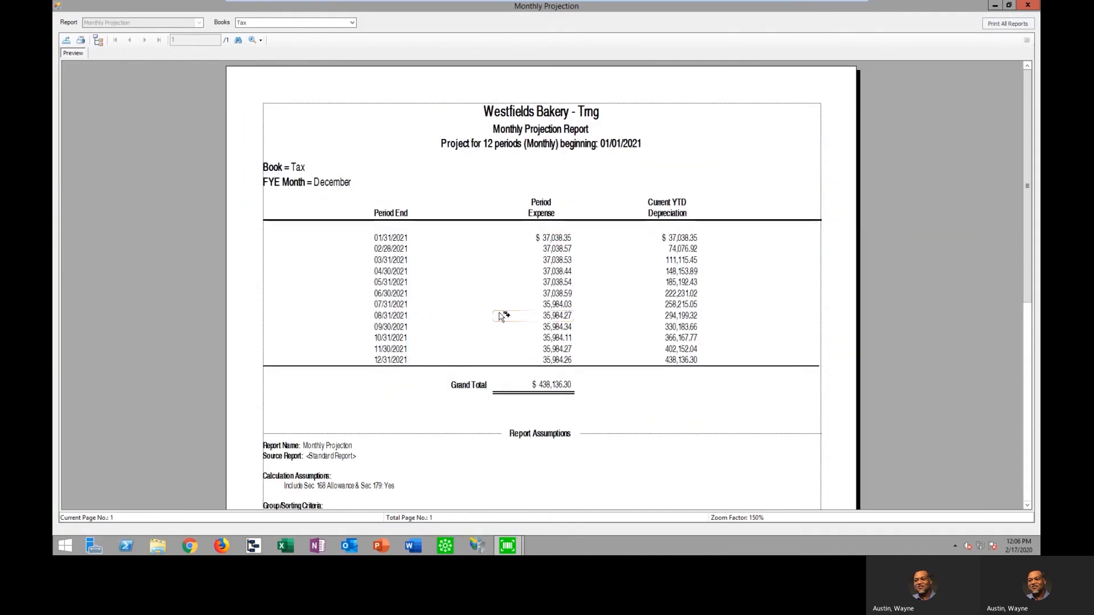
Drill down into the 04/30/2021 period of the Monthly Projection report and examine each asset's period expense and year-to-date depreciation
click(401, 272)
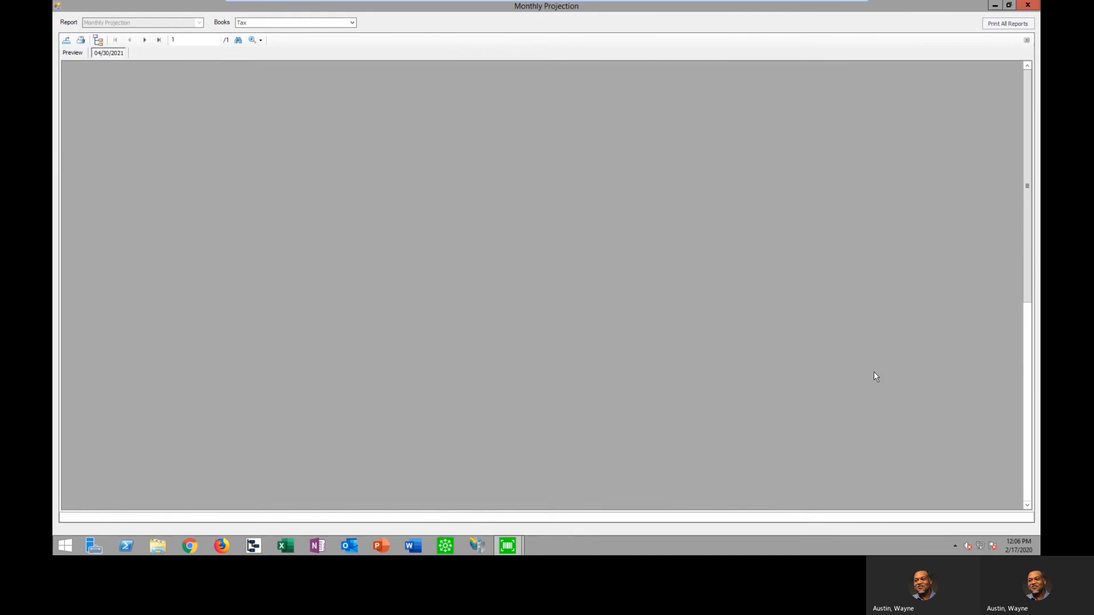
scroll(946, 368, down, 5)
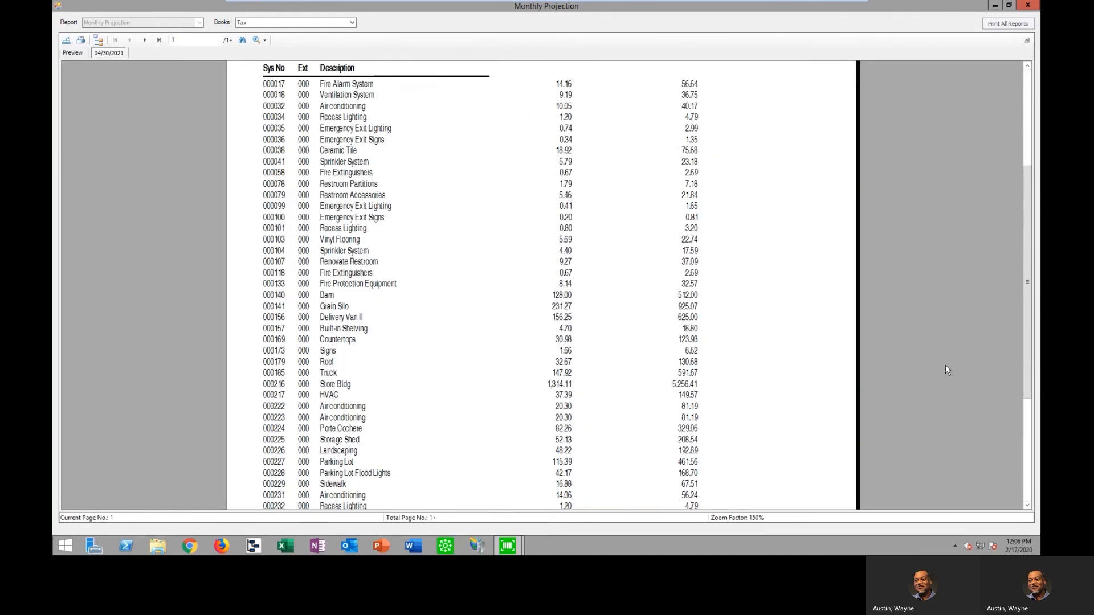
scroll(945, 370, down, 5)
scroll(991, 420, down, 2)
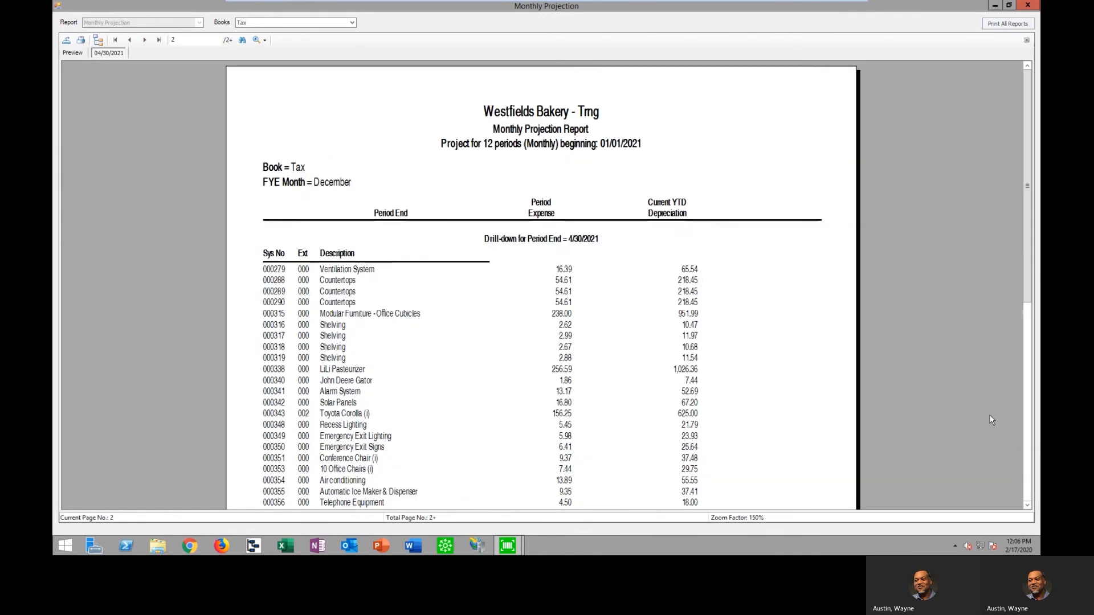
scroll(991, 420, down, 3)
scroll(953, 402, down, 2)
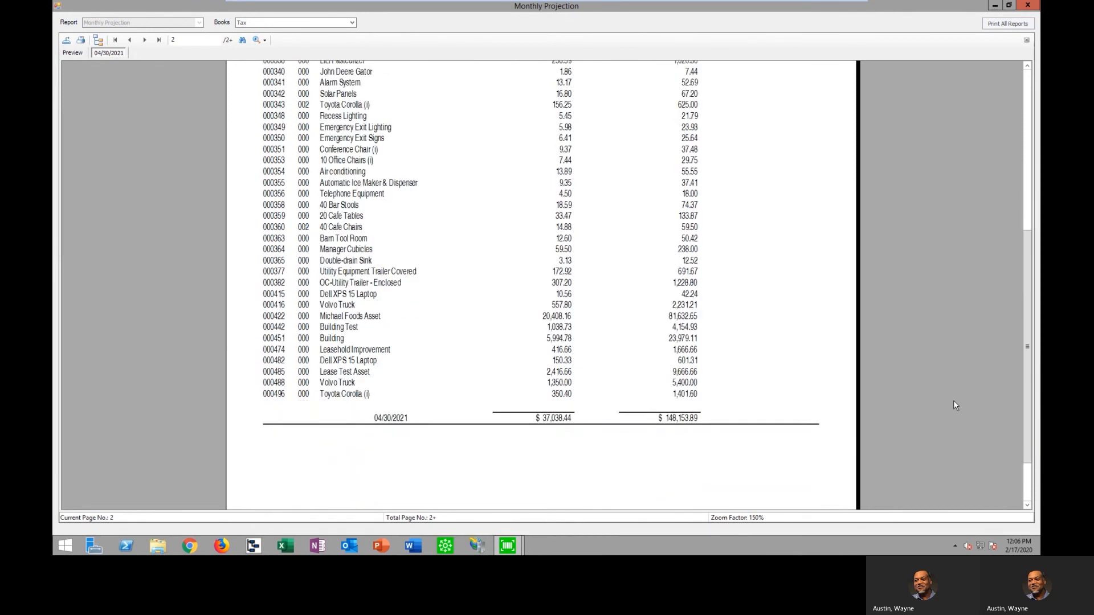
scroll(952, 400, up, 3)
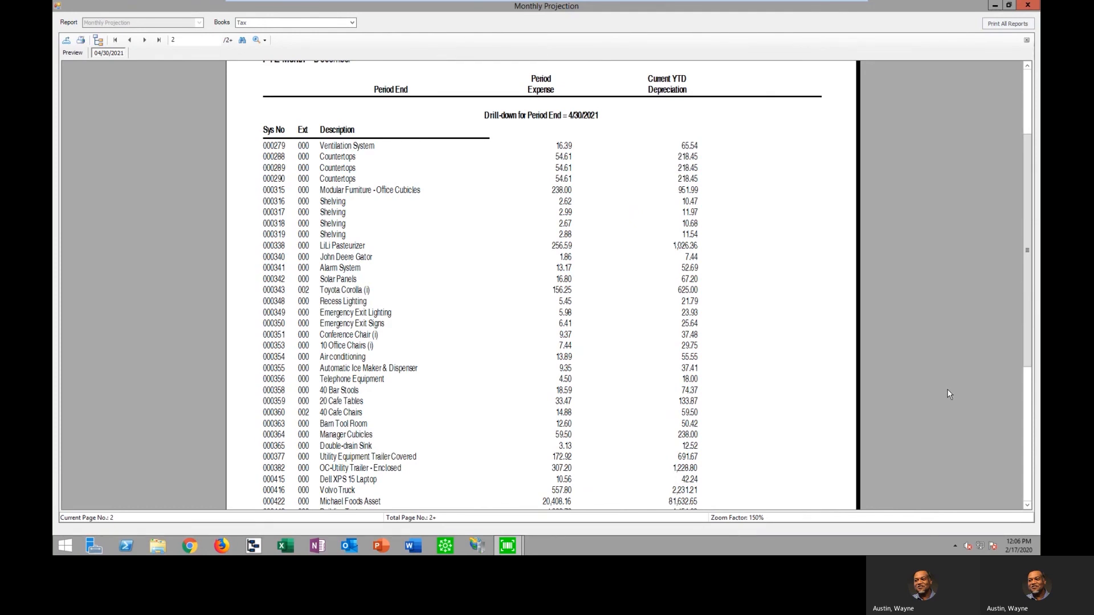
scroll(947, 390, down, 1)
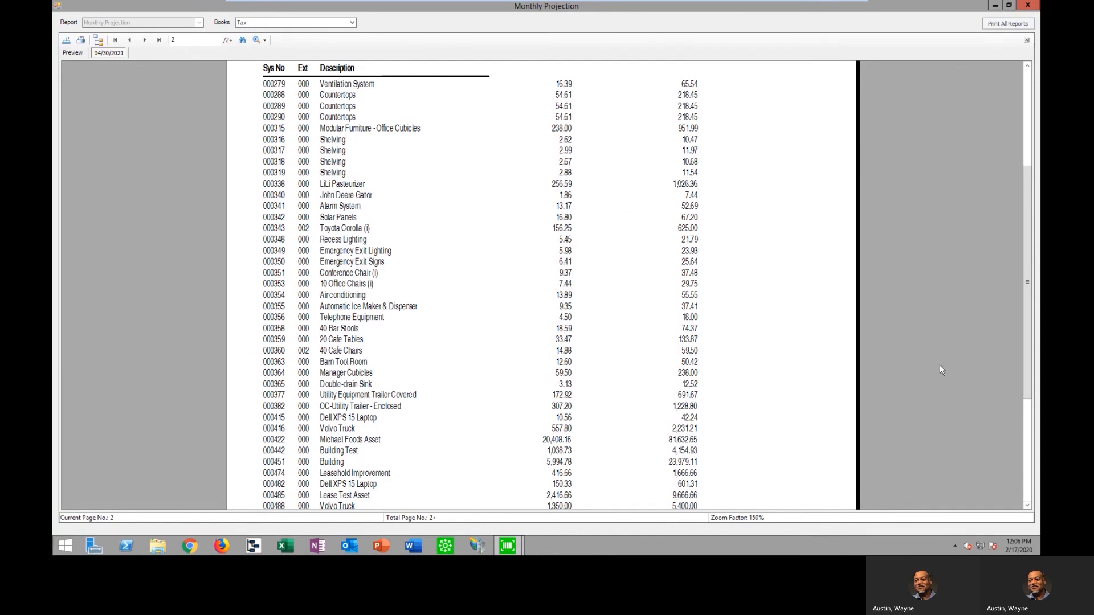
Return to the Monthly Projection summary preview, and close the report and its definition
click(72, 52)
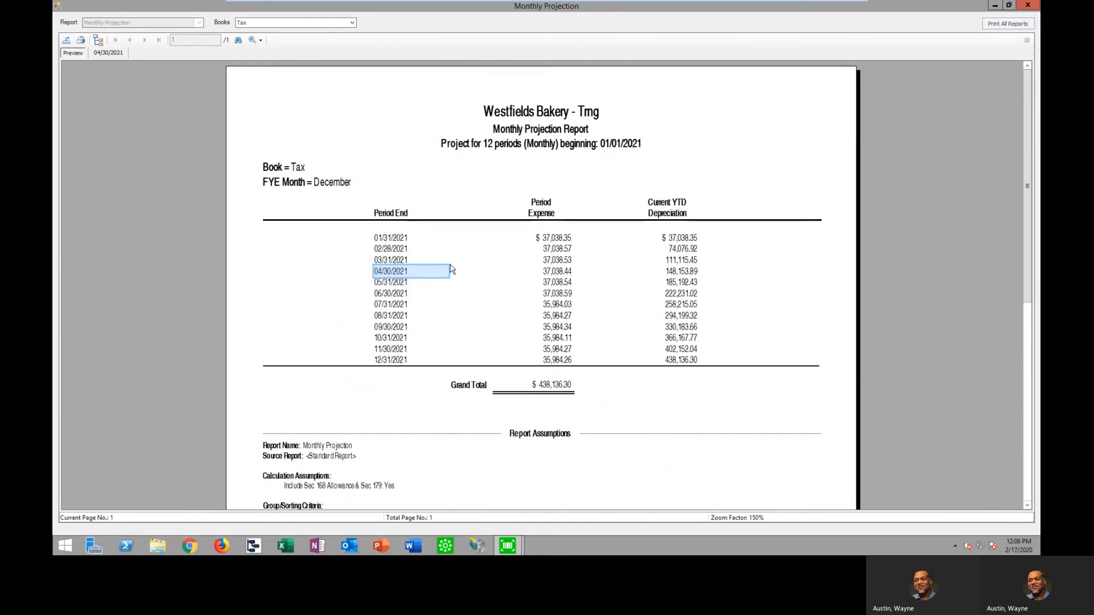
click(1029, 5)
click(738, 405)
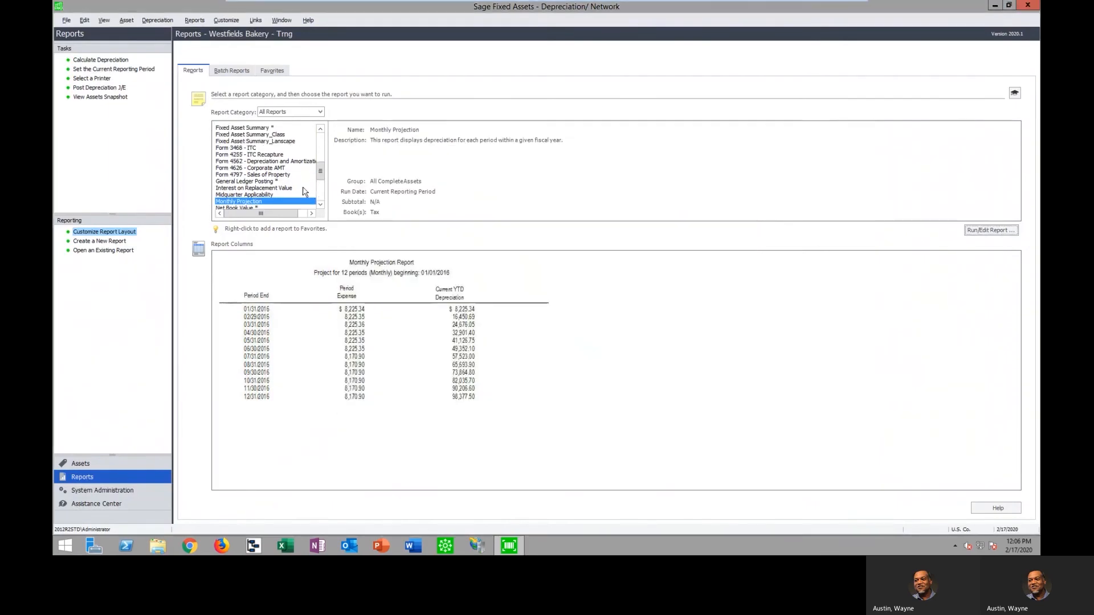
Examine which reports the Monthly Close batch contains, from Depreciation Expense to Net Book Value, and cancel editing the batch
drag(321, 176, 320, 143)
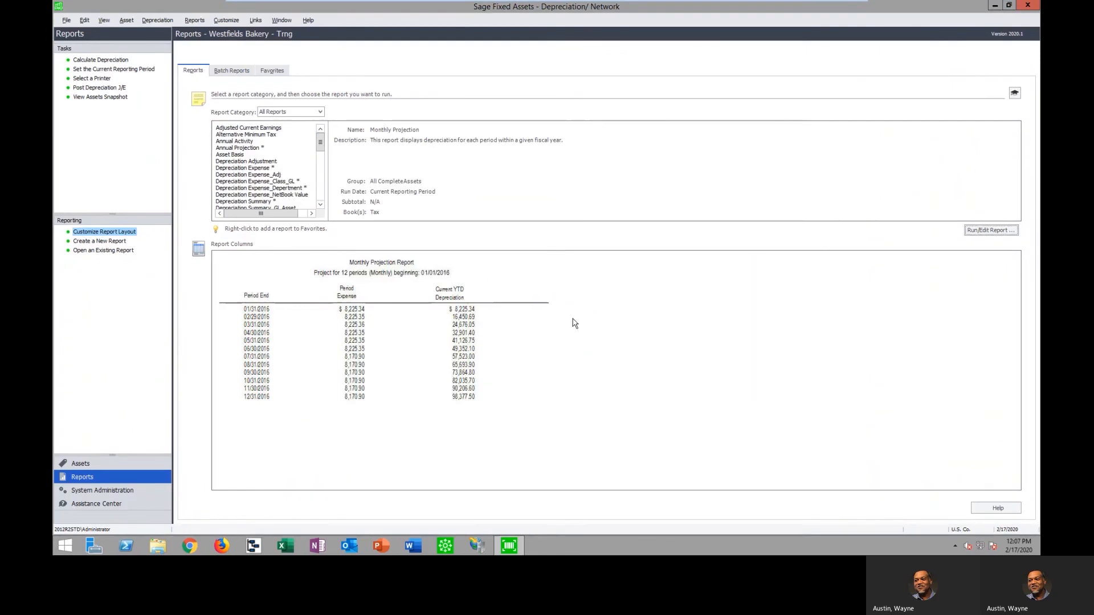
click(237, 72)
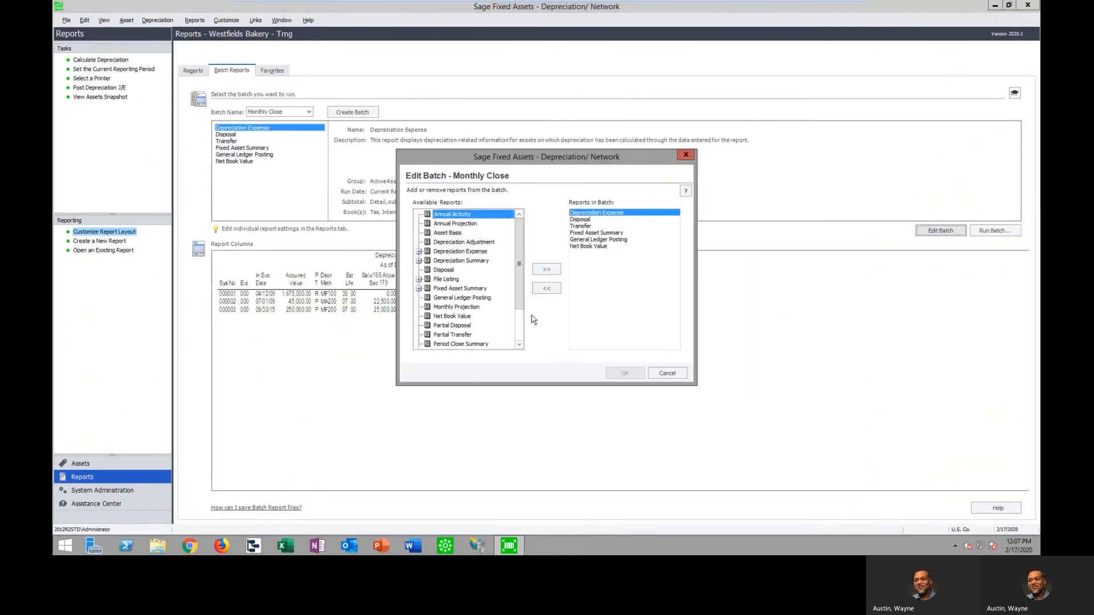
click(585, 219)
click(584, 226)
click(584, 233)
click(591, 246)
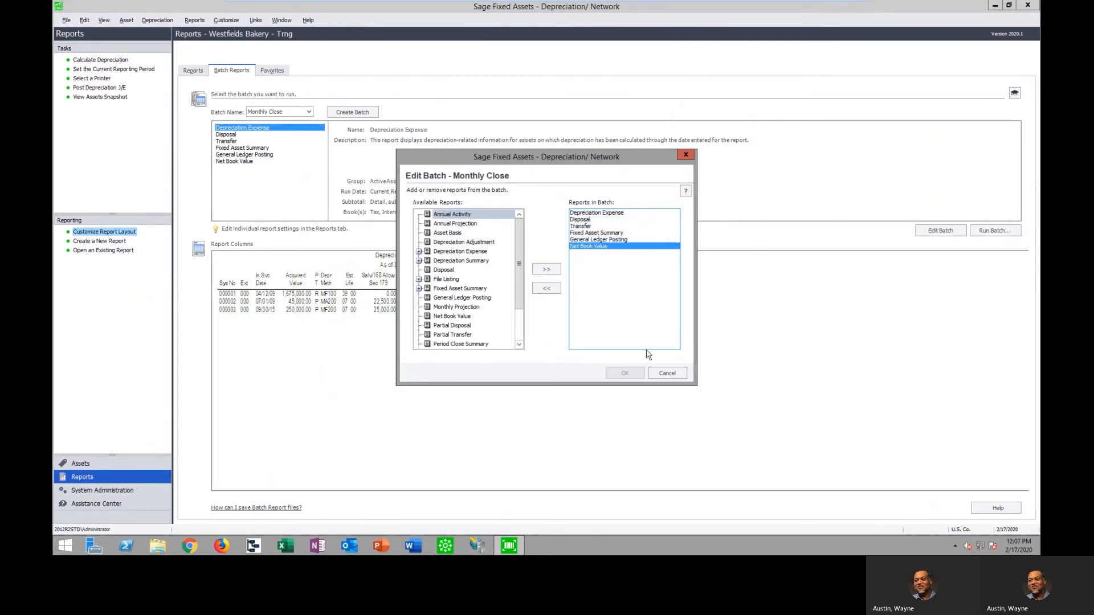
click(679, 374)
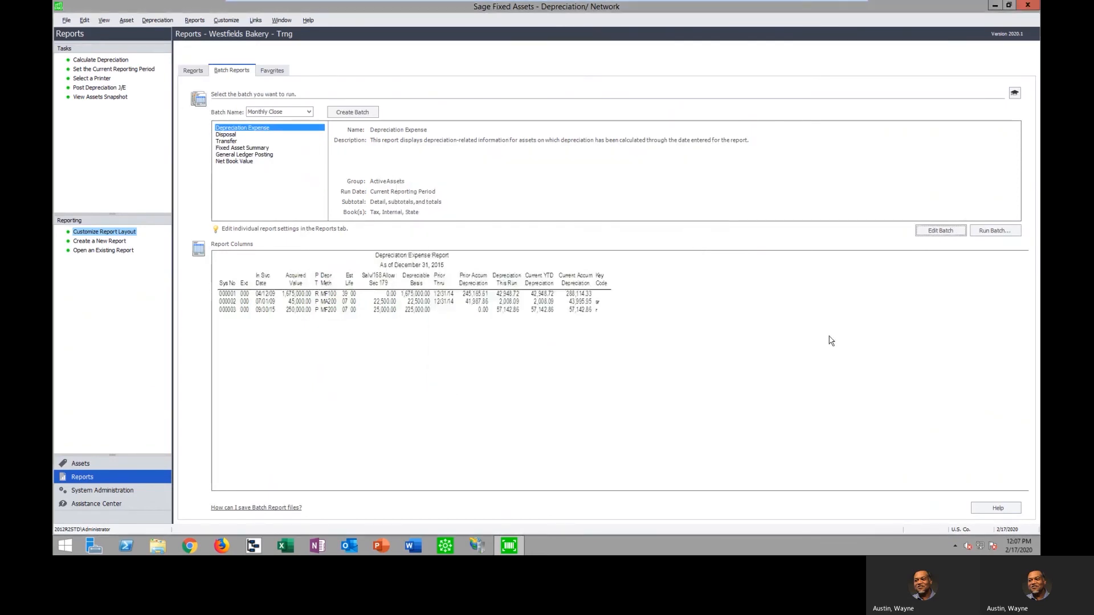
Look through the save file types for running the Monthly Close batch, down to Microsoft Excel Workbook Data-Only, and cancel back to the standard reports
click(996, 232)
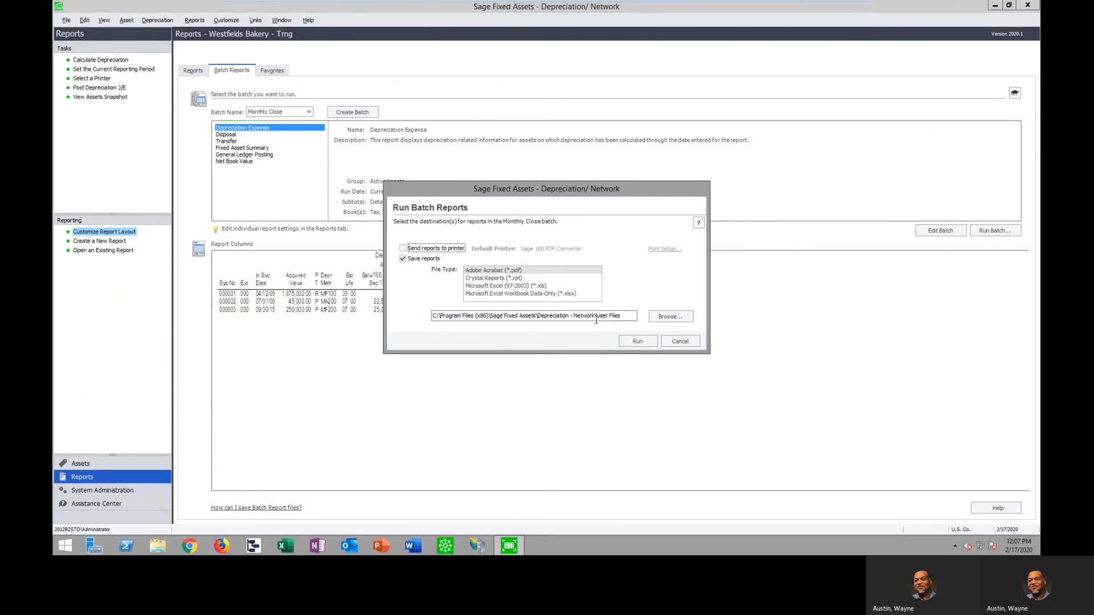
click(494, 279)
click(497, 287)
click(499, 294)
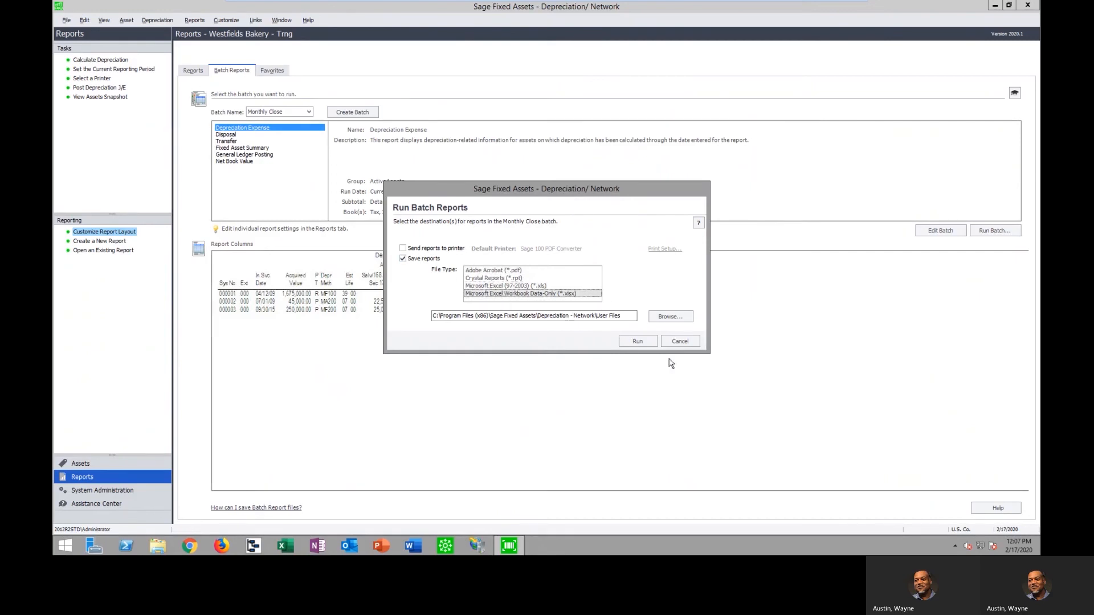
click(680, 341)
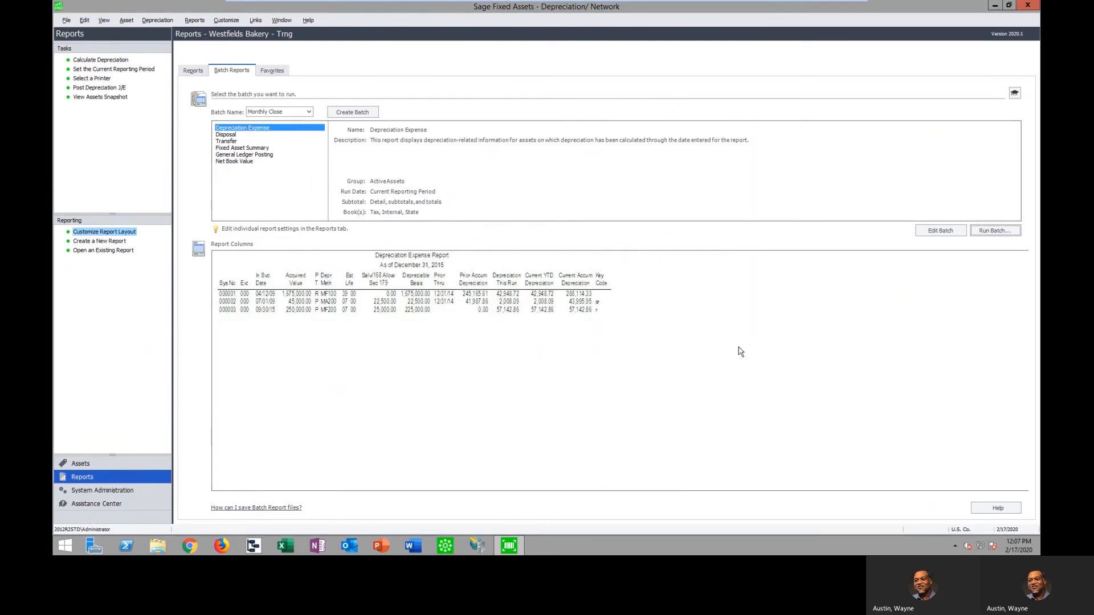
click(192, 70)
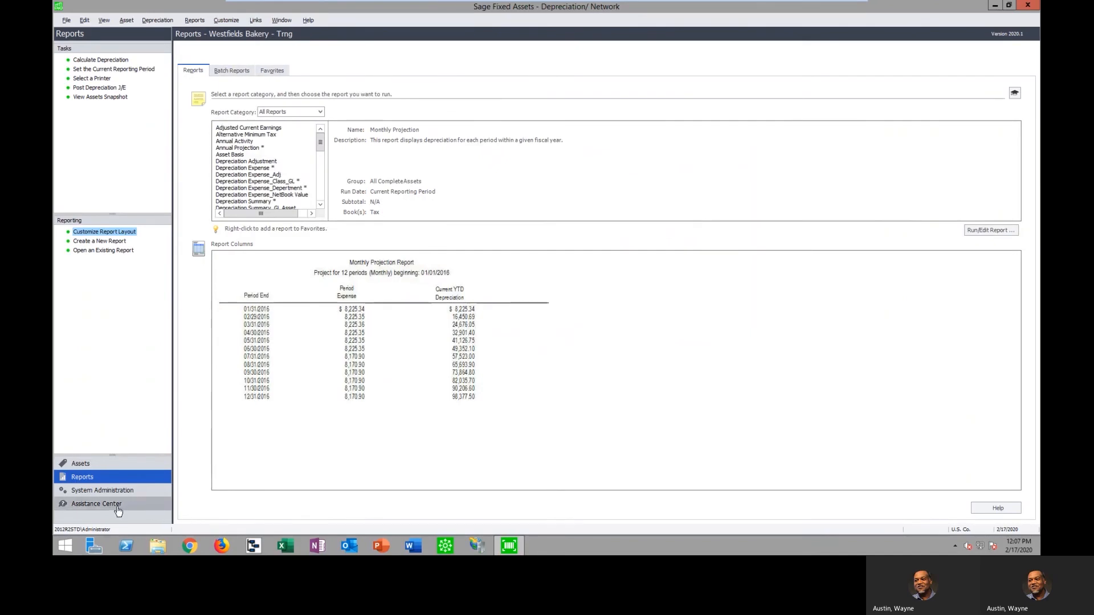
Open the detail of asset 391, the Dell XPS 15 Laptop, from the asset list
click(89, 480)
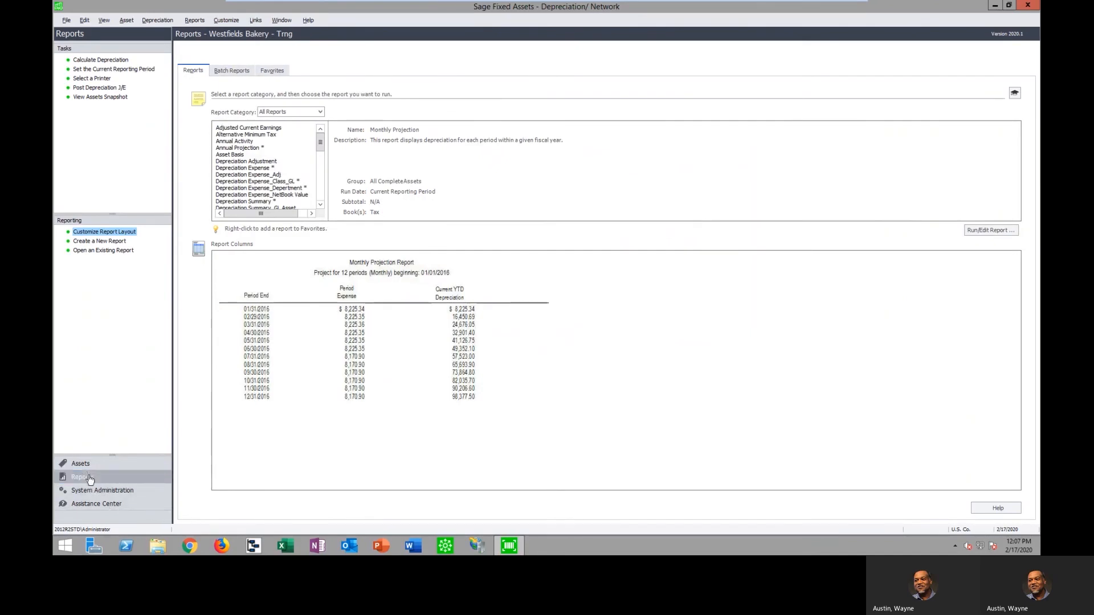
click(86, 464)
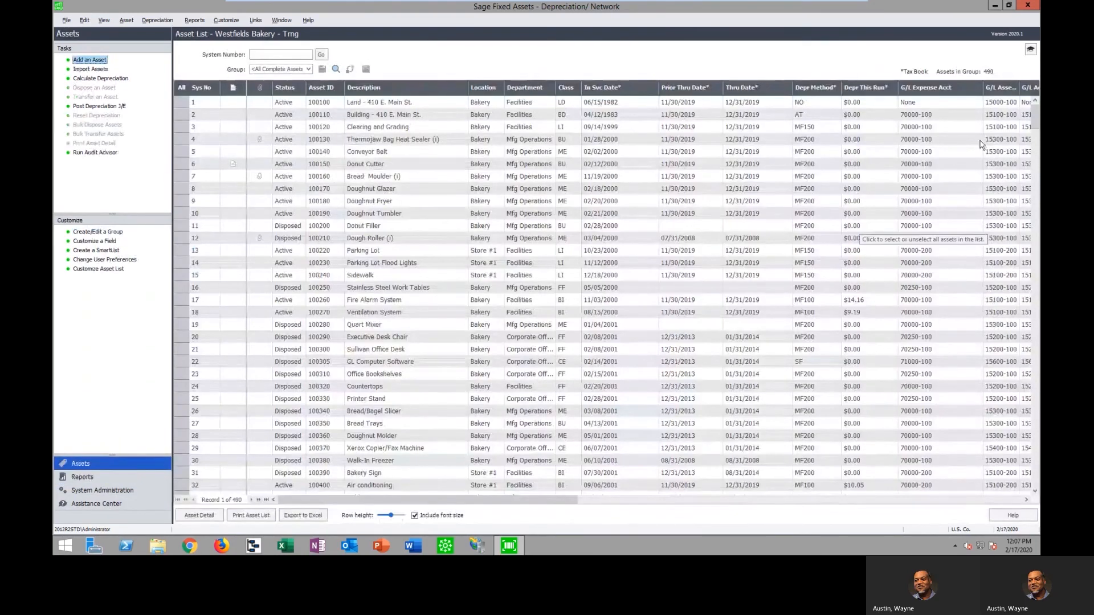
drag(1035, 121, 1036, 407)
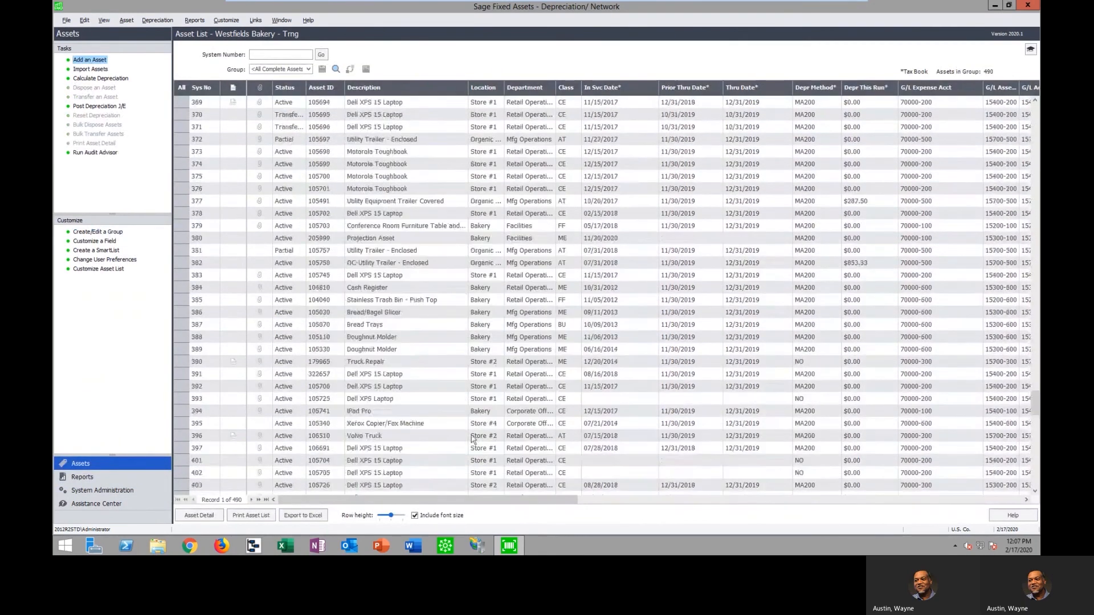
click(394, 374)
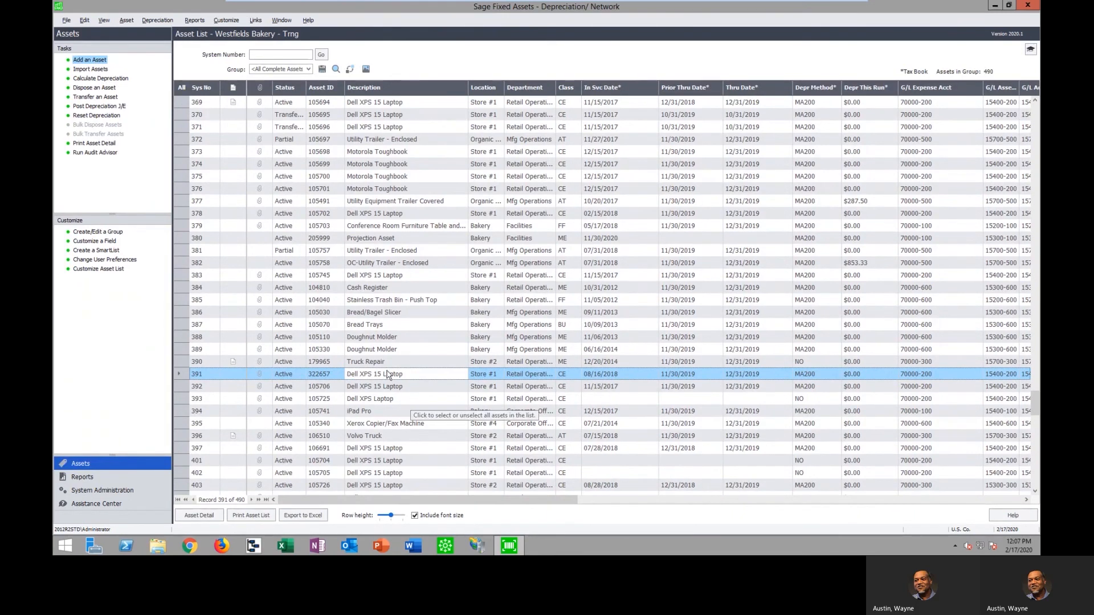
double_click(403, 377)
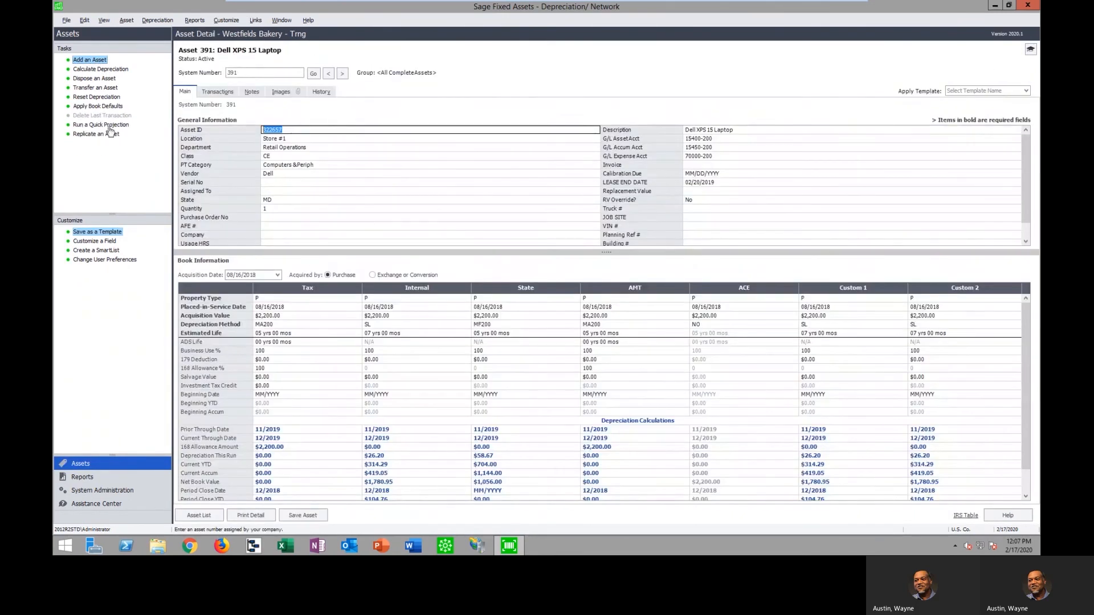
Look up the Sage University classes offered for disposing of an asset from asset 391's disposal form, and cancel the disposal
click(102, 80)
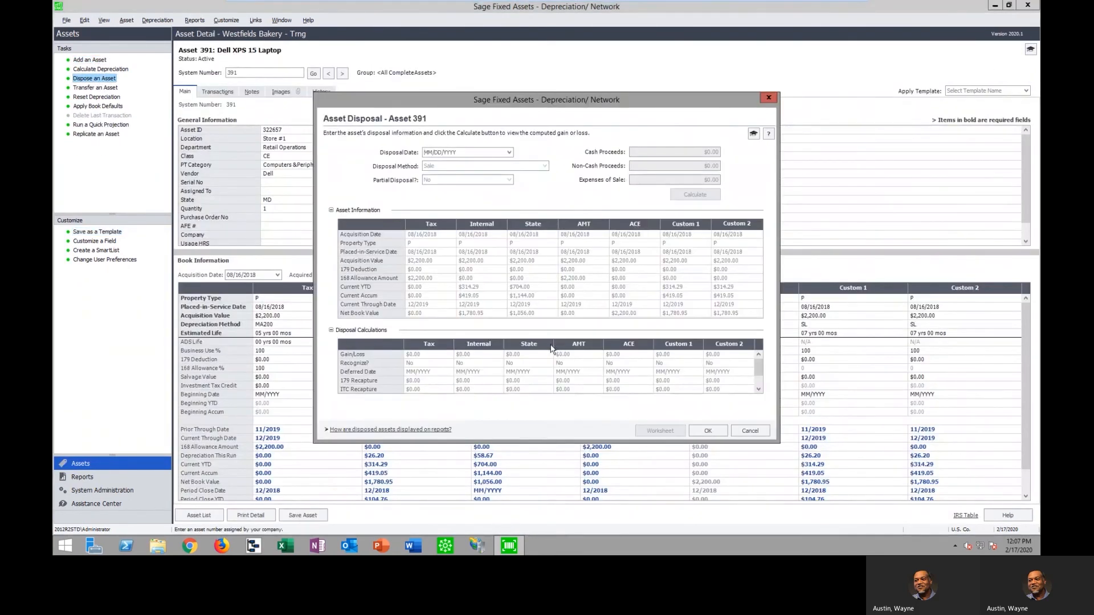
click(753, 135)
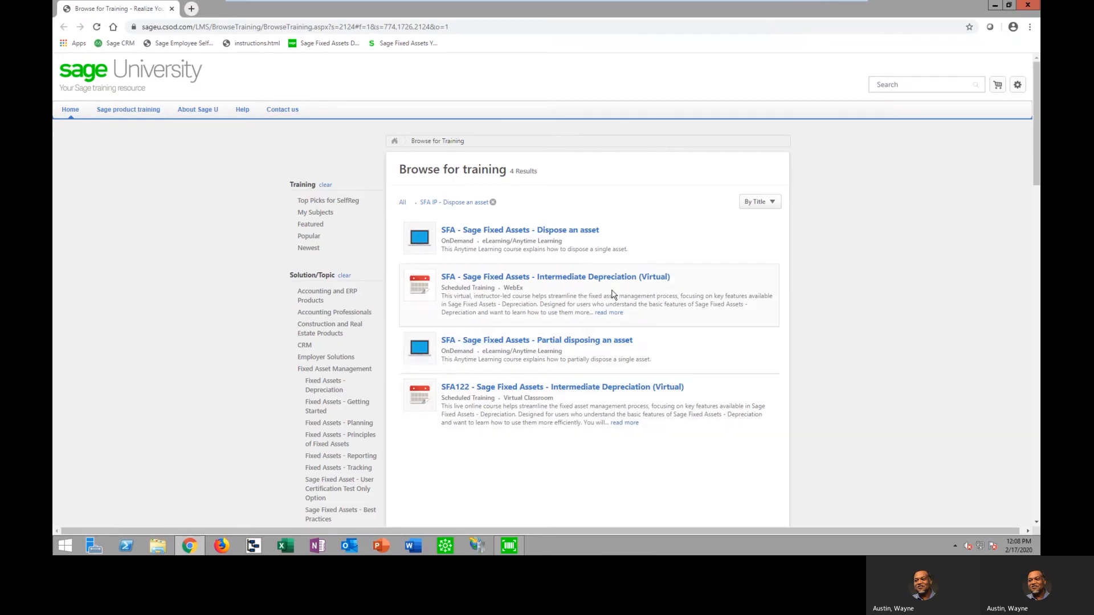
click(1025, 8)
click(752, 430)
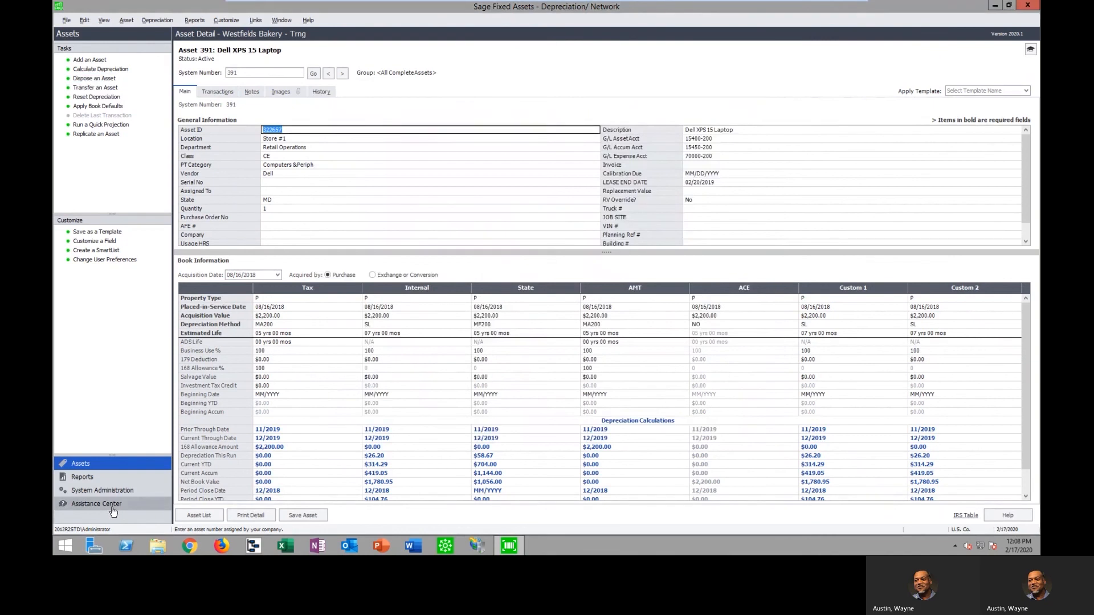
Read the Assistance Center help topic on how to create a template, and return to the reports
click(112, 505)
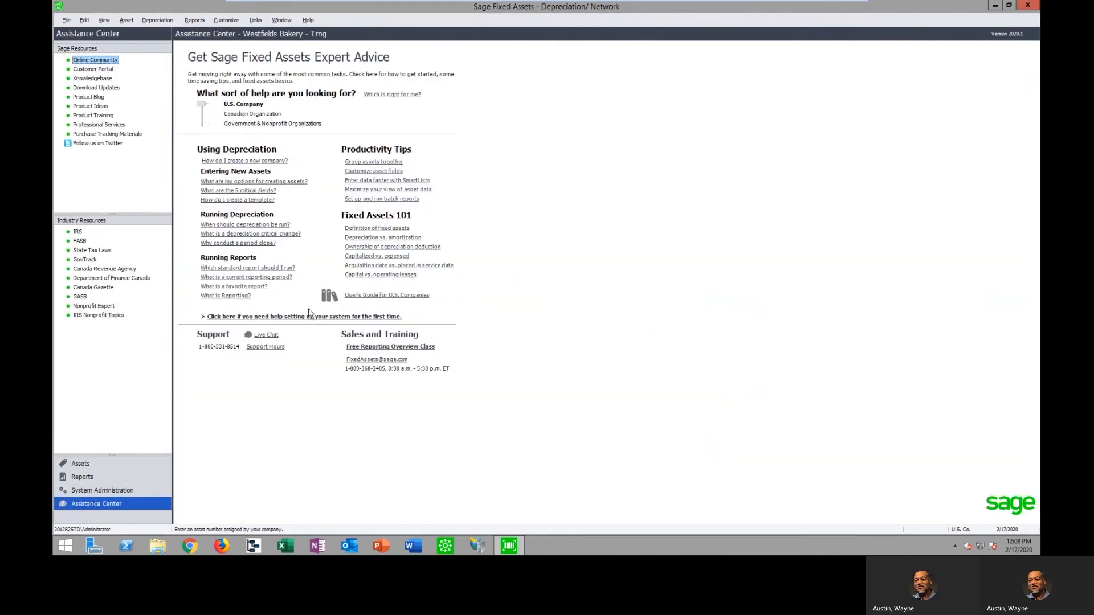
click(244, 200)
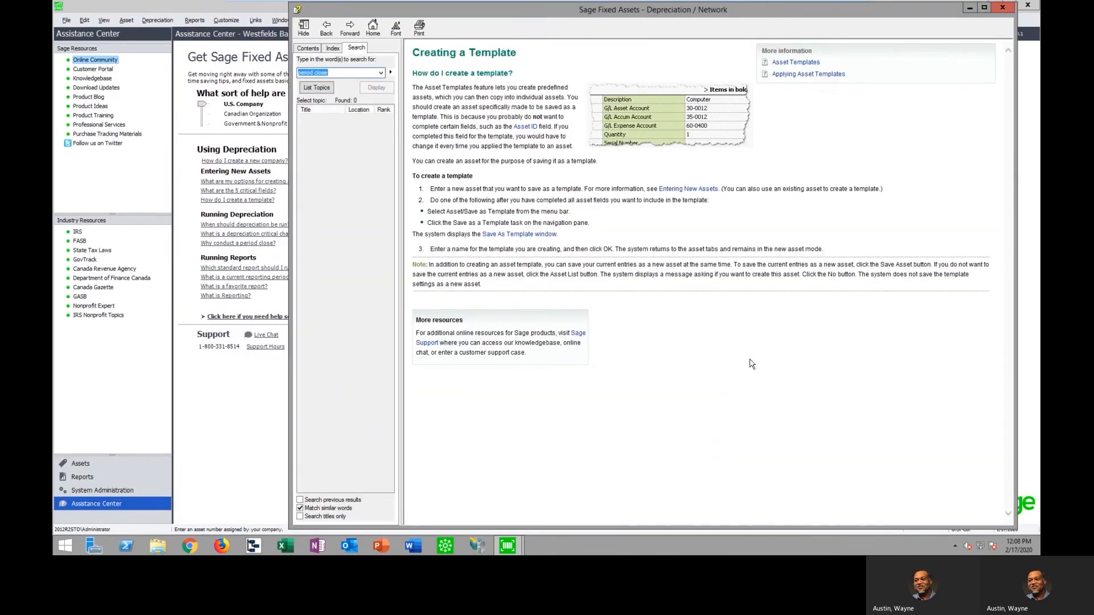
click(1009, 13)
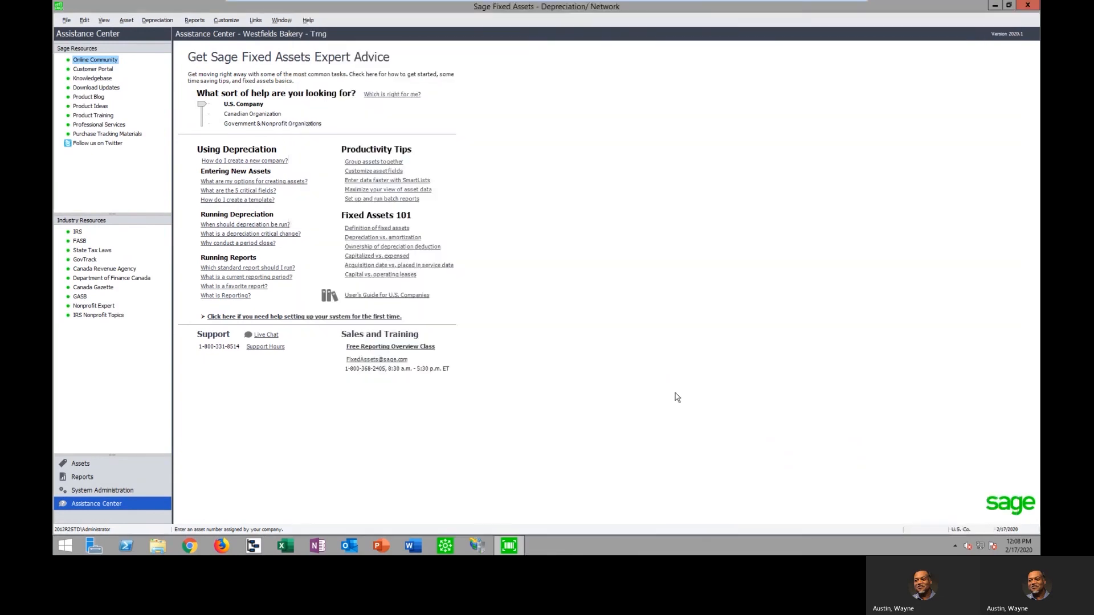
click(85, 465)
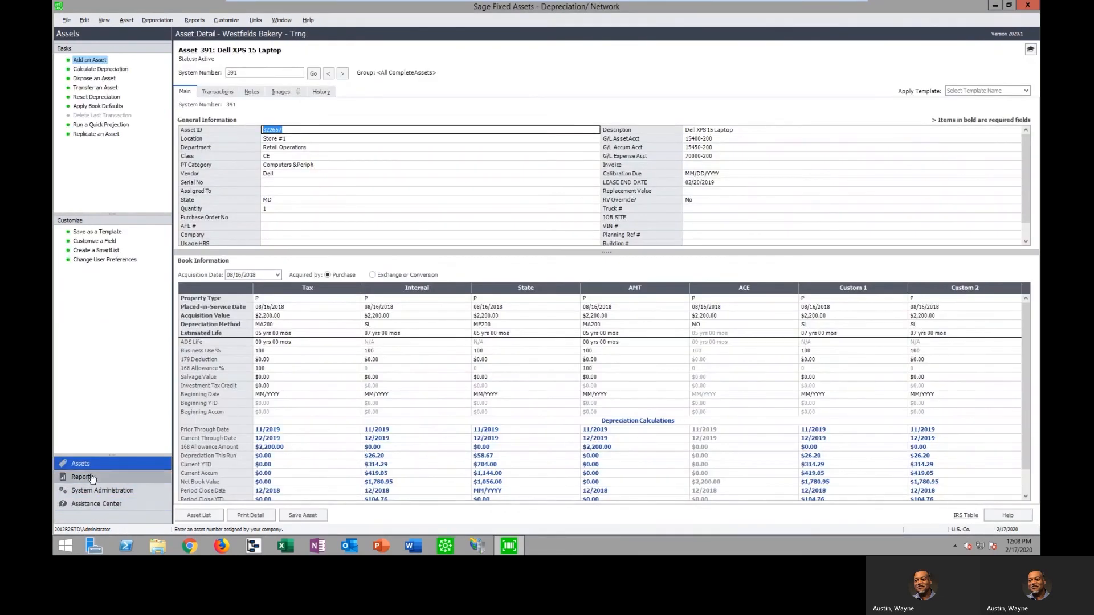
click(93, 478)
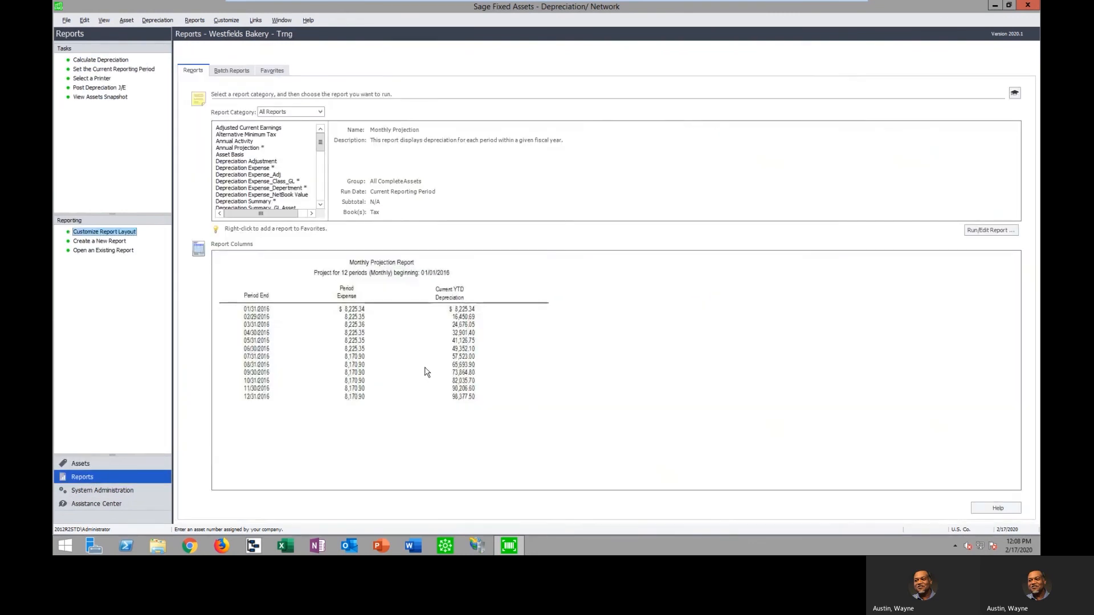